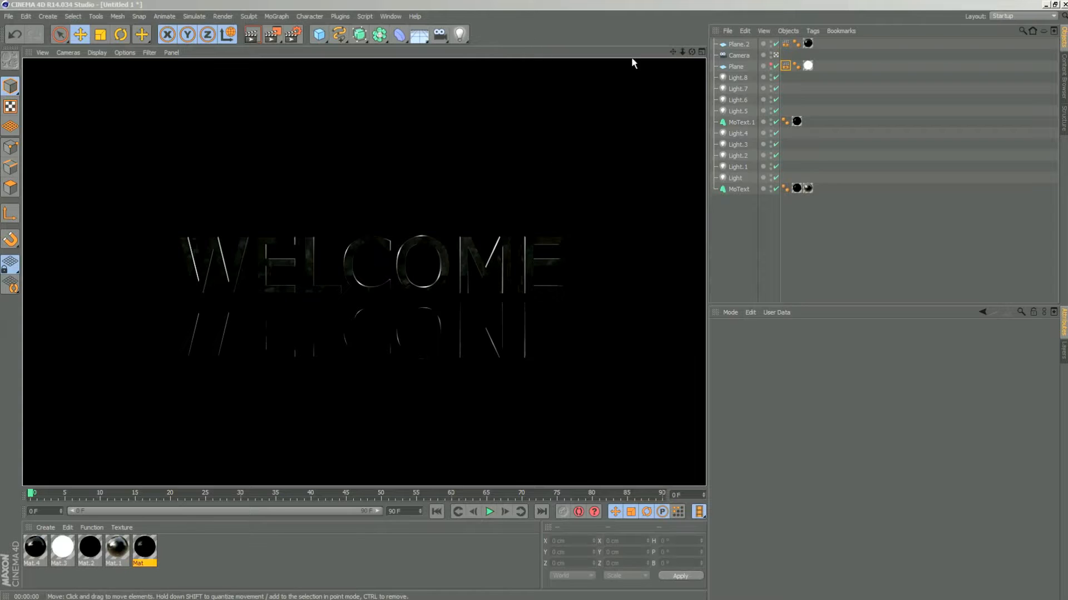
- Create a new empty project
{"action": "left_click", "coordinate": [8, 17]}
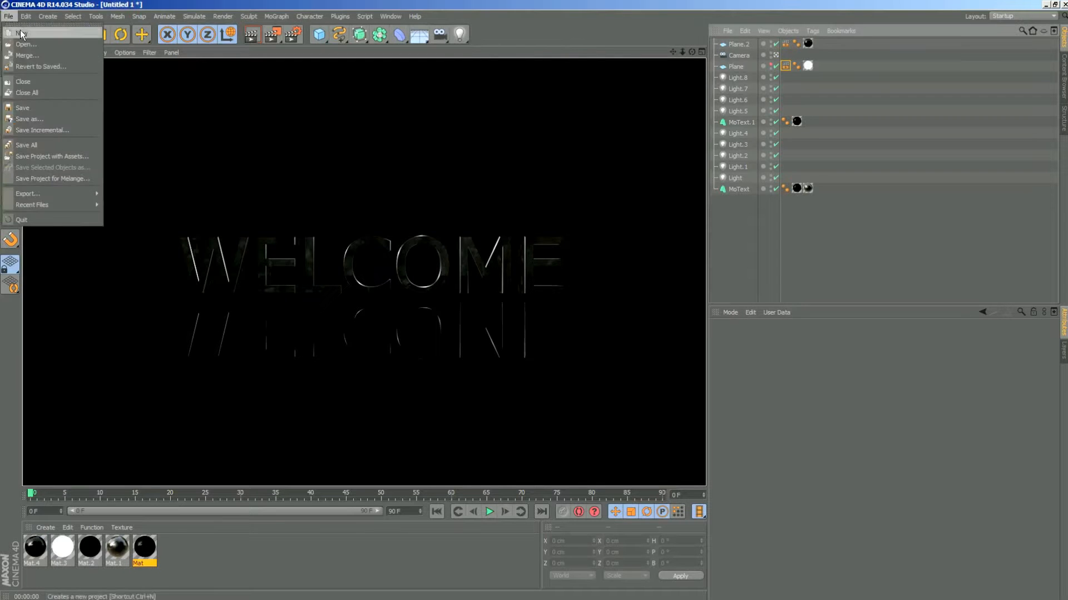
{"action": "left_click", "coordinate": [20, 31]}
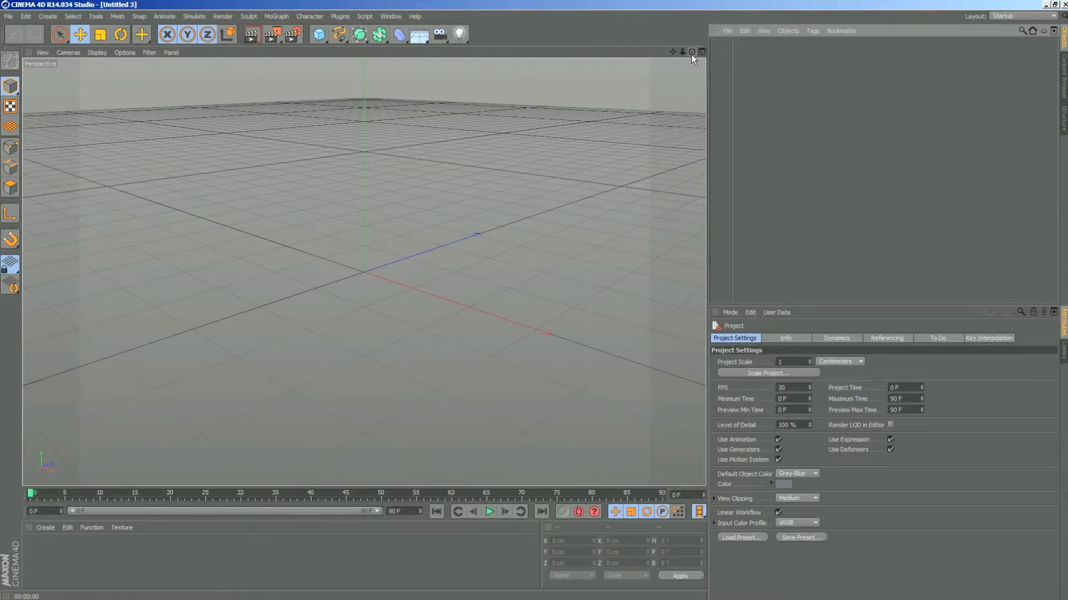
- Examine the empty scene by orbiting, panning and zooming, view it in the four-view layout, and return to the full perspective view
{"action": "mouse_move", "coordinate": [692, 53]}
{"action": "left_mouse_down"}
{"action": "mouse_move", "coordinate": [656, 61]}
{"action": "mouse_move", "coordinate": [698, 55]}
{"action": "left_mouse_up"}
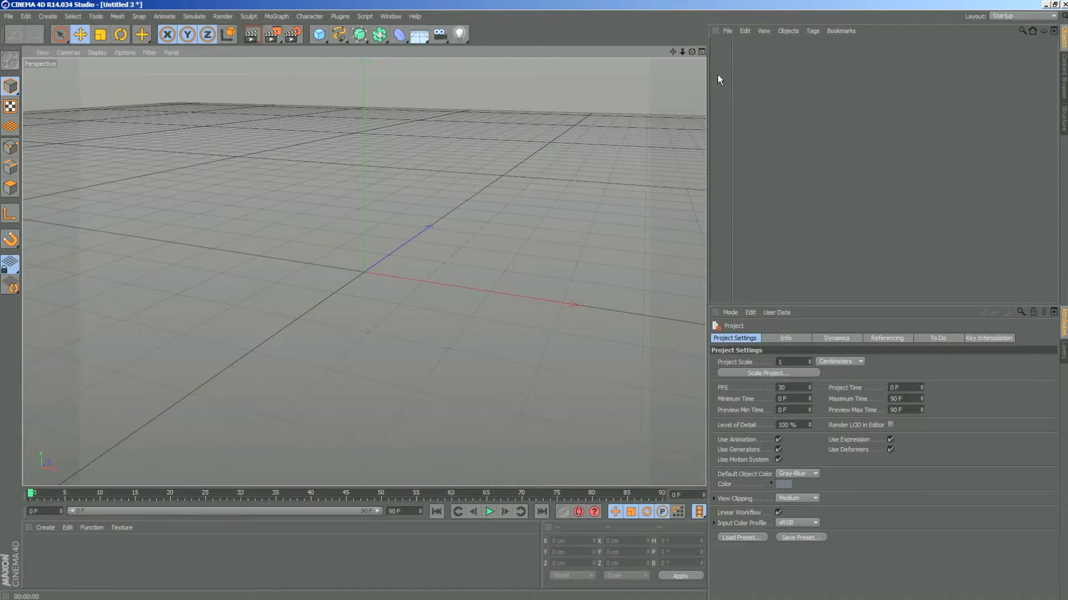
{"action": "left_click_drag", "start_coordinate": [692, 51], "coordinate": [773, 105]}
{"action": "left_click_drag", "start_coordinate": [618, 250], "coordinate": [526, 203], "text": "alt"}
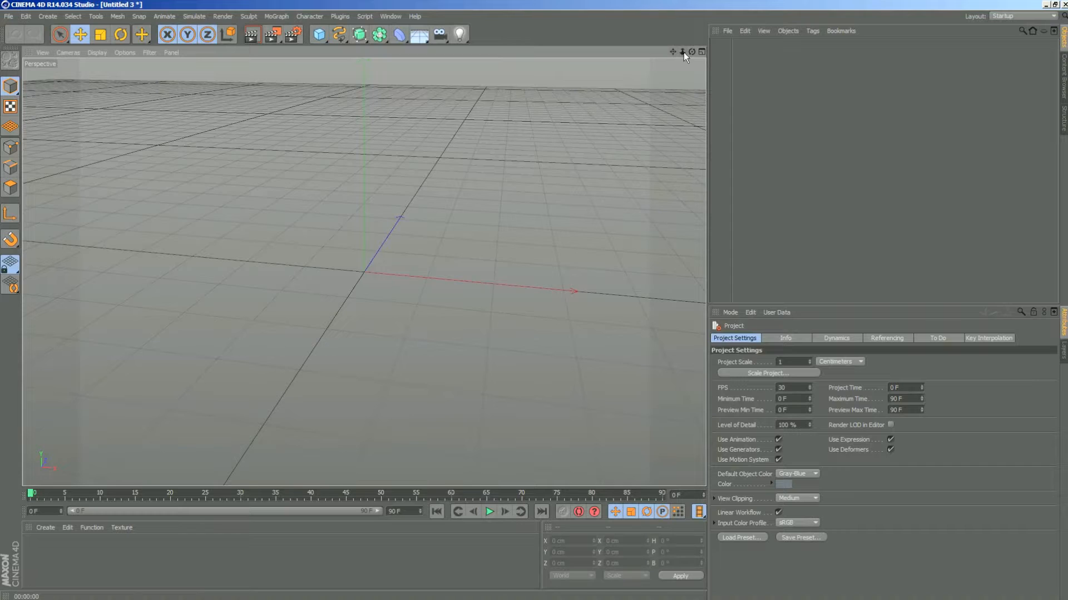
{"action": "left_click_drag", "start_coordinate": [673, 49], "coordinate": [364, 272]}
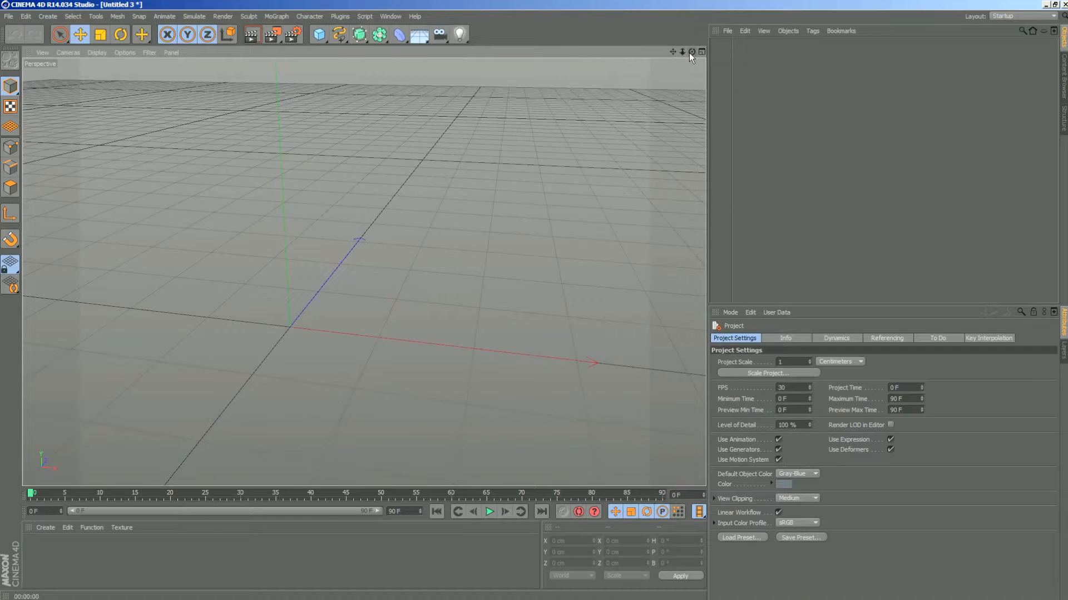
{"action": "left_click_drag", "start_coordinate": [691, 52], "coordinate": [364, 272]}
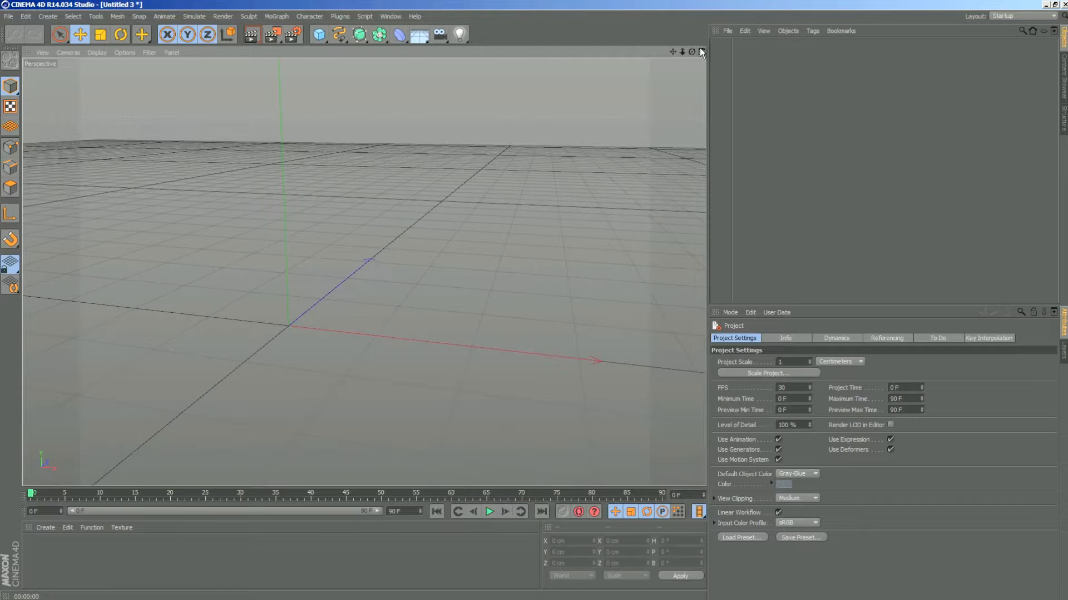
{"action": "left_click", "coordinate": [701, 52]}
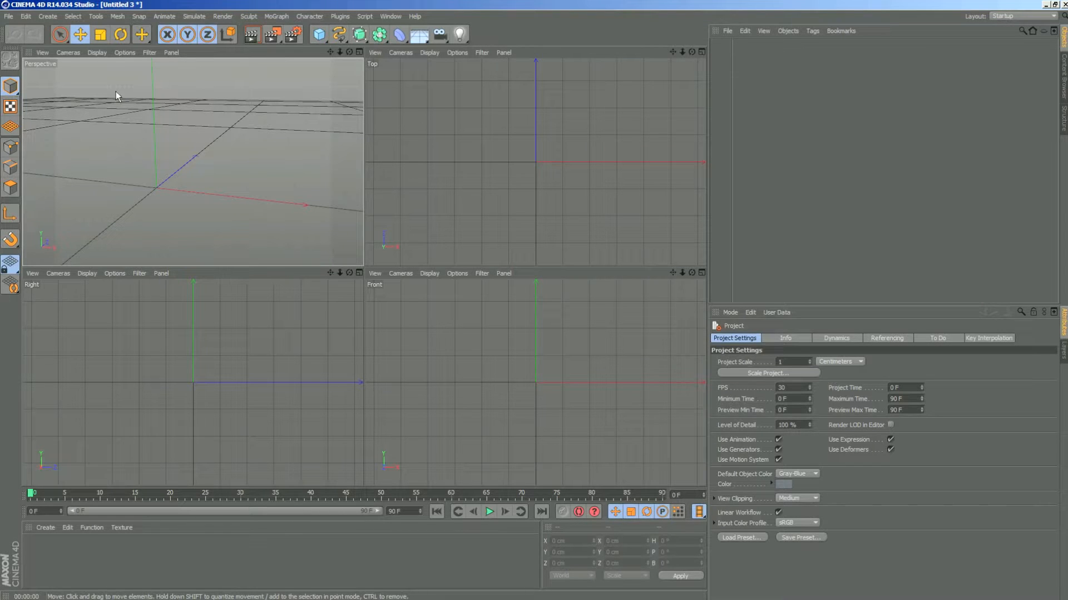
{"action": "mouse_move", "coordinate": [349, 52]}
{"action": "left_mouse_down"}
{"action": "mouse_move", "coordinate": [284, 75]}
{"action": "mouse_move", "coordinate": [350, 53]}
{"action": "left_mouse_up"}
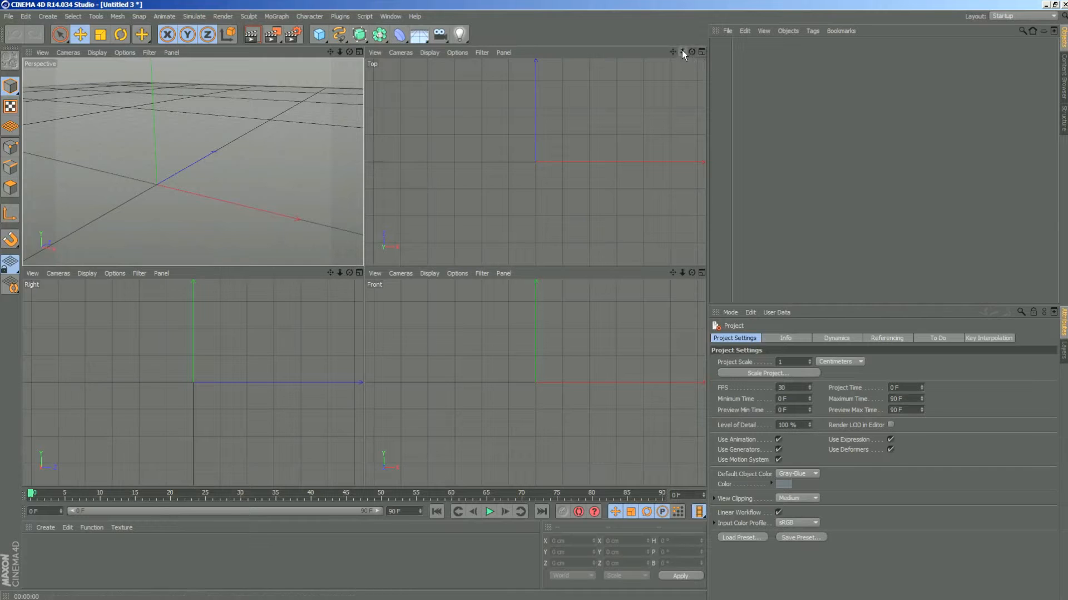
{"action": "left_click_drag", "start_coordinate": [682, 52], "coordinate": [740, 52]}
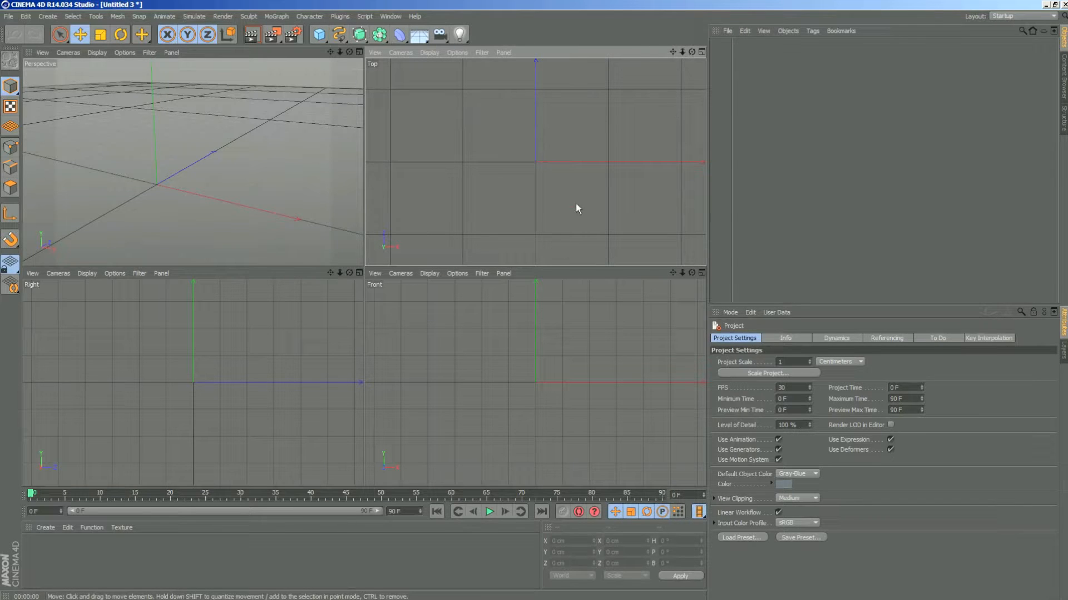
{"action": "left_click", "coordinate": [457, 315]}
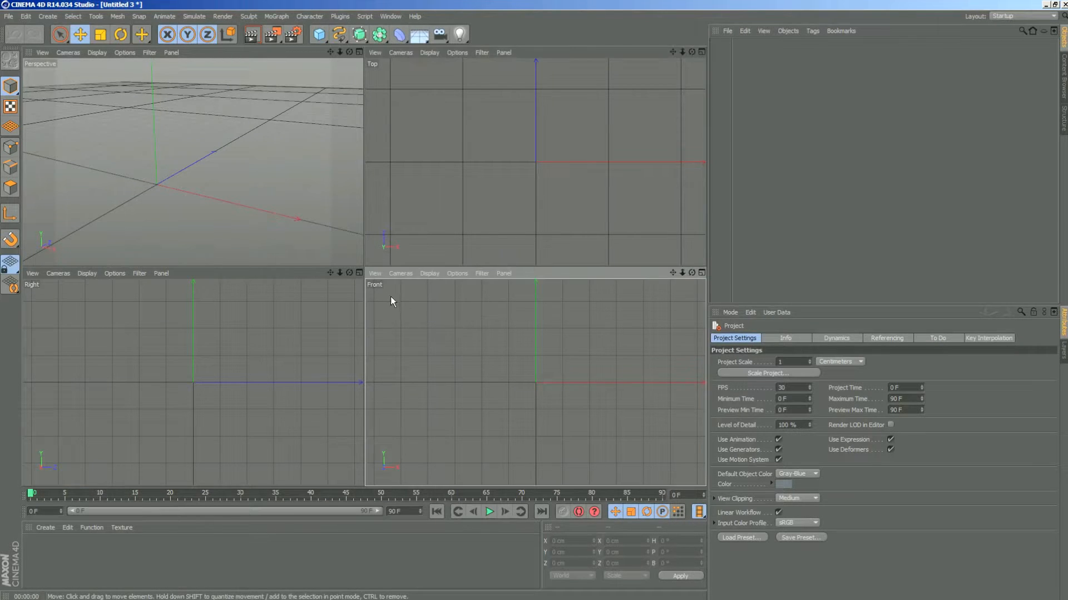
{"action": "left_click", "coordinate": [65, 362]}
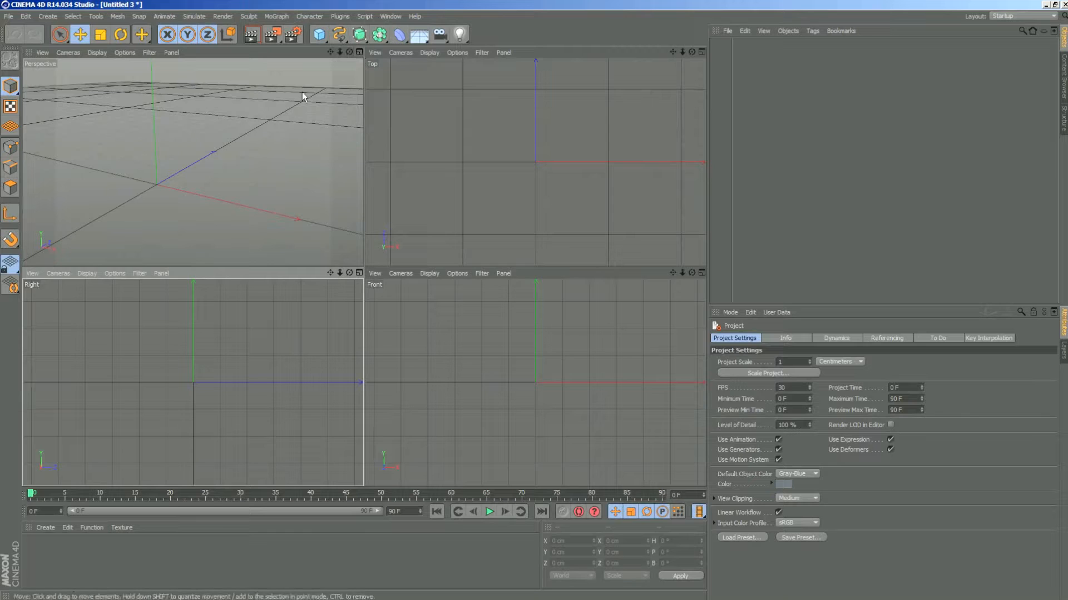
{"action": "left_click", "coordinate": [359, 52]}
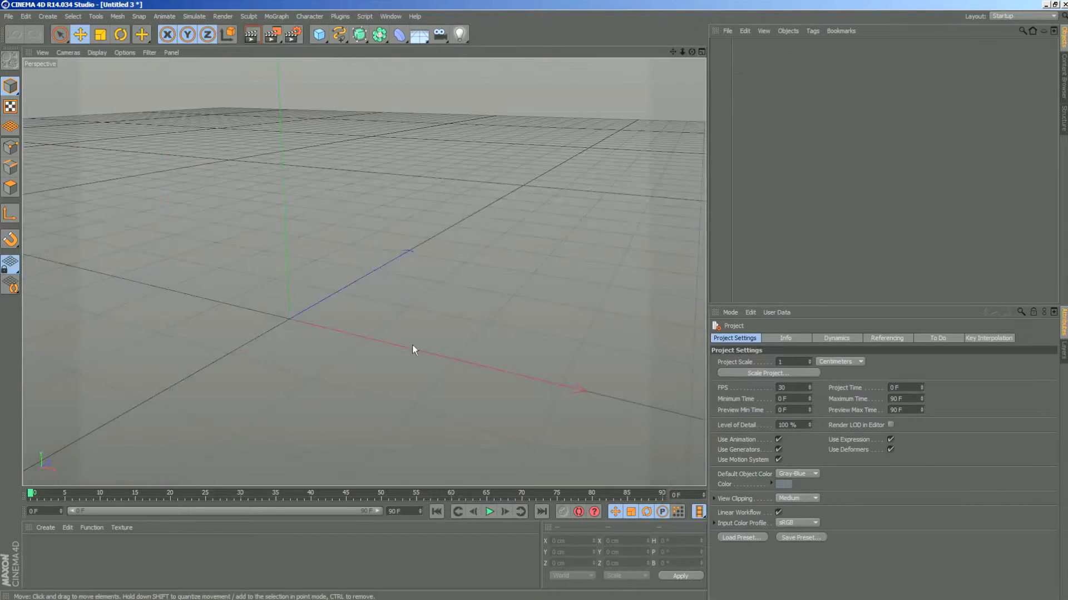
- Draw a looping freehand spline around the origin in the perspective view and undo it
{"action": "left_click", "coordinate": [339, 36]}
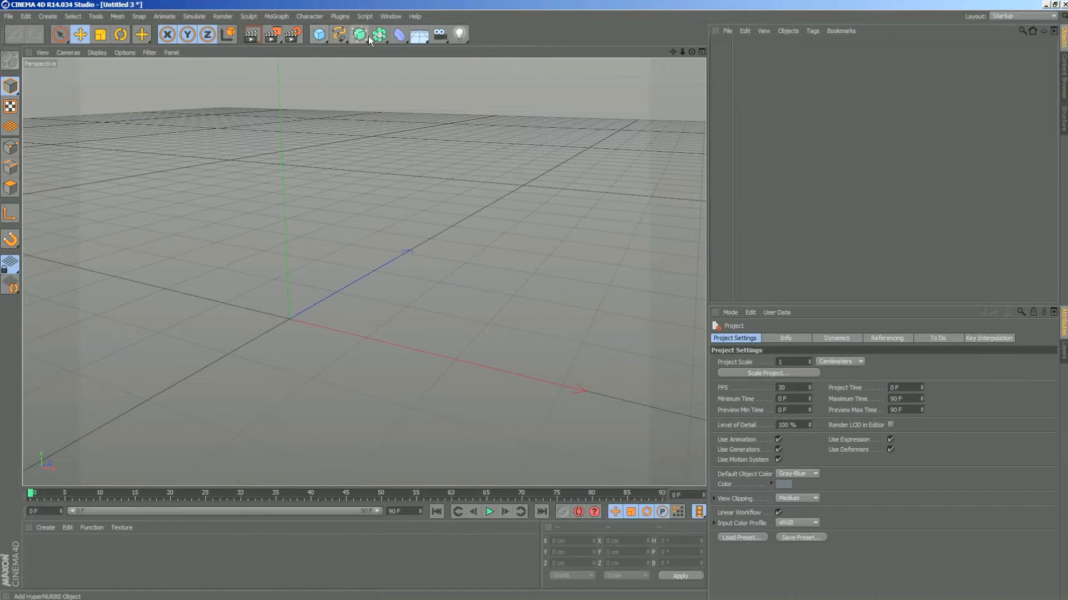
{"action": "left_click", "coordinate": [339, 39]}
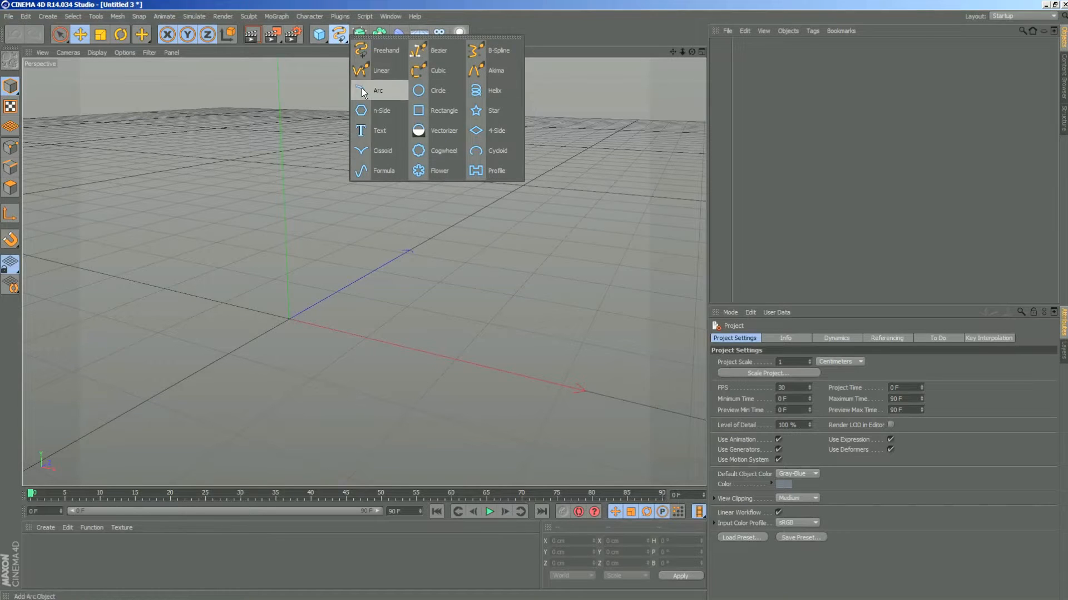
{"action": "left_click", "coordinate": [379, 52]}
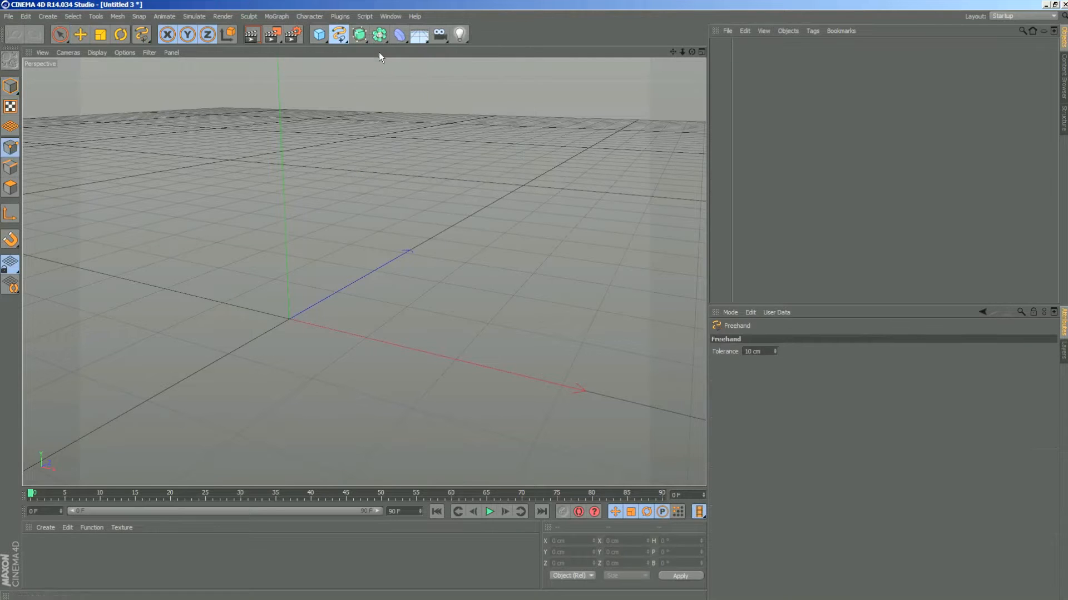
{"action": "left_click", "coordinate": [337, 36]}
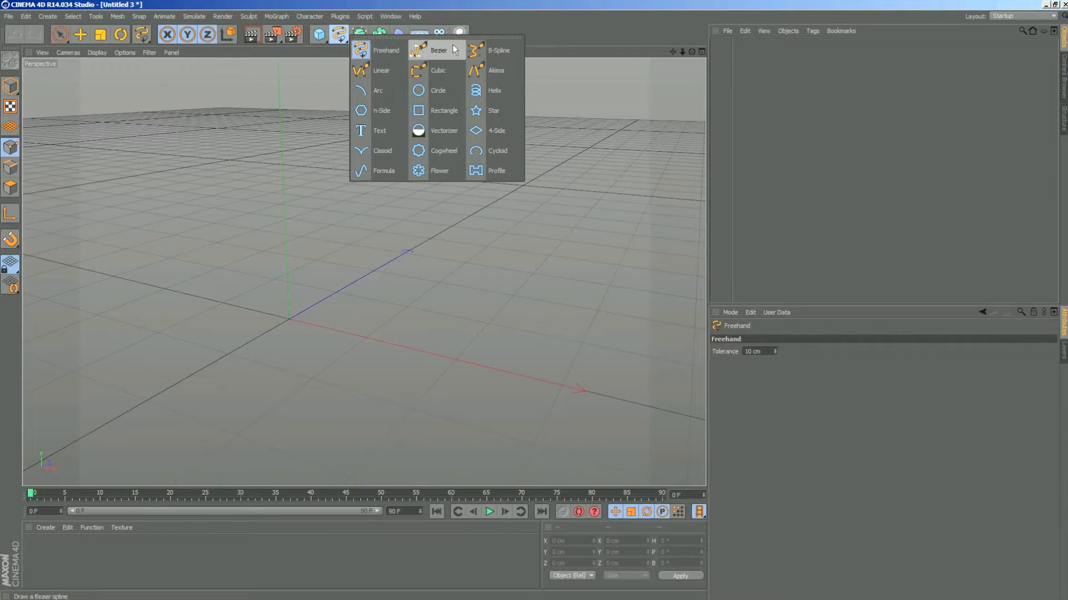
{"action": "left_click", "coordinate": [362, 51]}
{"action": "mouse_move", "coordinate": [213, 156]}
{"action": "left_mouse_down"}
{"action": "mouse_move", "coordinate": [389, 340]}
{"action": "mouse_move", "coordinate": [490, 186]}
{"action": "mouse_move", "coordinate": [435, 228]}
{"action": "left_mouse_up"}
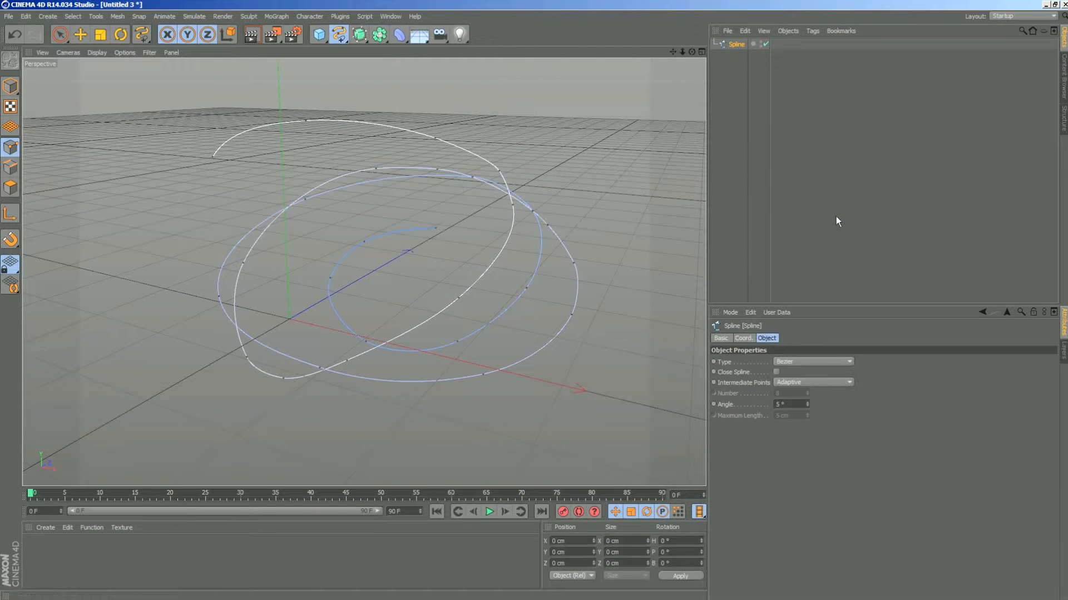
{"action": "key", "text": "ctrl+z"}
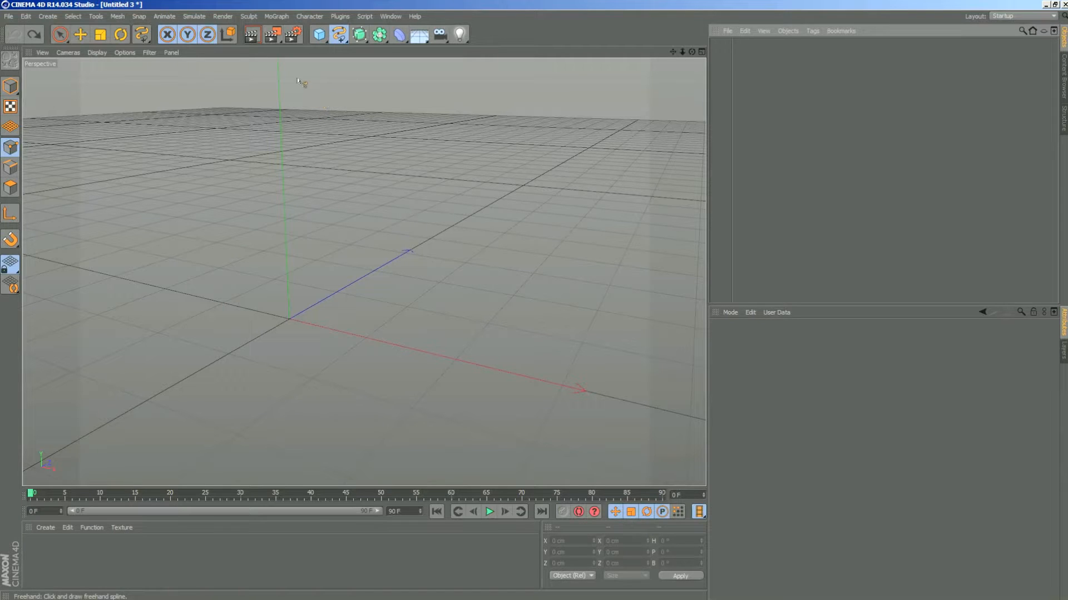
- Add a Text spline object to the scene
{"action": "left_click", "coordinate": [339, 35]}
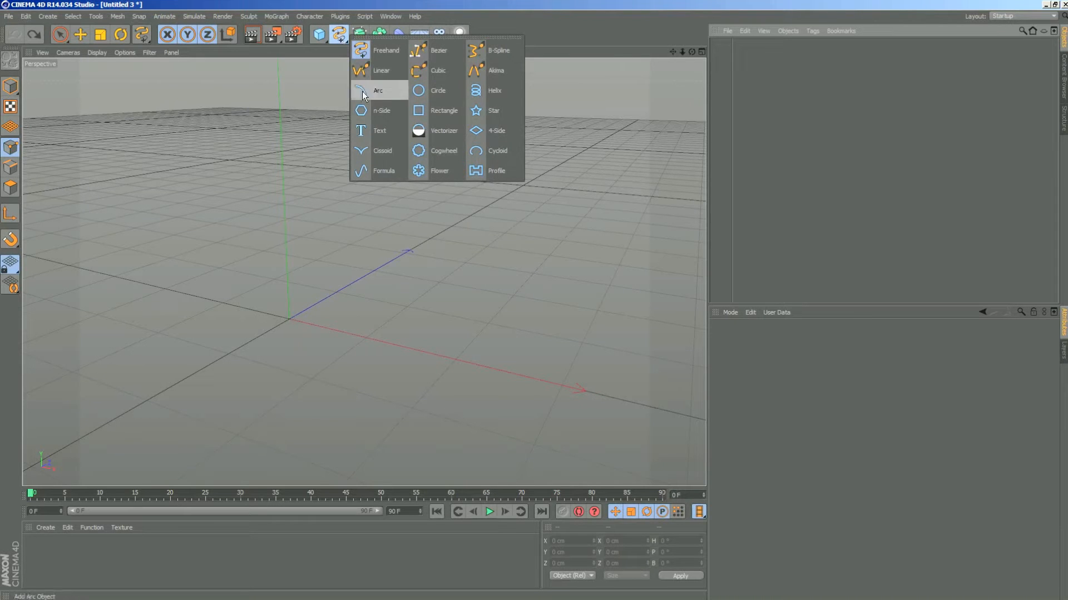
{"action": "left_click", "coordinate": [377, 133]}
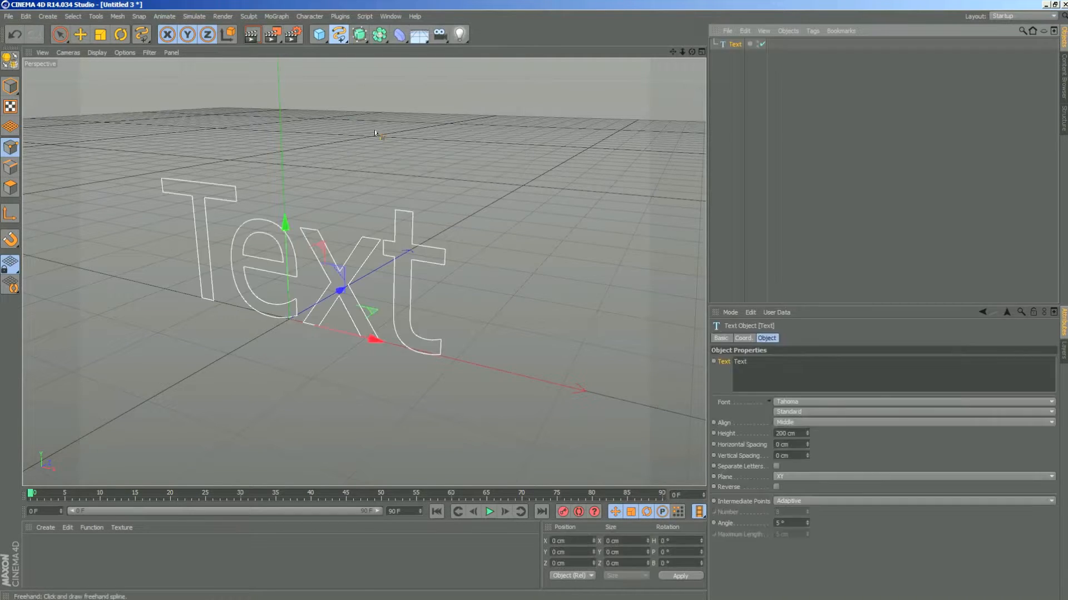
{"action": "mouse_move", "coordinate": [692, 52]}
{"action": "left_mouse_down"}
{"action": "mouse_move", "coordinate": [640, 63]}
{"action": "mouse_move", "coordinate": [702, 62]}
{"action": "mouse_move", "coordinate": [691, 53]}
{"action": "left_mouse_up"}
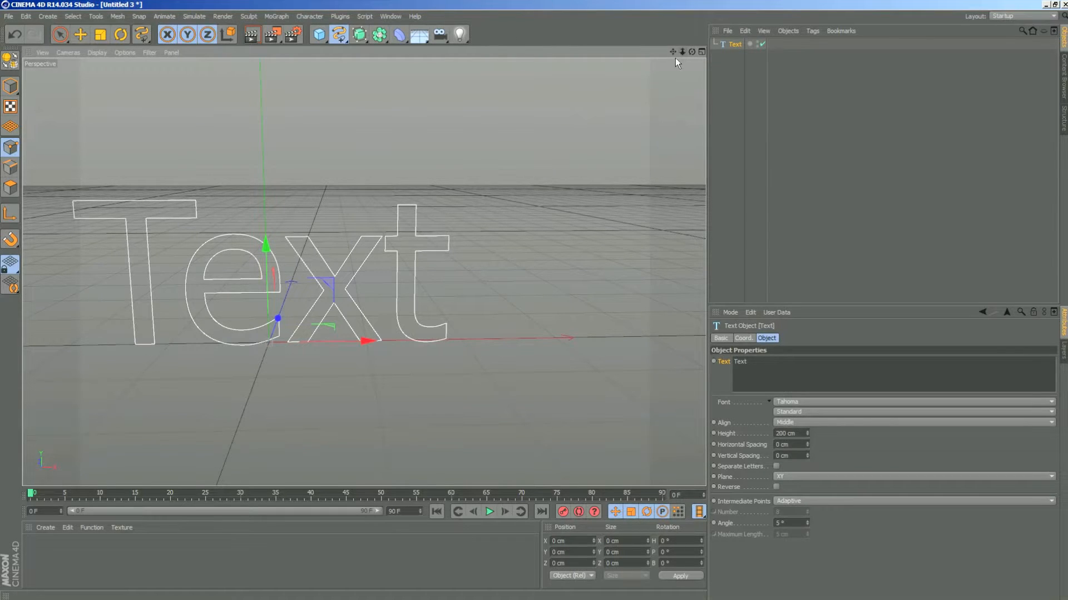
{"action": "left_click_drag", "start_coordinate": [672, 51], "coordinate": [737, 48]}
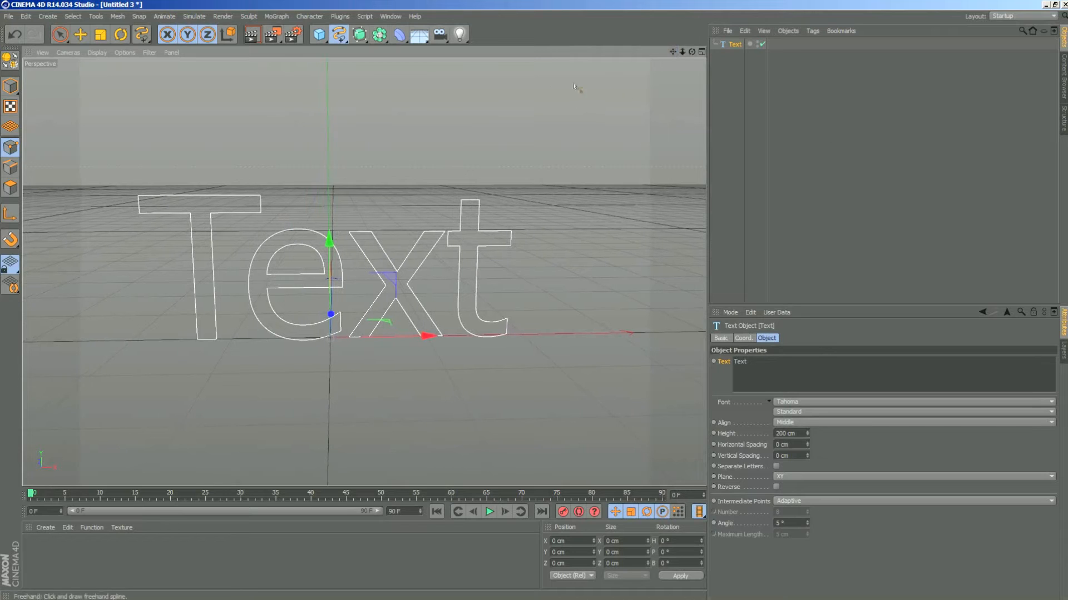
- Add an Extrude NURBS object, make the Text spline its child, and select the Extrude NURBS
{"action": "left_click", "coordinate": [359, 36]}
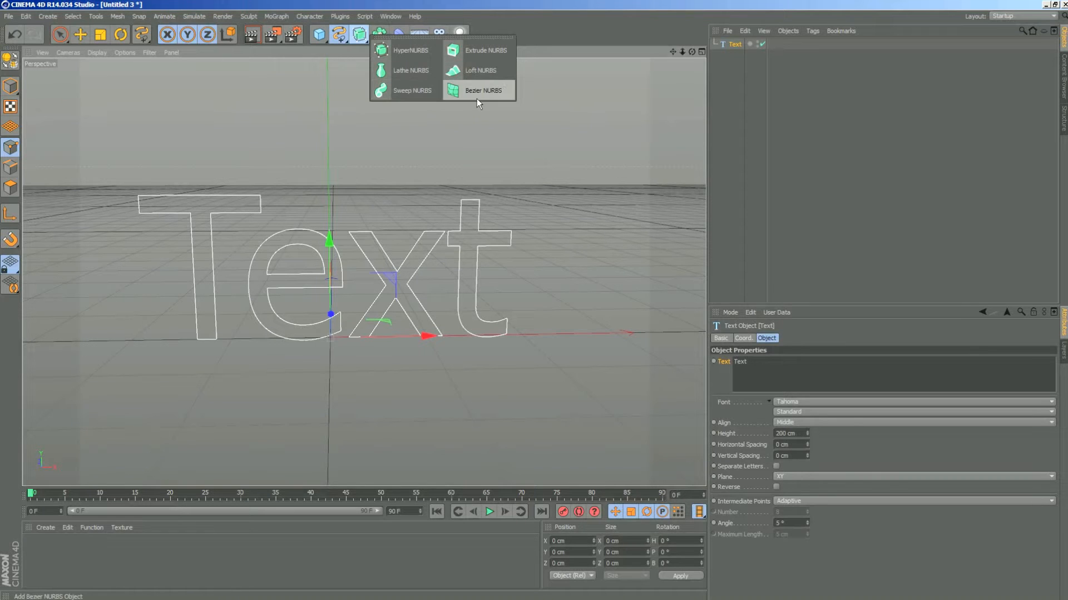
{"action": "left_click", "coordinate": [469, 52]}
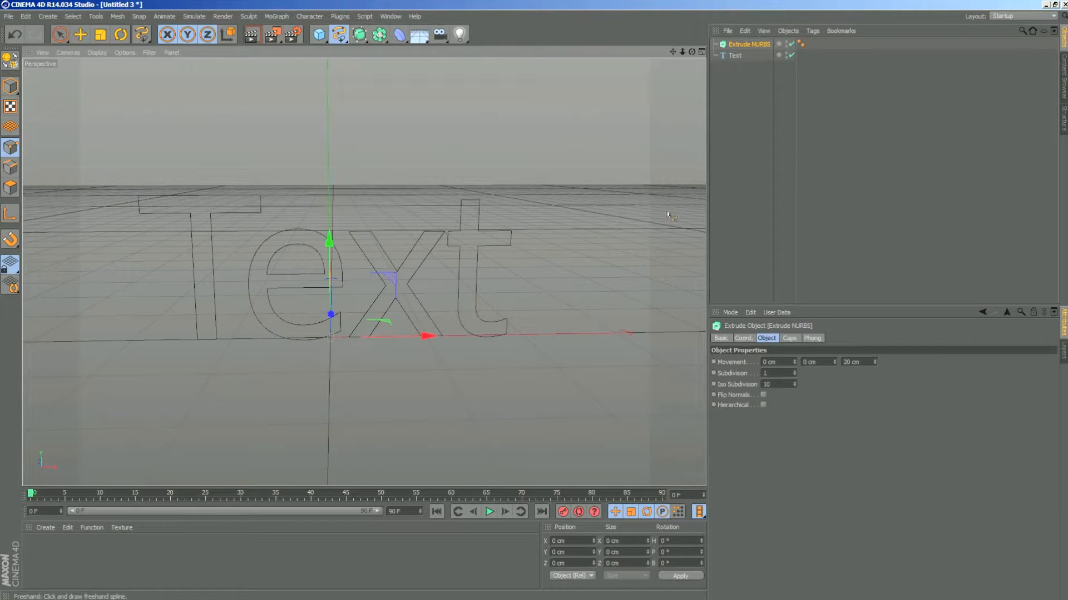
{"action": "left_click", "coordinate": [734, 56]}
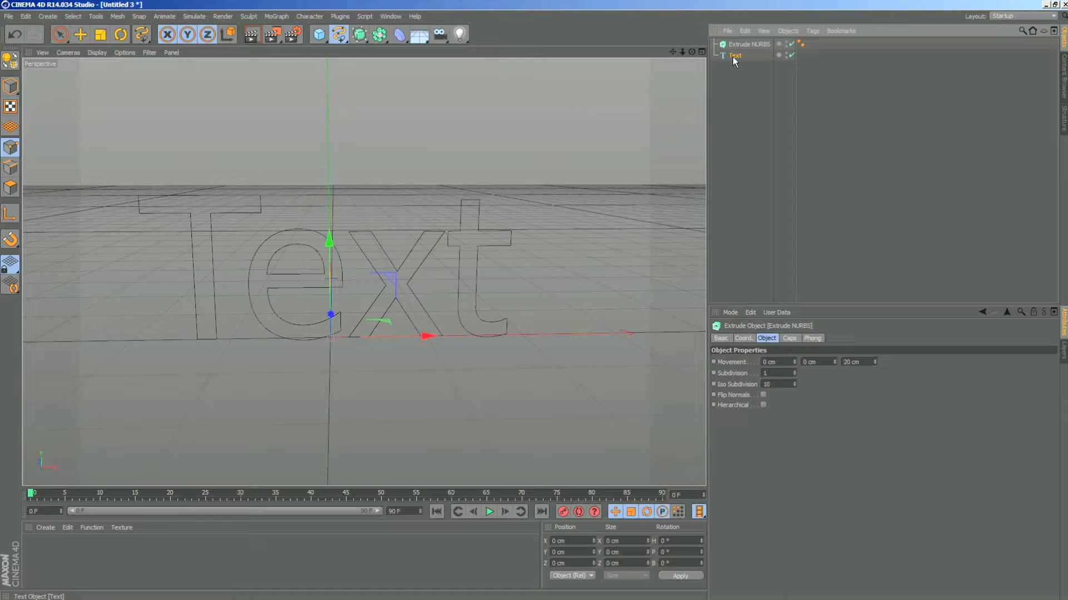
{"action": "left_click_drag", "start_coordinate": [734, 60], "coordinate": [752, 48]}
{"action": "left_click_drag", "start_coordinate": [746, 44], "coordinate": [691, 52]}
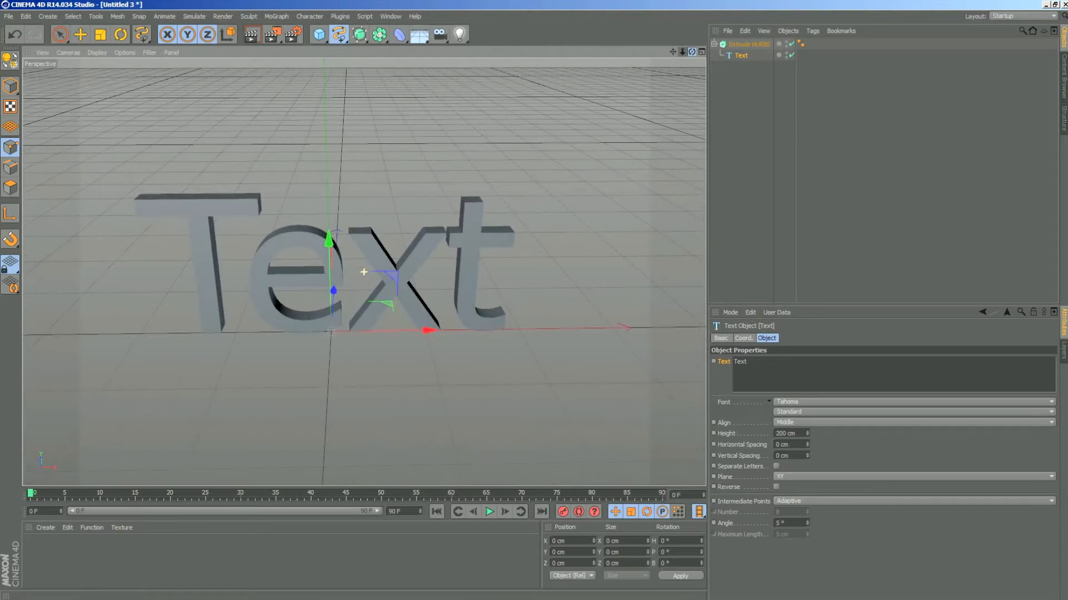
{"action": "left_click", "coordinate": [746, 44]}
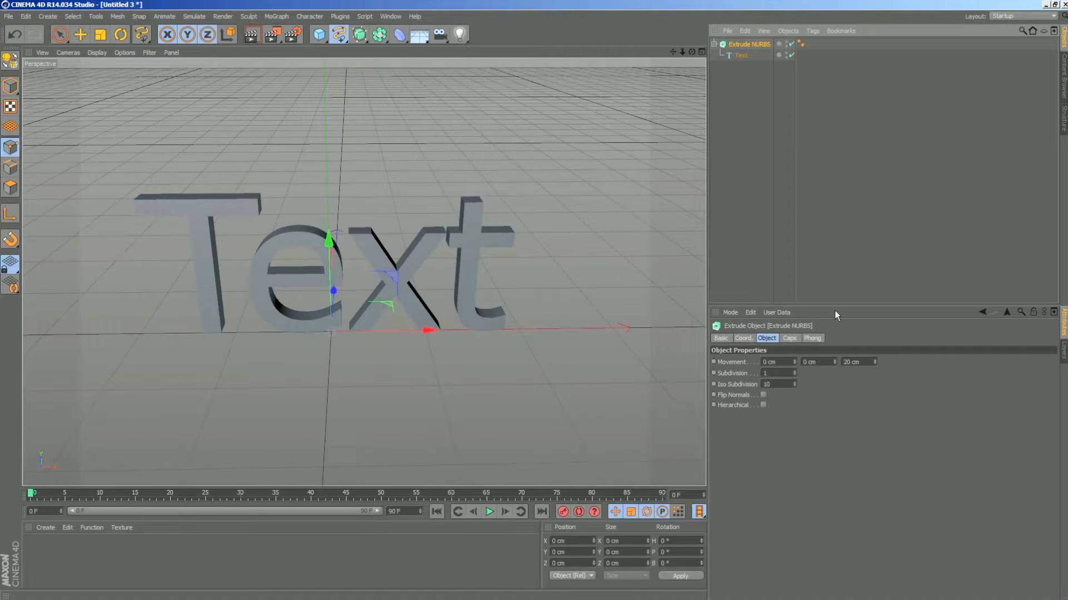
- Try changing the extrusion's X and Y movement, and reset both values to 0 cm
{"action": "left_click", "coordinate": [738, 362]}
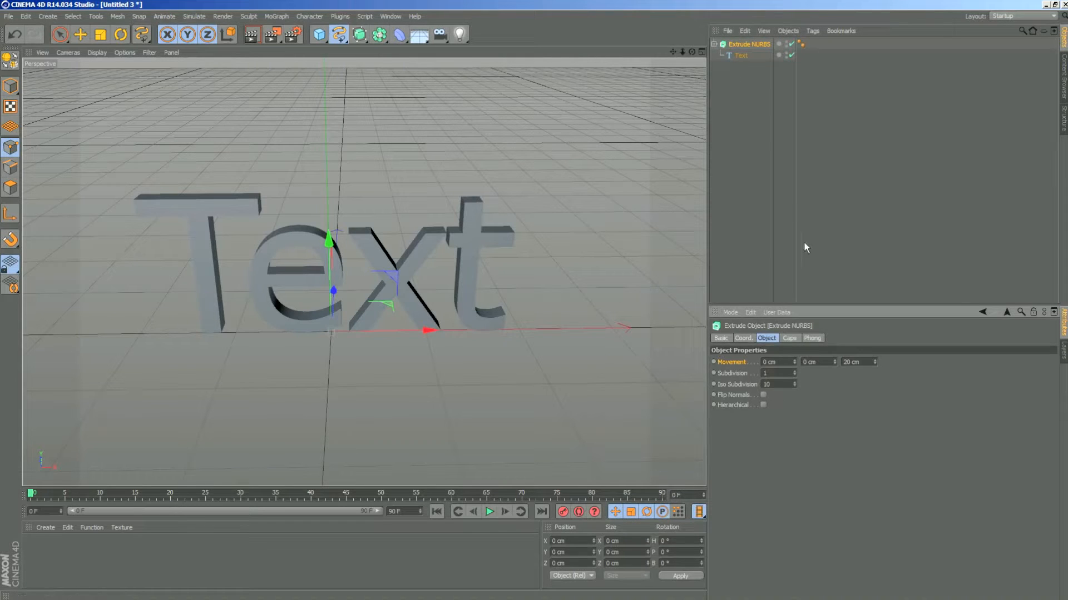
{"action": "left_click_drag", "start_coordinate": [793, 361], "coordinate": [760, 361]}
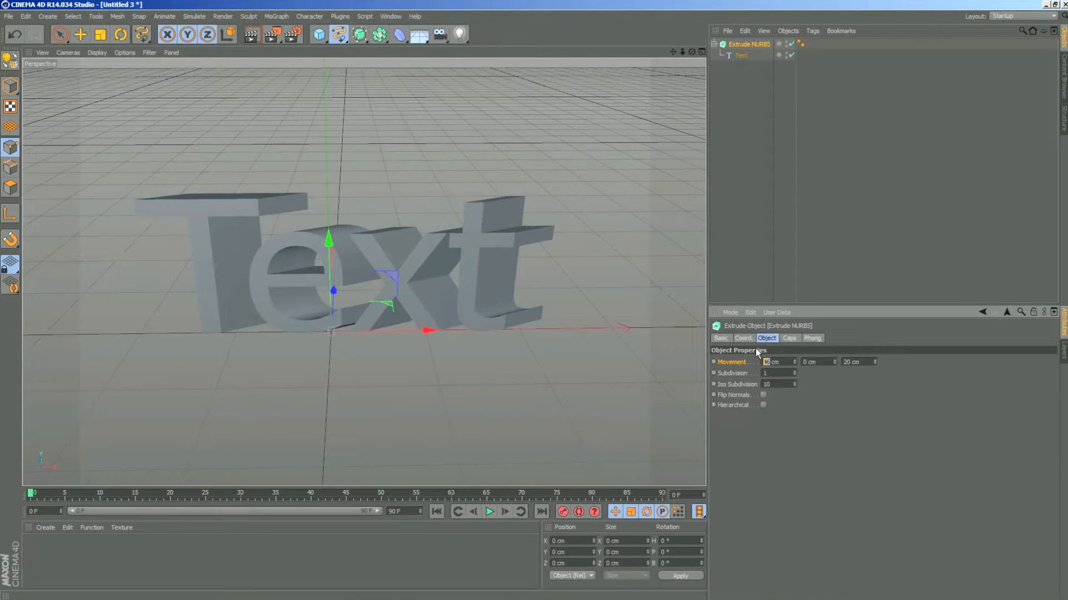
{"action": "type", "text": "0"}
{"action": "key", "text": "Return"}
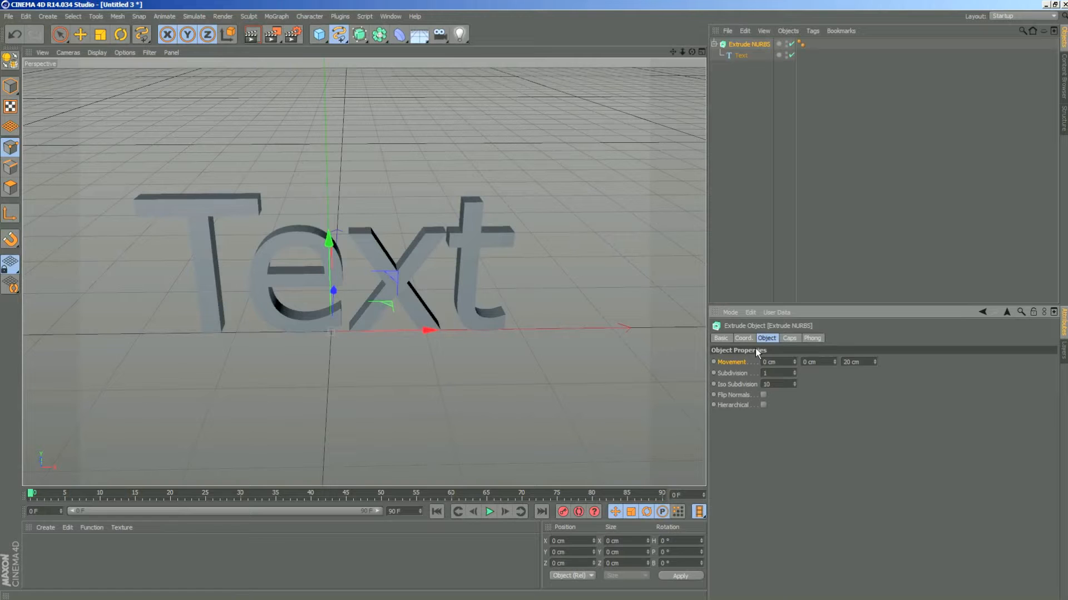
{"action": "left_click_drag", "start_coordinate": [835, 362], "coordinate": [851, 362]}
{"action": "double_click", "coordinate": [806, 362]}
- Set the extrusion's Z movement to 50 cm to deepen the text
{"action": "left_click_drag", "start_coordinate": [692, 52], "coordinate": [639, 59]}
{"action": "left_click_drag", "start_coordinate": [364, 272], "coordinate": [364, 272]}
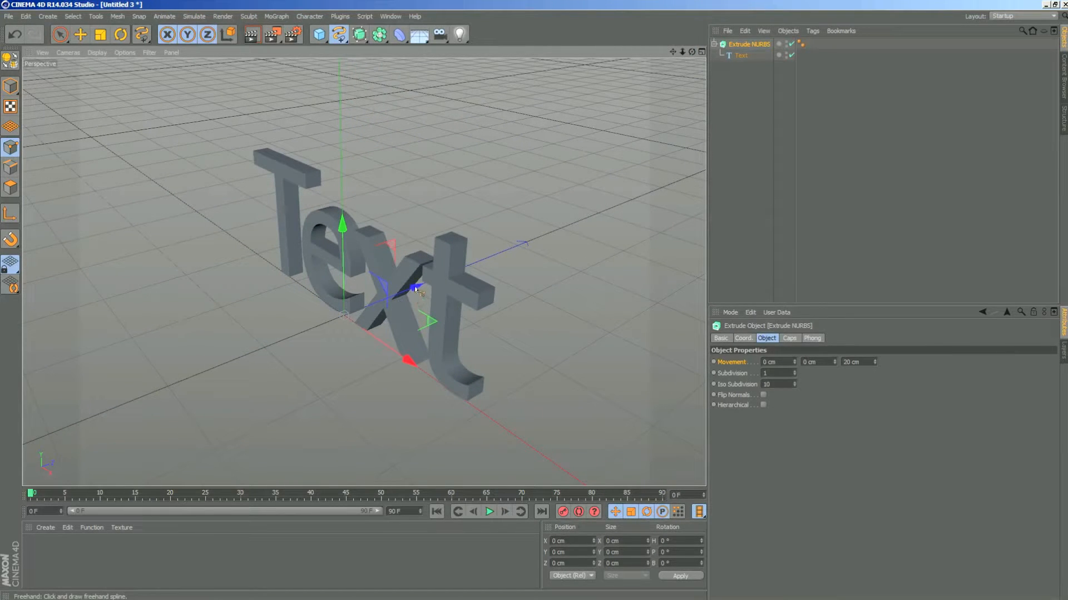
{"action": "left_click_drag", "start_coordinate": [688, 51], "coordinate": [633, 55]}
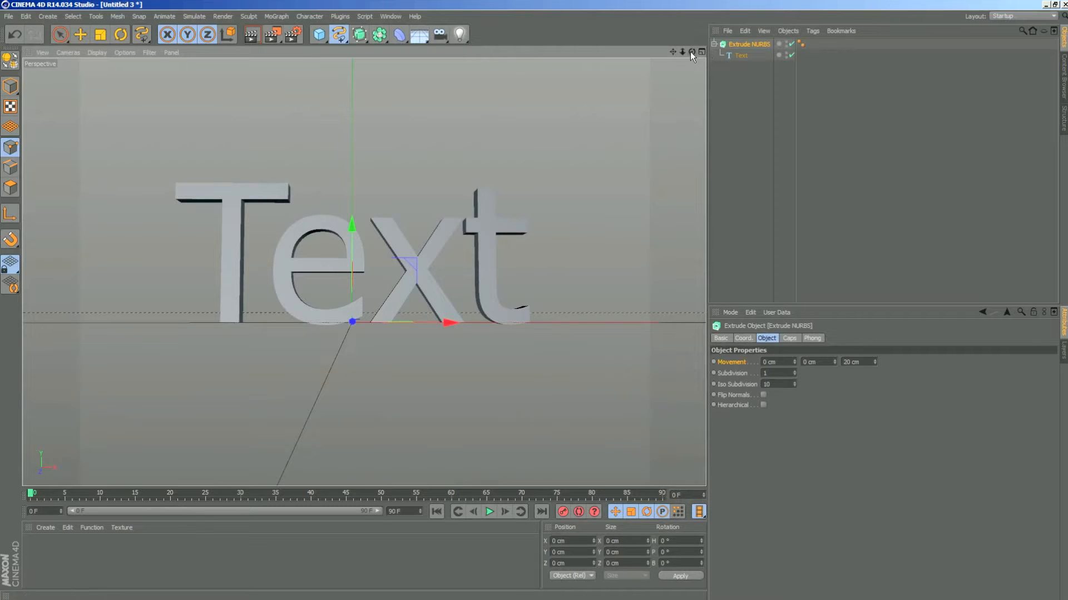
{"action": "left_click_drag", "start_coordinate": [690, 52], "coordinate": [661, 73]}
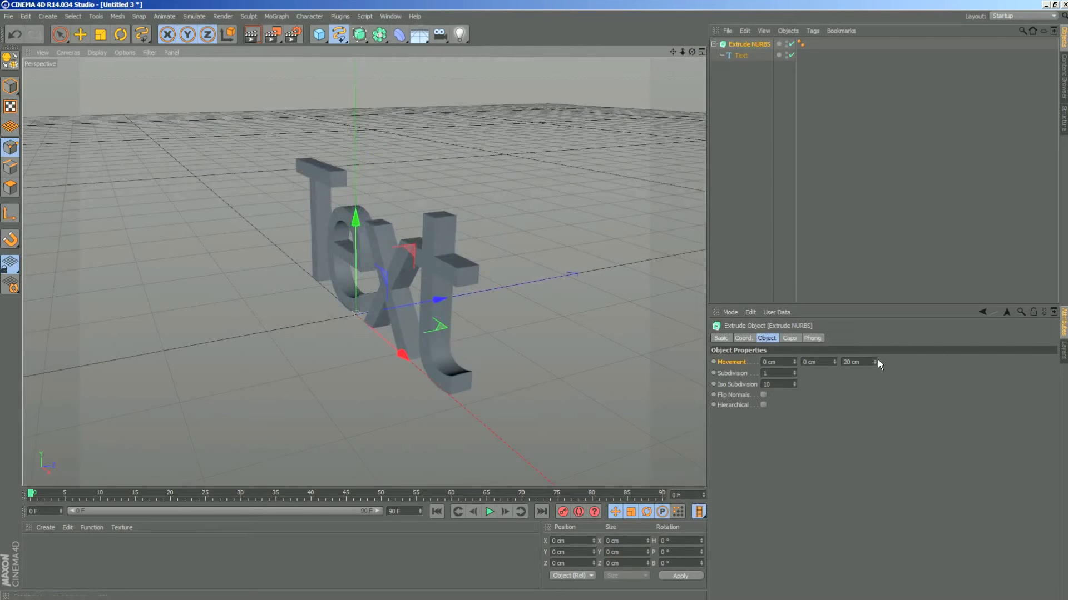
{"action": "left_click_drag", "start_coordinate": [852, 362], "coordinate": [843, 362]}
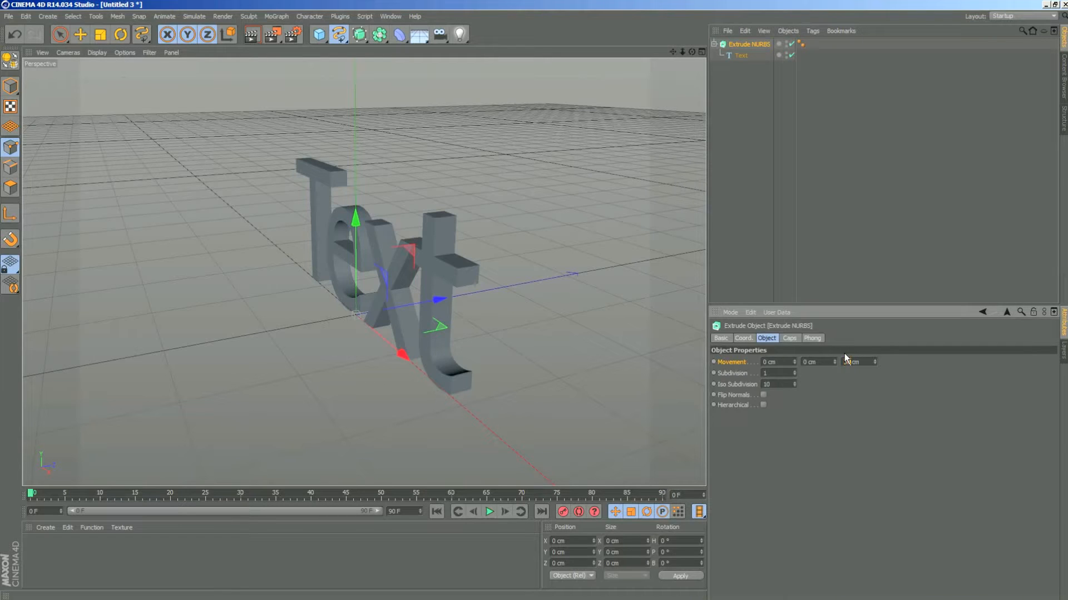
{"action": "type", "text": "50"}
{"action": "key", "text": "Return"}
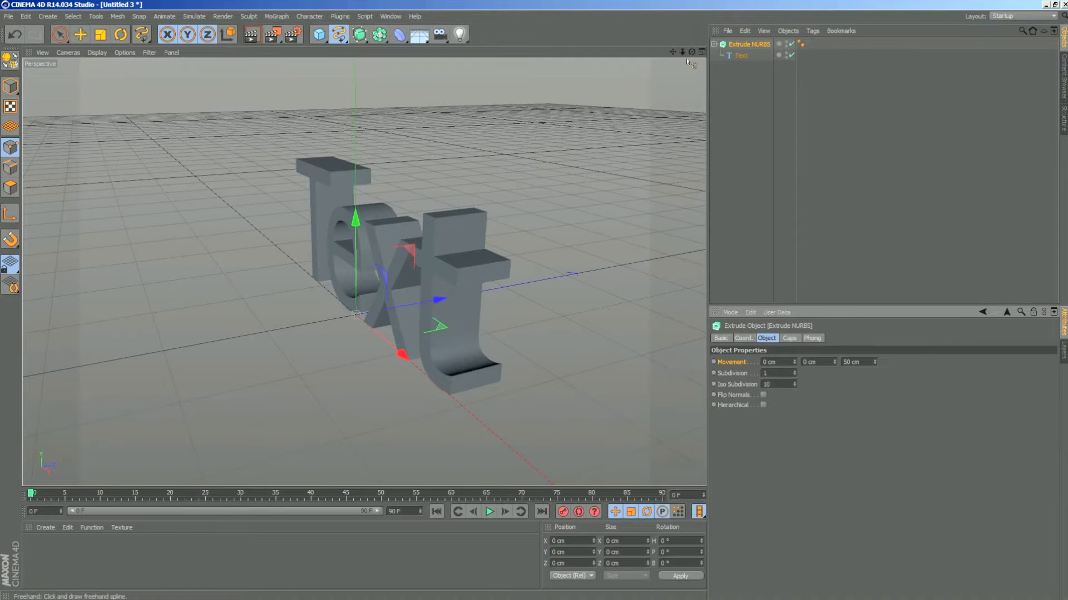
- Try removing the front faces of the extruded text by setting the Extrude NURBS start cap to None
{"action": "mouse_move", "coordinate": [692, 52]}
{"action": "left_mouse_down"}
{"action": "mouse_move", "coordinate": [718, 67]}
{"action": "mouse_move", "coordinate": [823, 38]}
{"action": "mouse_move", "coordinate": [697, 45]}
{"action": "mouse_move", "coordinate": [652, 75]}
{"action": "mouse_move", "coordinate": [739, 66]}
{"action": "mouse_move", "coordinate": [792, 33]}
{"action": "mouse_move", "coordinate": [666, 73]}
{"action": "mouse_move", "coordinate": [787, 34]}
{"action": "mouse_move", "coordinate": [737, 47]}
{"action": "mouse_move", "coordinate": [726, 66]}
{"action": "mouse_move", "coordinate": [662, 29]}
{"action": "mouse_move", "coordinate": [688, 38]}
{"action": "left_mouse_up"}
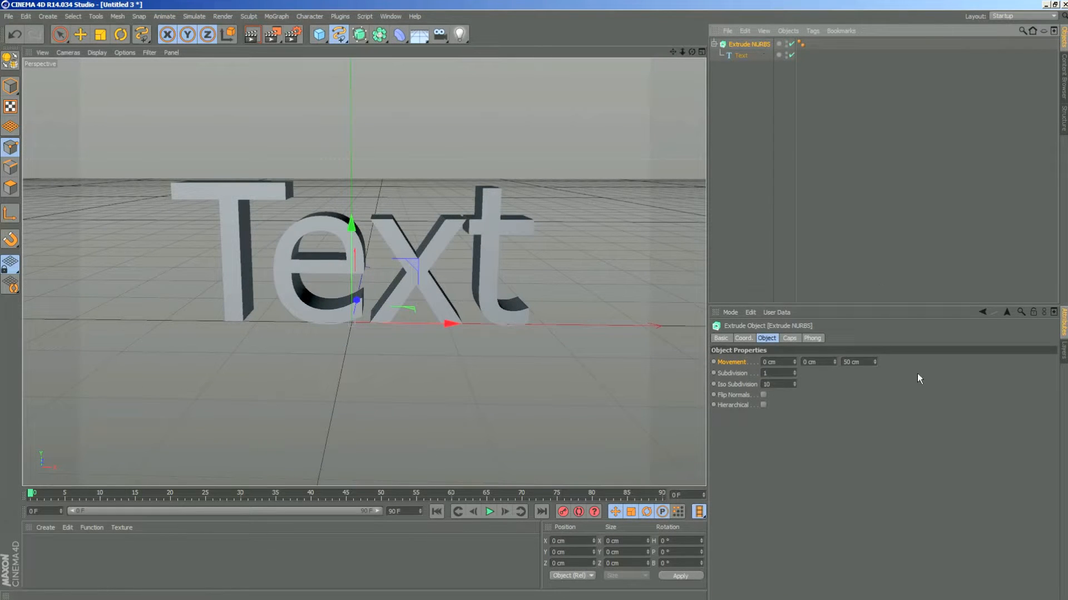
{"action": "left_click", "coordinate": [790, 340]}
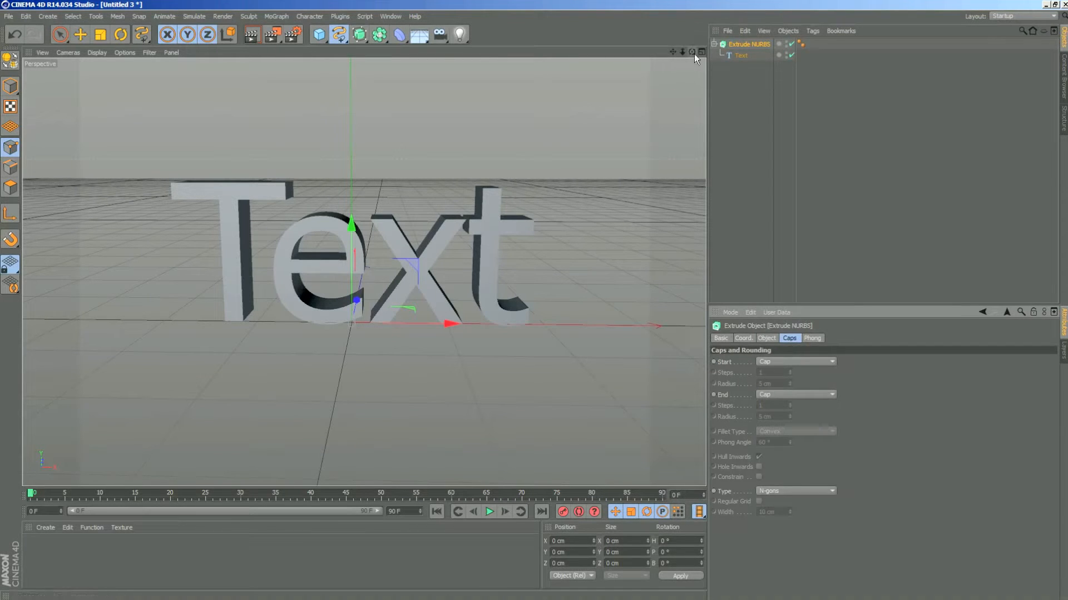
{"action": "left_click_drag", "start_coordinate": [694, 54], "coordinate": [658, 71]}
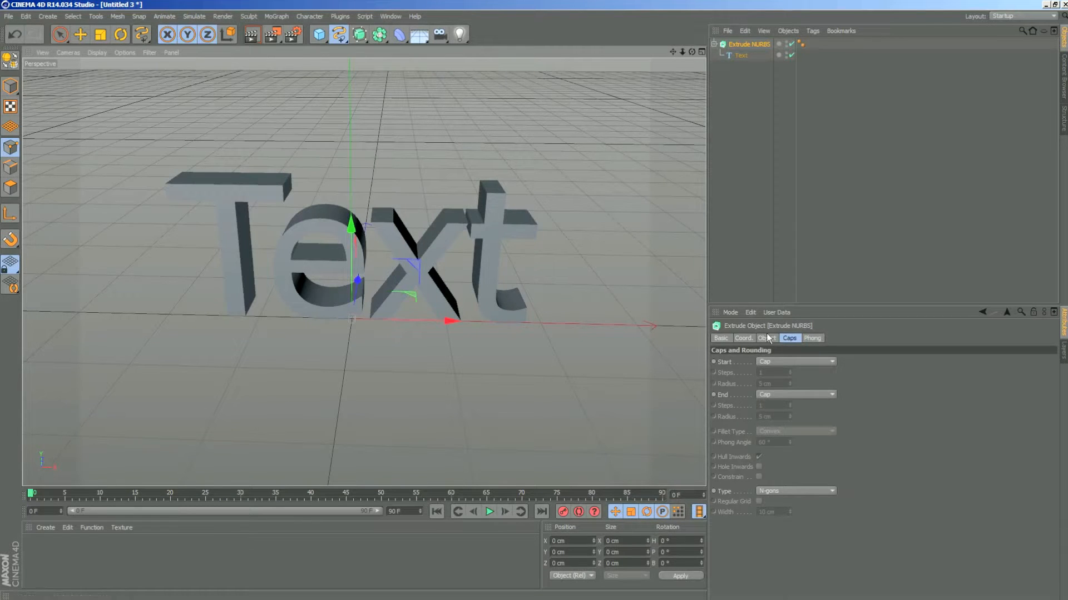
{"action": "left_click", "coordinate": [724, 364]}
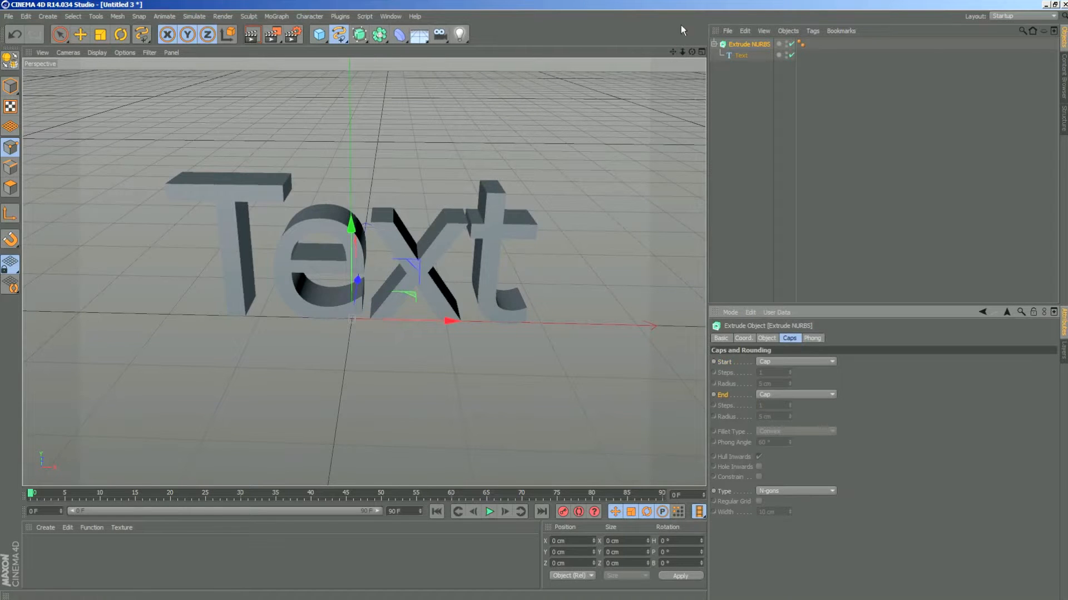
{"action": "mouse_move", "coordinate": [691, 52]}
{"action": "left_mouse_down"}
{"action": "mouse_move", "coordinate": [545, 78]}
{"action": "mouse_move", "coordinate": [656, 78]}
{"action": "mouse_move", "coordinate": [685, 50]}
{"action": "left_mouse_up"}
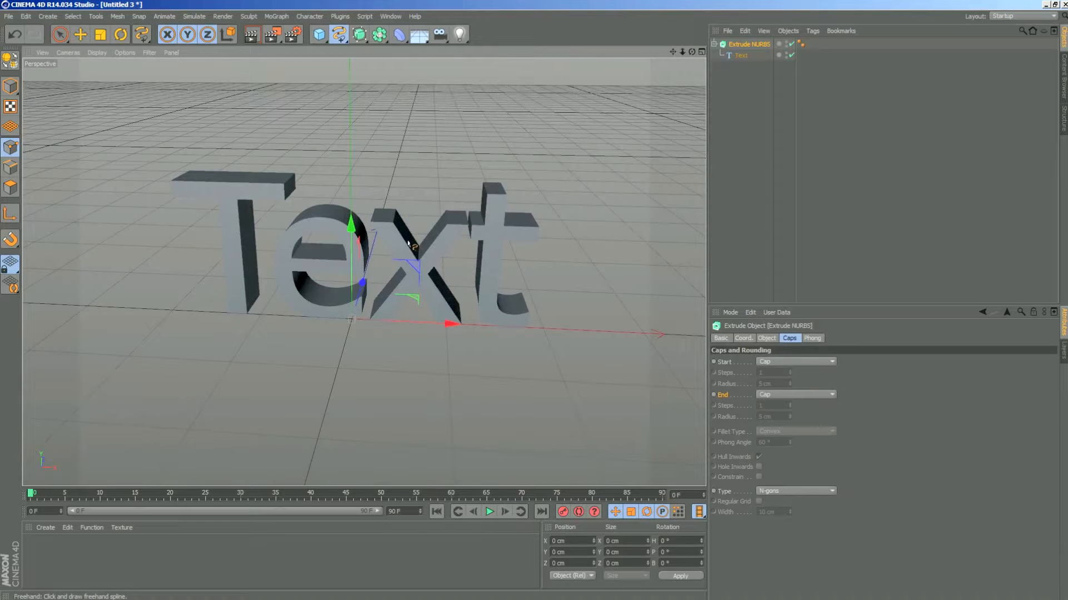
{"action": "left_click", "coordinate": [794, 361]}
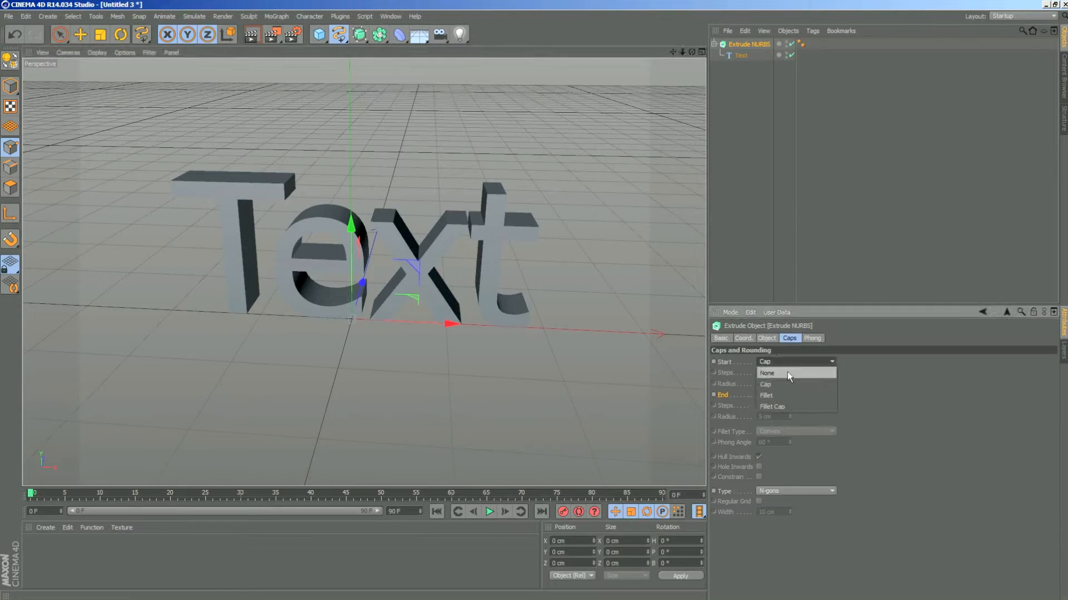
{"action": "left_click", "coordinate": [788, 375]}
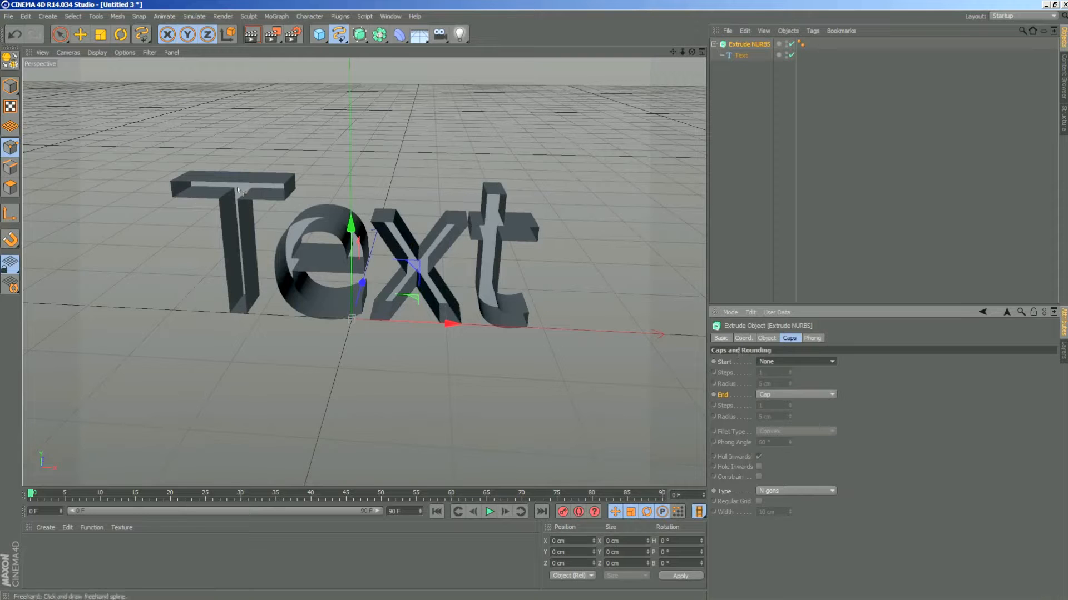
{"action": "mouse_move", "coordinate": [692, 52]}
{"action": "left_mouse_down"}
{"action": "mouse_move", "coordinate": [714, 52]}
{"action": "mouse_move", "coordinate": [657, 60]}
{"action": "mouse_move", "coordinate": [627, 50]}
{"action": "mouse_move", "coordinate": [706, 58]}
{"action": "mouse_move", "coordinate": [687, 62]}
{"action": "mouse_move", "coordinate": [683, 49]}
{"action": "left_mouse_up"}
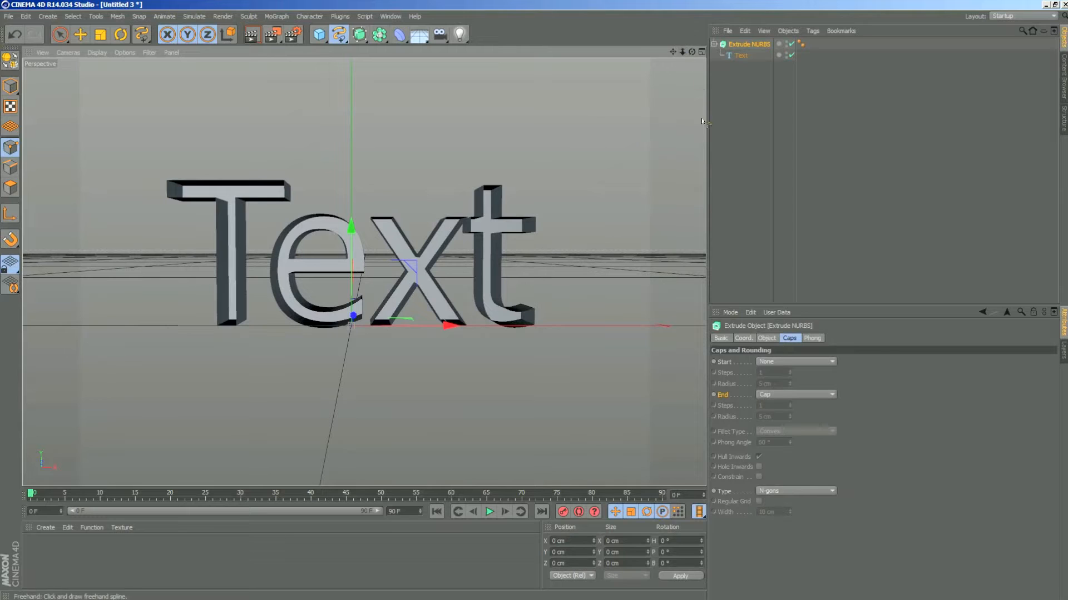
- Set the Extrude NURBS start cap to Fillet Cap and inspect the beveled front edges up close
{"action": "left_click", "coordinate": [796, 362]}
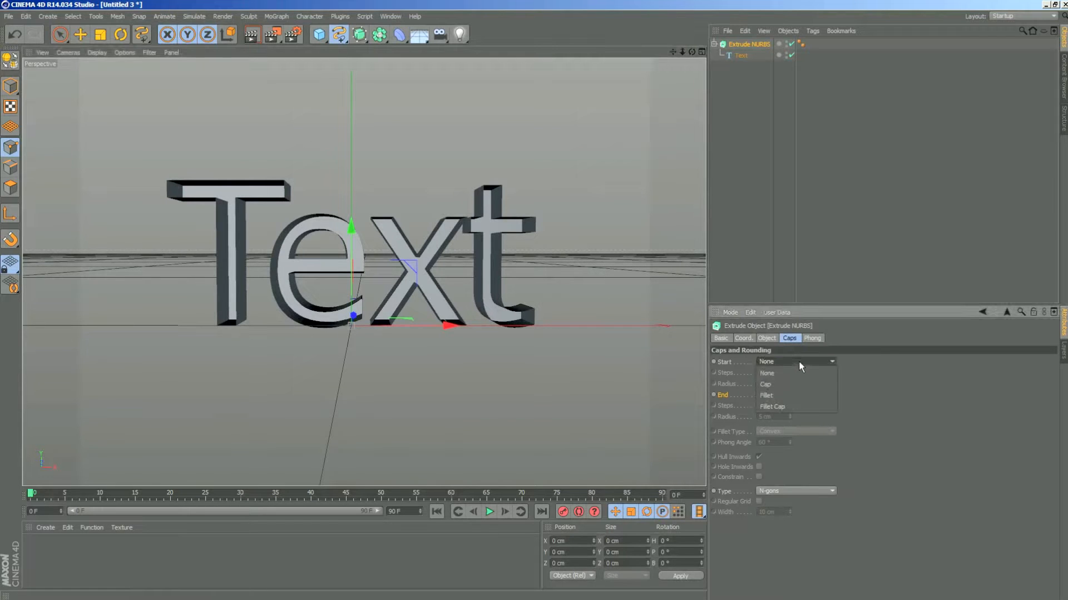
{"action": "left_click", "coordinate": [800, 407]}
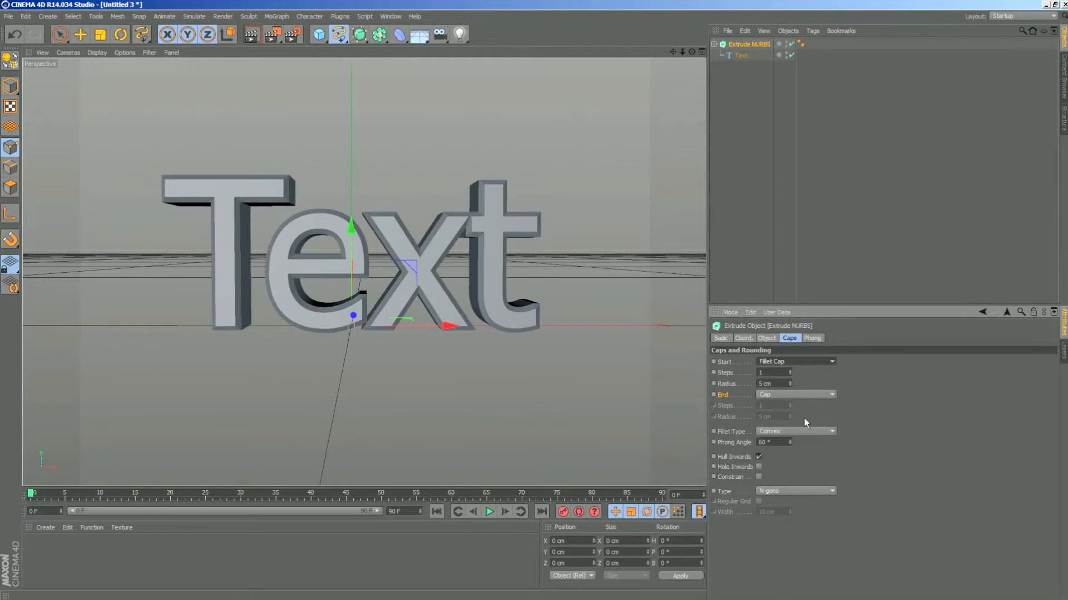
{"action": "left_click_drag", "start_coordinate": [683, 52], "coordinate": [550, 92]}
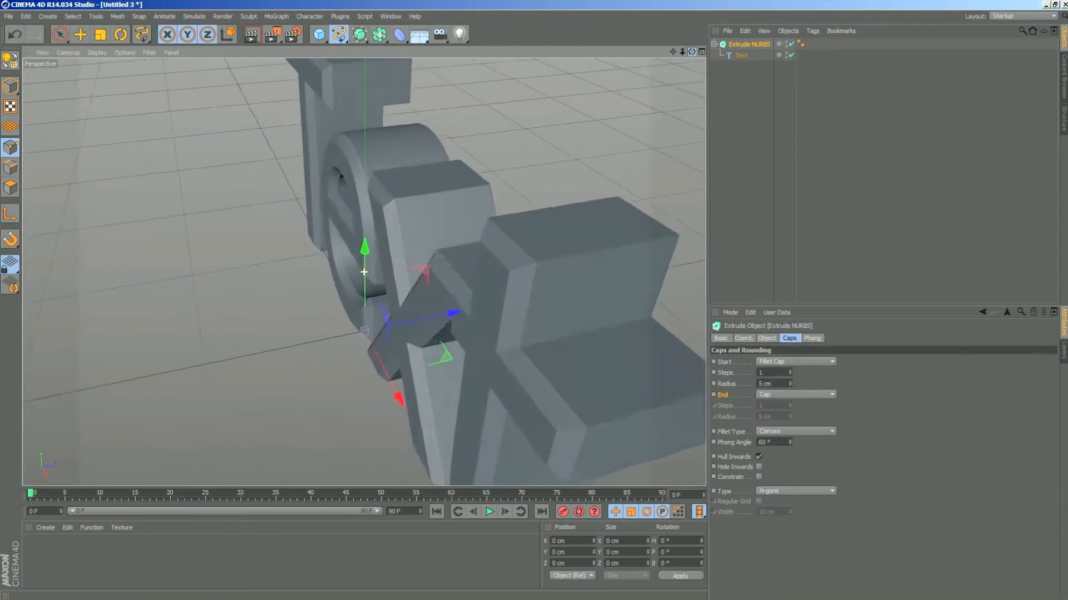
{"action": "left_click_drag", "start_coordinate": [472, 244], "coordinate": [449, 248]}
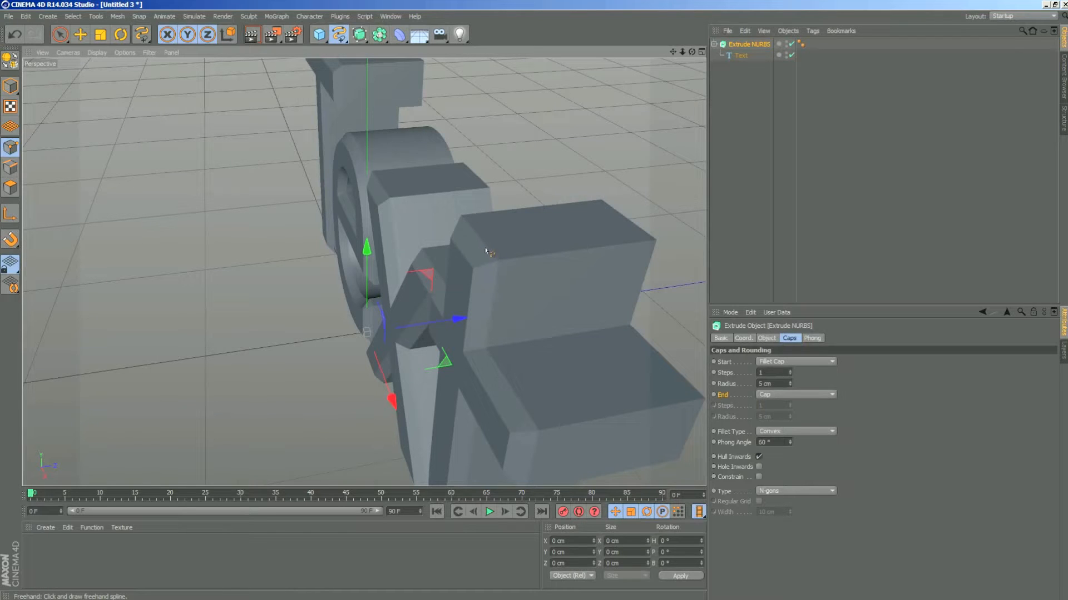
- Switch the start cap to plain Cap for comparison, and return it to Fillet Cap
{"action": "left_click", "coordinate": [817, 363]}
{"action": "left_click", "coordinate": [810, 385]}
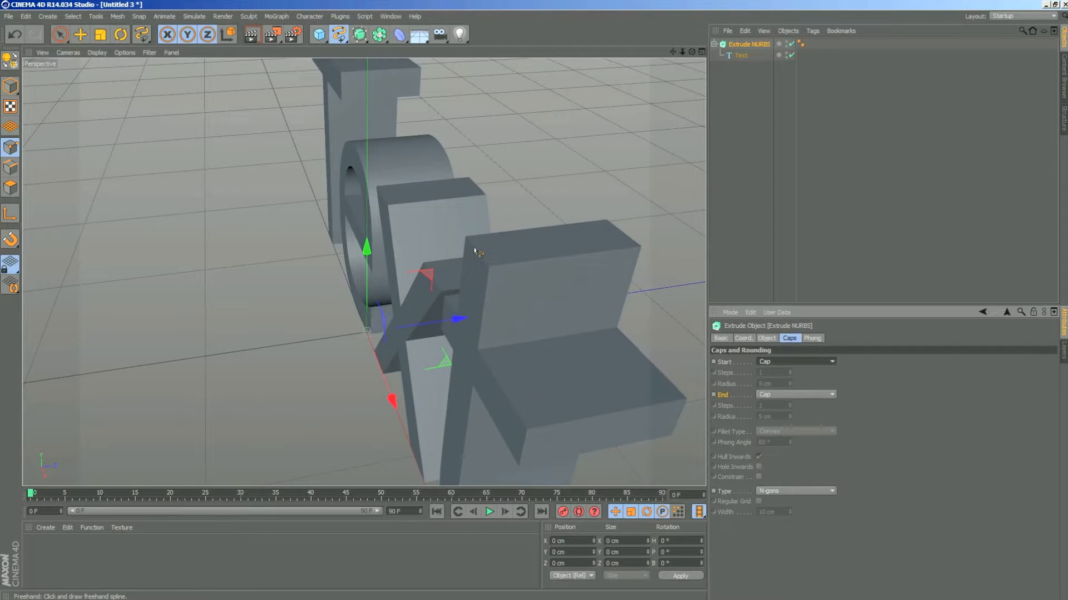
{"action": "left_click", "coordinate": [807, 362]}
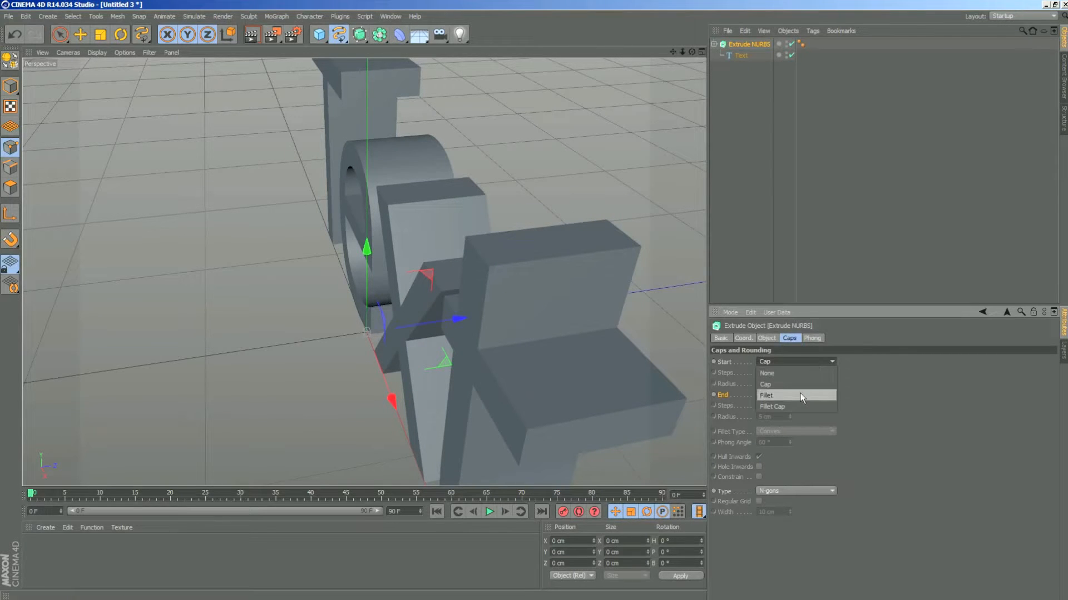
{"action": "left_click", "coordinate": [790, 407]}
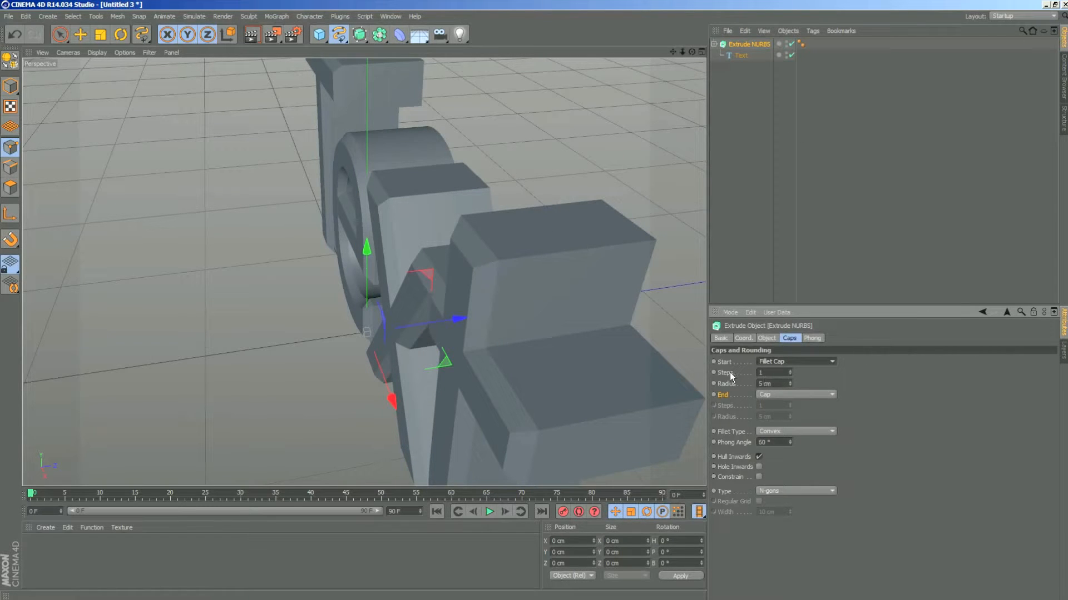
- Display the perspective view with Quick Shading (Lines) to show the polygon edges of the text
{"action": "left_click_drag", "start_coordinate": [770, 372], "coordinate": [742, 370]}
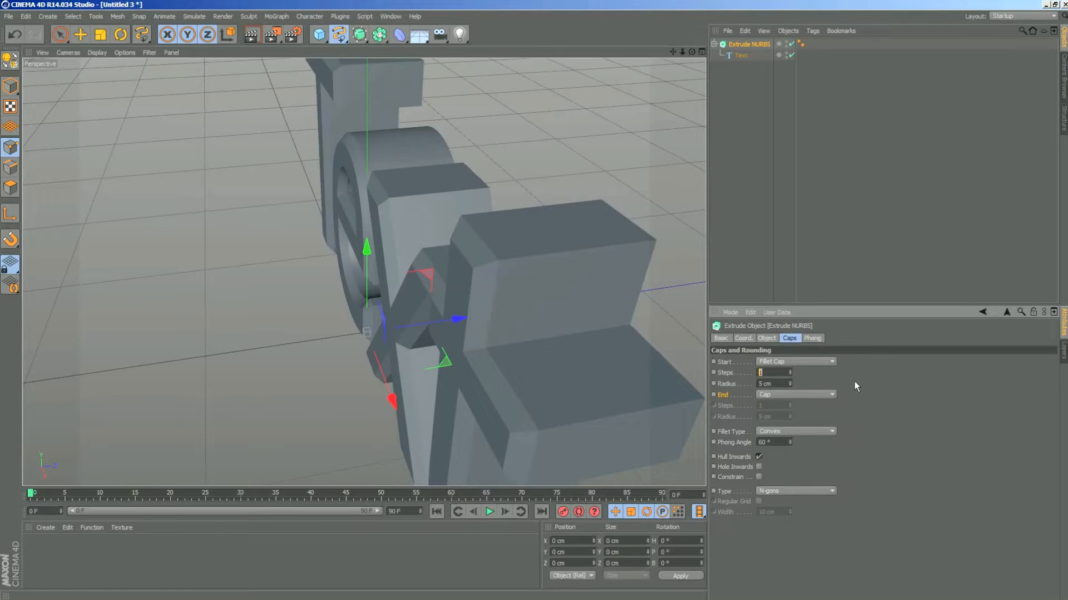
{"action": "key", "text": "Return"}
{"action": "left_click", "coordinate": [96, 54]}
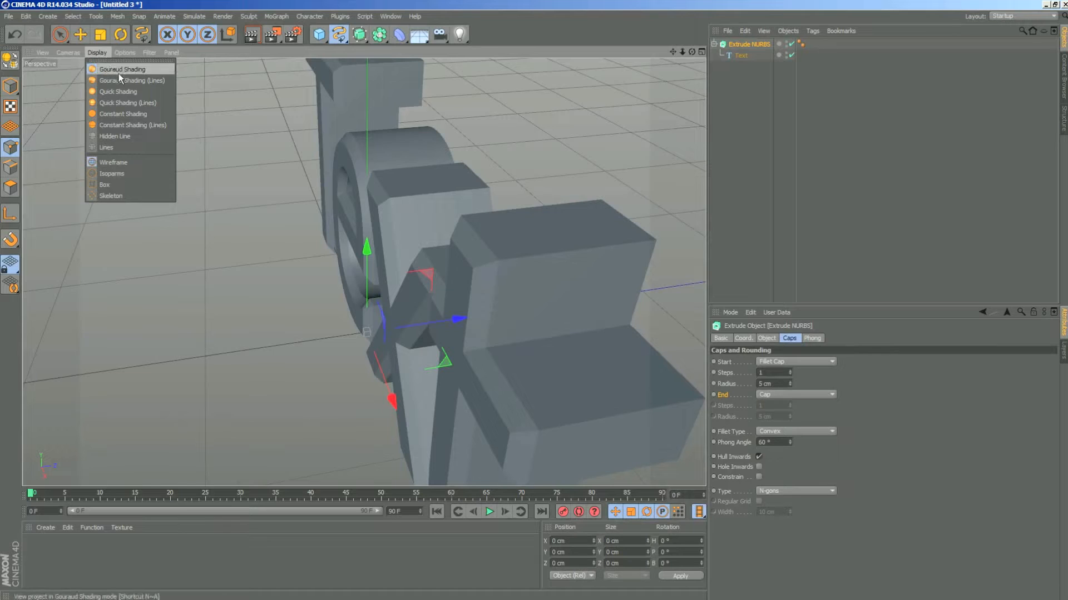
{"action": "left_click", "coordinate": [116, 102]}
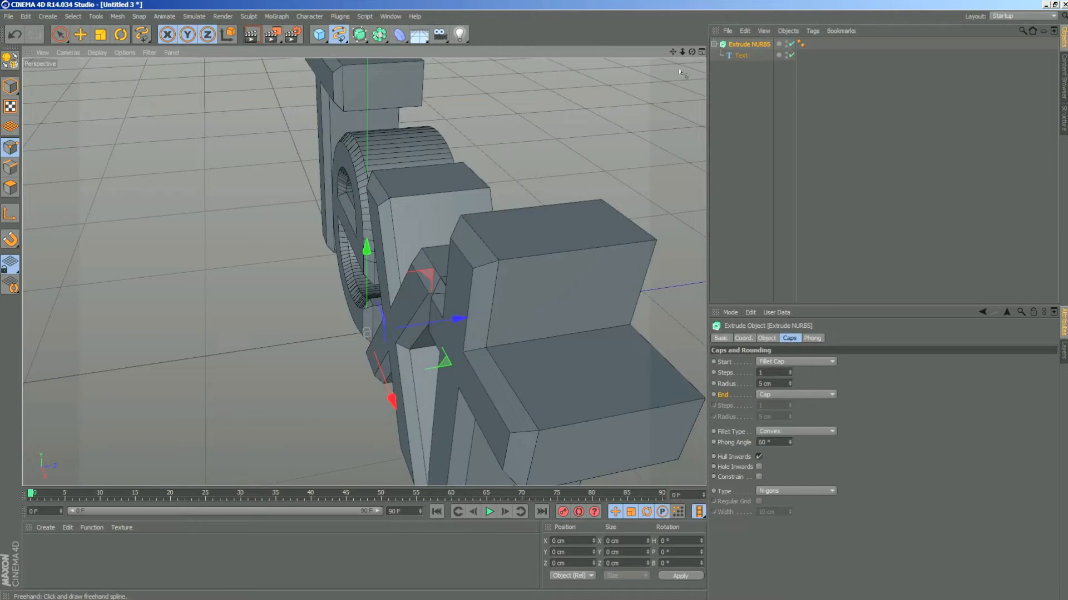
{"action": "left_click_drag", "start_coordinate": [691, 52], "coordinate": [566, 74]}
- Try rounding the start fillet by raising its steps to 21, and inspect the front edges of the letters
{"action": "left_click", "coordinate": [729, 375]}
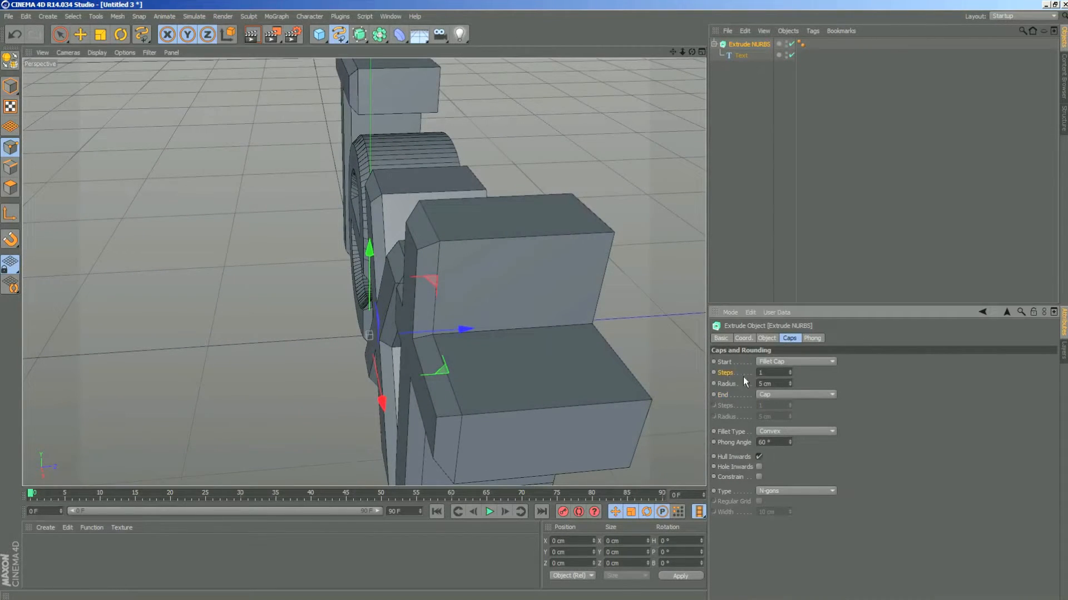
{"action": "left_click", "coordinate": [789, 370]}
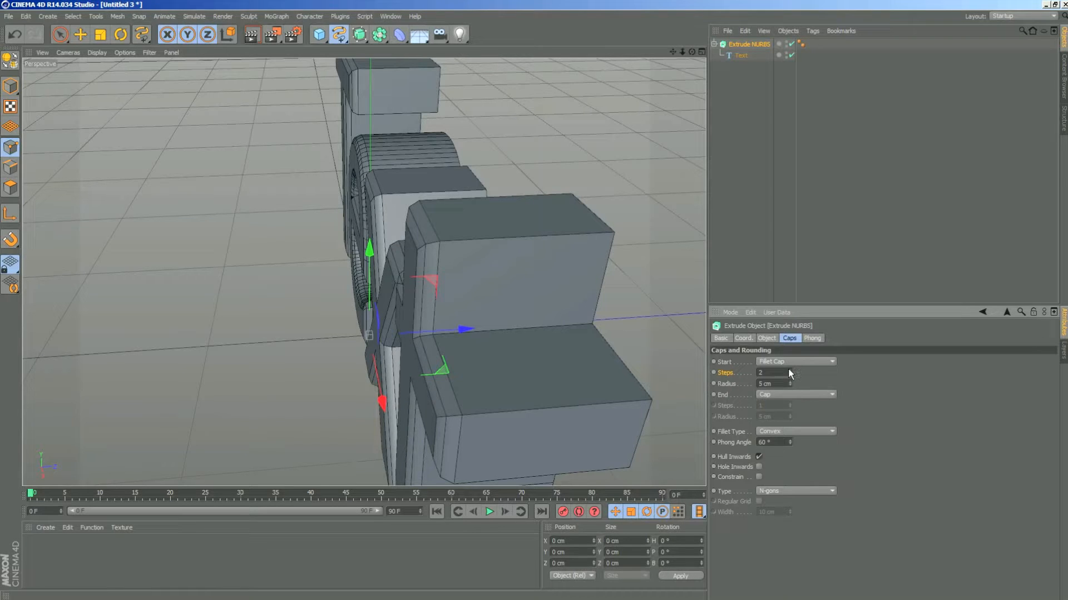
{"action": "left_click", "coordinate": [789, 370]}
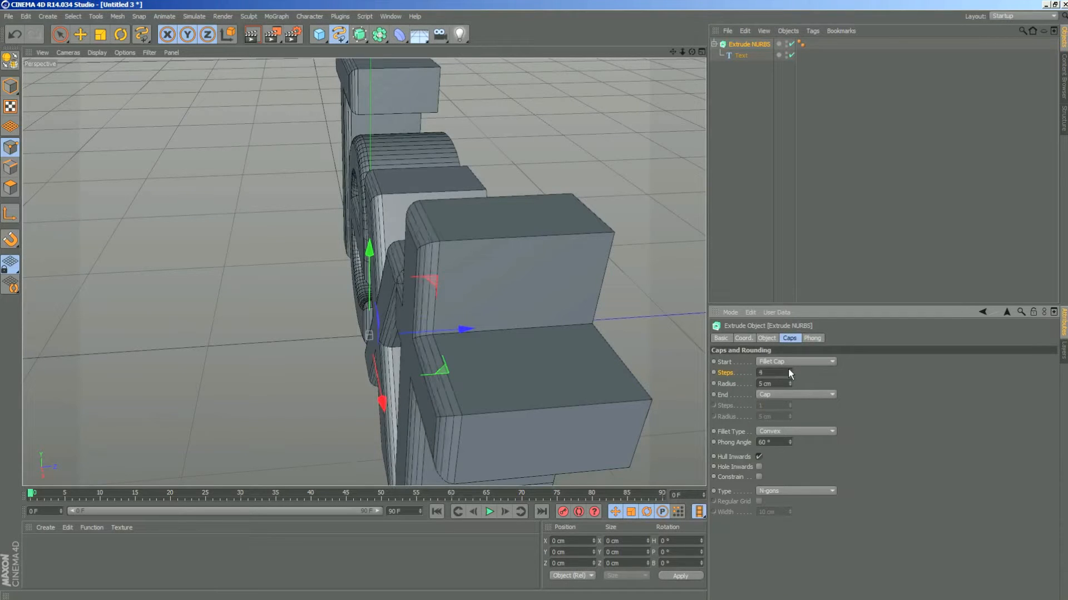
{"action": "left_click", "coordinate": [789, 369]}
{"action": "left_click", "coordinate": [789, 370]}
{"action": "left_click", "coordinate": [789, 370]}
{"action": "left_click", "coordinate": [789, 370]}
{"action": "left_click", "coordinate": [789, 370]}
{"action": "left_click", "coordinate": [789, 369]}
{"action": "left_click", "coordinate": [789, 370]}
{"action": "left_click", "coordinate": [789, 370]}
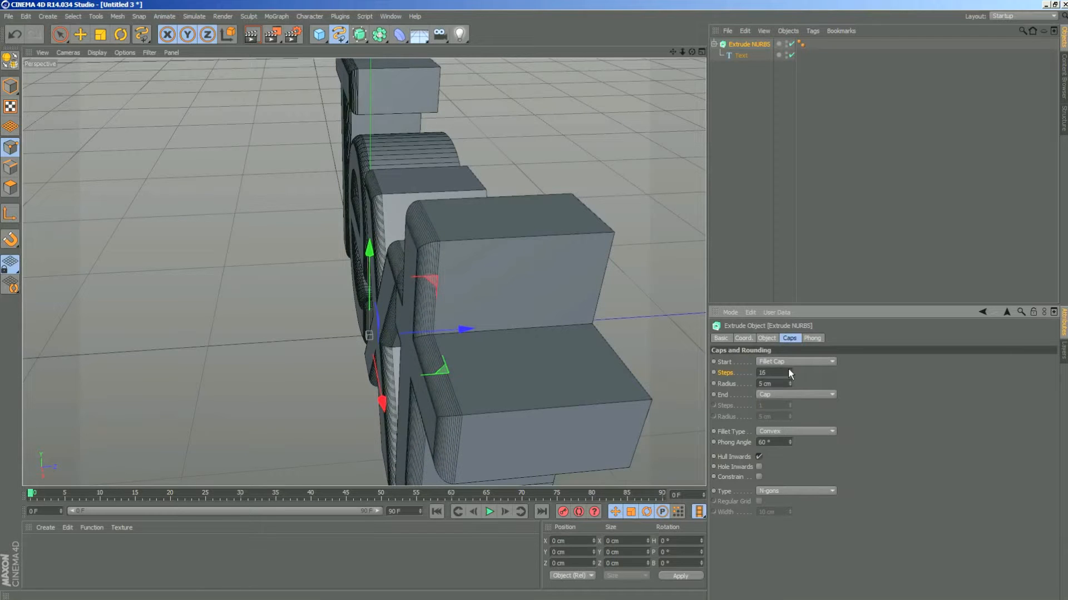
{"action": "left_click", "coordinate": [789, 369]}
{"action": "left_click", "coordinate": [789, 369]}
{"action": "left_click", "coordinate": [789, 370]}
{"action": "left_click", "coordinate": [789, 370]}
{"action": "left_click", "coordinate": [789, 370]}
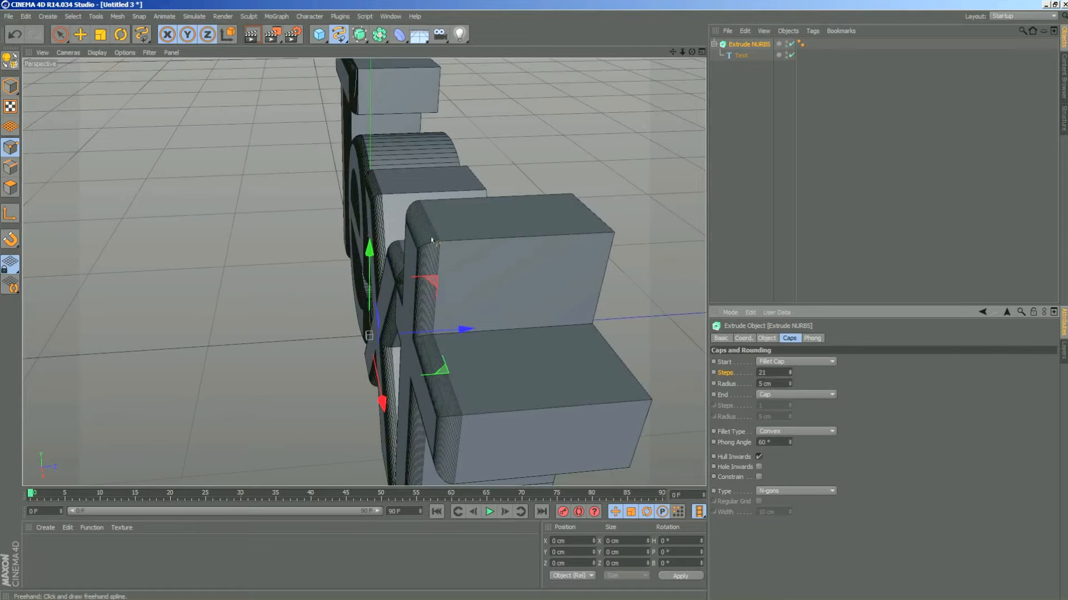
{"action": "left_click_drag", "start_coordinate": [692, 52], "coordinate": [690, 54]}
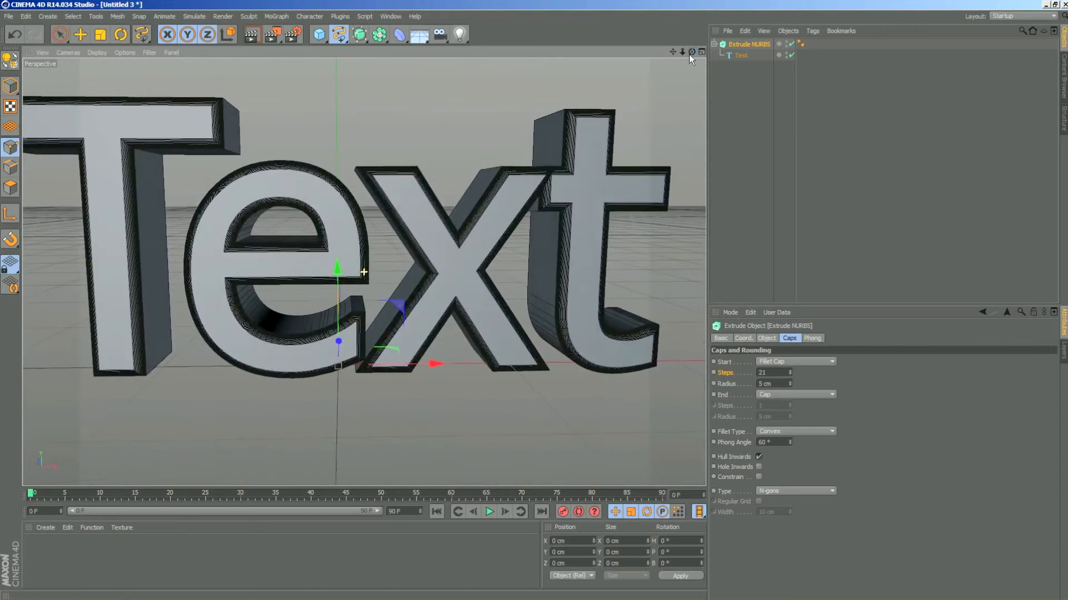
{"action": "scroll", "coordinate": [690, 53], "scroll_direction": "down", "scroll_amount": 4}
{"action": "scroll", "coordinate": [690, 53], "scroll_direction": "up", "scroll_amount": 4}
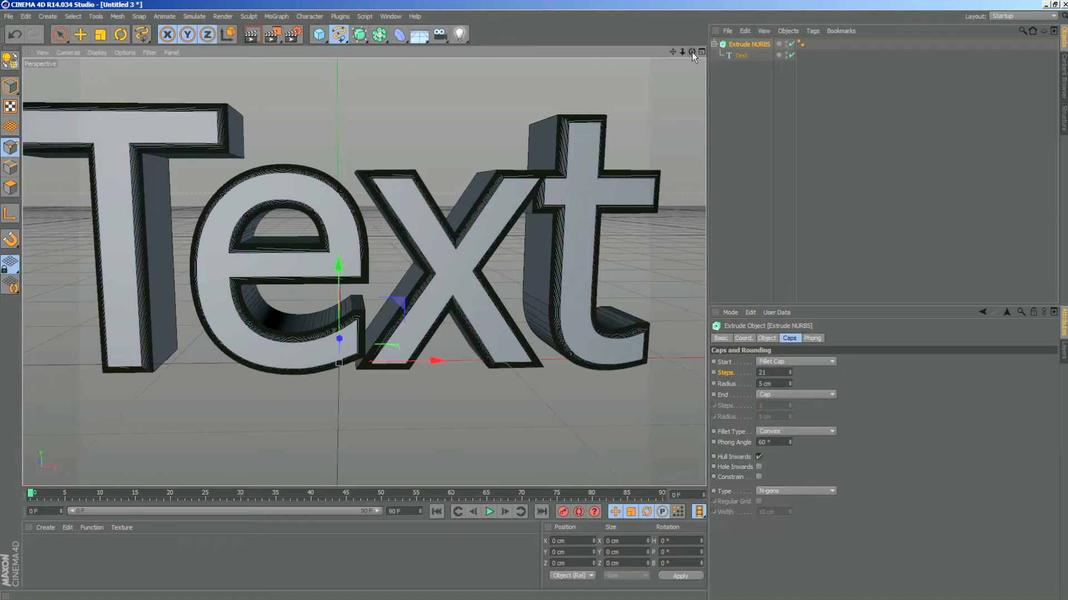
{"action": "mouse_move", "coordinate": [692, 53]}
{"action": "left_mouse_down"}
{"action": "mouse_move", "coordinate": [640, 62]}
{"action": "mouse_move", "coordinate": [692, 52]}
{"action": "left_mouse_up"}
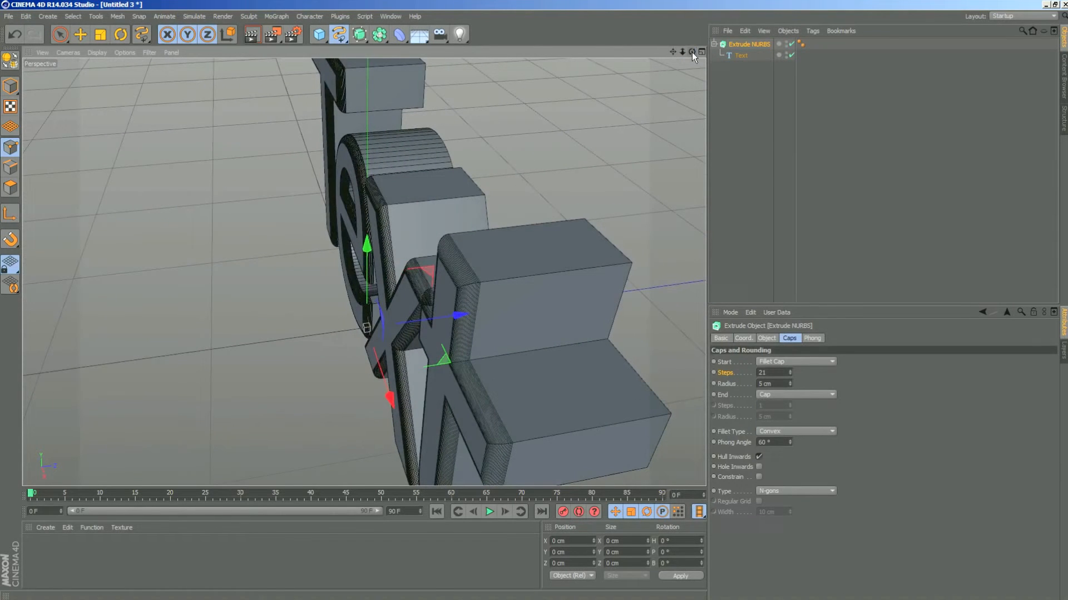
- Set the start fillet's steps to 1 and its radius to 3 cm
{"action": "double_click", "coordinate": [772, 372]}
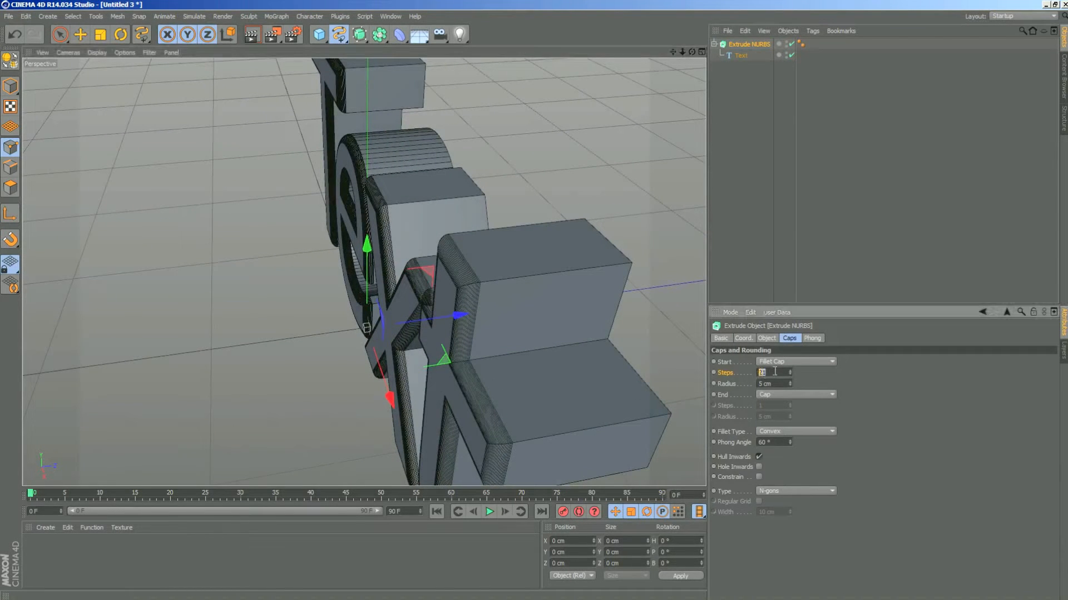
{"action": "type", "text": "1"}
{"action": "key", "text": "Return"}
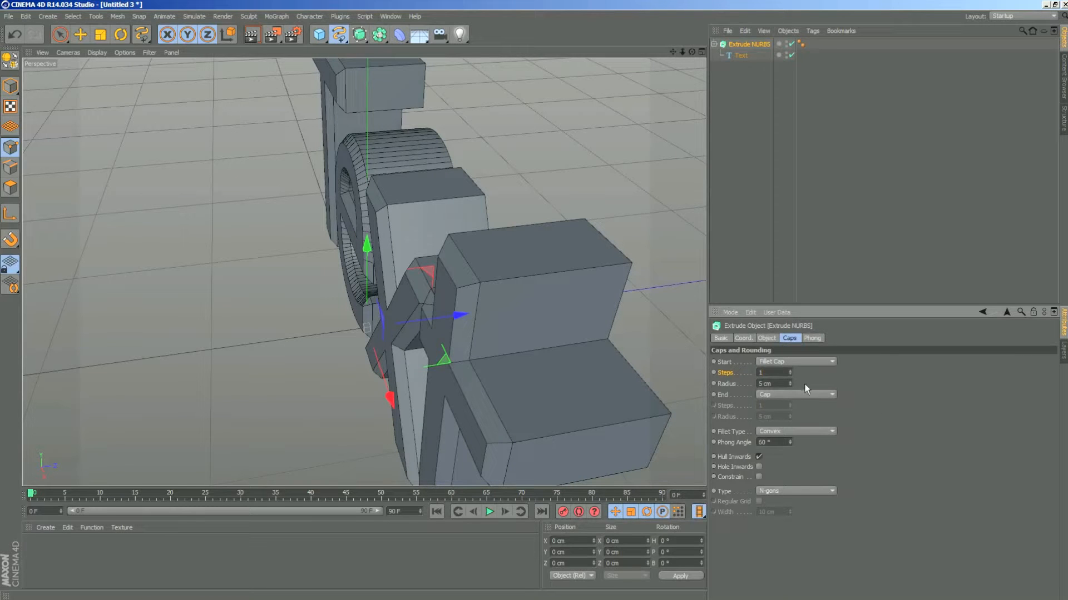
{"action": "left_click_drag", "start_coordinate": [790, 384], "coordinate": [751, 382]}
{"action": "type", "text": "3"}
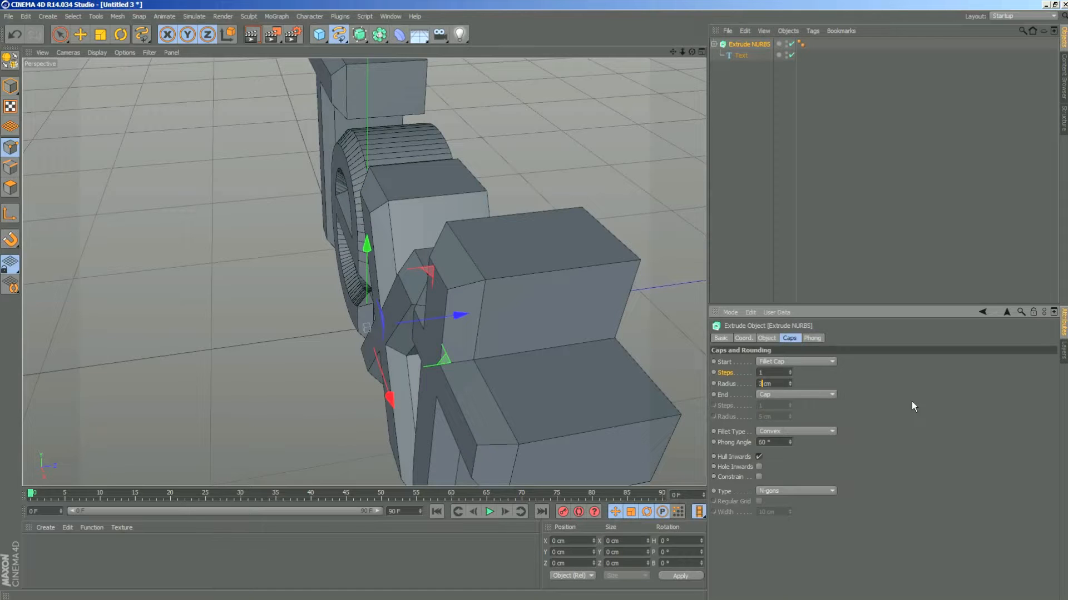
{"action": "key", "text": "Return"}
{"action": "left_click_drag", "start_coordinate": [691, 54], "coordinate": [627, 97]}
{"action": "left_click_drag", "start_coordinate": [365, 272], "coordinate": [351, 279]}
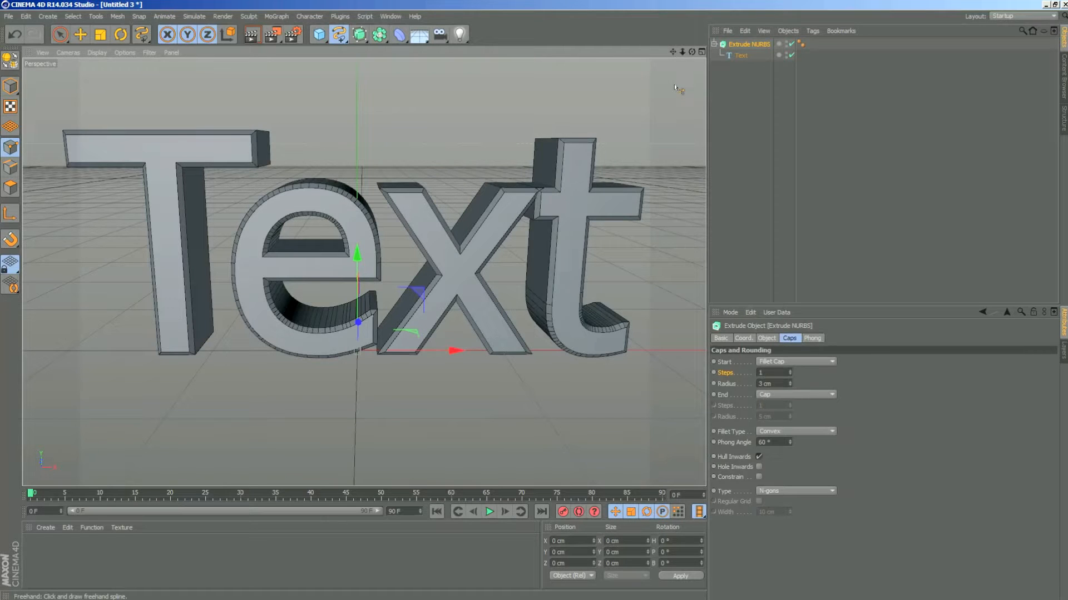
- Change the Text spline's wording to WELCOME and frame the whole word in the view
{"action": "left_click", "coordinate": [744, 55]}
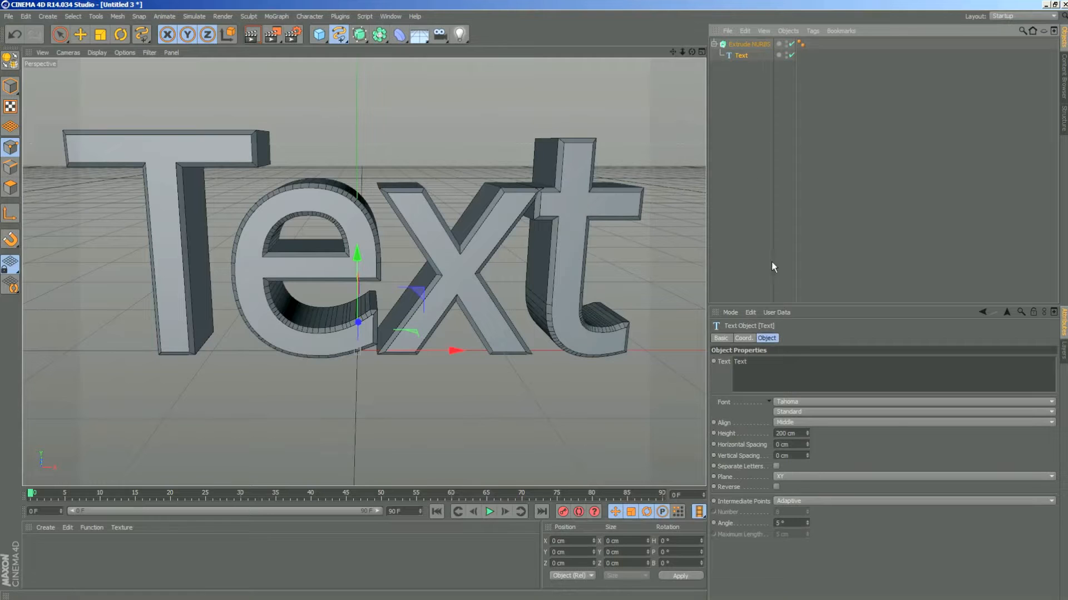
{"action": "double_click", "coordinate": [740, 362]}
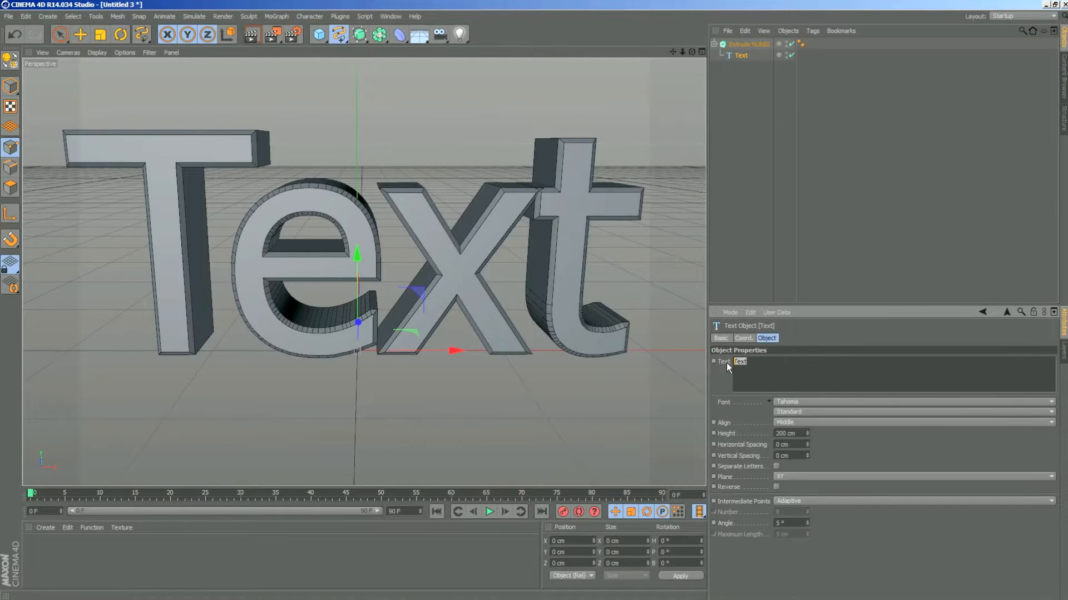
{"action": "key", "text": "BackSpace"}
{"action": "type", "text": "WELCOME"}
{"action": "left_click", "coordinate": [862, 472]}
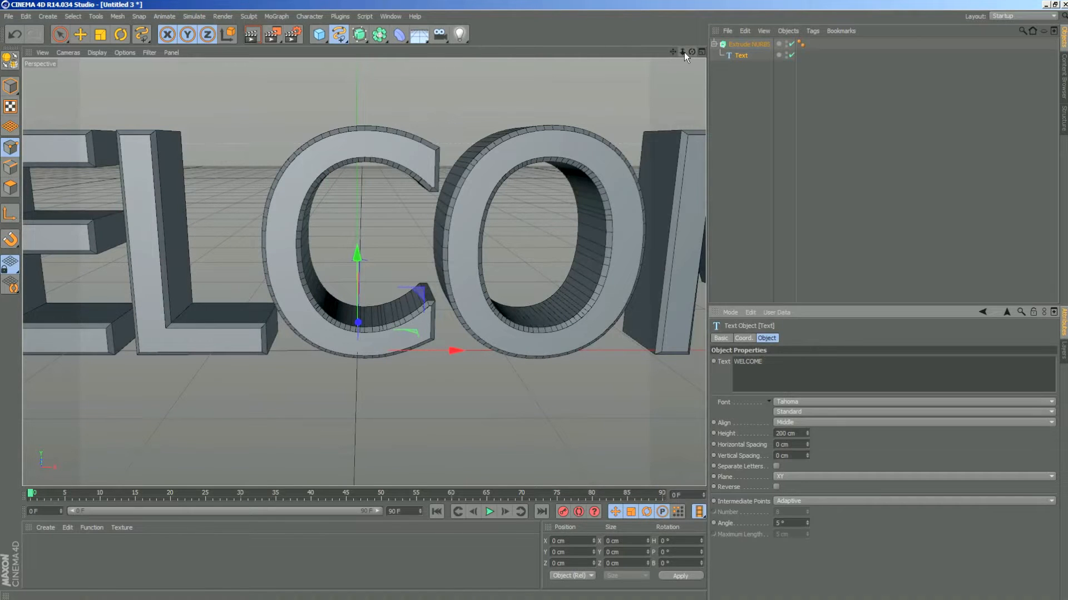
{"action": "mouse_move", "coordinate": [684, 53]}
{"action": "left_mouse_down"}
{"action": "mouse_move", "coordinate": [699, 48]}
{"action": "mouse_move", "coordinate": [645, 53]}
{"action": "mouse_move", "coordinate": [698, 46]}
{"action": "left_mouse_up"}
{"action": "left_click", "coordinate": [802, 364]}
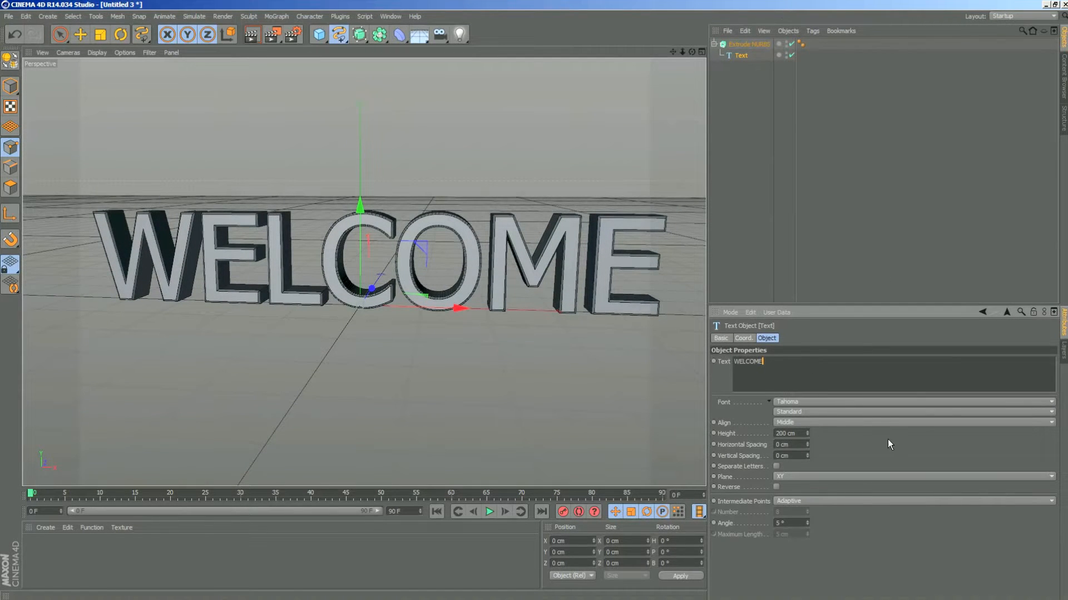
- Change the Text spline's font to Verdana and keep the whole word in view
{"action": "left_click", "coordinate": [821, 403]}
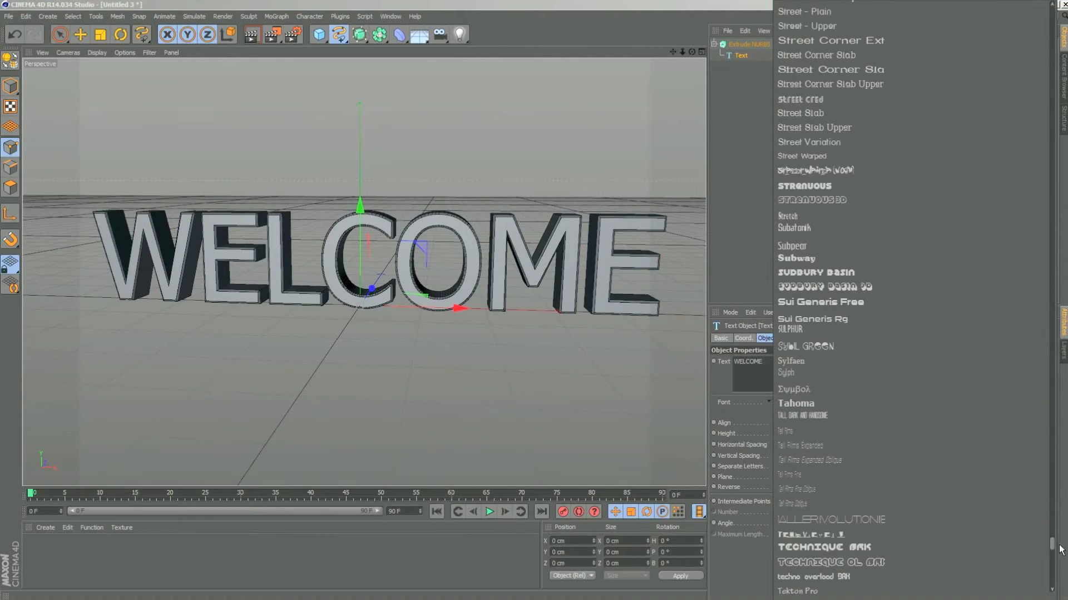
{"action": "mouse_move", "coordinate": [1059, 550]}
{"action": "left_mouse_down"}
{"action": "mouse_move", "coordinate": [1065, 431]}
{"action": "mouse_move", "coordinate": [1058, 557]}
{"action": "left_mouse_up"}
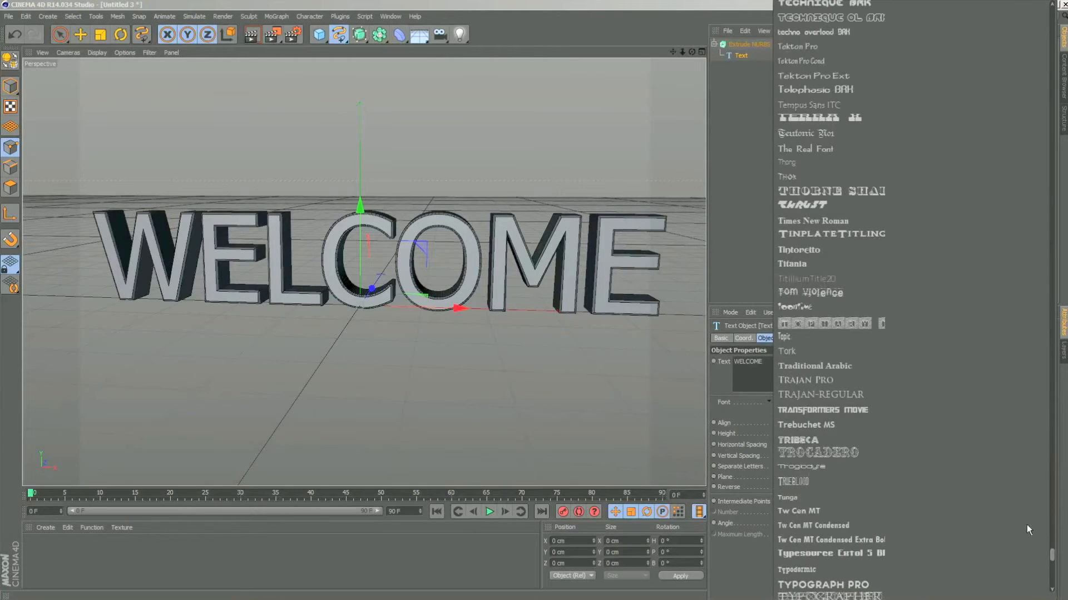
{"action": "key", "text": "v"}
{"action": "mouse_move", "coordinate": [886, 420]}
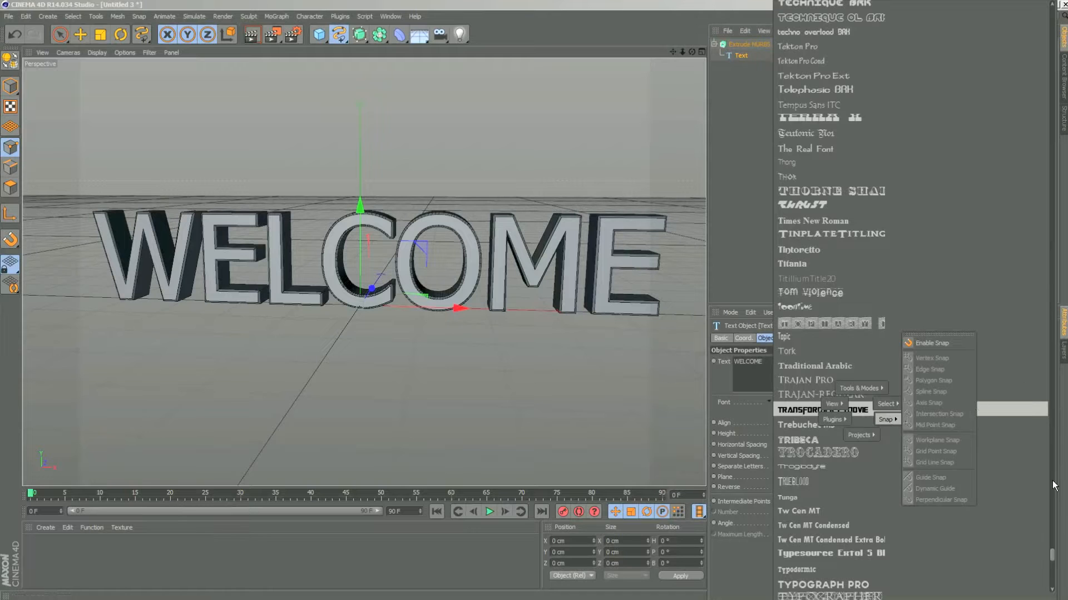
{"action": "left_click", "coordinate": [1054, 557]}
{"action": "left_click", "coordinate": [1051, 407]}
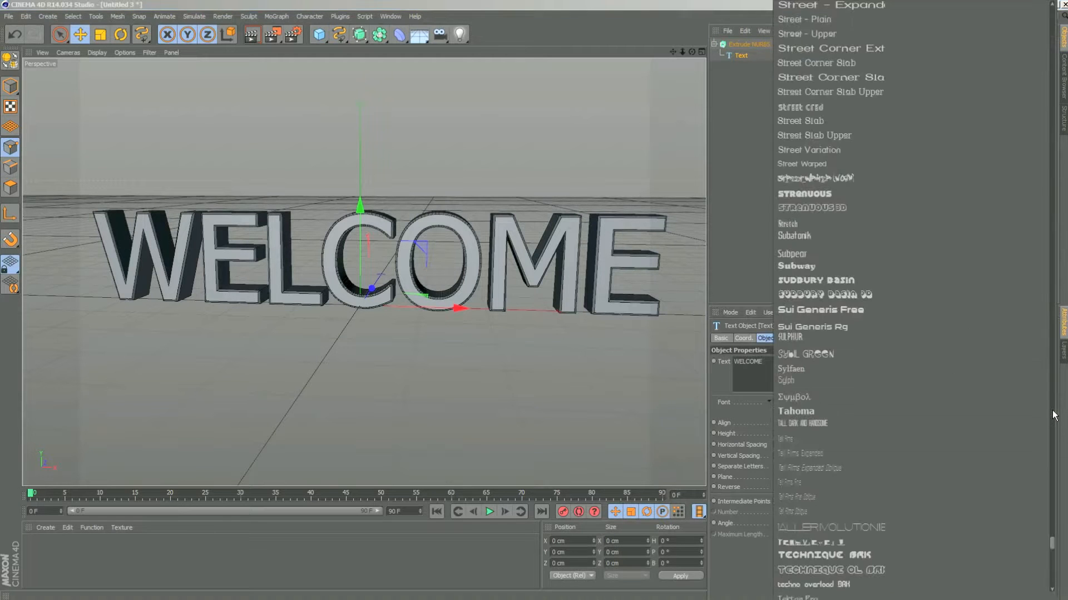
{"action": "left_click_drag", "start_coordinate": [1052, 543], "coordinate": [1051, 566]}
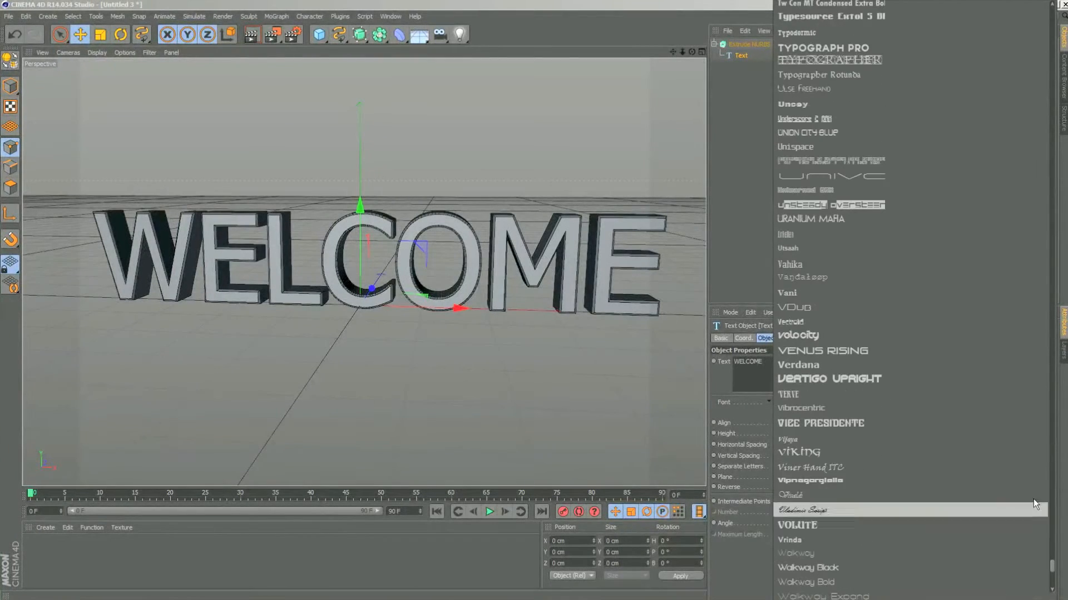
{"action": "left_click", "coordinate": [825, 363]}
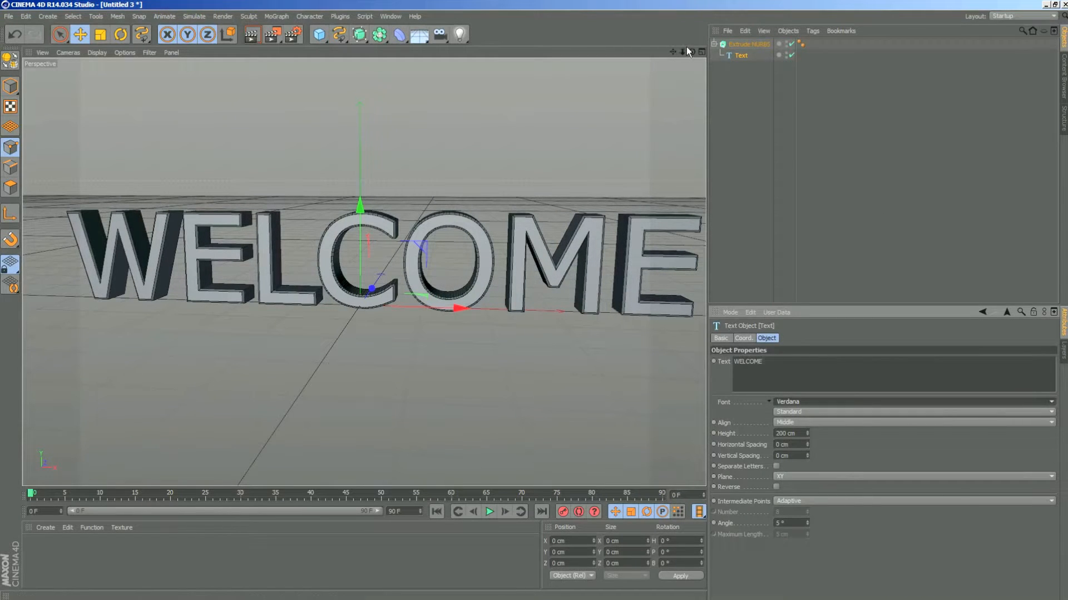
{"action": "left_click_drag", "start_coordinate": [683, 51], "coordinate": [664, 52]}
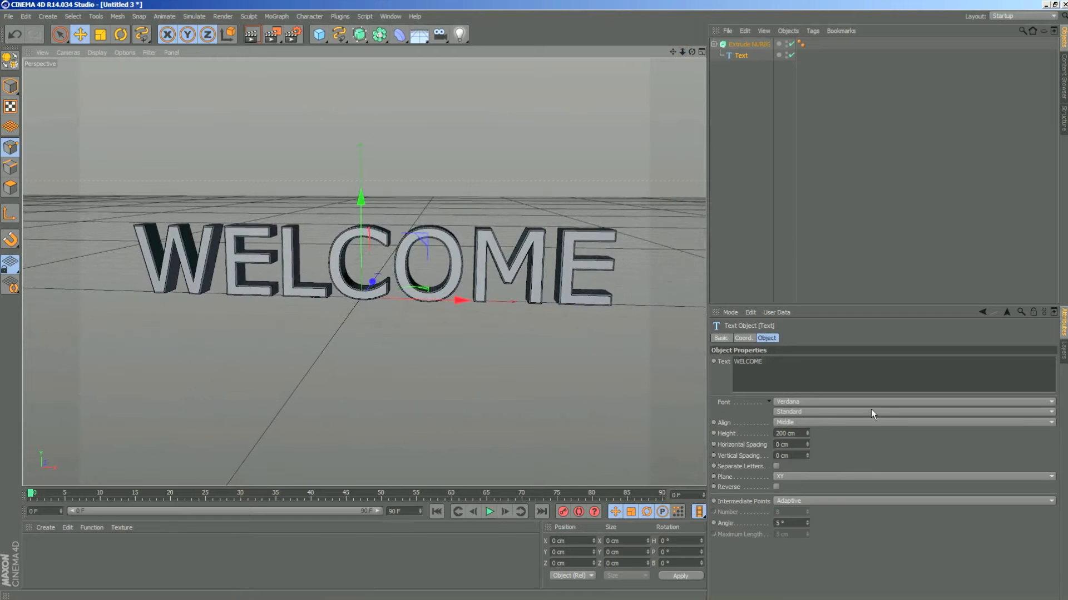
- Review the Text spline's font style and alignment choices, keeping Standard and Middle
{"action": "left_click", "coordinate": [806, 411]}
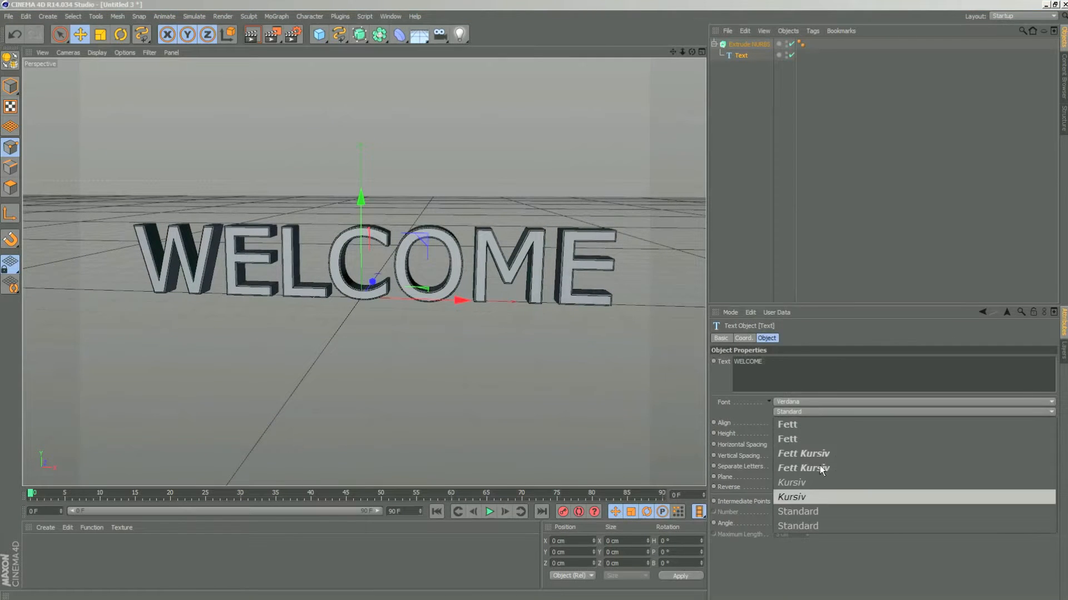
{"action": "left_click", "coordinate": [800, 412]}
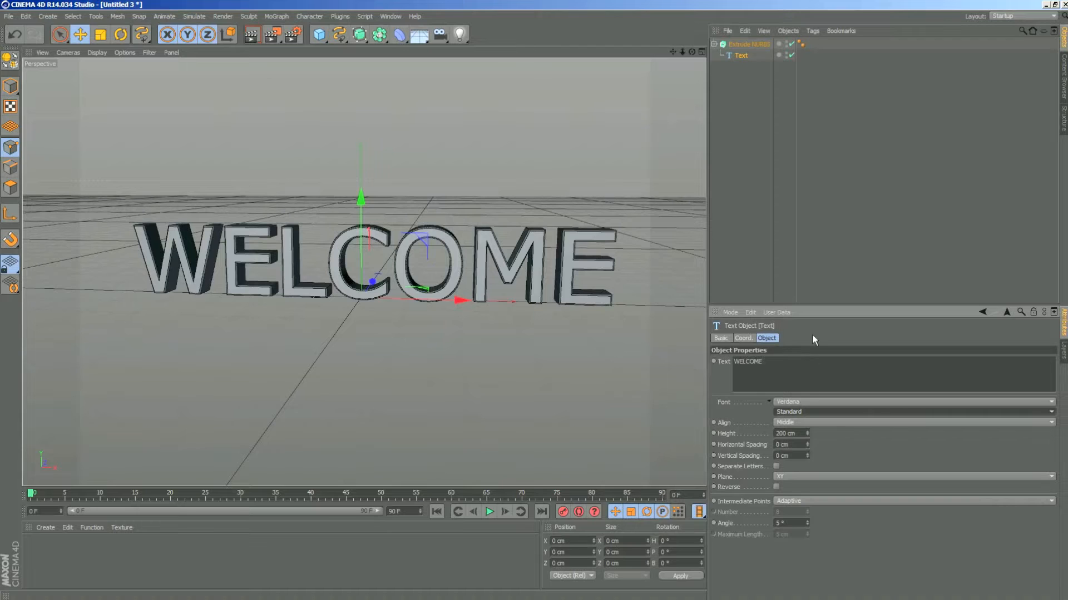
{"action": "left_click", "coordinate": [829, 422]}
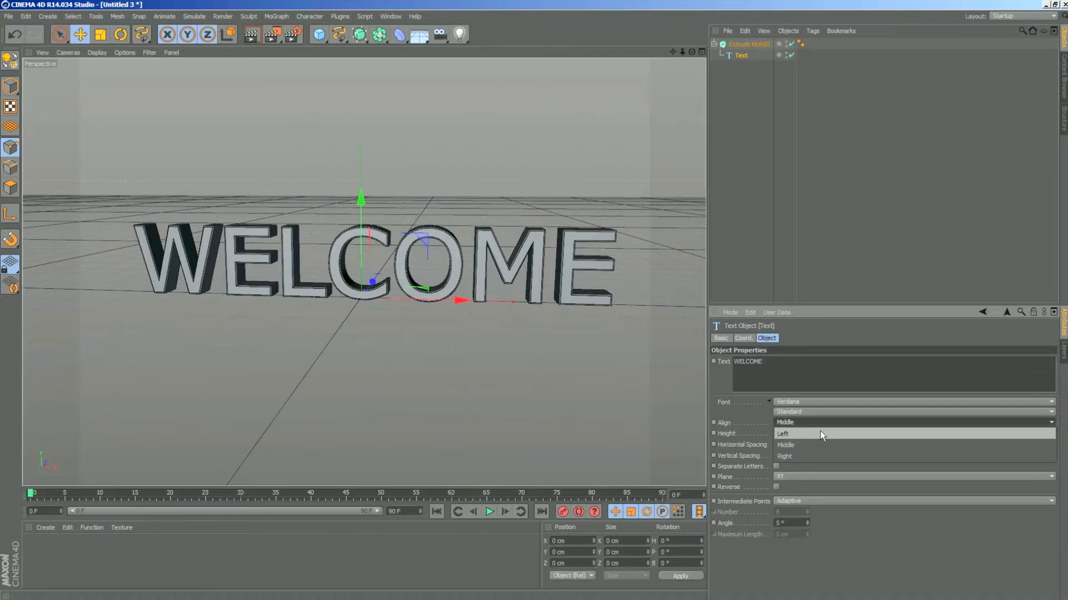
{"action": "left_click", "coordinate": [812, 445]}
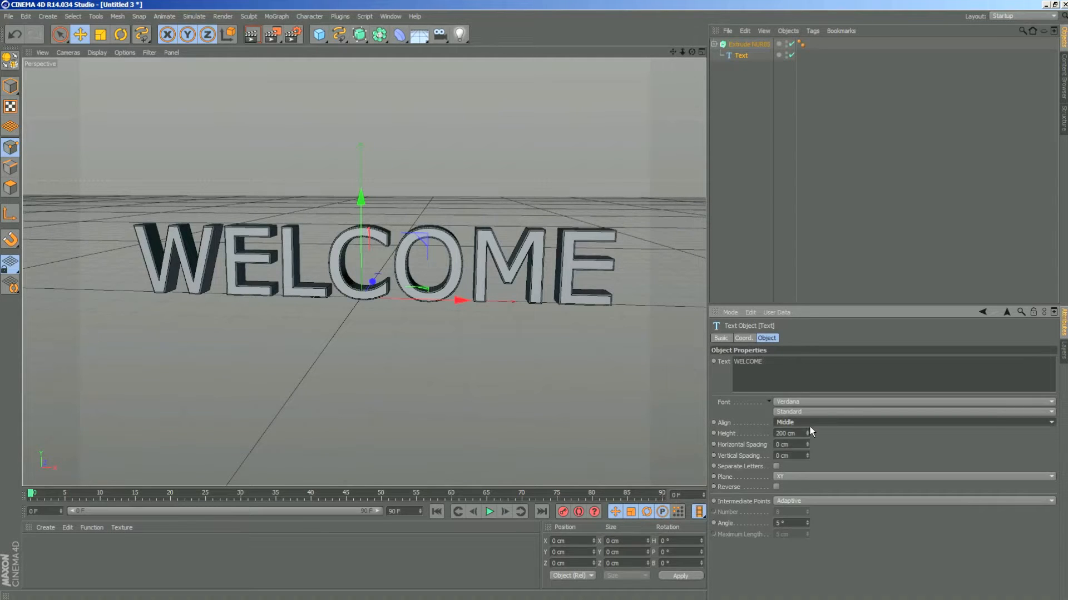
{"action": "left_click_drag", "start_coordinate": [692, 52], "coordinate": [706, 36]}
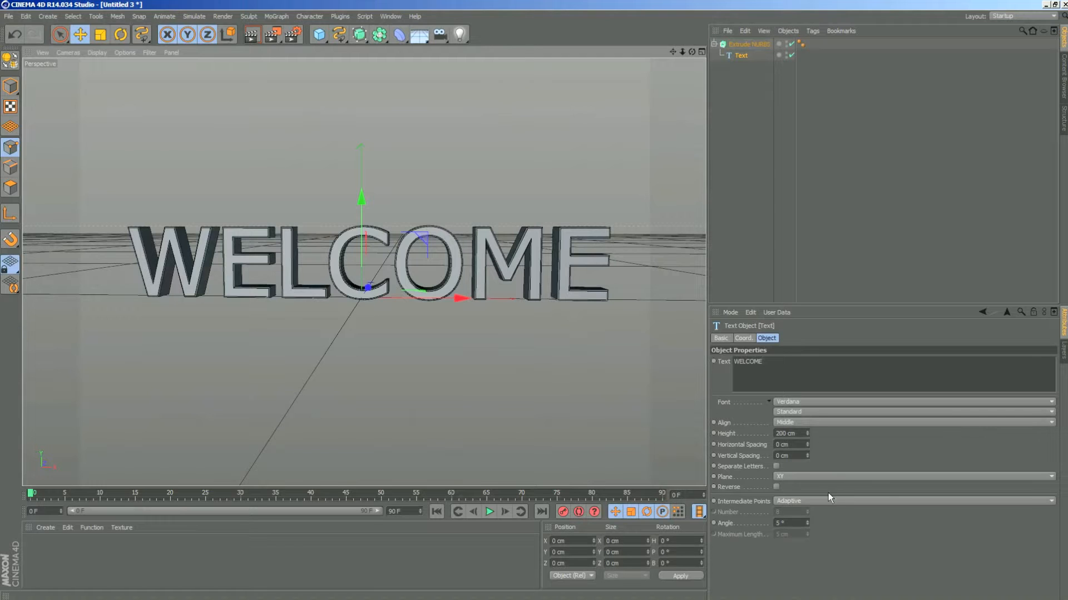
- Delete the Extrude NURBS object together with its Text spline
{"action": "left_click", "coordinate": [749, 43]}
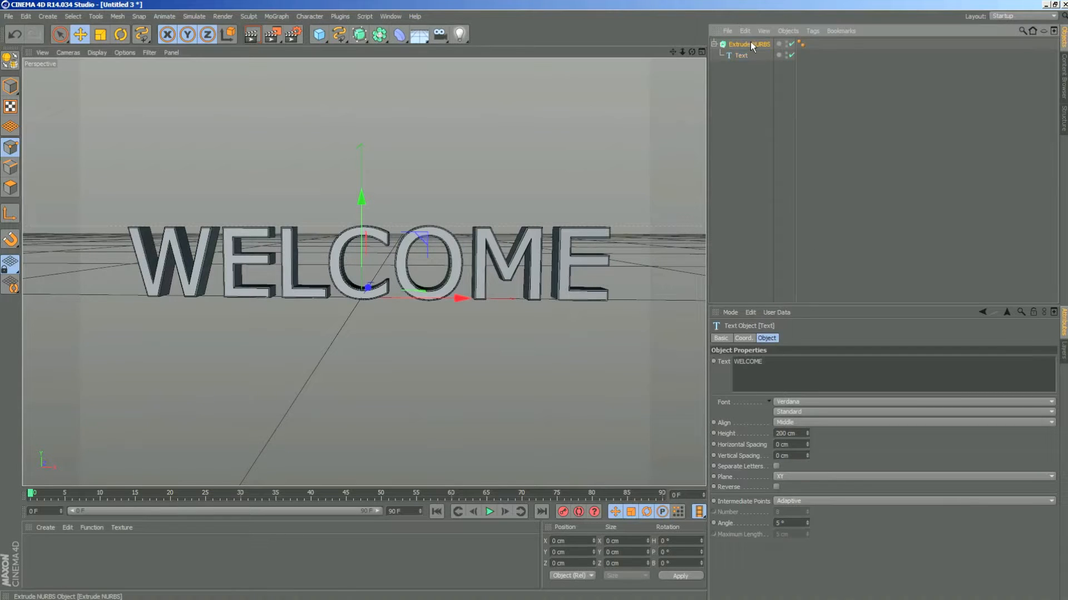
{"action": "mouse_move", "coordinate": [692, 51]}
{"action": "left_mouse_down"}
{"action": "mouse_move", "coordinate": [600, 67]}
{"action": "mouse_move", "coordinate": [667, 61]}
{"action": "mouse_move", "coordinate": [584, 59]}
{"action": "mouse_move", "coordinate": [692, 51]}
{"action": "left_mouse_up"}
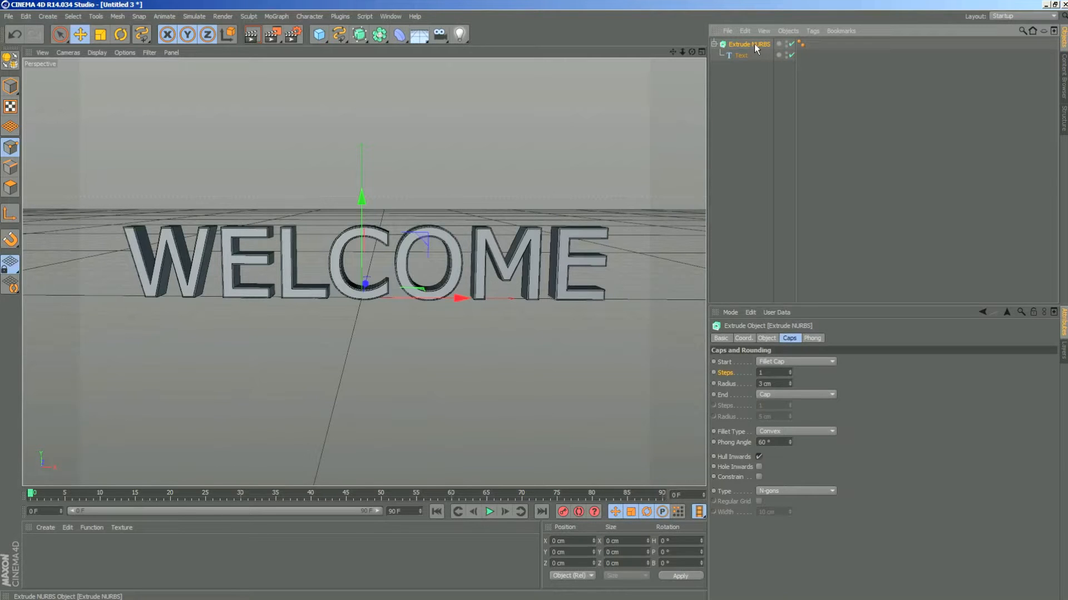
{"action": "key", "text": "Delete"}
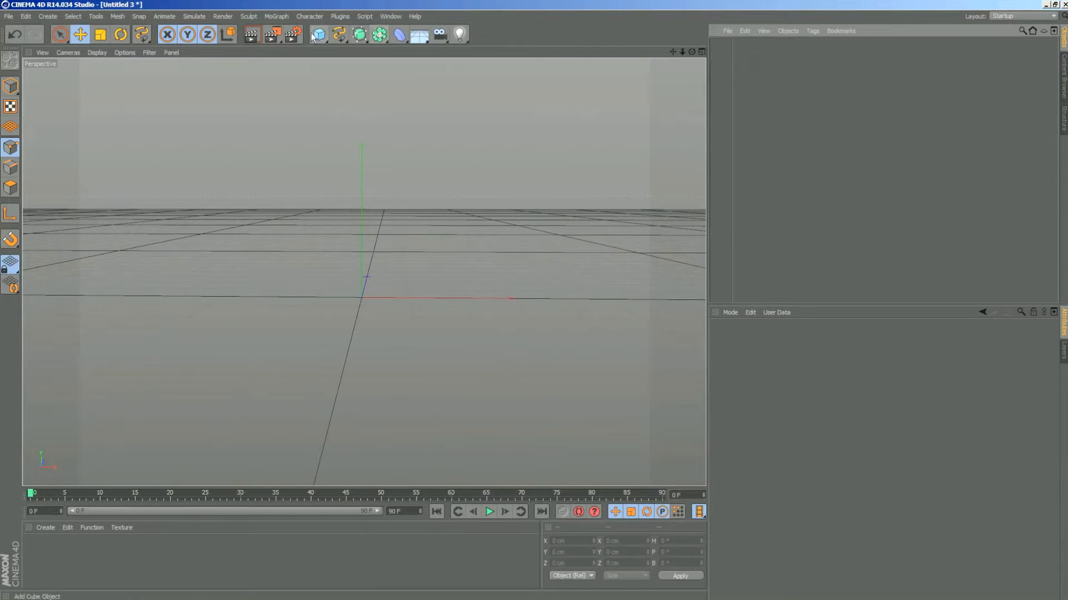
- Add a MoGraph MoText object to the empty scene and view its extrusion from the side
{"action": "left_click", "coordinate": [278, 17]}
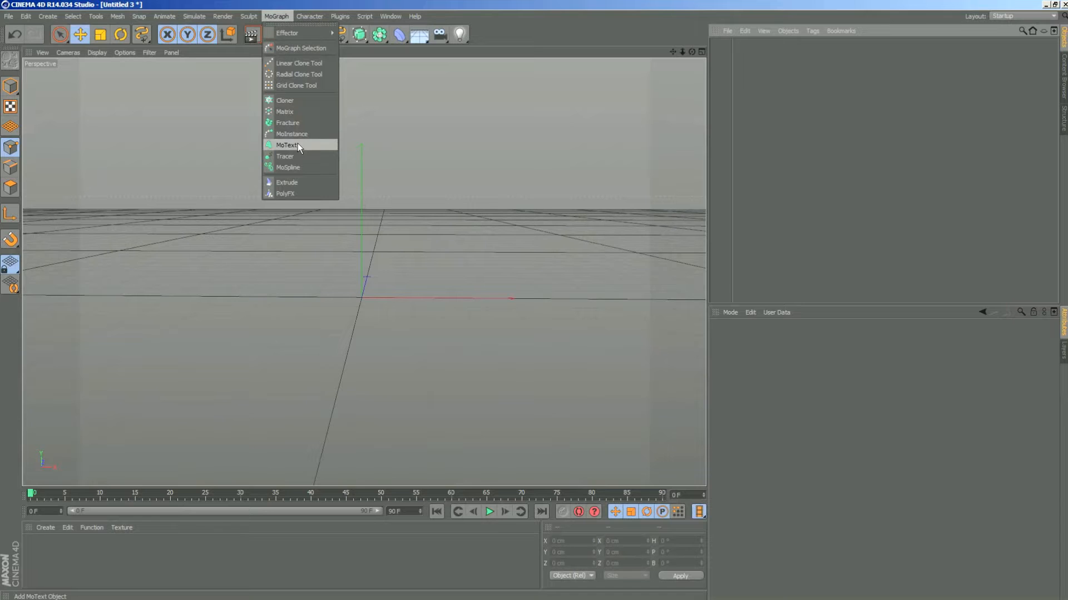
{"action": "left_click", "coordinate": [254, 4]}
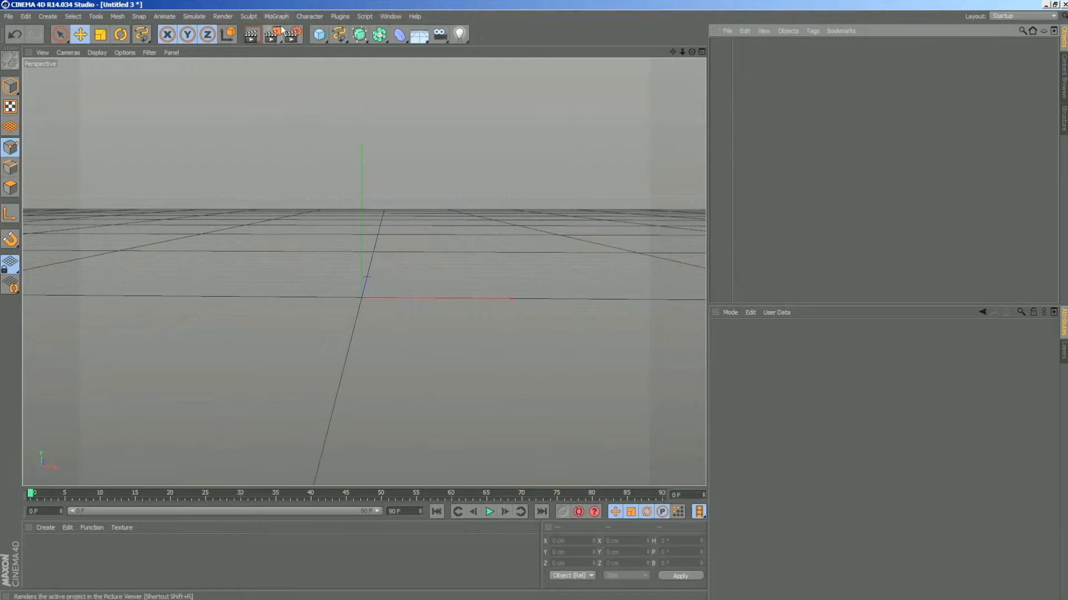
{"action": "left_click", "coordinate": [280, 16]}
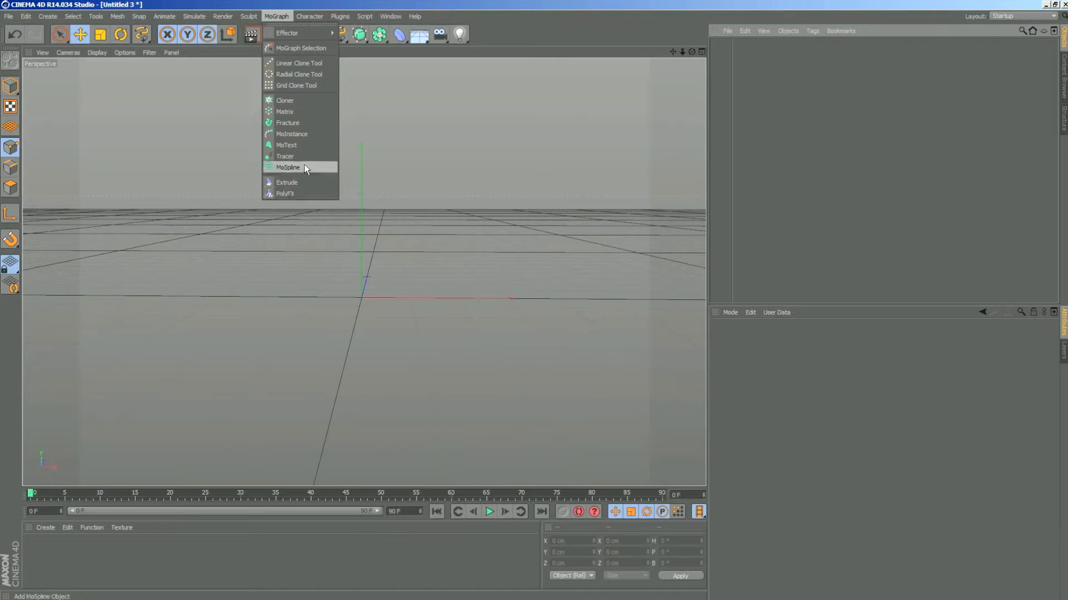
{"action": "left_click", "coordinate": [304, 146]}
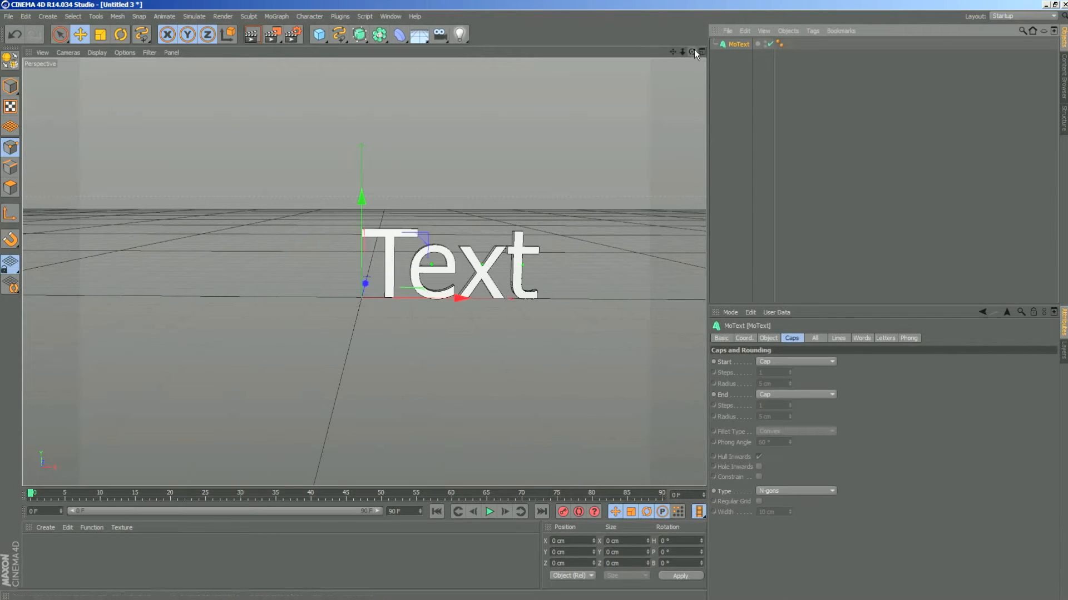
{"action": "left_click_drag", "start_coordinate": [692, 52], "coordinate": [623, 66]}
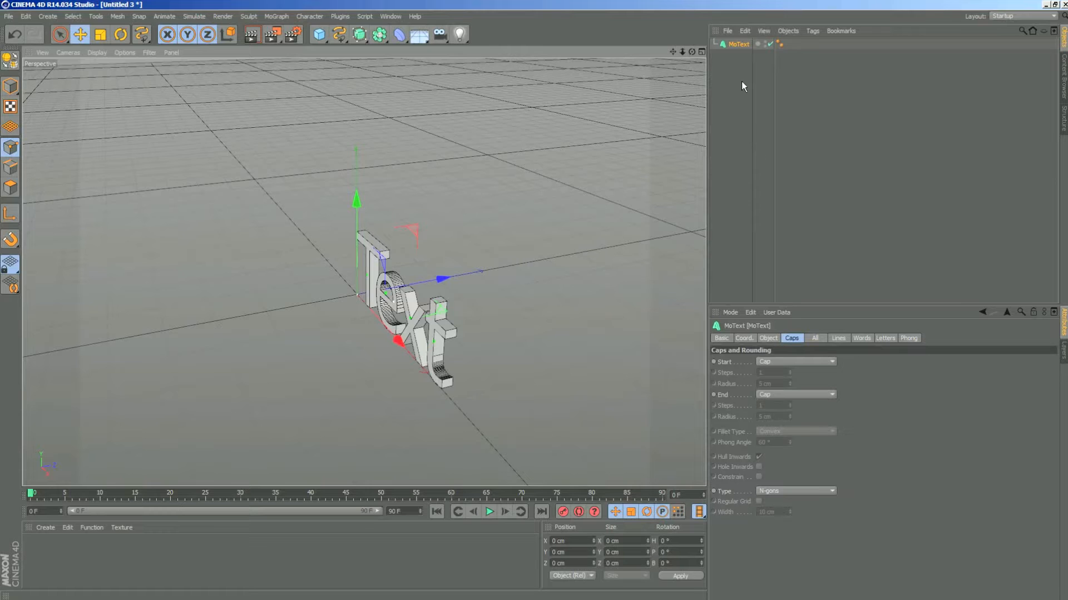
- Set the MoText object's extrusion depth to 50 cm
{"action": "left_click", "coordinate": [772, 337]}
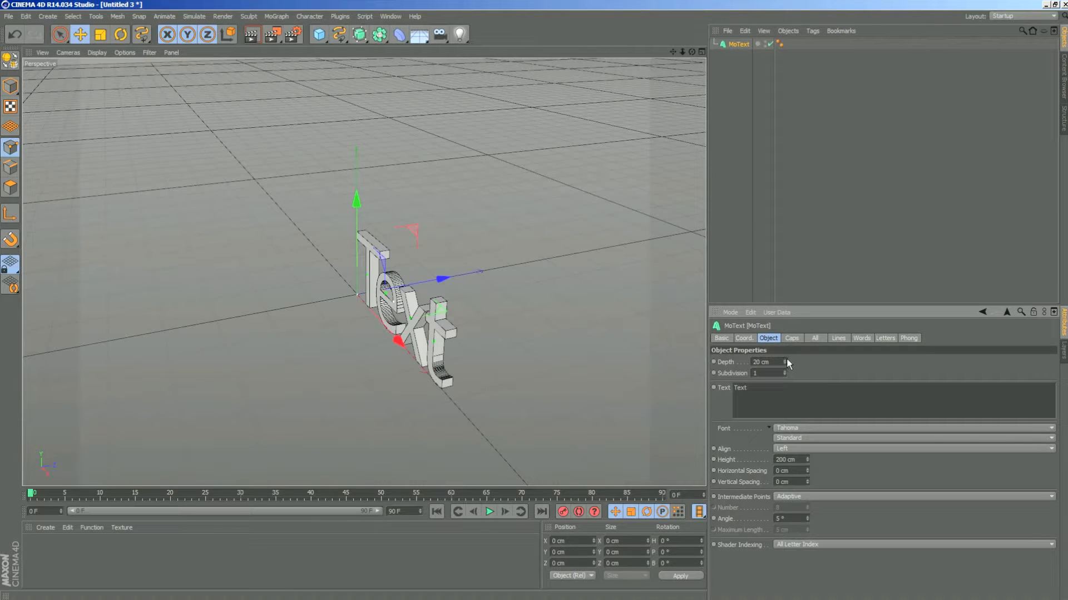
{"action": "mouse_move", "coordinate": [785, 362]}
{"action": "left_mouse_down"}
{"action": "mouse_move", "coordinate": [862, 356]}
{"action": "mouse_move", "coordinate": [764, 360]}
{"action": "left_mouse_up"}
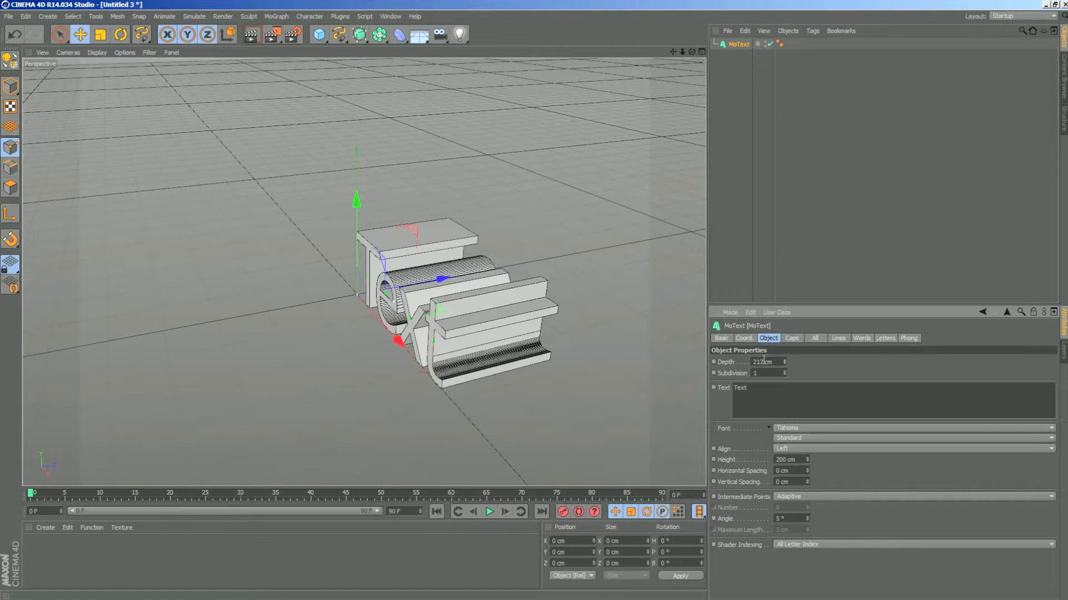
{"action": "double_click", "coordinate": [763, 362]}
{"action": "type", "text": "50"}
{"action": "key", "text": "Return"}
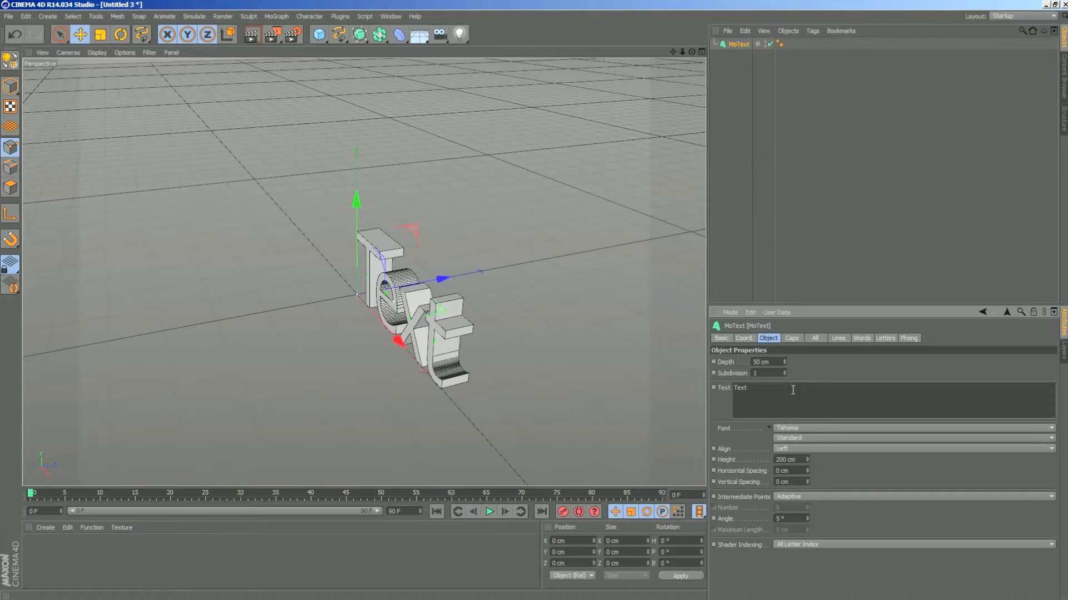
- Change the MoText wording to WELCOME and view the word from the front
{"action": "left_click_drag", "start_coordinate": [757, 384], "coordinate": [716, 384]}
{"action": "type", "text": "WELCOME"}
{"action": "left_click", "coordinate": [890, 459]}
{"action": "left_click_drag", "start_coordinate": [691, 51], "coordinate": [760, 115]}
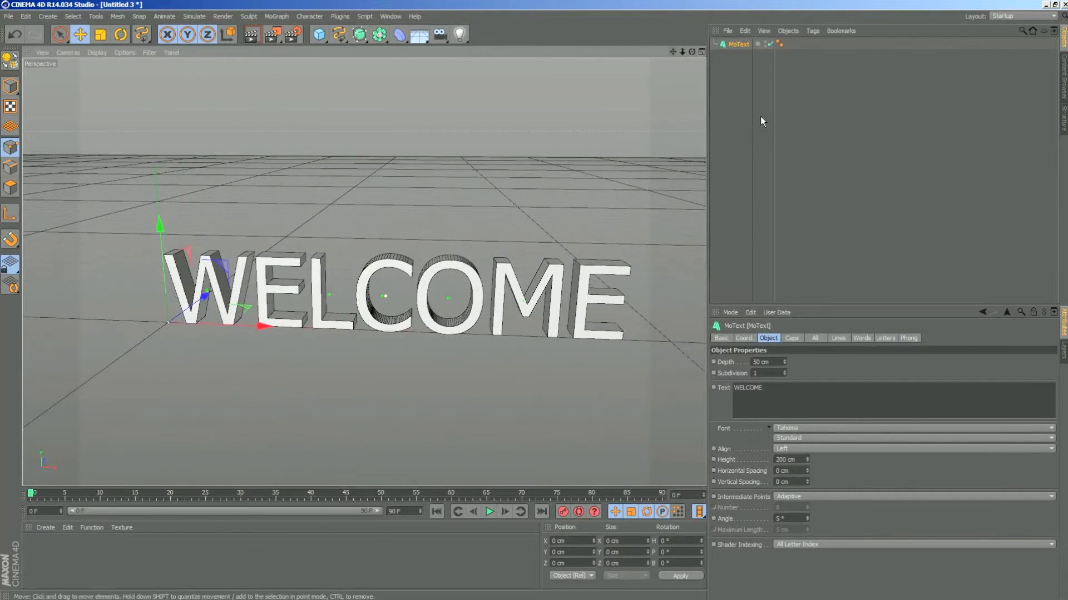
- Set the MoText font to Verdana and its alignment to Middle
{"action": "left_click", "coordinate": [821, 428]}
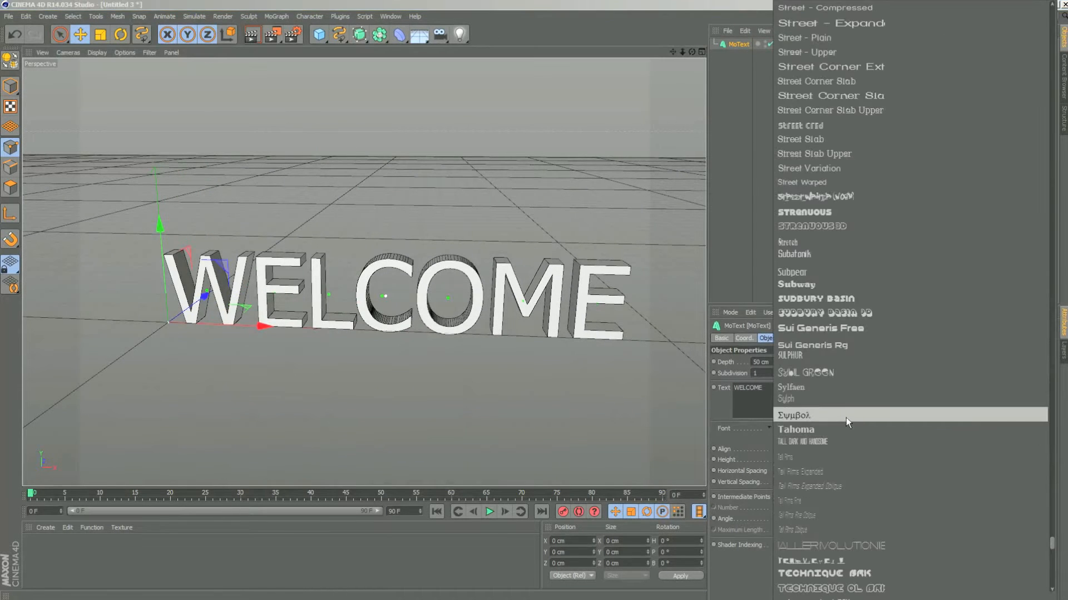
{"action": "scroll", "coordinate": [819, 275], "scroll_direction": "down", "scroll_amount": 10}
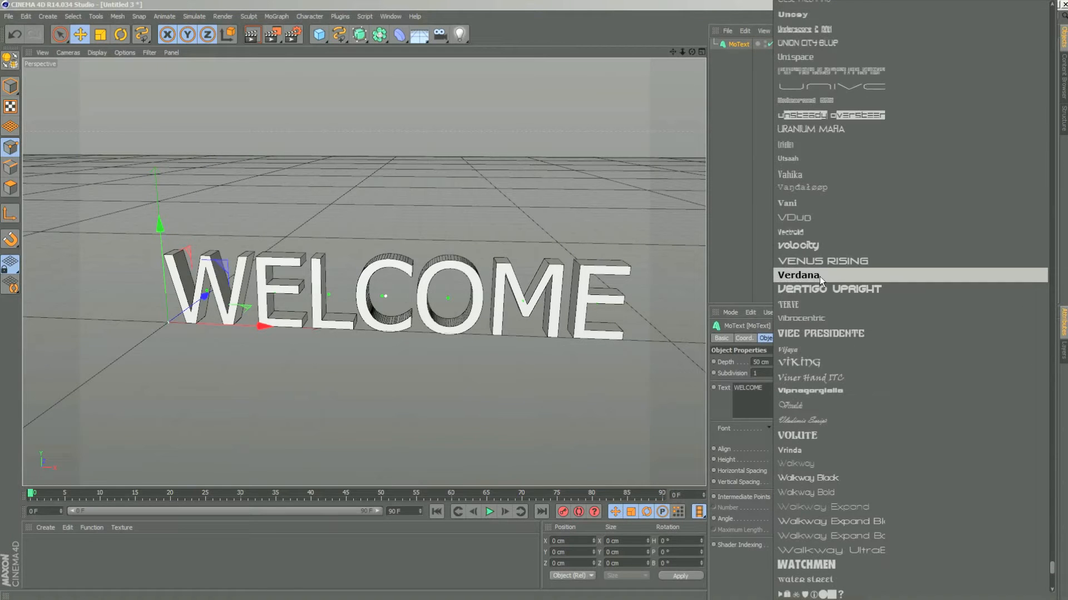
{"action": "left_click", "coordinate": [820, 276]}
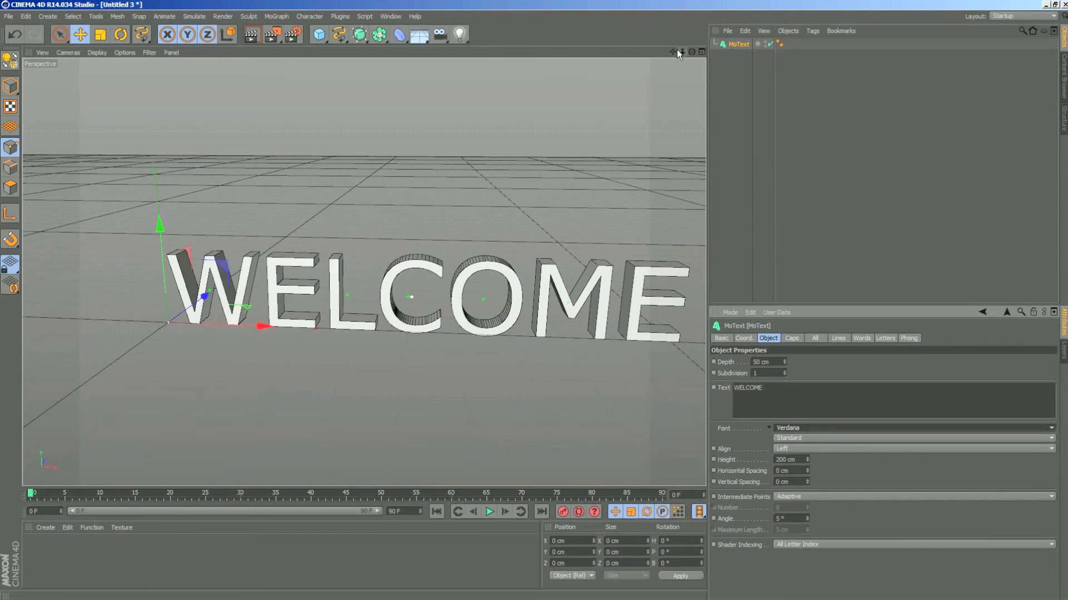
{"action": "left_click_drag", "start_coordinate": [676, 49], "coordinate": [610, 50]}
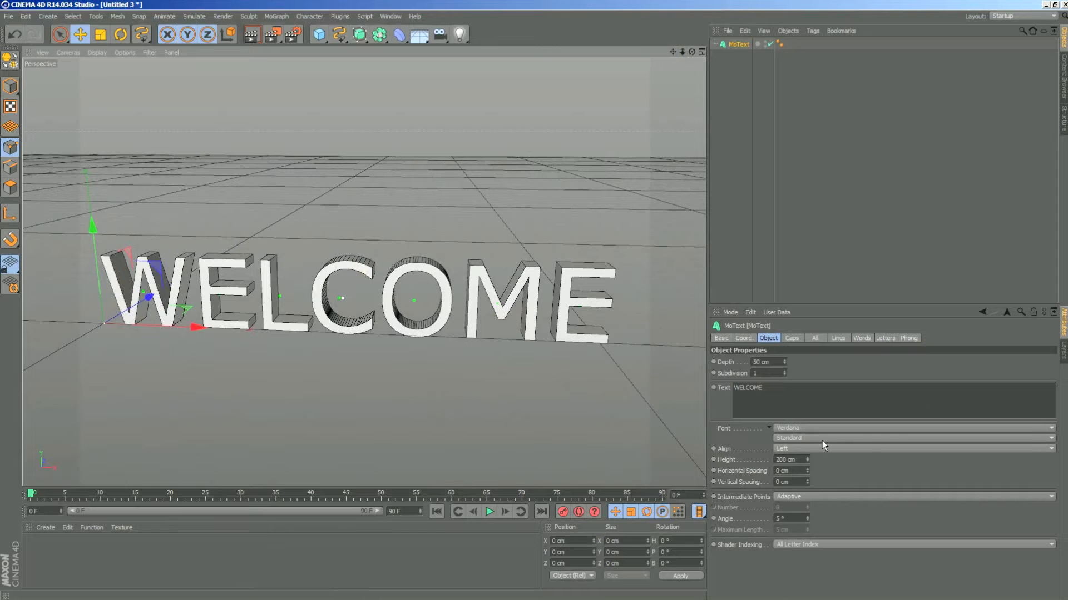
{"action": "left_click", "coordinate": [837, 448]}
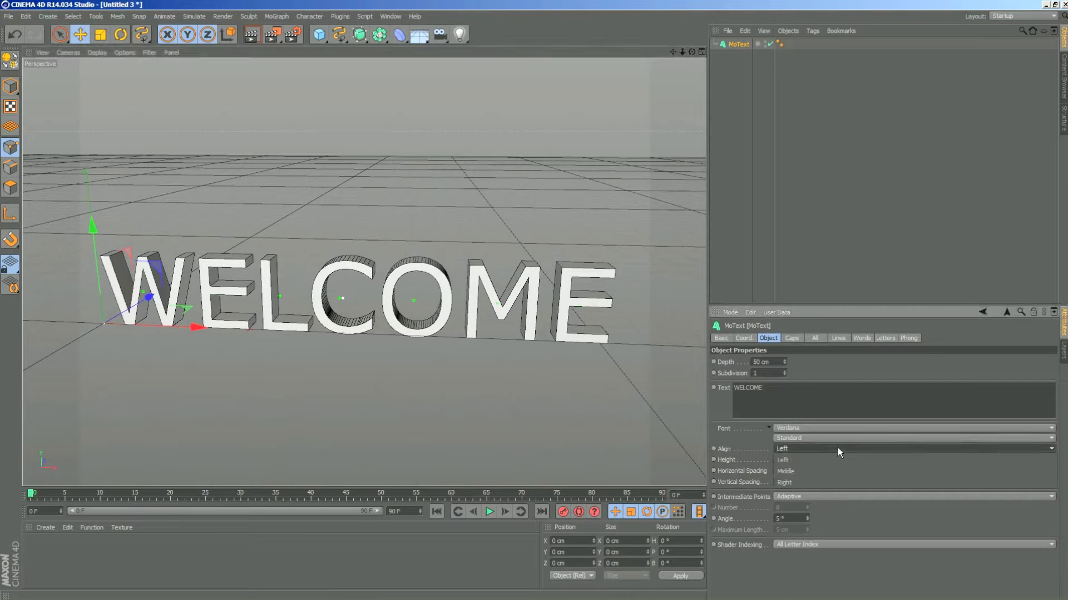
{"action": "left_click", "coordinate": [826, 470]}
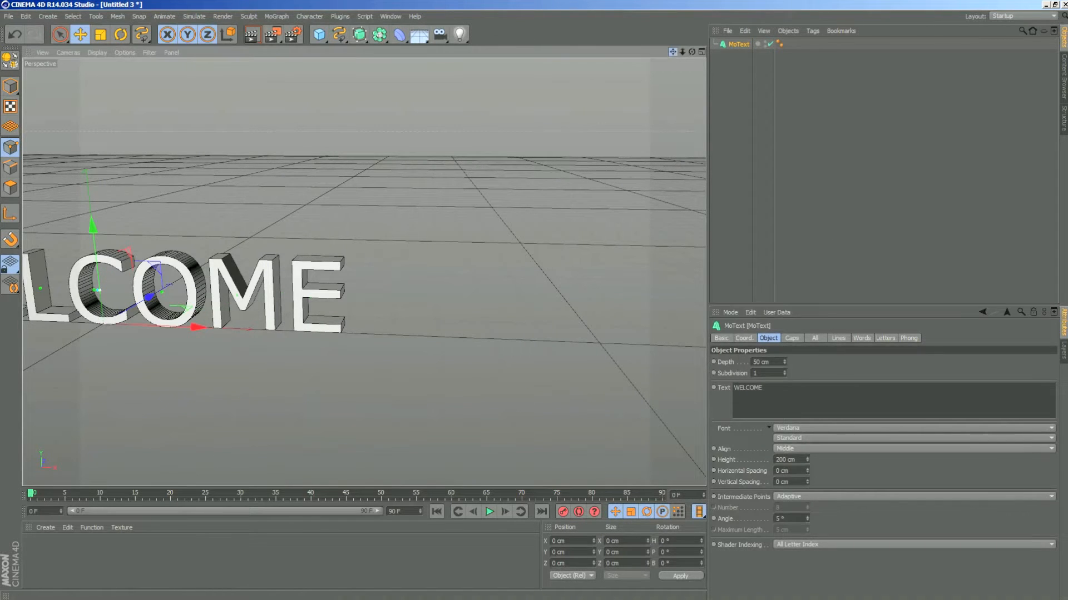
{"action": "left_click_drag", "start_coordinate": [672, 52], "coordinate": [934, 65]}
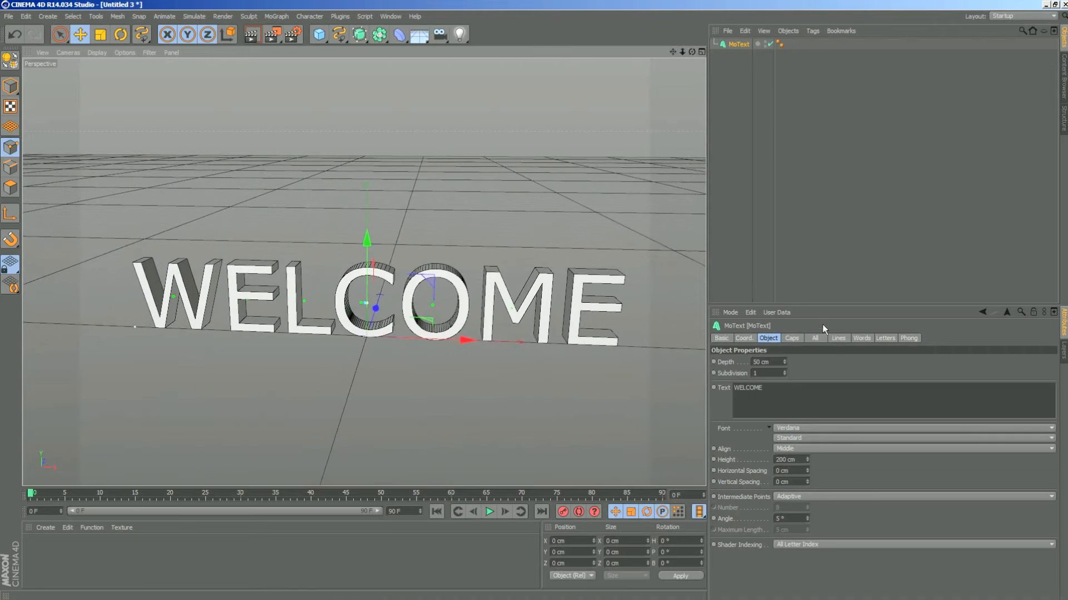
- Give the MoText a Fillet Cap at the start with a radius of 3 cm
{"action": "left_click", "coordinate": [791, 338]}
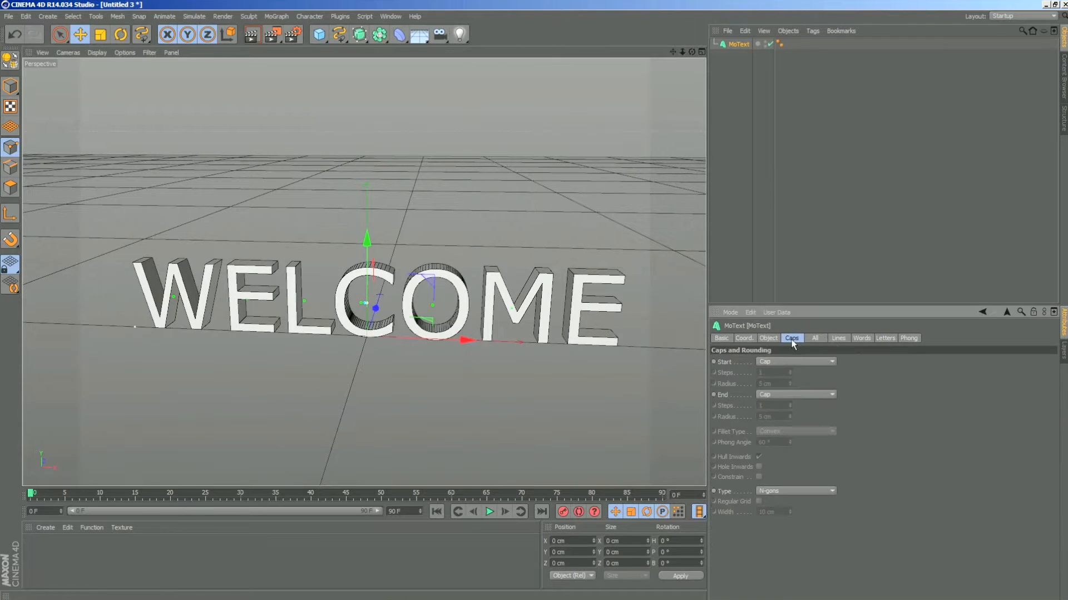
{"action": "left_click", "coordinate": [831, 360]}
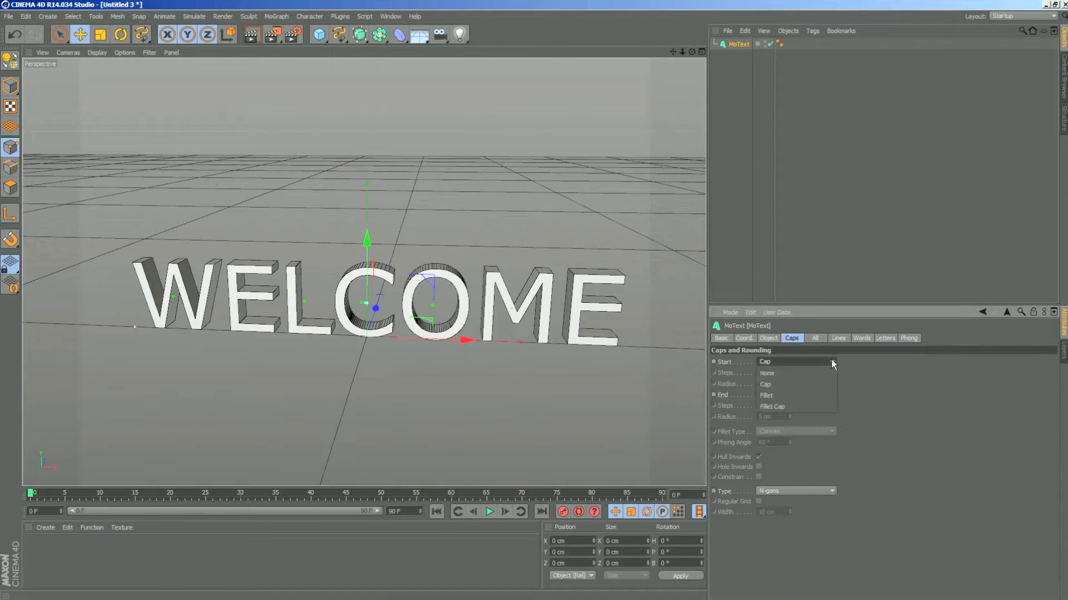
{"action": "left_click", "coordinate": [815, 410]}
{"action": "double_click", "coordinate": [759, 383]}
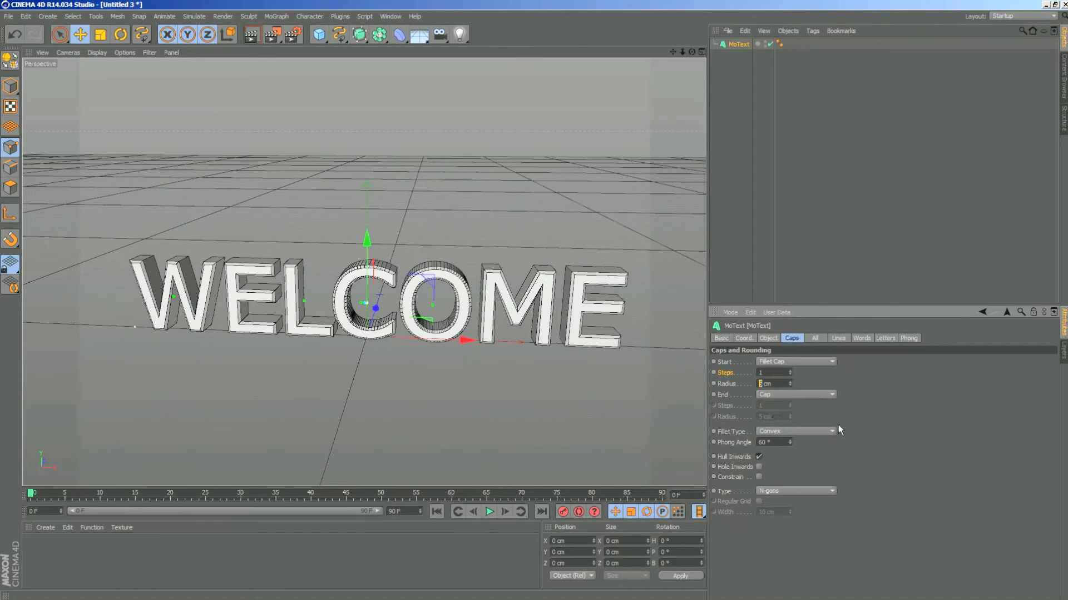
{"action": "type", "text": "3"}
{"action": "key", "text": "Return"}
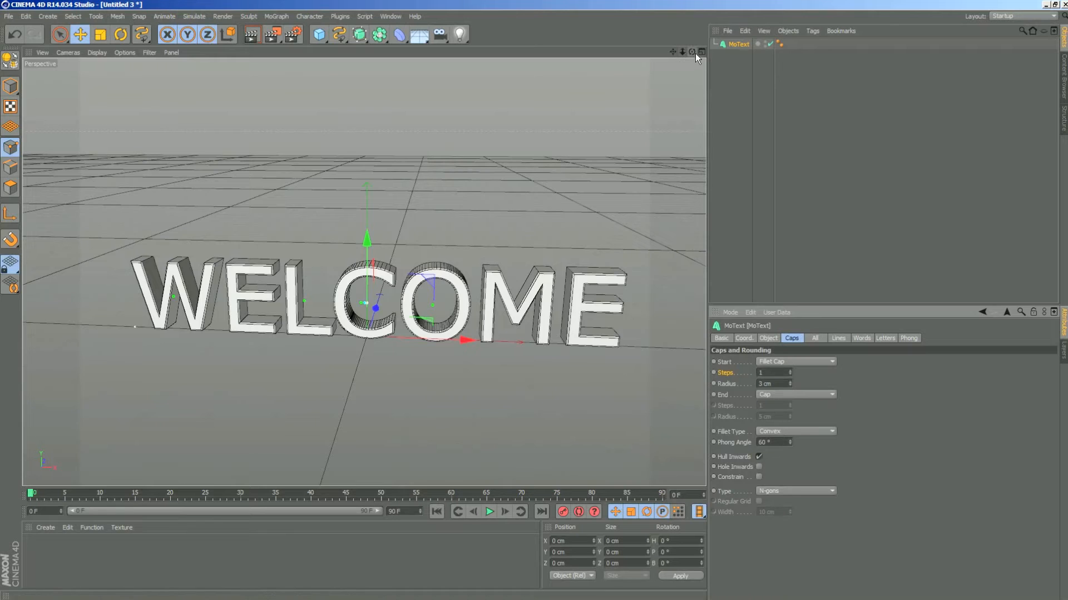
- Render the perspective view of the WELCOME text, framed from slightly above the front, to preview the fillet caps
{"action": "mouse_move", "coordinate": [692, 52]}
{"action": "left_mouse_down"}
{"action": "mouse_move", "coordinate": [702, 54]}
{"action": "mouse_move", "coordinate": [683, 49]}
{"action": "mouse_move", "coordinate": [692, 54]}
{"action": "left_mouse_up"}
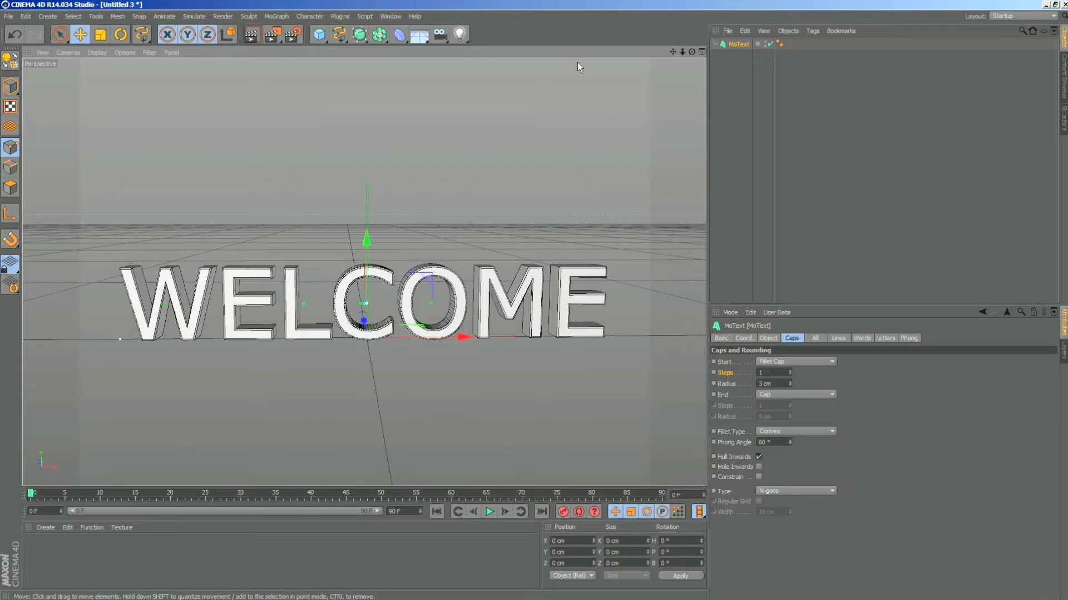
{"action": "mouse_move", "coordinate": [673, 51]}
{"action": "left_mouse_down"}
{"action": "mouse_move", "coordinate": [659, 28]}
{"action": "mouse_move", "coordinate": [689, 54]}
{"action": "left_mouse_up"}
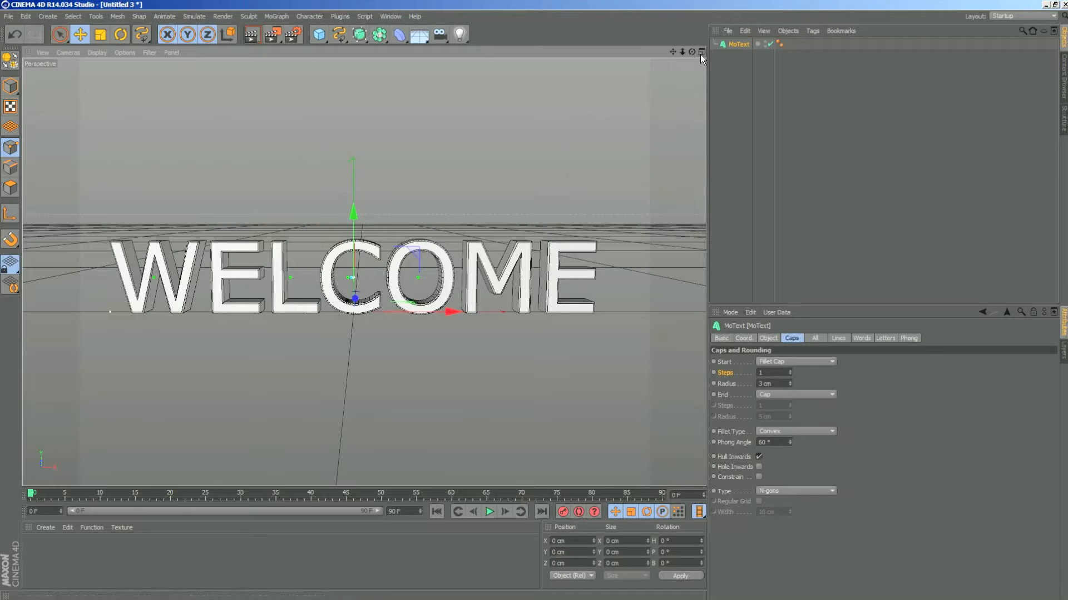
{"action": "mouse_move", "coordinate": [691, 52]}
{"action": "left_mouse_down"}
{"action": "mouse_move", "coordinate": [681, 53]}
{"action": "mouse_move", "coordinate": [723, 59]}
{"action": "mouse_move", "coordinate": [693, 55]}
{"action": "left_mouse_up"}
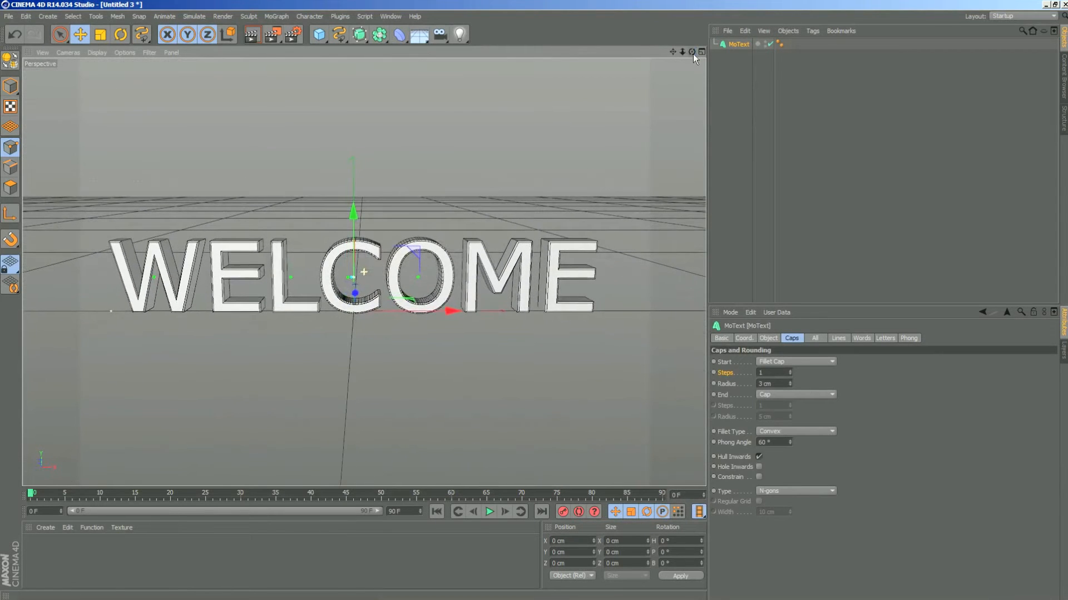
{"action": "left_click", "coordinate": [251, 35]}
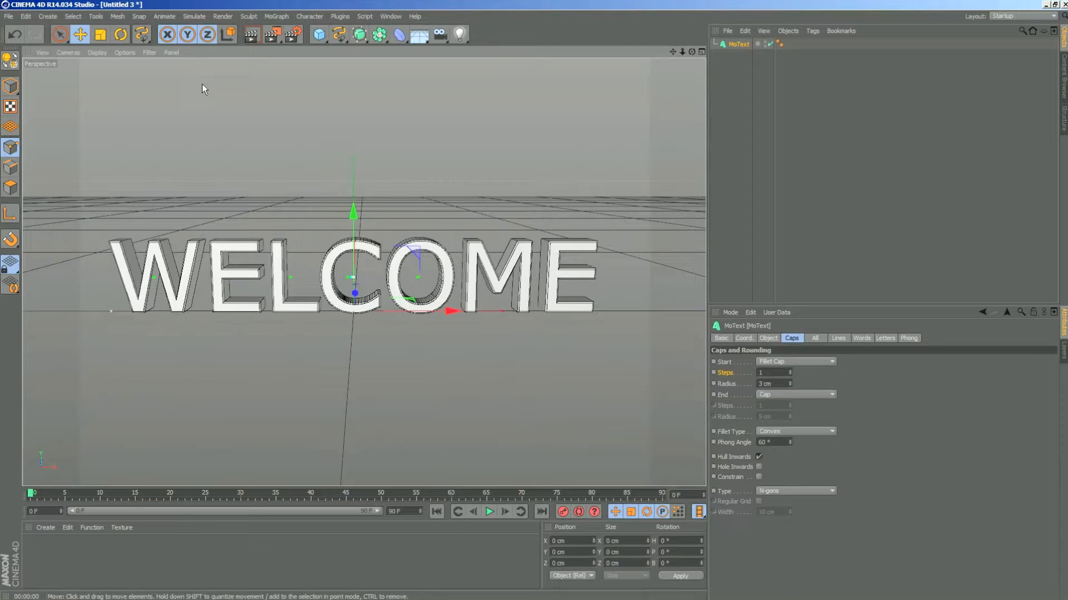
{"action": "left_click", "coordinate": [253, 35]}
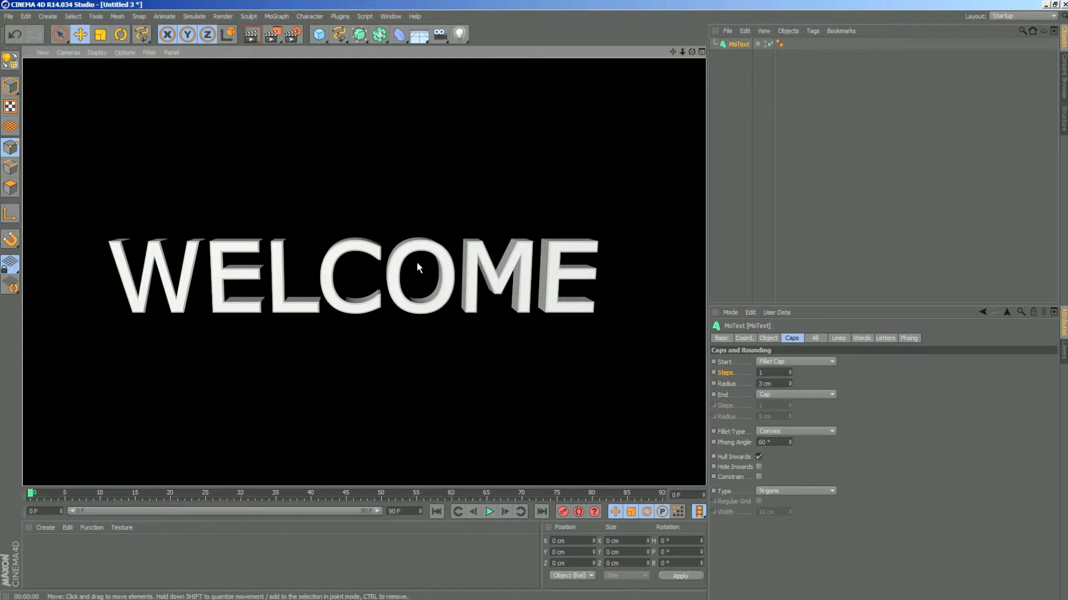
{"action": "left_click_drag", "start_coordinate": [682, 51], "coordinate": [662, 52]}
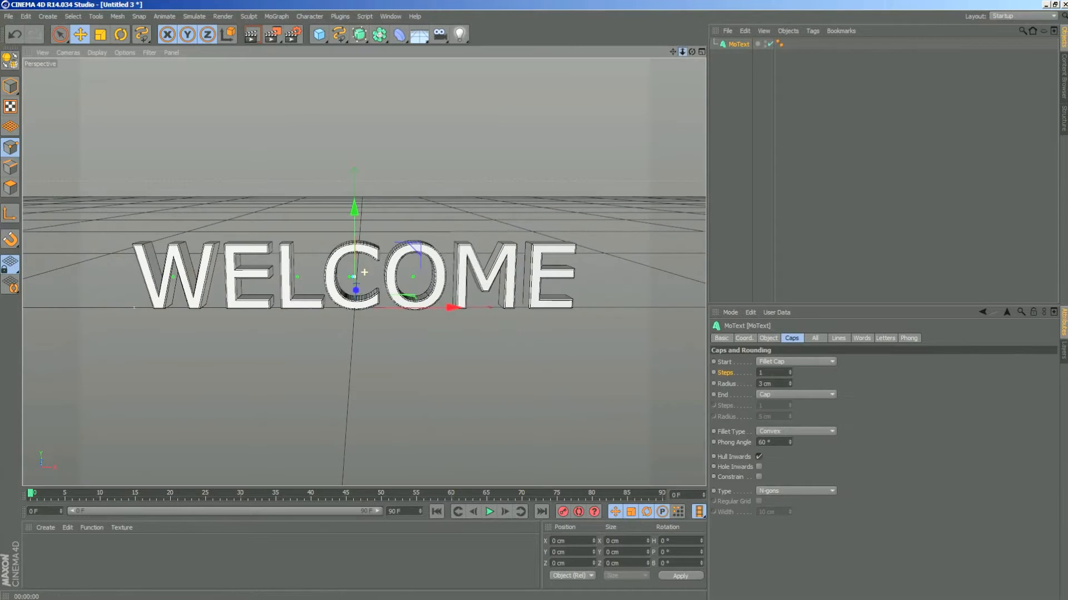
- Create a new material and name it Maincolor
{"action": "left_click", "coordinate": [46, 526]}
{"action": "left_click", "coordinate": [65, 432]}
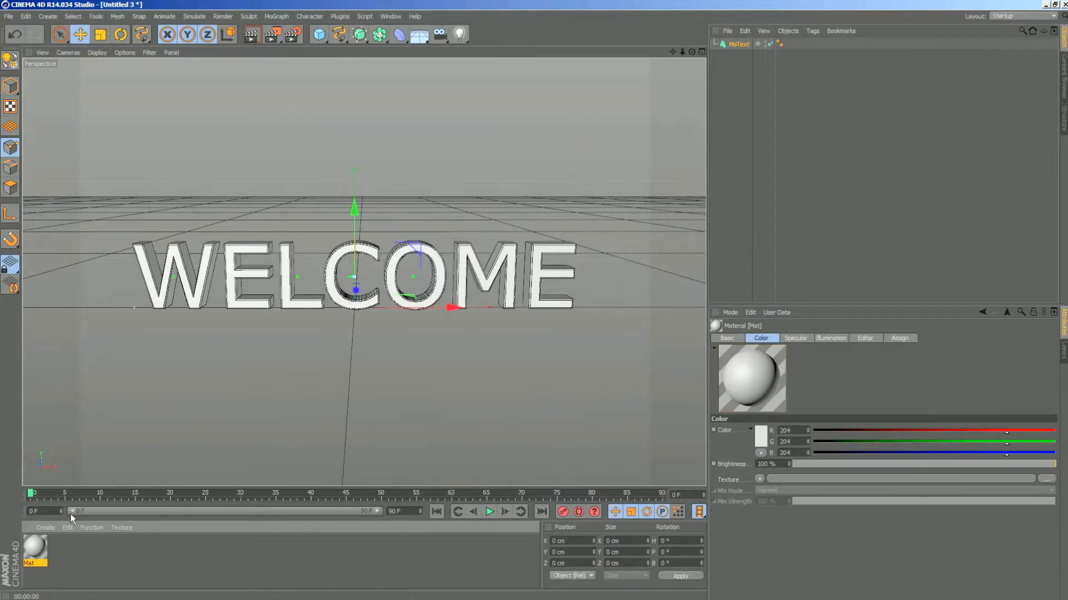
{"action": "left_click", "coordinate": [45, 526]}
{"action": "left_click", "coordinate": [87, 562]}
{"action": "left_click", "coordinate": [75, 558]}
{"action": "left_click", "coordinate": [35, 556]}
{"action": "double_click", "coordinate": [38, 563]}
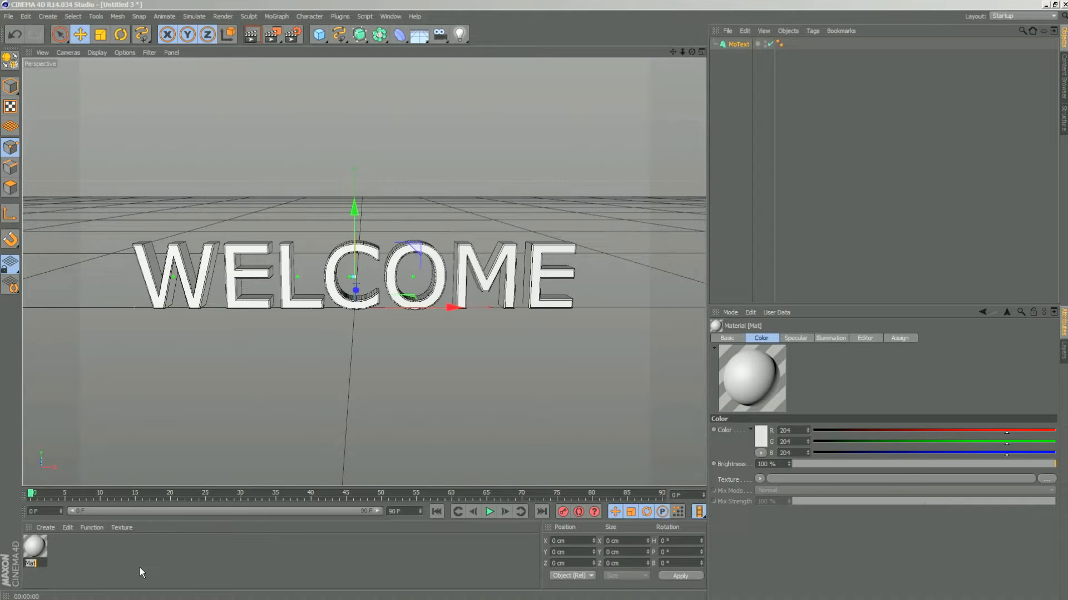
{"action": "type", "text": "iincolor"}
{"action": "key", "text": "Return"}
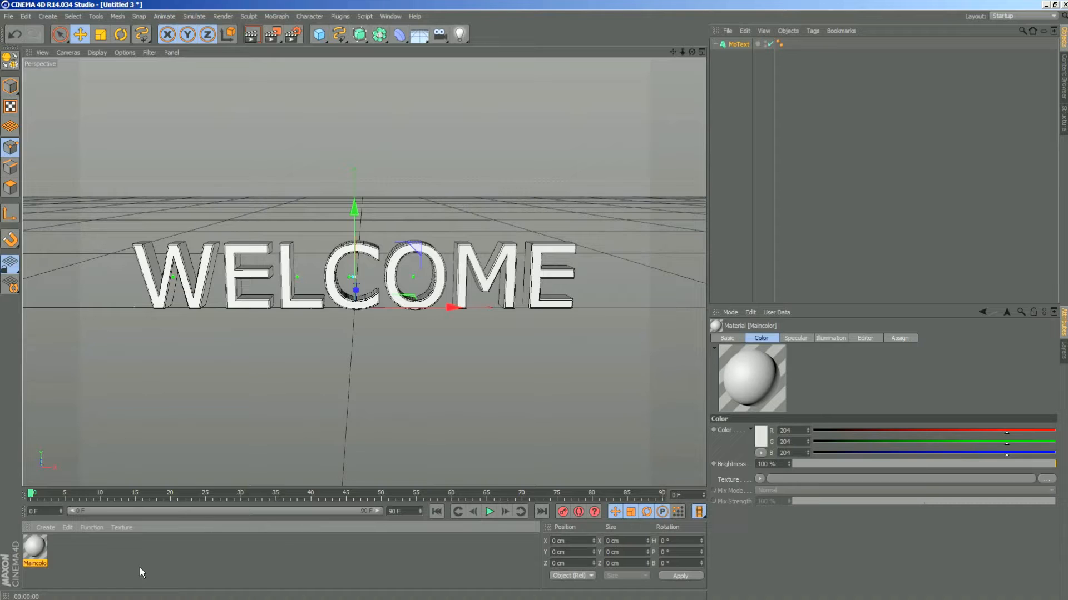
- Set the Maincolor material's color to a dark grey with RGB 59, 59, 59
{"action": "double_click", "coordinate": [35, 547]}
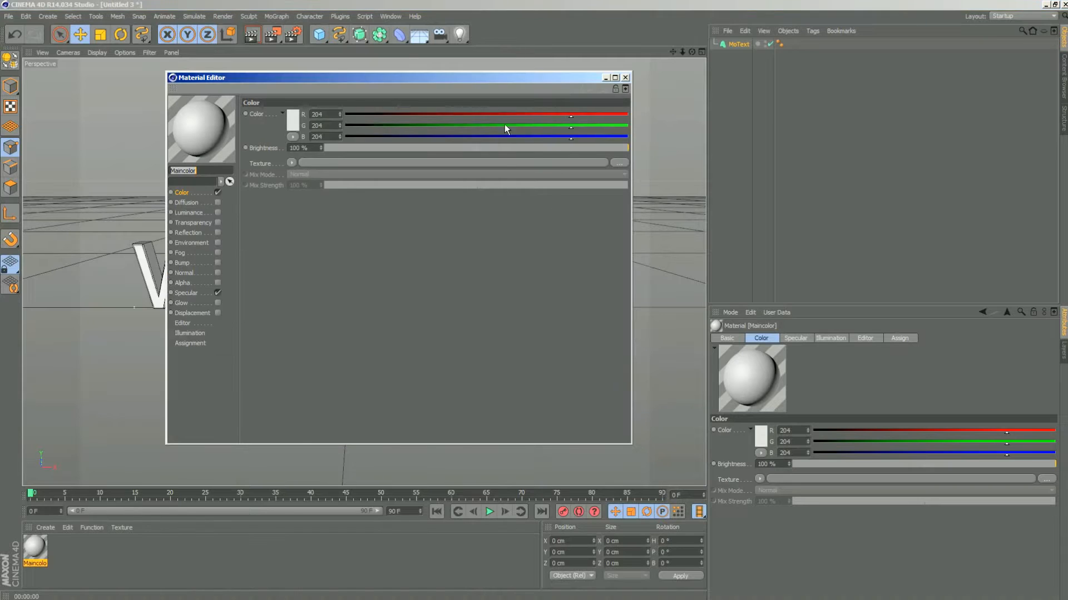
{"action": "left_click_drag", "start_coordinate": [465, 83], "coordinate": [543, 90]}
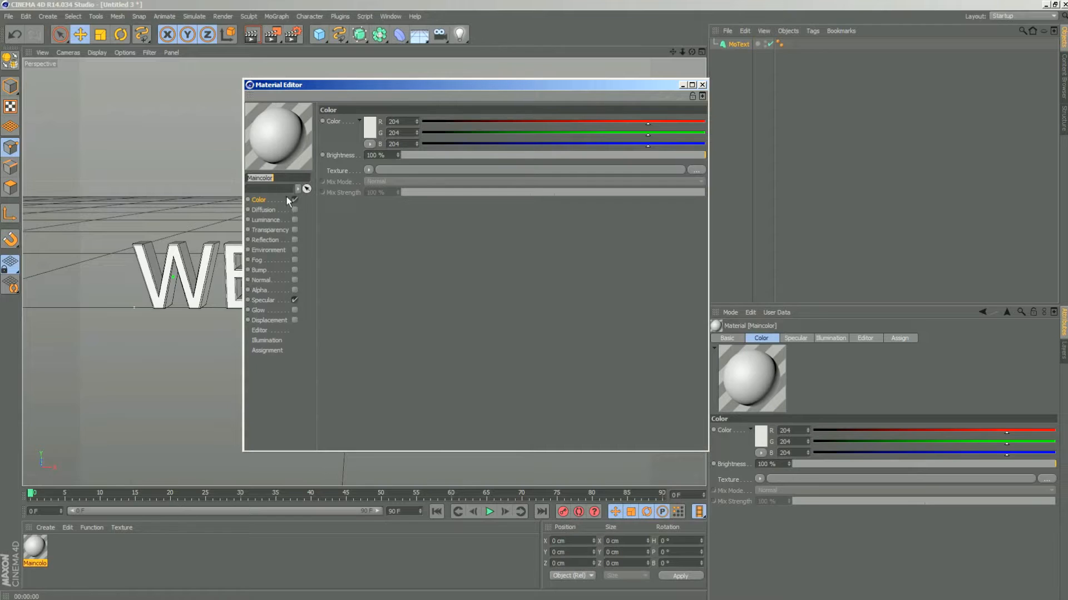
{"action": "left_click", "coordinate": [261, 200]}
{"action": "left_click", "coordinate": [367, 128]}
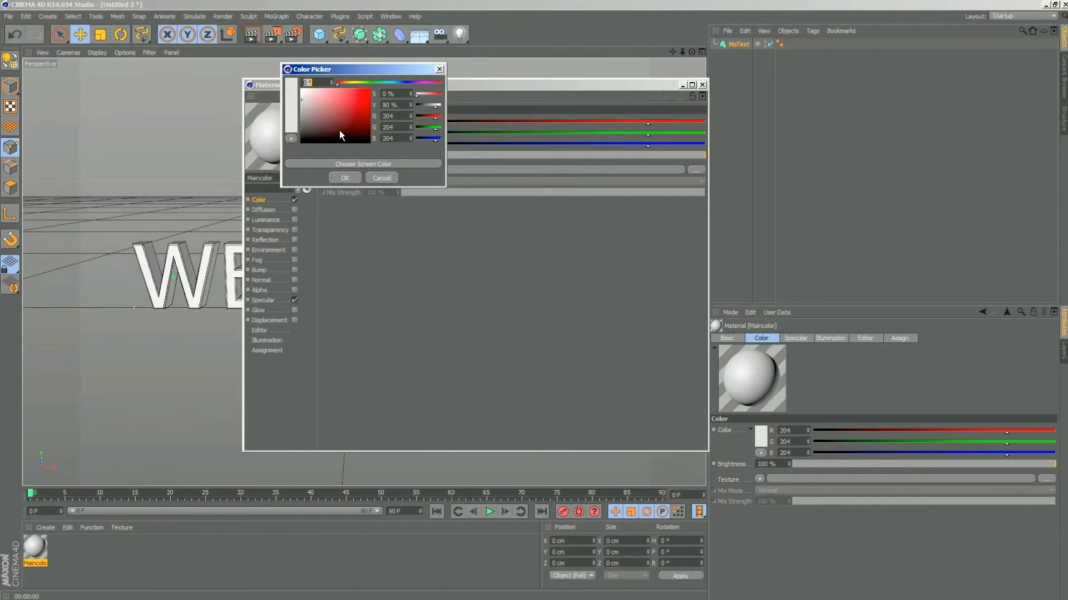
{"action": "left_click_drag", "start_coordinate": [301, 125], "coordinate": [284, 131]}
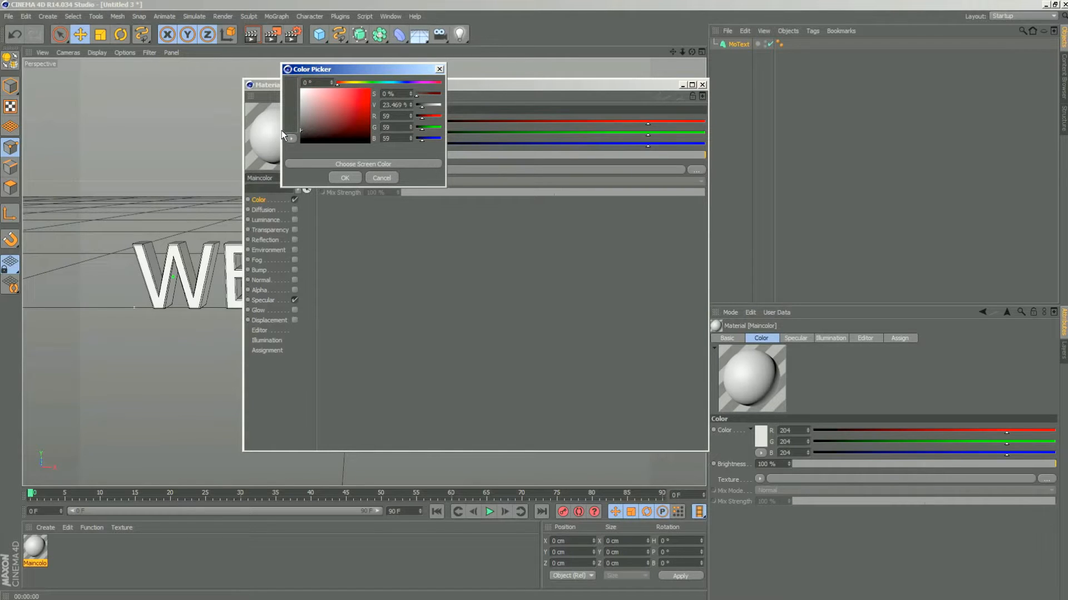
{"action": "left_click", "coordinate": [335, 179]}
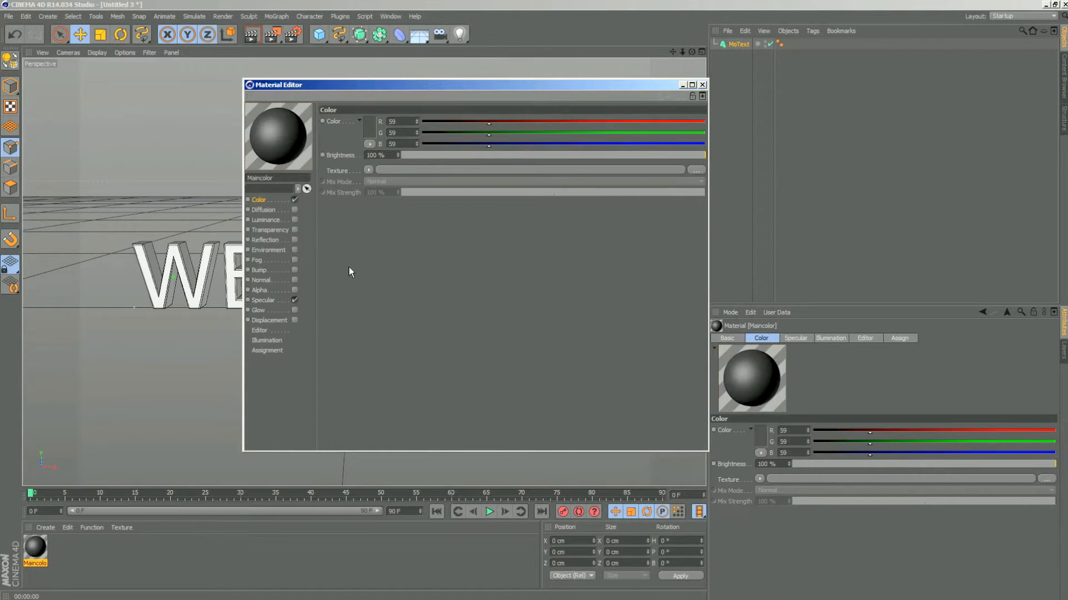
- Turn off the Specular channel of the Maincolor material and close its editor
{"action": "left_click", "coordinate": [263, 301]}
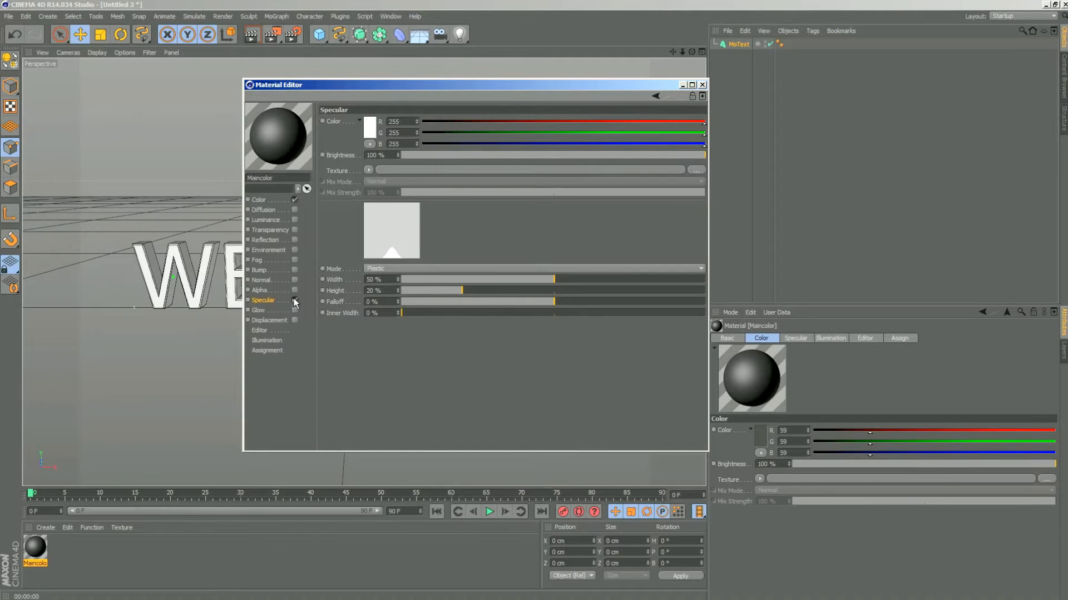
{"action": "left_click", "coordinate": [294, 301]}
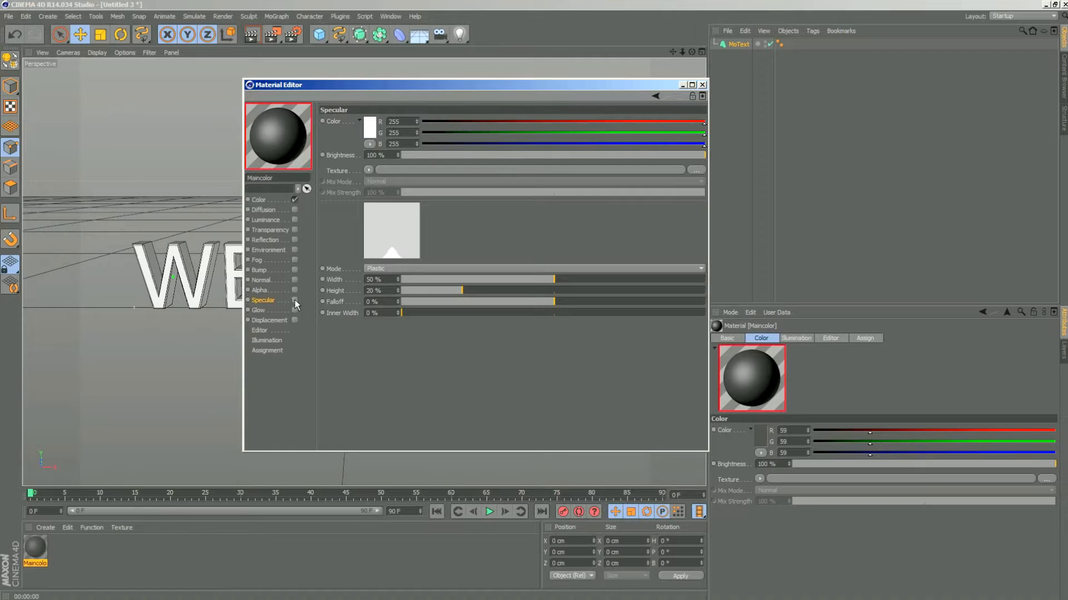
{"action": "left_click", "coordinate": [703, 84]}
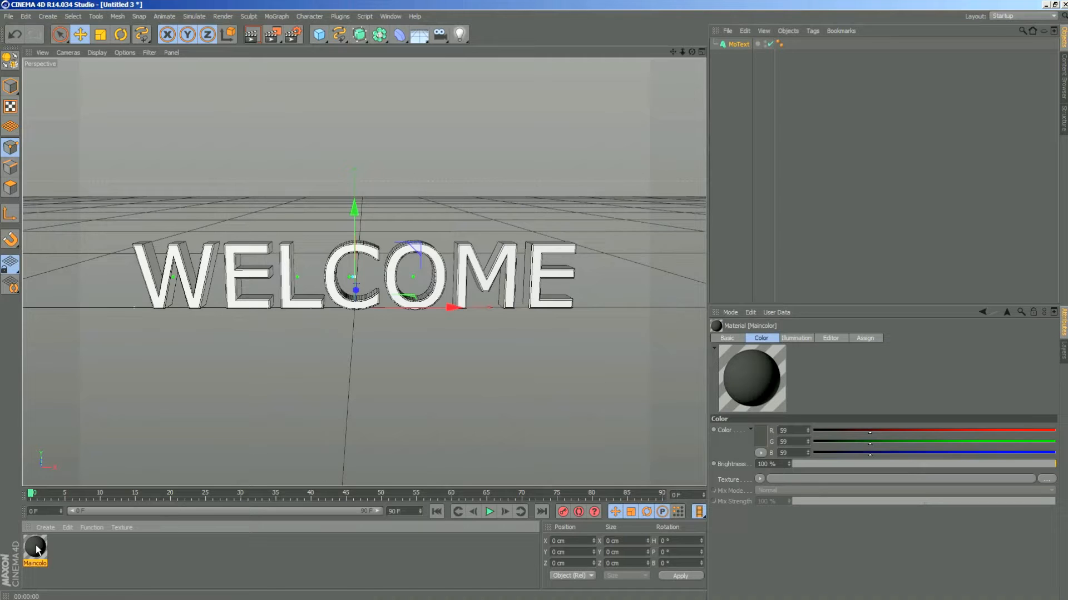
- Apply the Maincolor material to the MoText object
{"action": "left_click", "coordinate": [737, 45]}
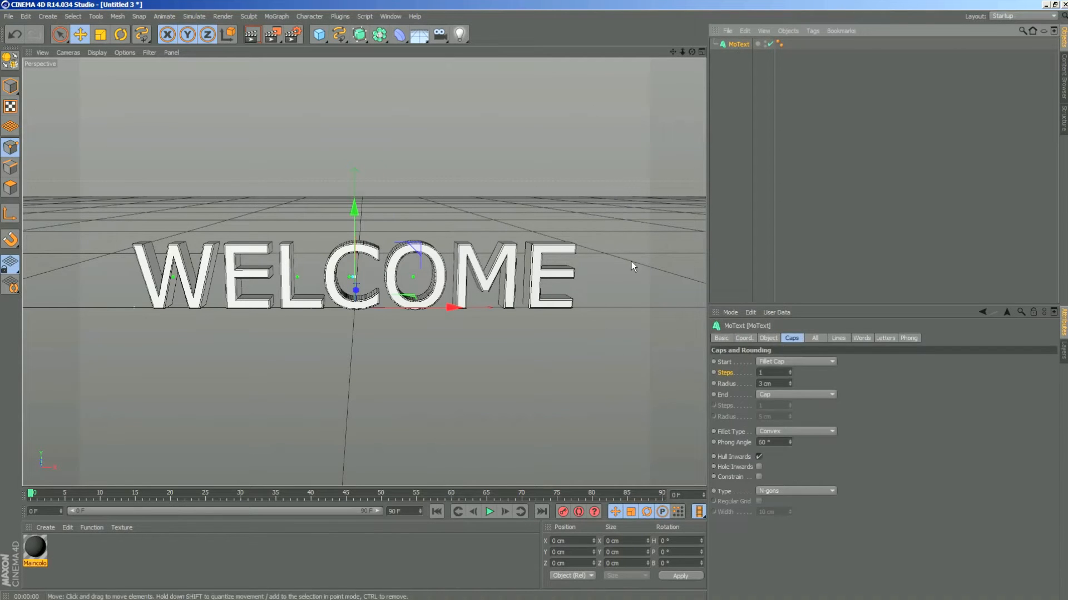
{"action": "left_click", "coordinate": [145, 556]}
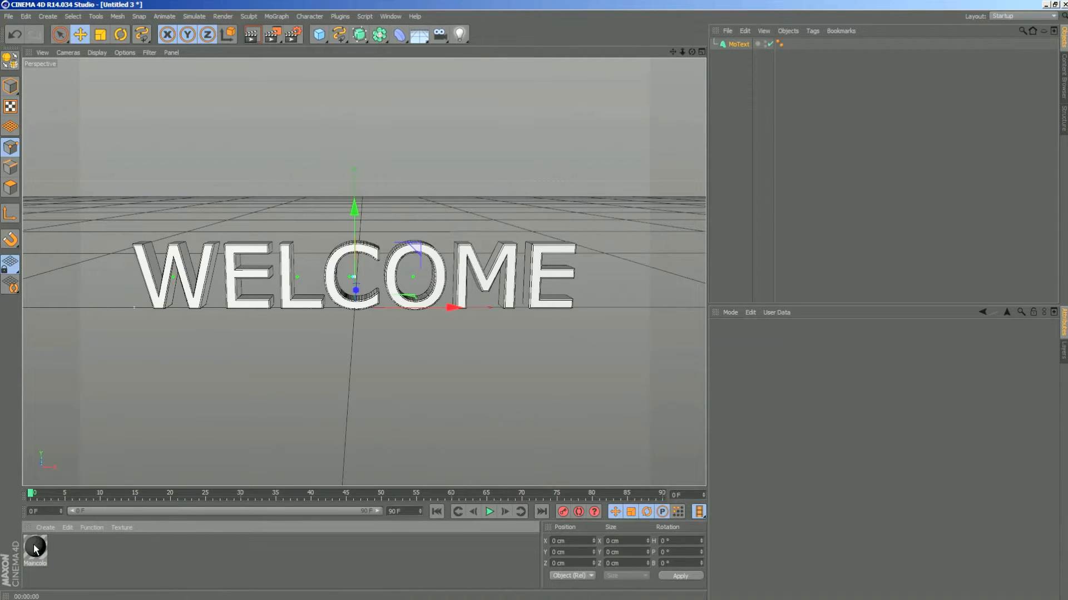
{"action": "left_click_drag", "start_coordinate": [35, 550], "coordinate": [691, 55]}
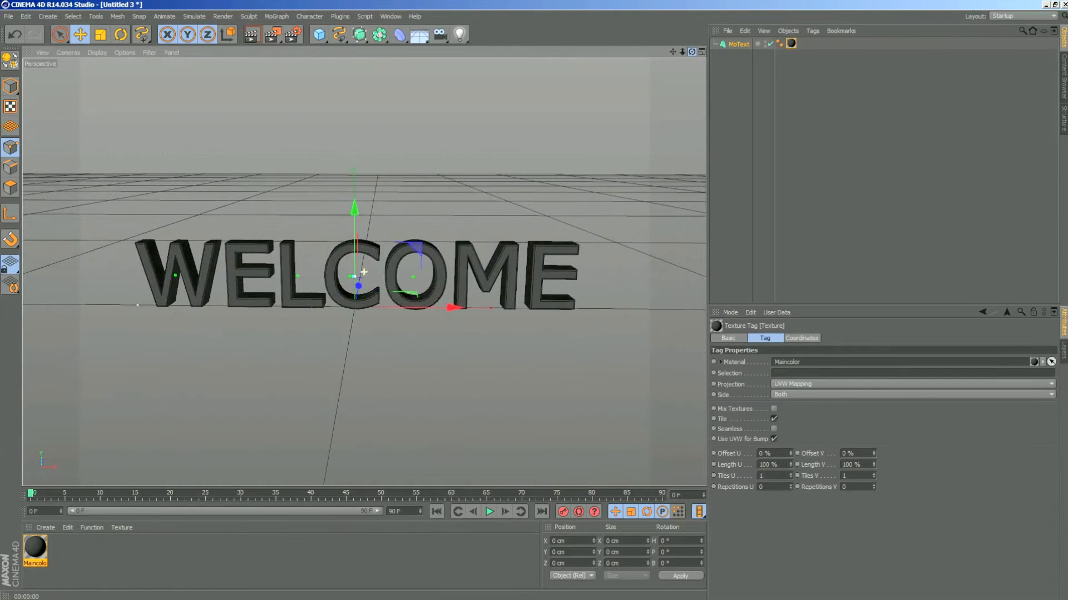
- Render the perspective view to preview the Maincolor material on the text, and view the letters from the side
{"action": "left_click", "coordinate": [251, 34]}
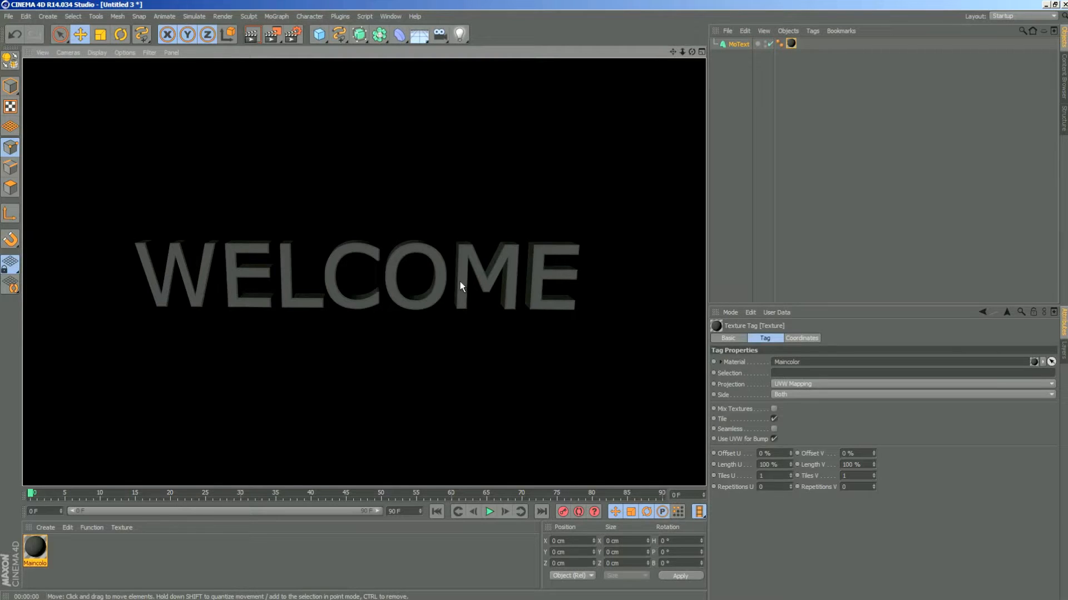
{"action": "left_click", "coordinate": [693, 55]}
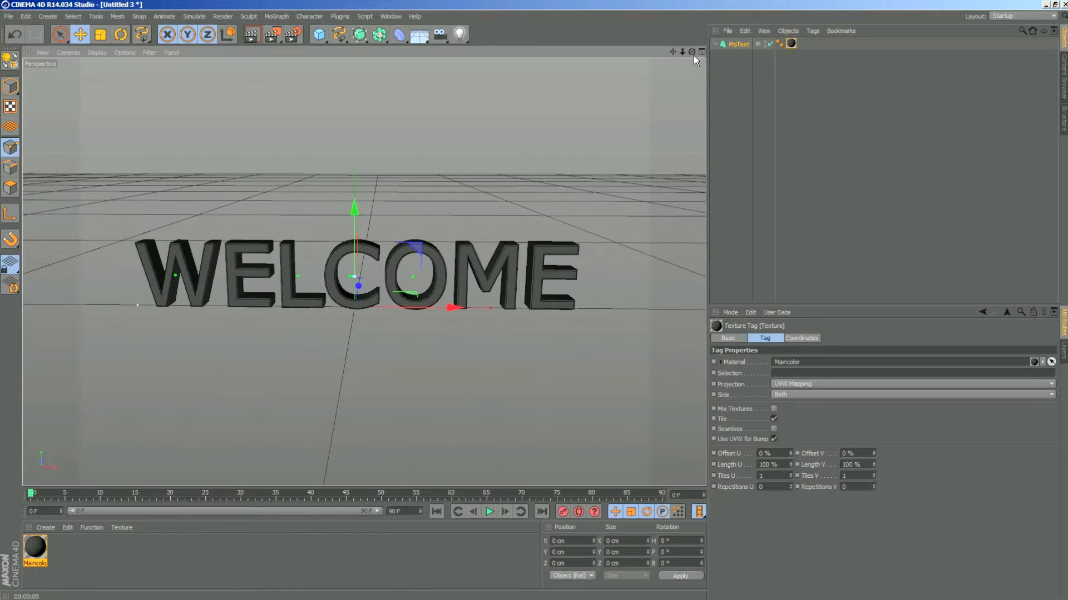
{"action": "mouse_move", "coordinate": [692, 54]}
{"action": "left_mouse_down"}
{"action": "mouse_move", "coordinate": [823, 60]}
{"action": "mouse_move", "coordinate": [739, 58]}
{"action": "mouse_move", "coordinate": [742, 40]}
{"action": "mouse_move", "coordinate": [764, 27]}
{"action": "mouse_move", "coordinate": [754, 27]}
{"action": "mouse_move", "coordinate": [692, 70]}
{"action": "mouse_move", "coordinate": [631, 73]}
{"action": "mouse_move", "coordinate": [654, 34]}
{"action": "mouse_move", "coordinate": [573, 18]}
{"action": "mouse_move", "coordinate": [598, 38]}
{"action": "mouse_move", "coordinate": [721, 60]}
{"action": "mouse_move", "coordinate": [695, 57]}
{"action": "left_mouse_up"}
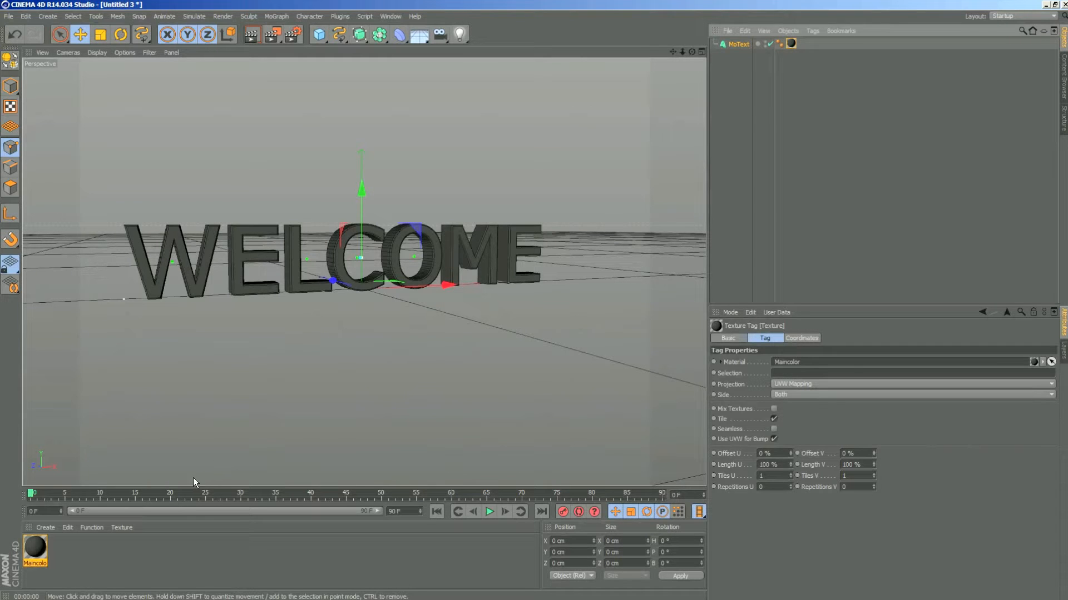
- Create a second material and name it Bevel
{"action": "left_click", "coordinate": [46, 528]}
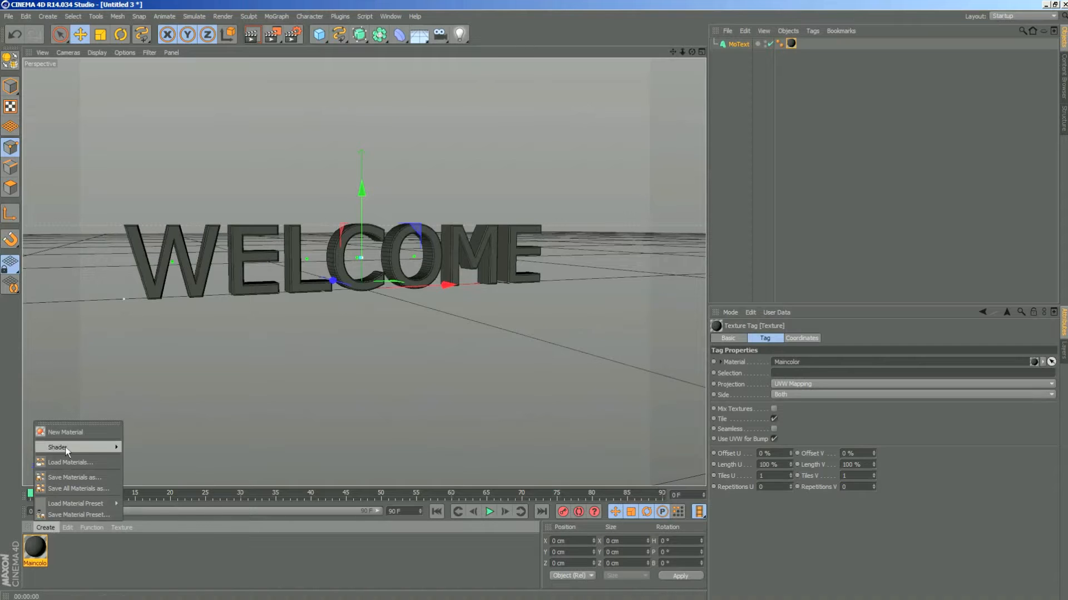
{"action": "left_click", "coordinate": [68, 433]}
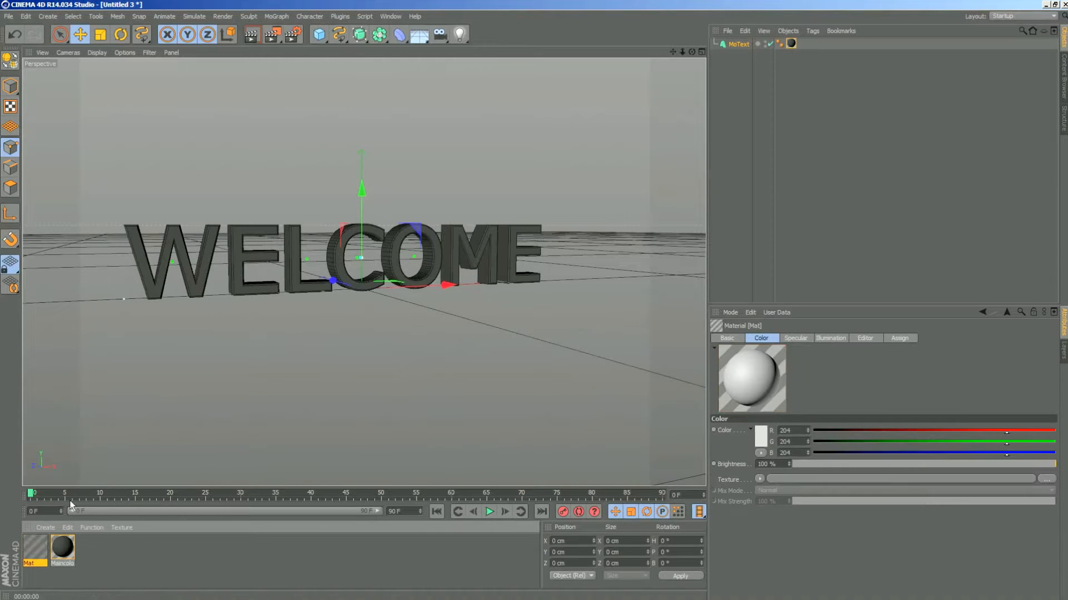
{"action": "double_click", "coordinate": [31, 563]}
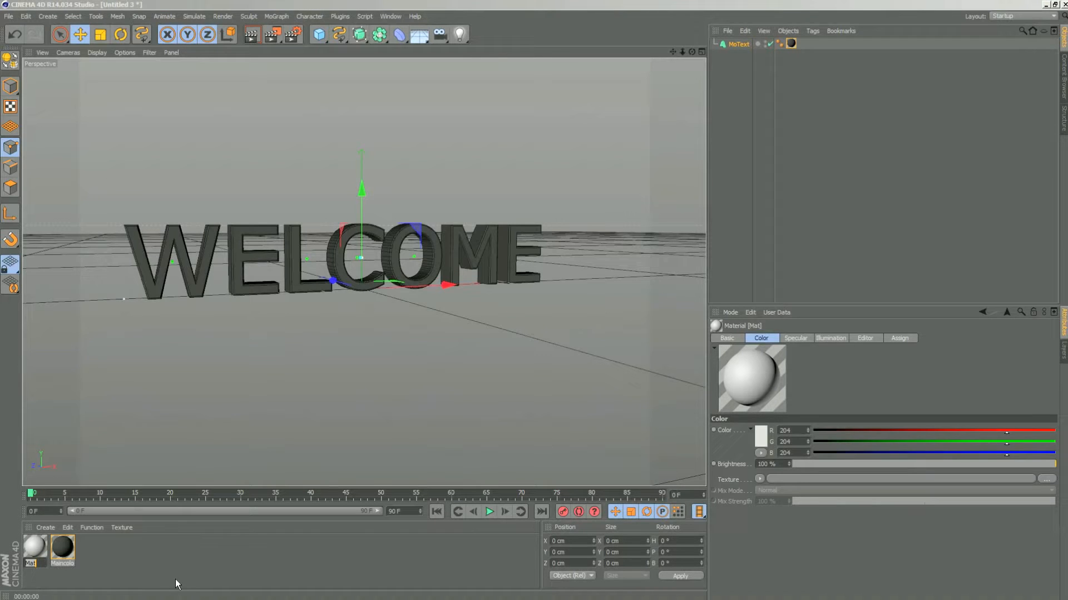
{"action": "type", "text": "Bevel"}
{"action": "key", "text": "Return"}
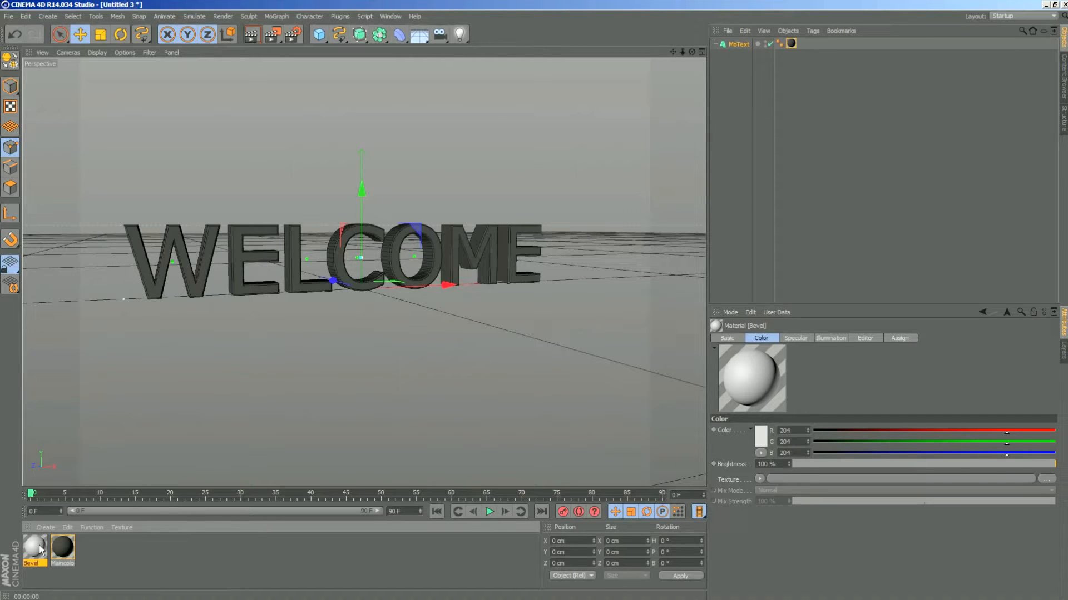
- Apply the Bevel material to the MoText object in addition to Maincolor and select its texture tag
{"action": "left_click_drag", "start_coordinate": [33, 553], "coordinate": [740, 46]}
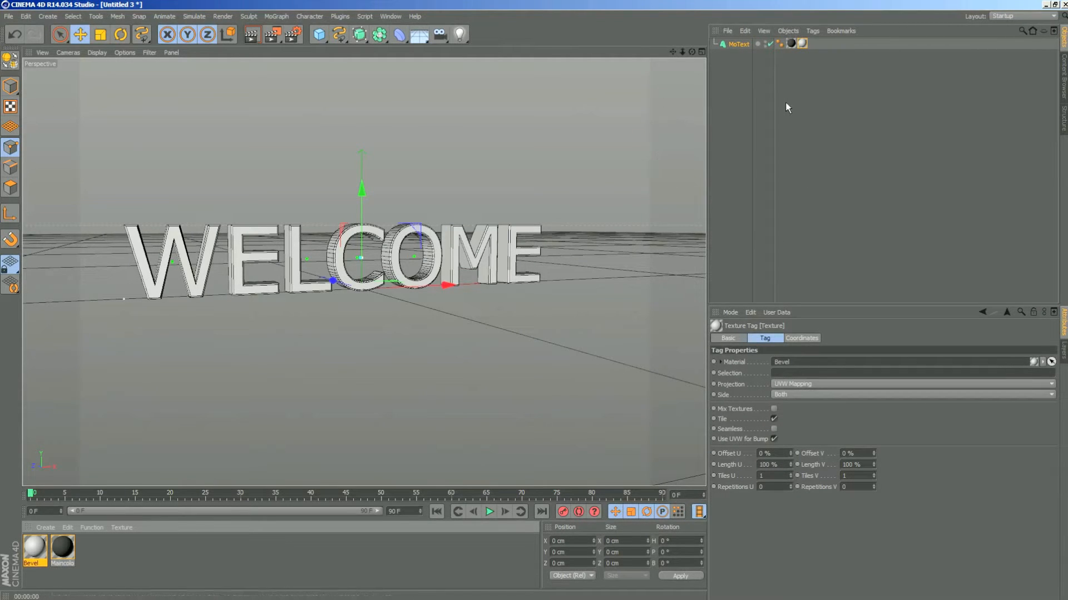
{"action": "left_click", "coordinate": [791, 44]}
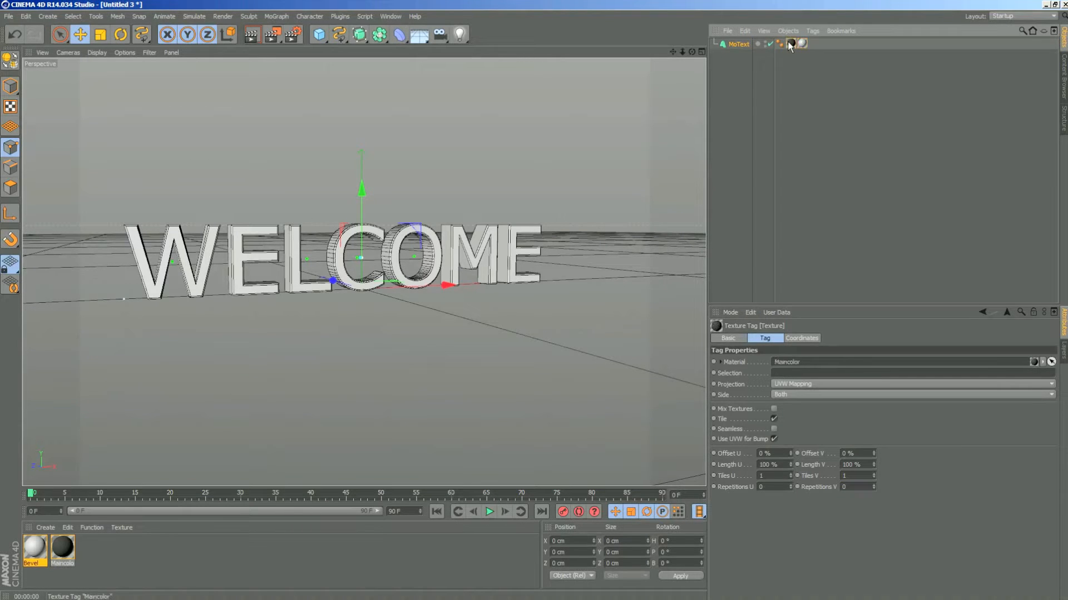
{"action": "left_click", "coordinate": [802, 43]}
- Restrict the Bevel texture to the front cap by setting its selection to C1
{"action": "left_click", "coordinate": [786, 371]}
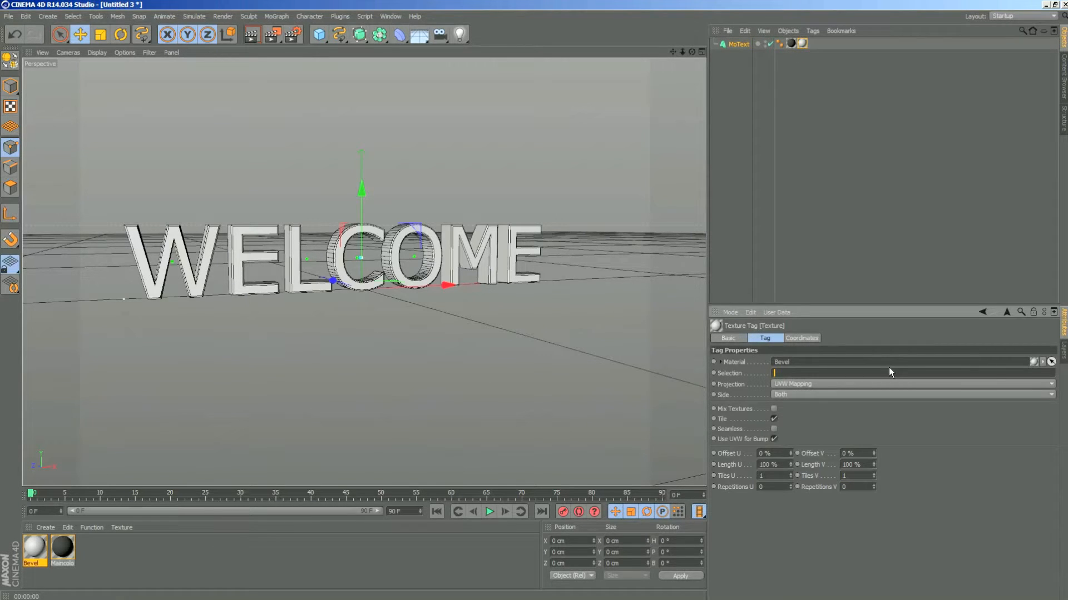
{"action": "type", "text": "C1"}
{"action": "key", "text": "Return"}
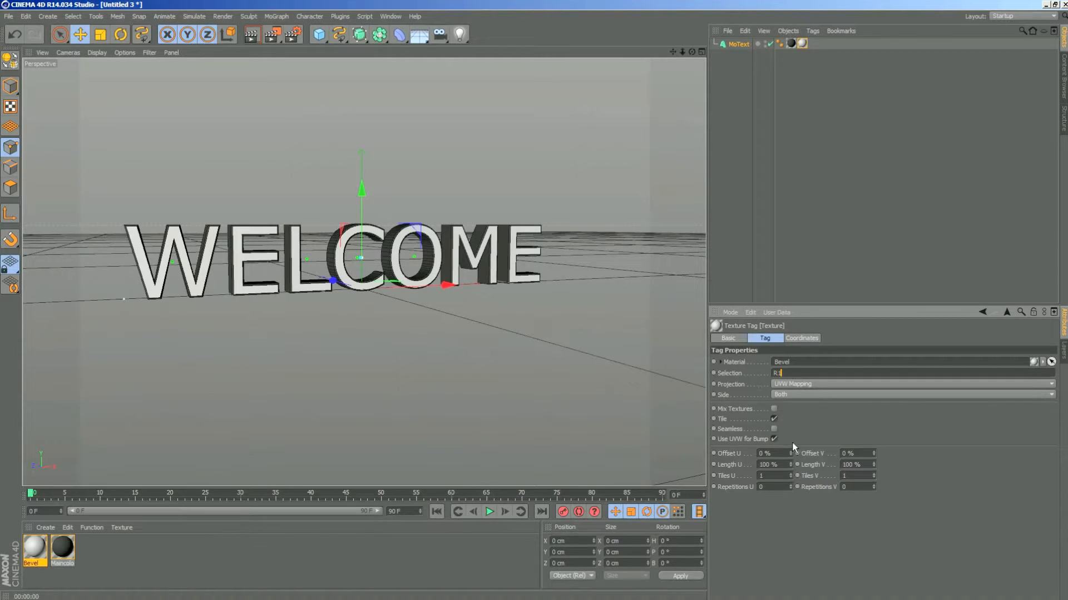
- Restrict the Bevel texture to the front rounding with selection R1 and inspect the letter edges up close
{"action": "key", "text": "Return"}
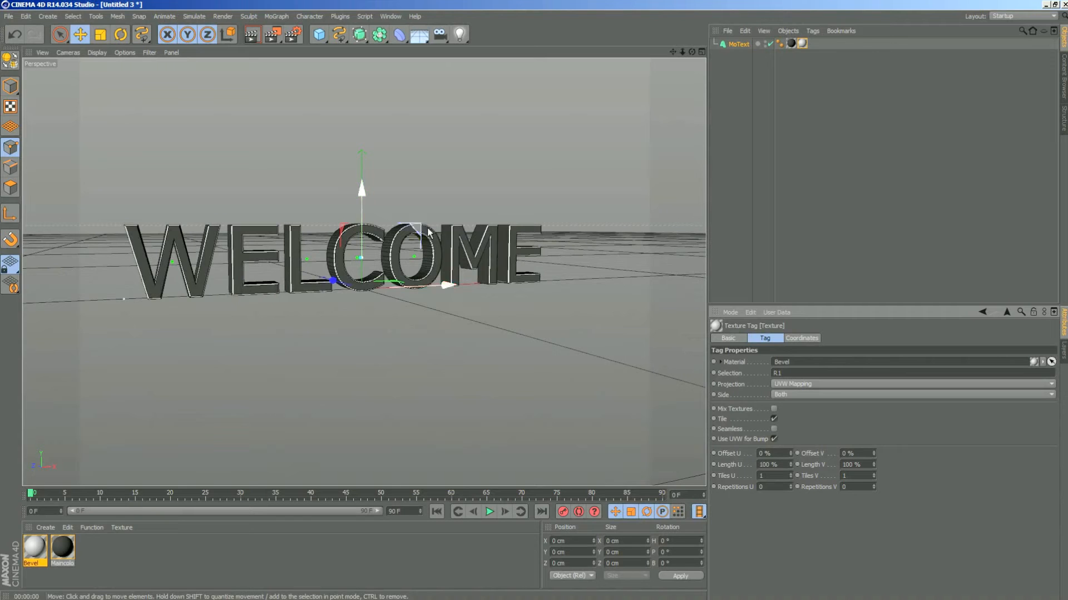
{"action": "scroll", "coordinate": [440, 196], "scroll_direction": "up", "scroll_amount": 7}
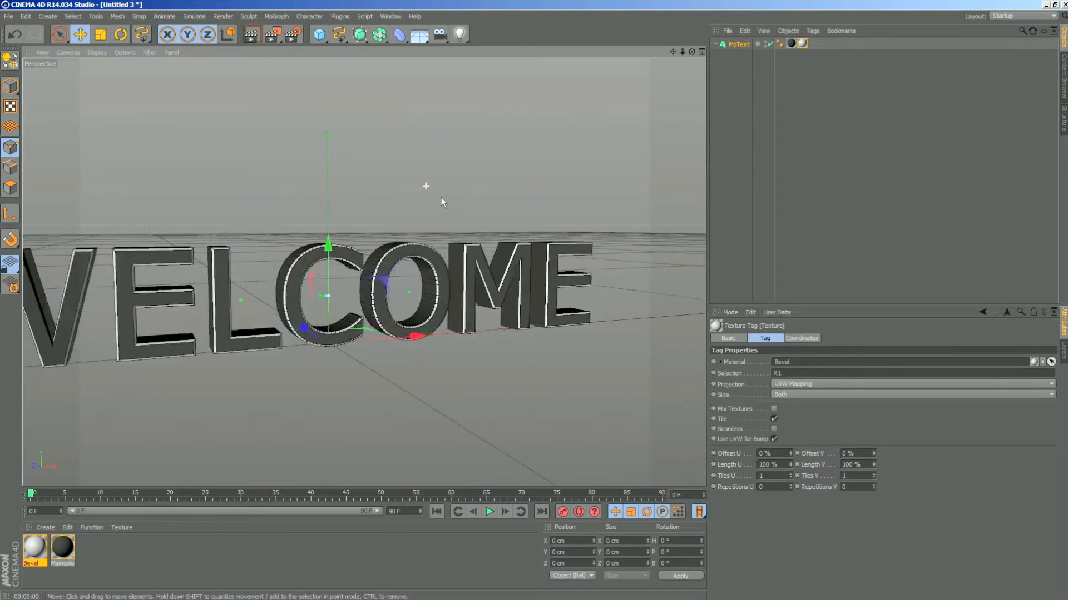
{"action": "left_click_drag", "start_coordinate": [691, 51], "coordinate": [705, 71]}
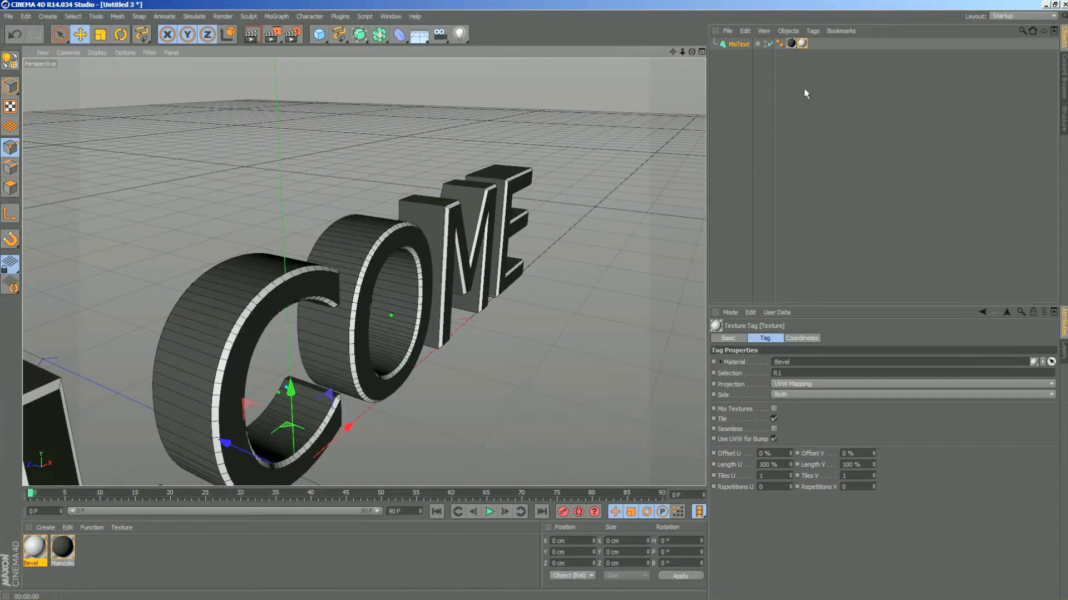
- Set the Bevel texture's selection to C2 to target the end cap
{"action": "left_click", "coordinate": [778, 373]}
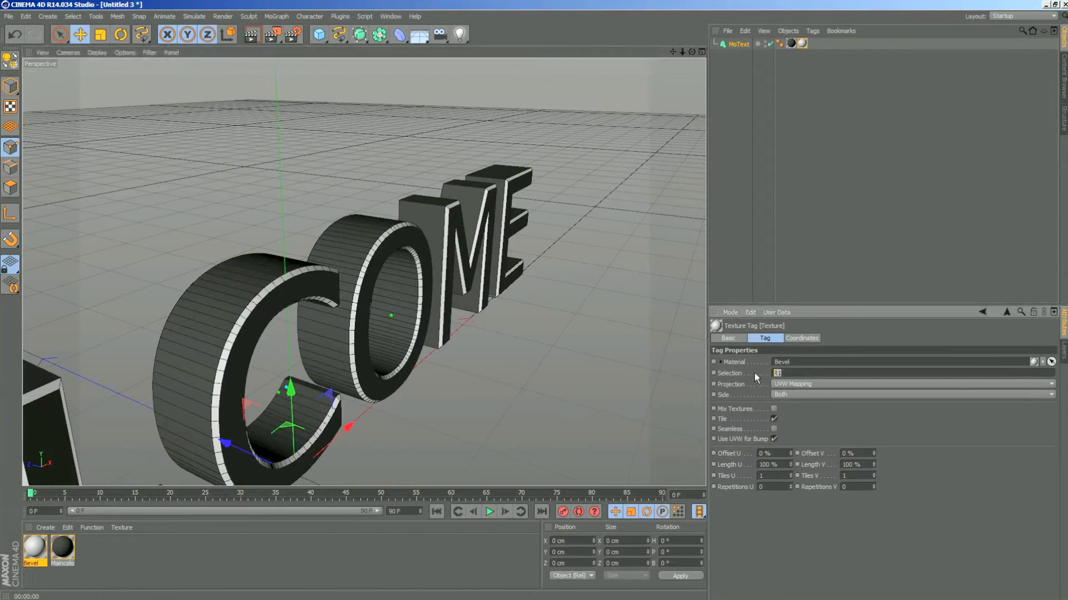
{"action": "key", "text": "Return"}
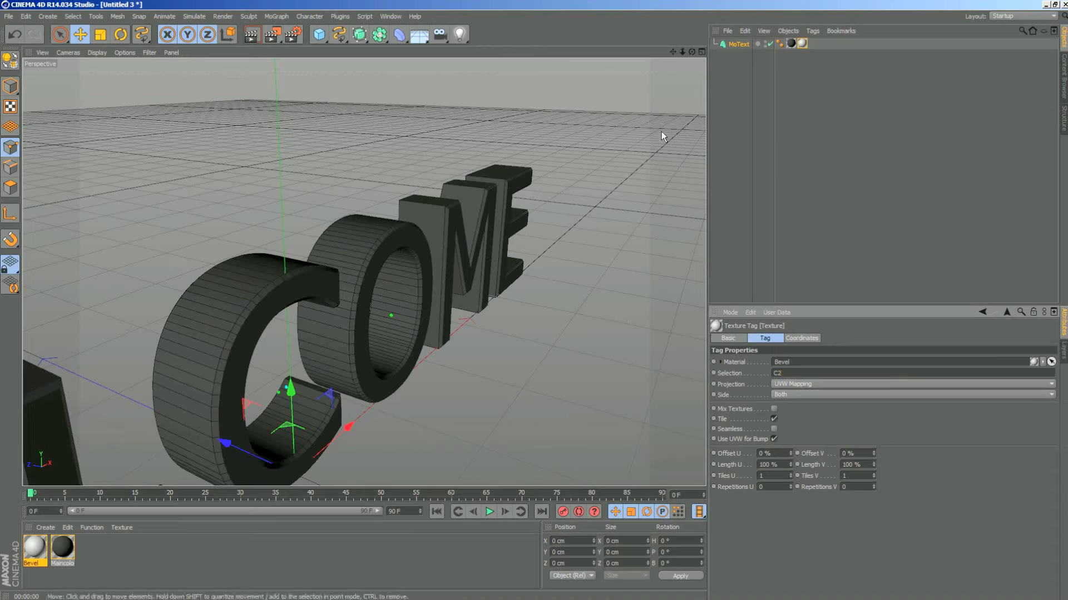
- Clear the Bevel texture tag's selection and set it to R1 to color only the front rounding
{"action": "mouse_move", "coordinate": [692, 51]}
{"action": "left_mouse_down"}
{"action": "mouse_move", "coordinate": [779, 35]}
{"action": "mouse_move", "coordinate": [790, 22]}
{"action": "mouse_move", "coordinate": [984, 12]}
{"action": "mouse_move", "coordinate": [903, 11]}
{"action": "mouse_move", "coordinate": [773, 73]}
{"action": "mouse_move", "coordinate": [692, 51]}
{"action": "left_mouse_up"}
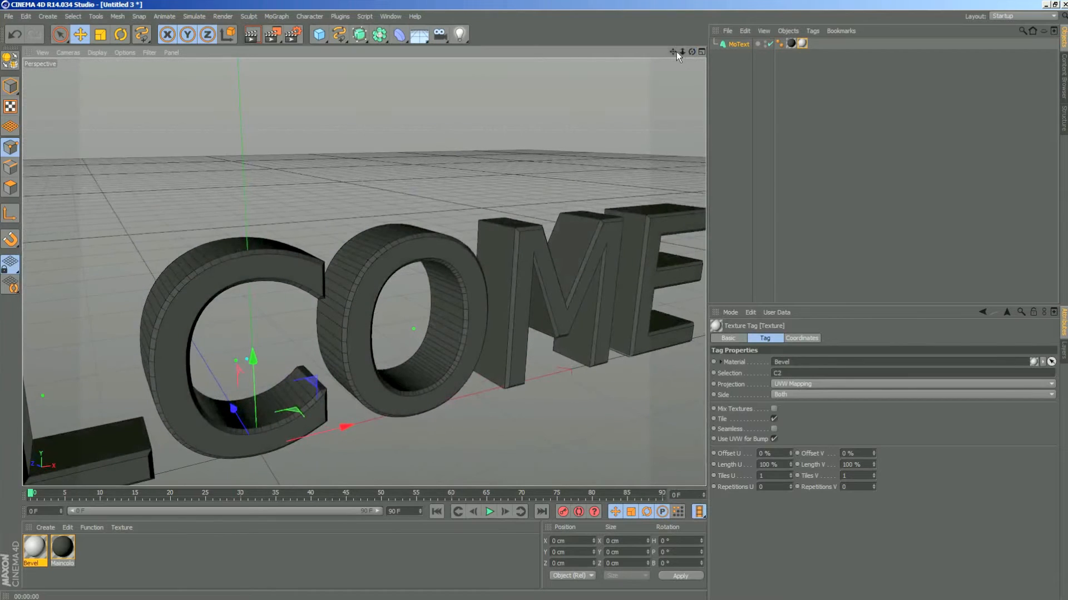
{"action": "double_click", "coordinate": [786, 373]}
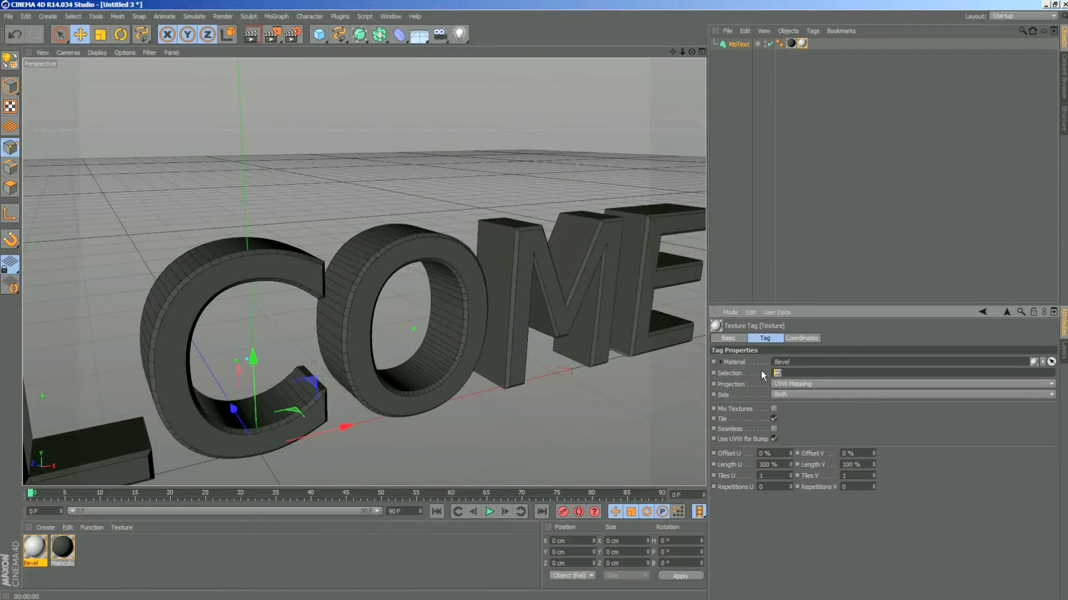
{"action": "key", "text": "BackSpace"}
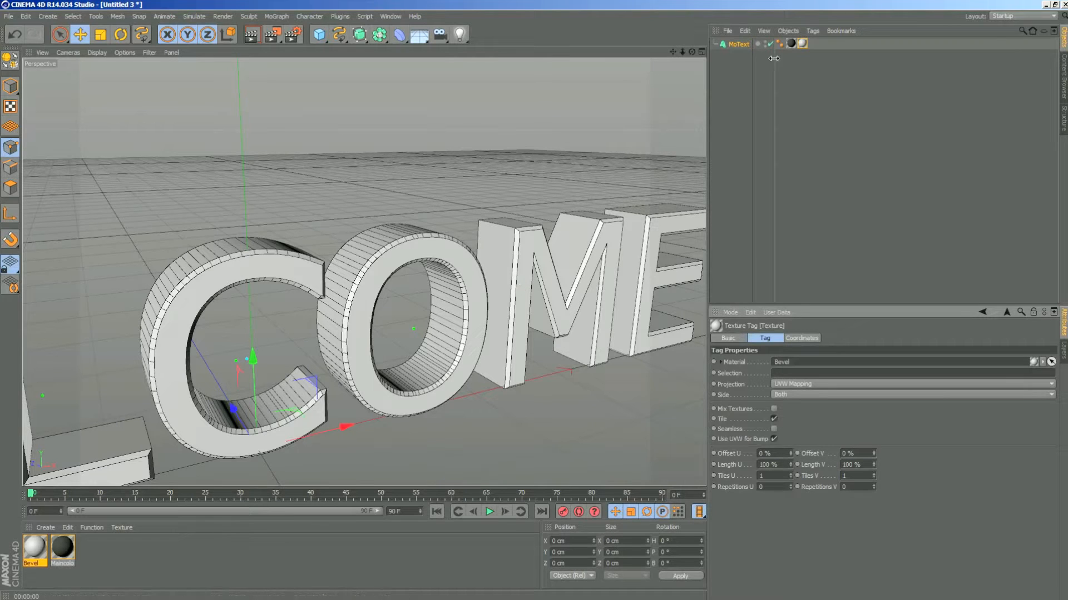
{"action": "left_click", "coordinate": [802, 44]}
{"action": "left_click", "coordinate": [803, 372]}
{"action": "type", "text": "R1"}
{"action": "key", "text": "Return"}
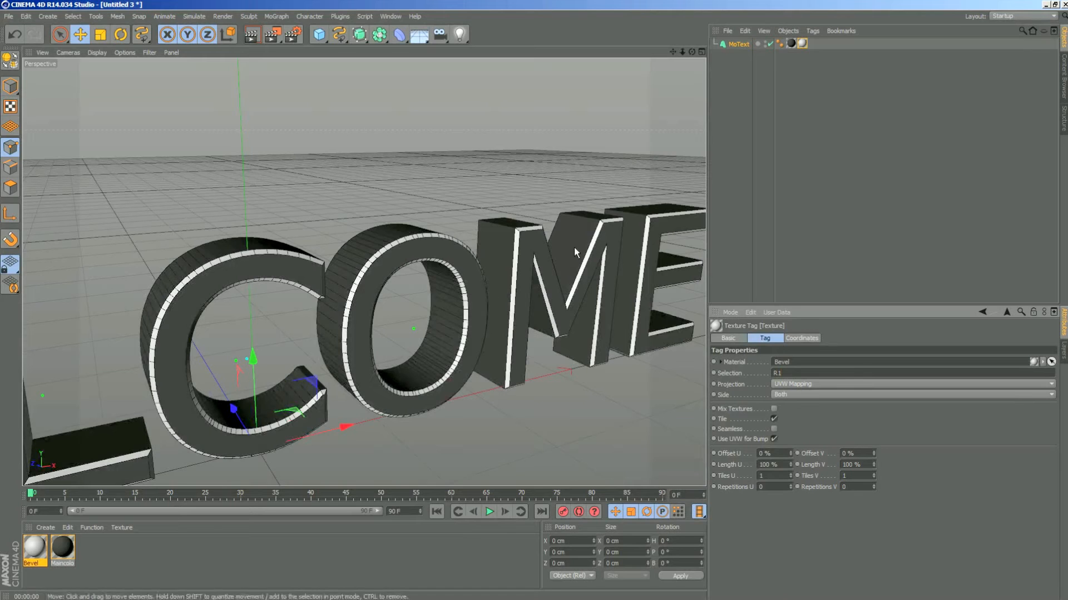
- Examine the front bevel edges of the letters from several angles and render a preview of the whole text
{"action": "left_click_drag", "start_coordinate": [692, 51], "coordinate": [603, 36]}
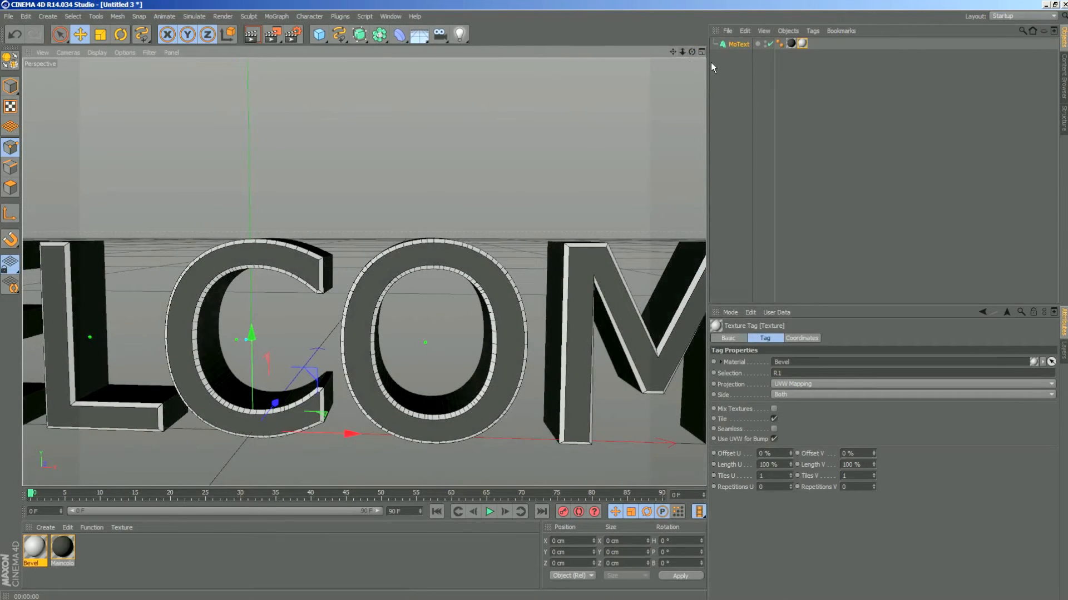
{"action": "mouse_move", "coordinate": [691, 52]}
{"action": "left_mouse_down"}
{"action": "mouse_move", "coordinate": [656, 61]}
{"action": "mouse_move", "coordinate": [689, 52]}
{"action": "left_mouse_up"}
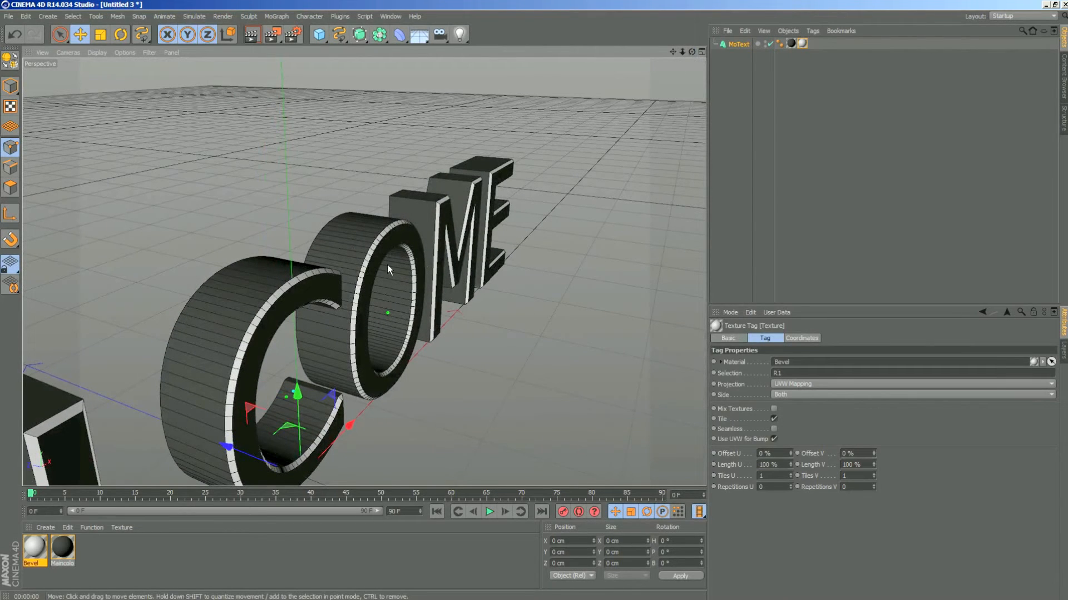
{"action": "left_click_drag", "start_coordinate": [690, 52], "coordinate": [691, 55]}
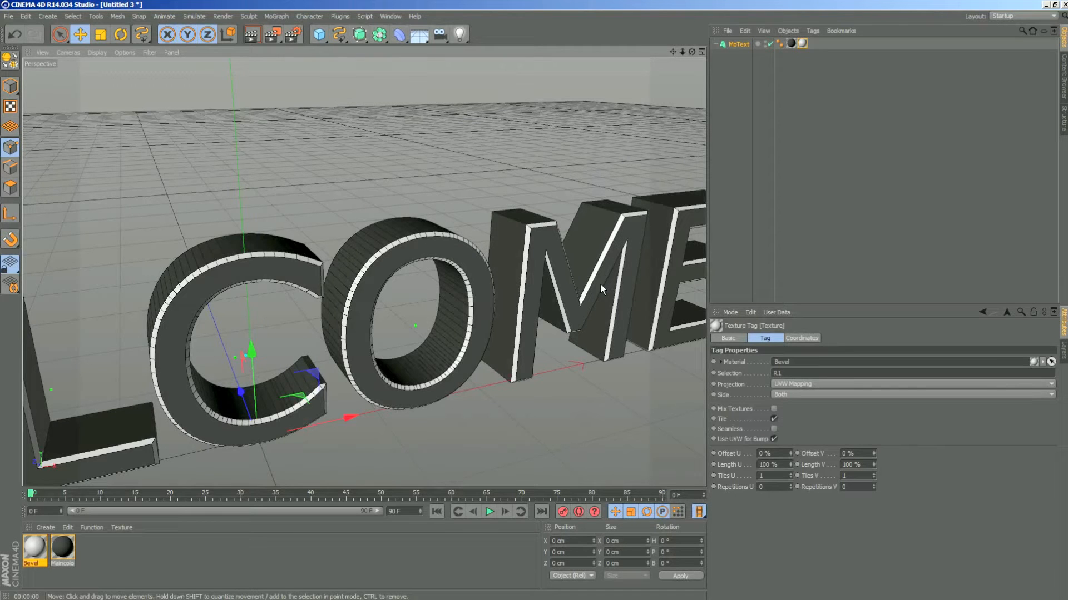
{"action": "left_click_drag", "start_coordinate": [684, 50], "coordinate": [716, 36]}
{"action": "left_click", "coordinate": [251, 34]}
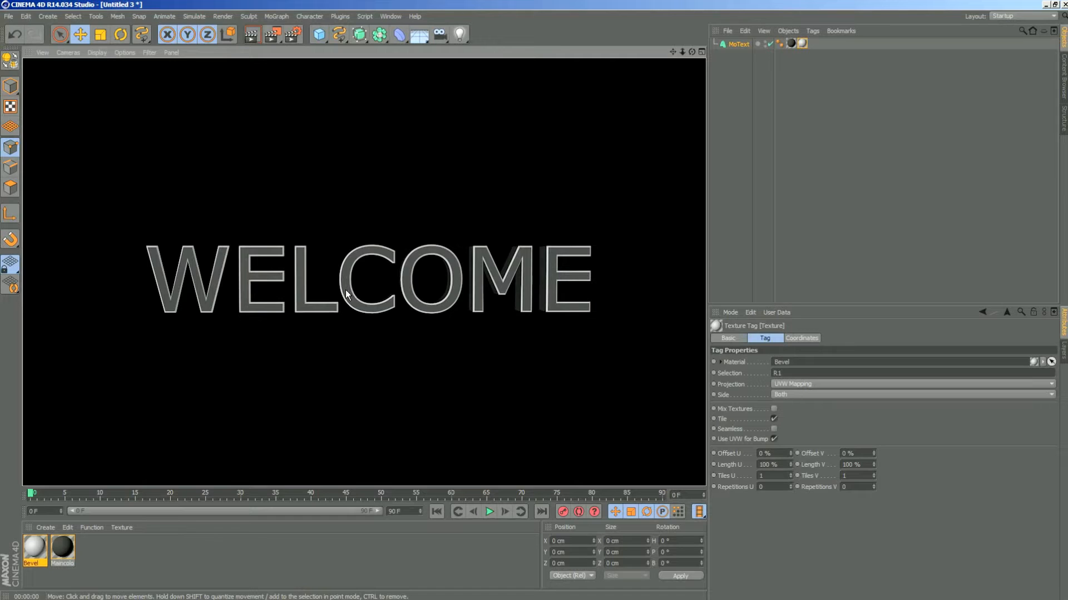
- Enable the Diffusion channel of the Maincolor material and render the view to check it
{"action": "left_click", "coordinate": [123, 572]}
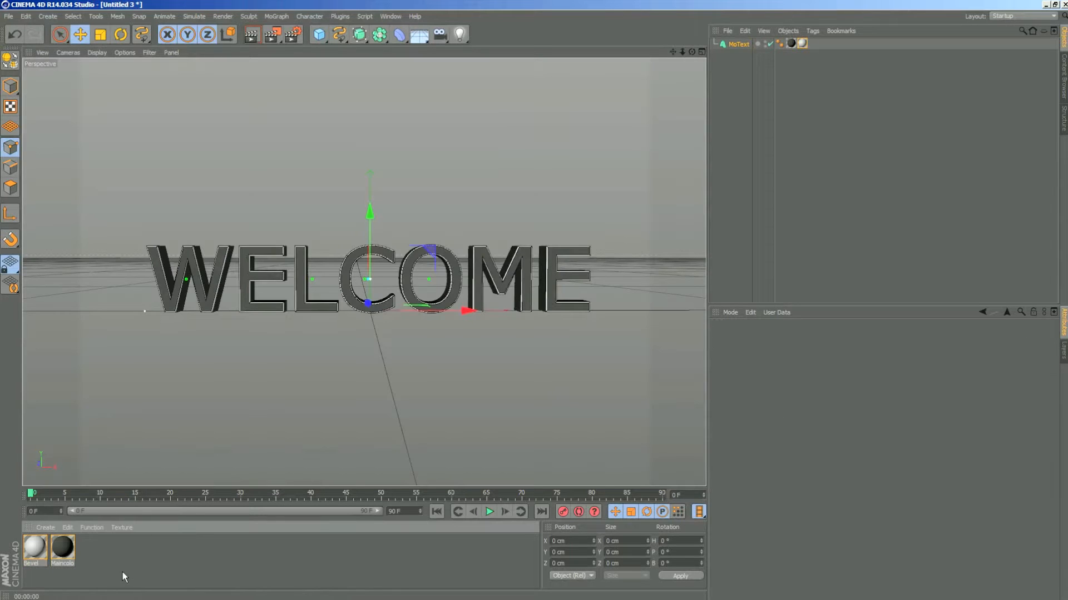
{"action": "double_click", "coordinate": [67, 550]}
{"action": "left_click_drag", "start_coordinate": [367, 82], "coordinate": [412, 101]}
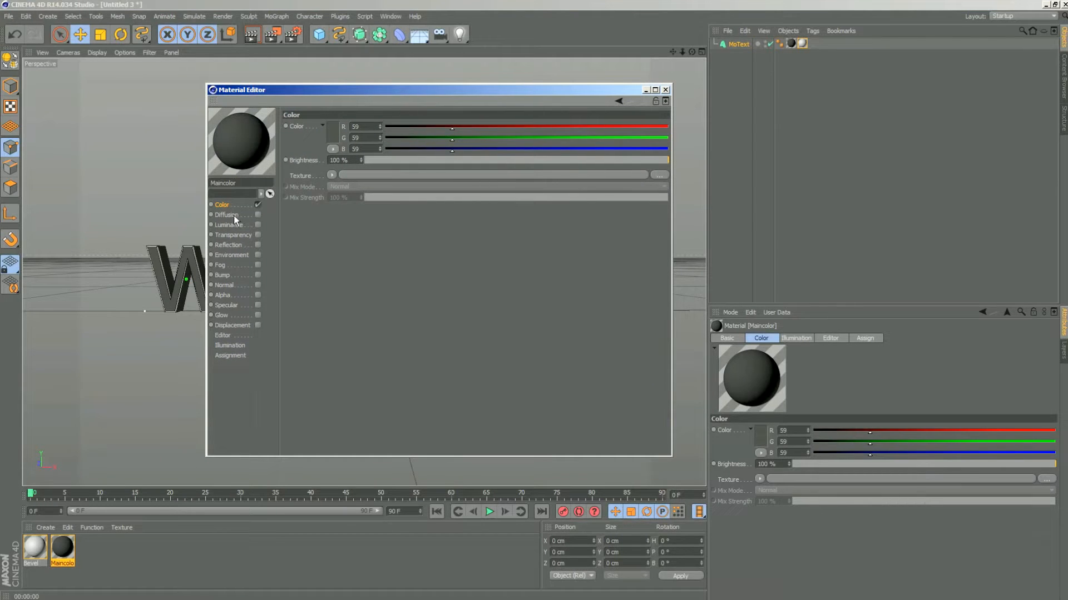
{"action": "left_click", "coordinate": [232, 218]}
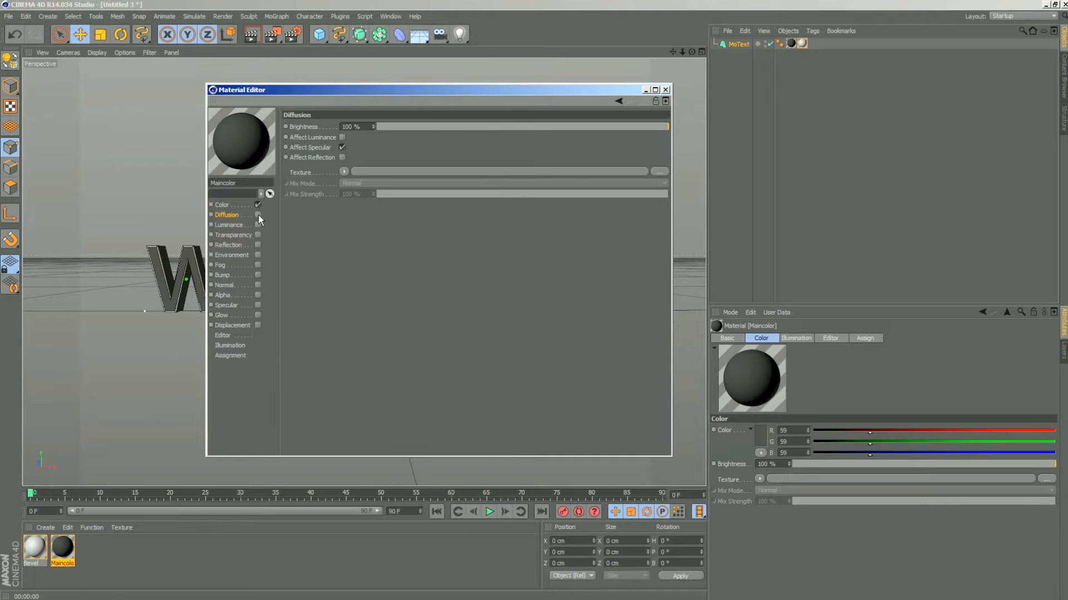
{"action": "left_click", "coordinate": [257, 215]}
{"action": "left_click_drag", "start_coordinate": [587, 89], "coordinate": [917, 82]}
{"action": "left_click", "coordinate": [251, 35]}
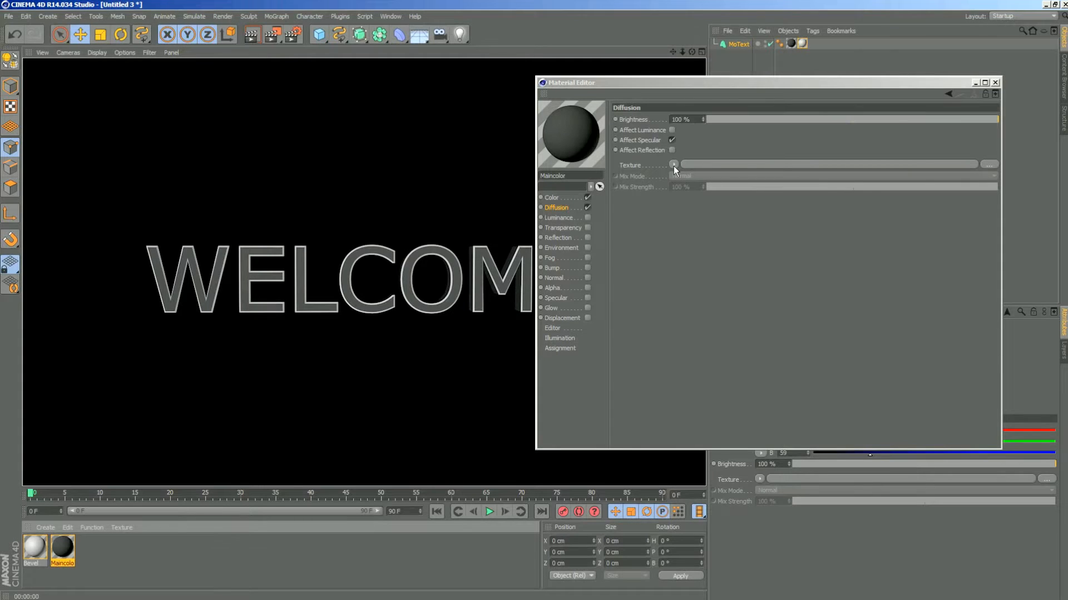
- Load a Noise shader as the Diffusion texture of Maincolor and render the view
{"action": "left_click", "coordinate": [674, 165]}
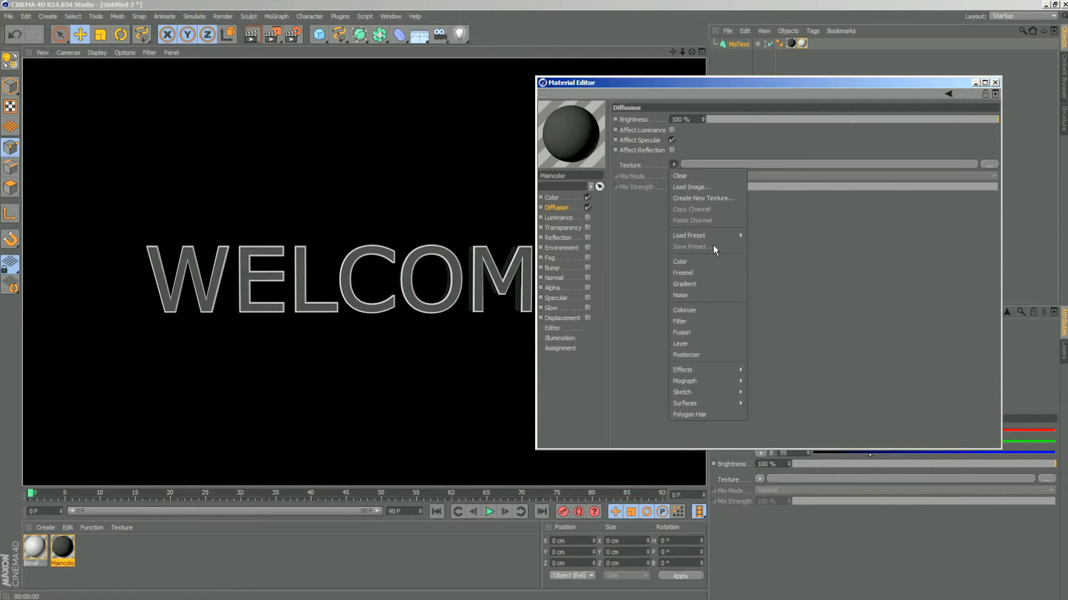
{"action": "left_click", "coordinate": [695, 296]}
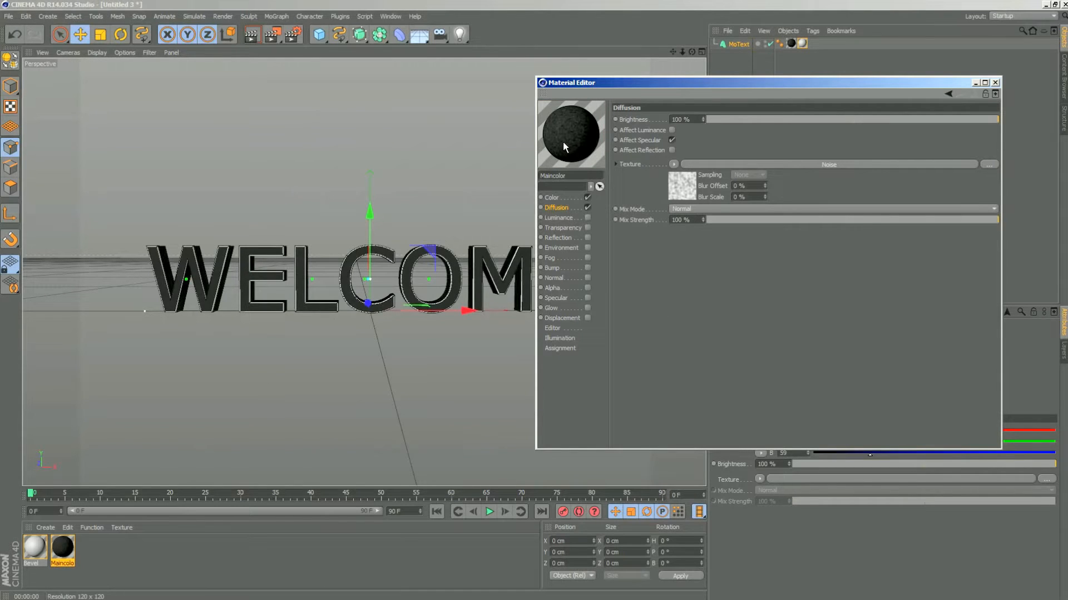
{"action": "left_click", "coordinate": [251, 34]}
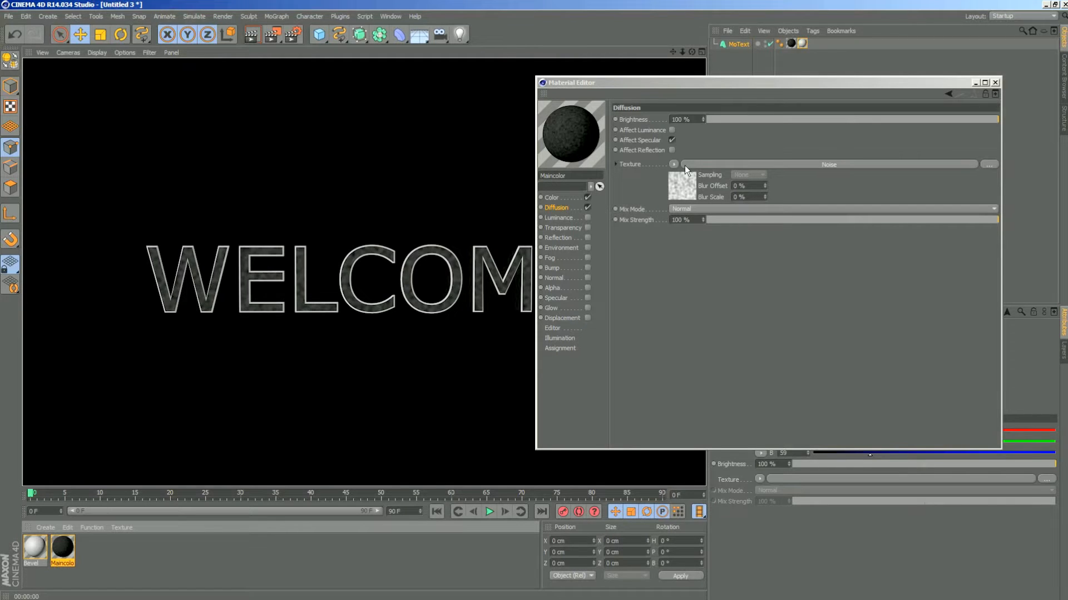
- Set the Diffusion noise shader's seed to 665 and its noise type to Luka
{"action": "left_click", "coordinate": [831, 164]}
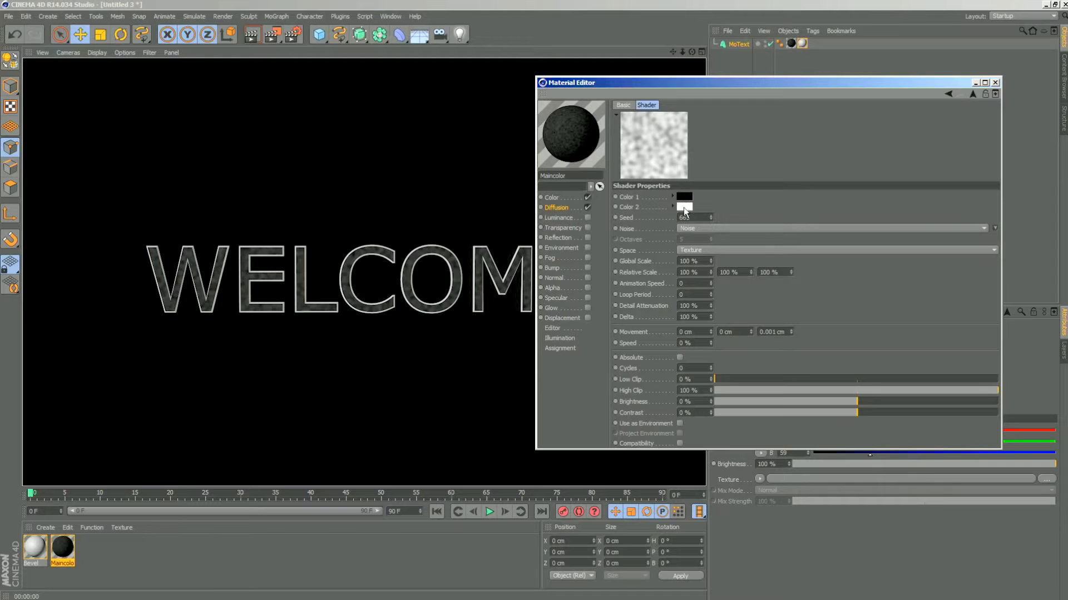
{"action": "left_click", "coordinate": [711, 215]}
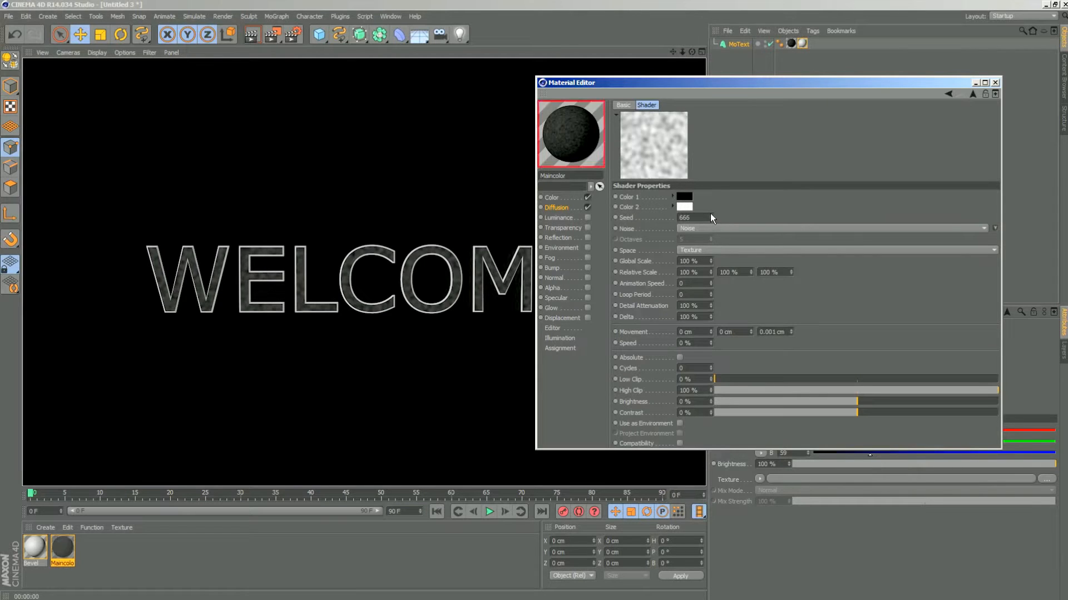
{"action": "left_click", "coordinate": [710, 219]}
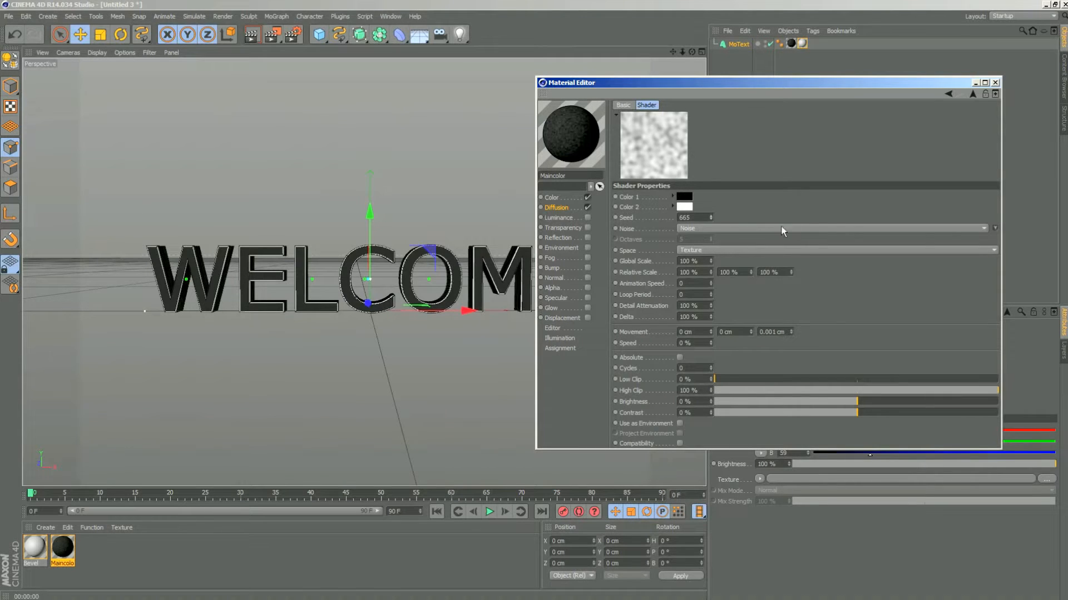
{"action": "left_click", "coordinate": [970, 227]}
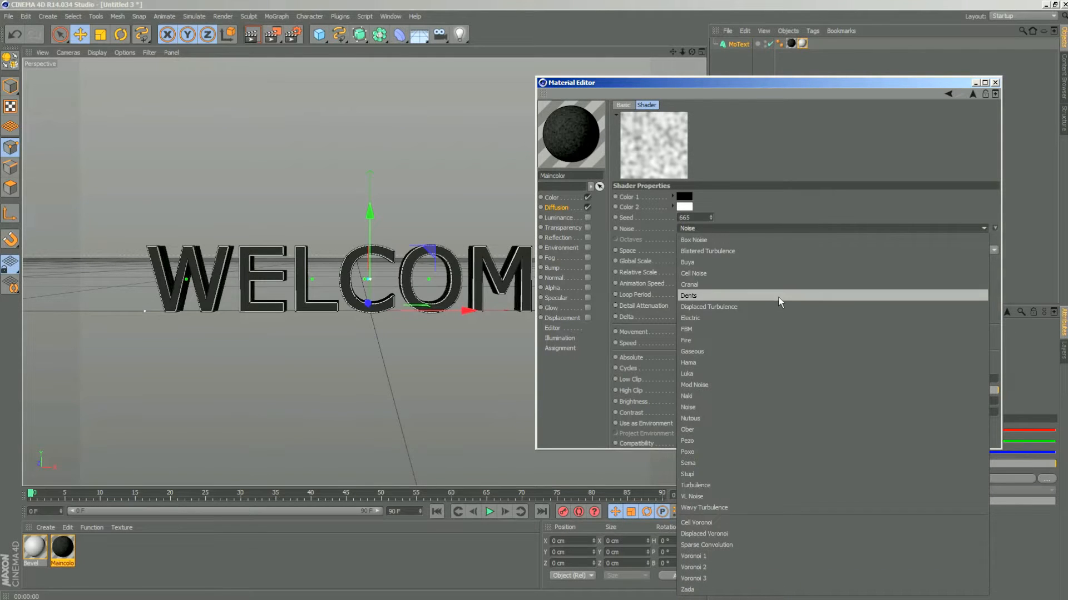
{"action": "left_click", "coordinate": [772, 155]}
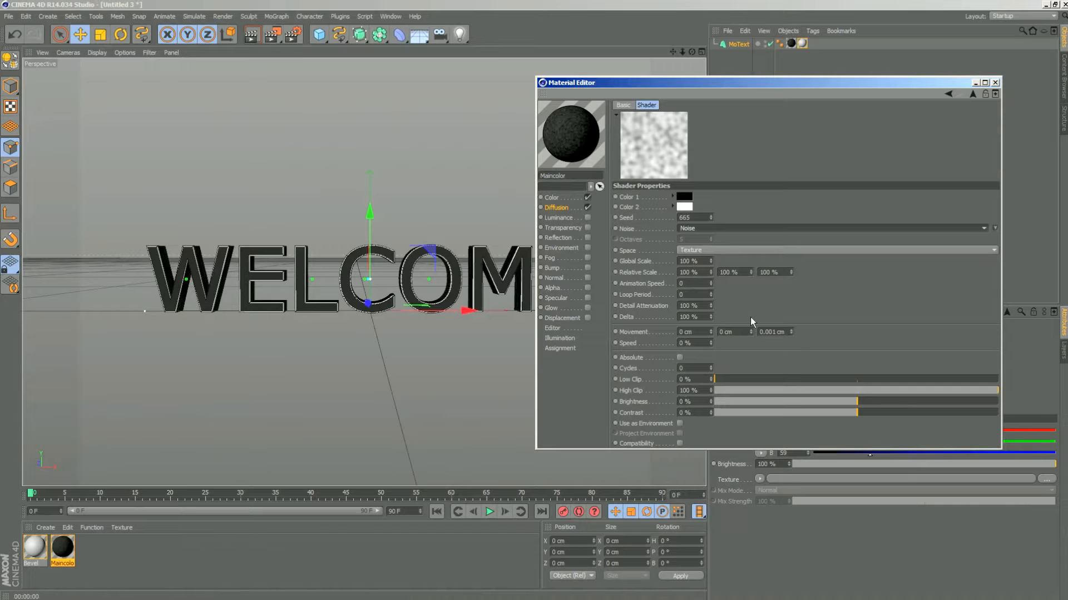
{"action": "left_click", "coordinate": [774, 227]}
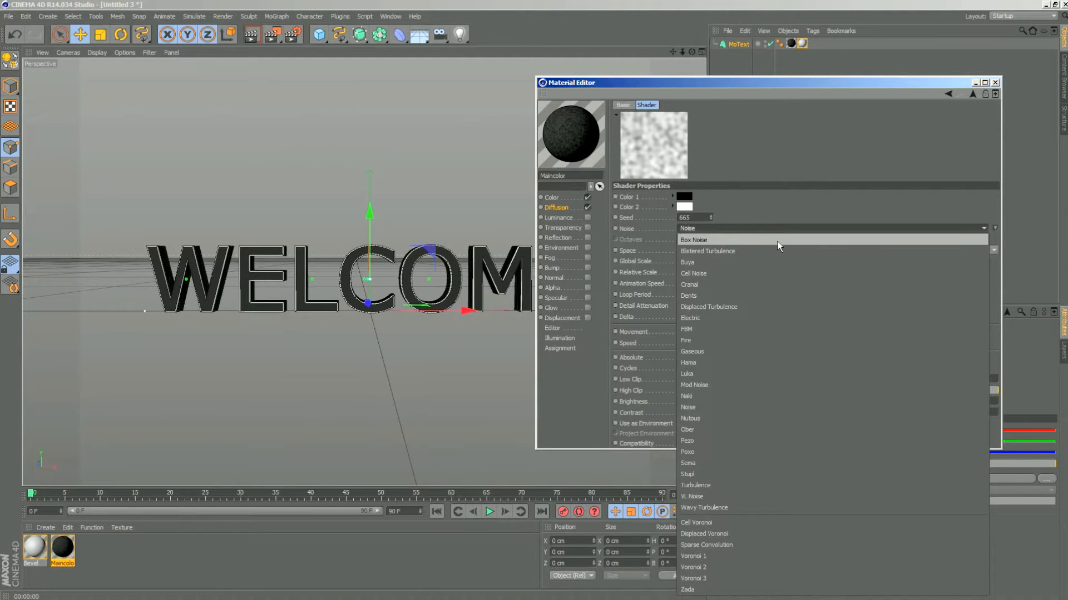
{"action": "left_click", "coordinate": [722, 374]}
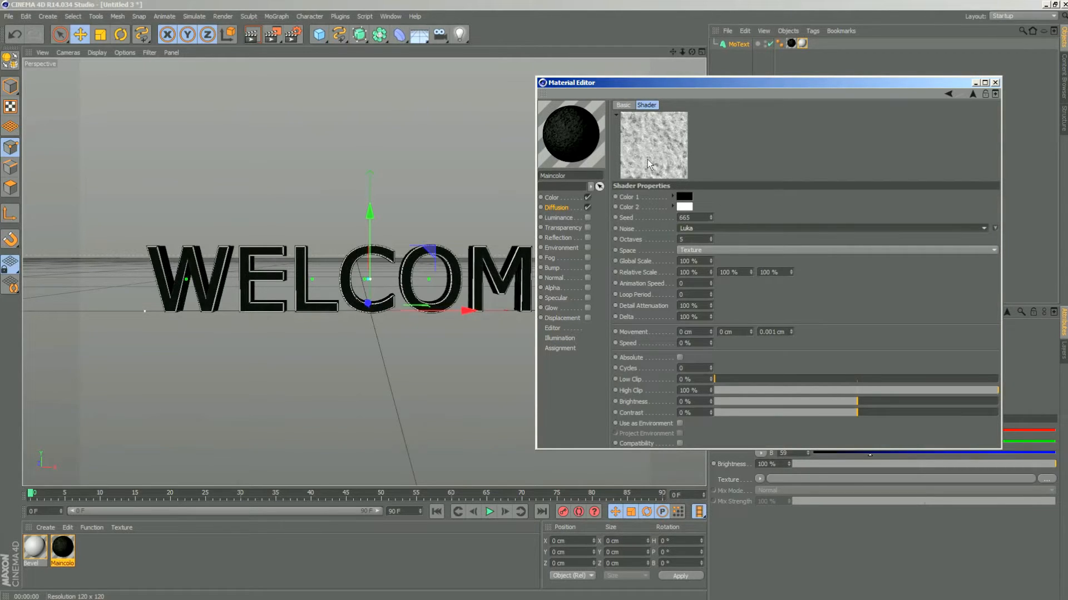
- Set the Luka noise's global scale to 300 %, adjust its contrast, and render the text with the edited material
{"action": "double_click", "coordinate": [685, 261]}
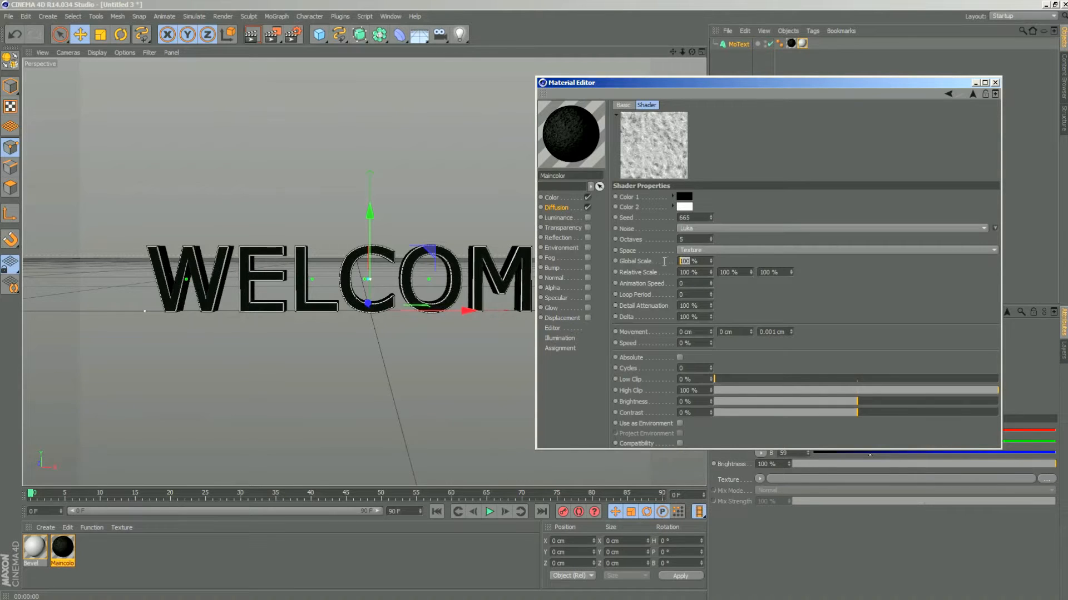
{"action": "type", "text": "300"}
{"action": "key", "text": "Return"}
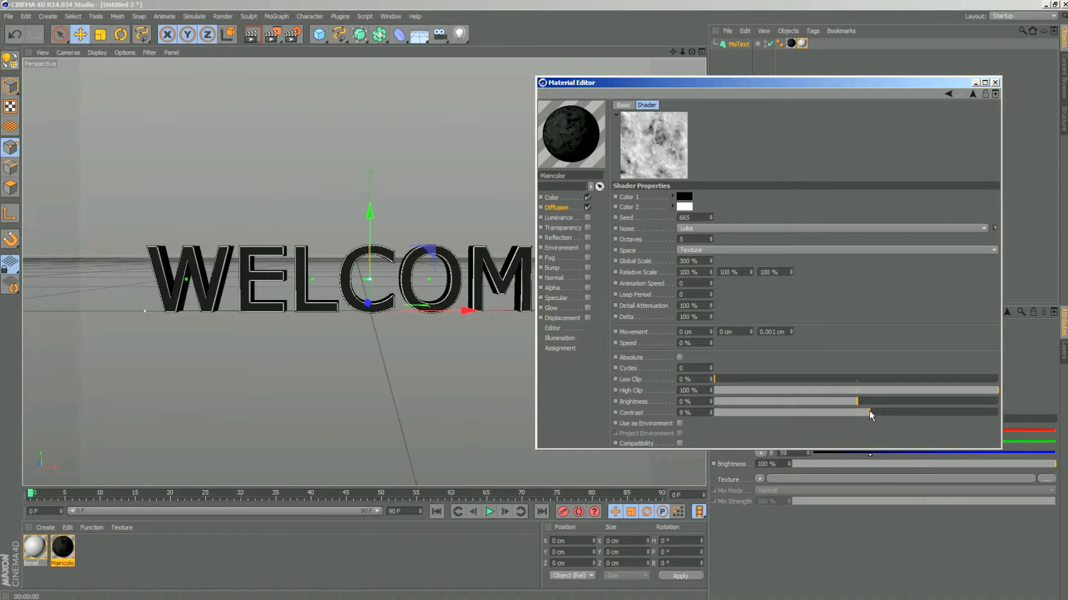
{"action": "left_click_drag", "start_coordinate": [869, 411], "coordinate": [880, 411]}
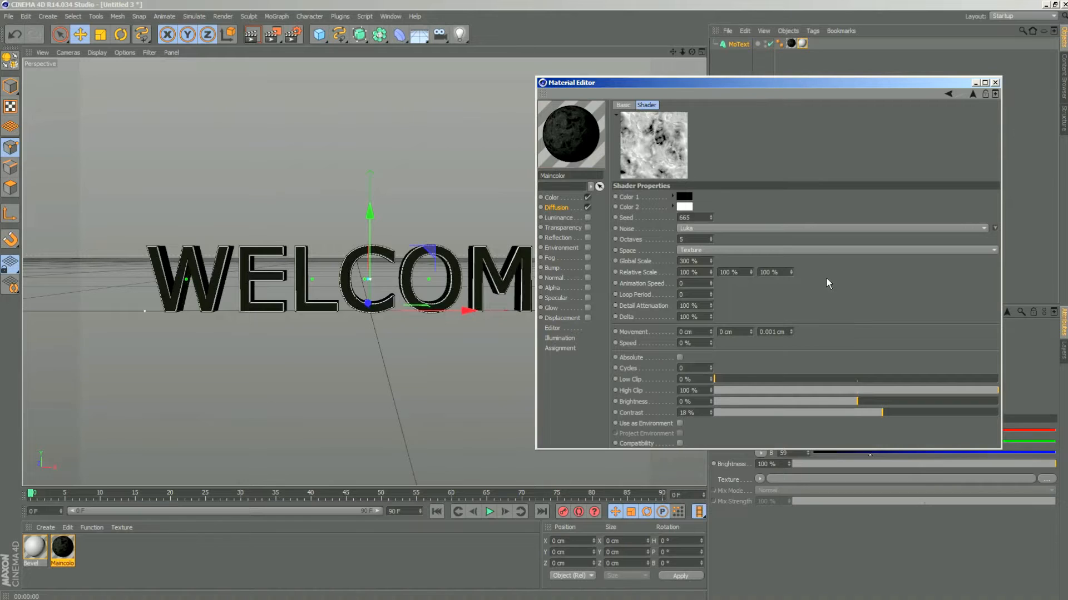
{"action": "left_click", "coordinate": [856, 414]}
{"action": "left_click", "coordinate": [995, 82]}
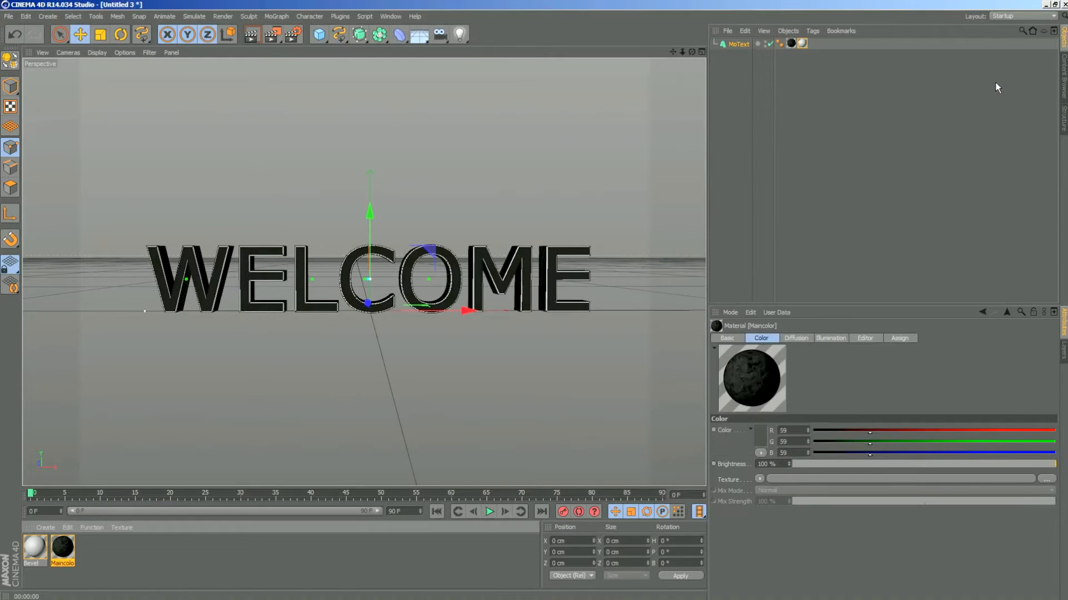
{"action": "left_click", "coordinate": [251, 36]}
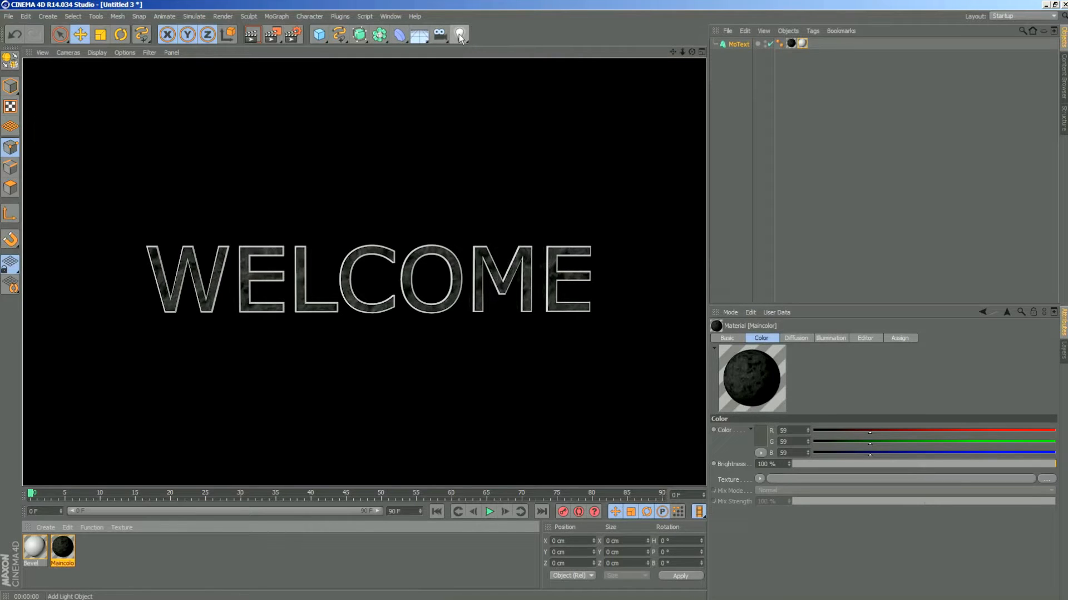
- Add an omni light to the scene and render the view with it
{"action": "left_click_drag", "start_coordinate": [462, 32], "coordinate": [448, 2]}
{"action": "left_click", "coordinate": [460, 34]}
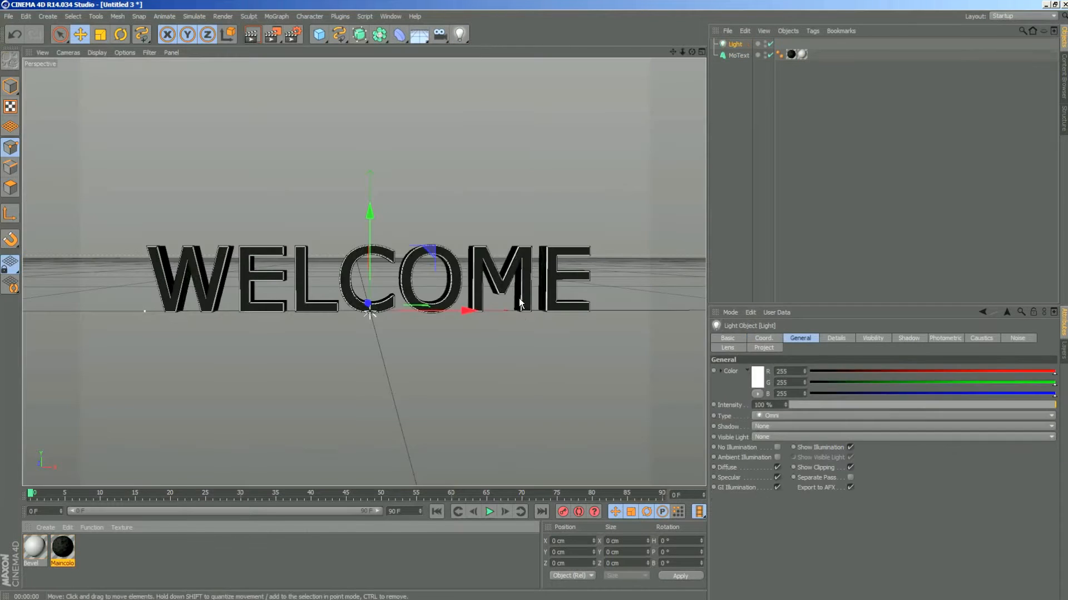
{"action": "left_click", "coordinate": [251, 35]}
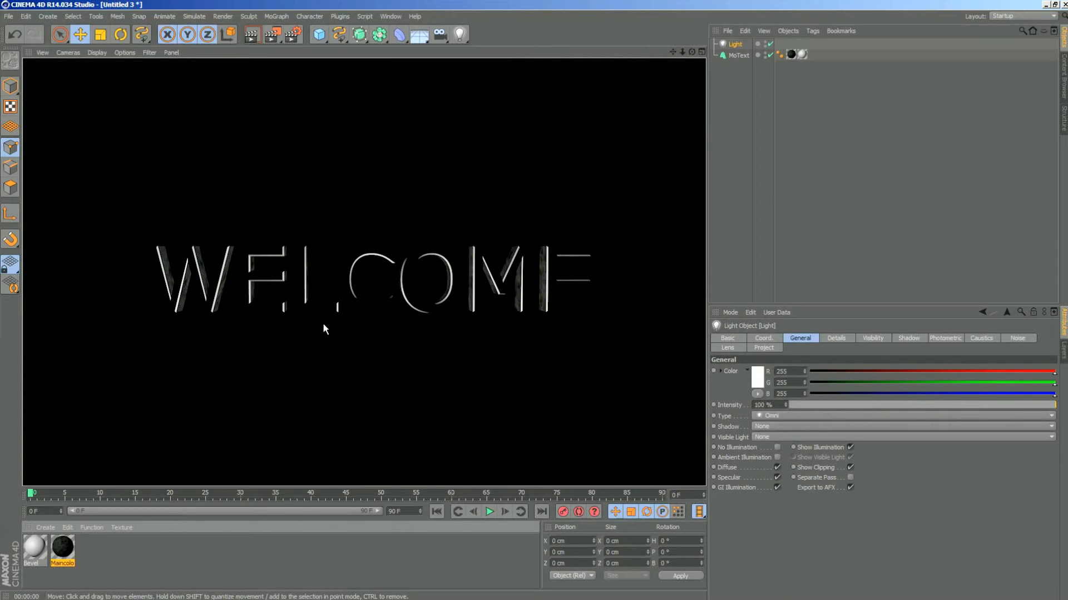
- Move the light along its Z axis out in front of the WELCOME text
{"action": "left_click", "coordinate": [738, 43]}
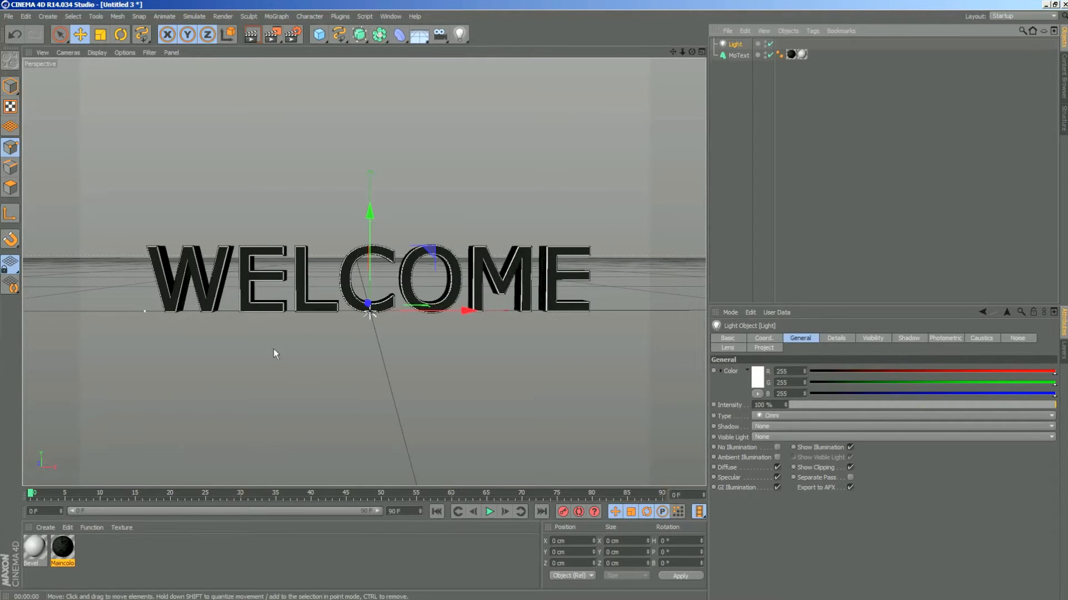
{"action": "left_click_drag", "start_coordinate": [692, 51], "coordinate": [629, 60]}
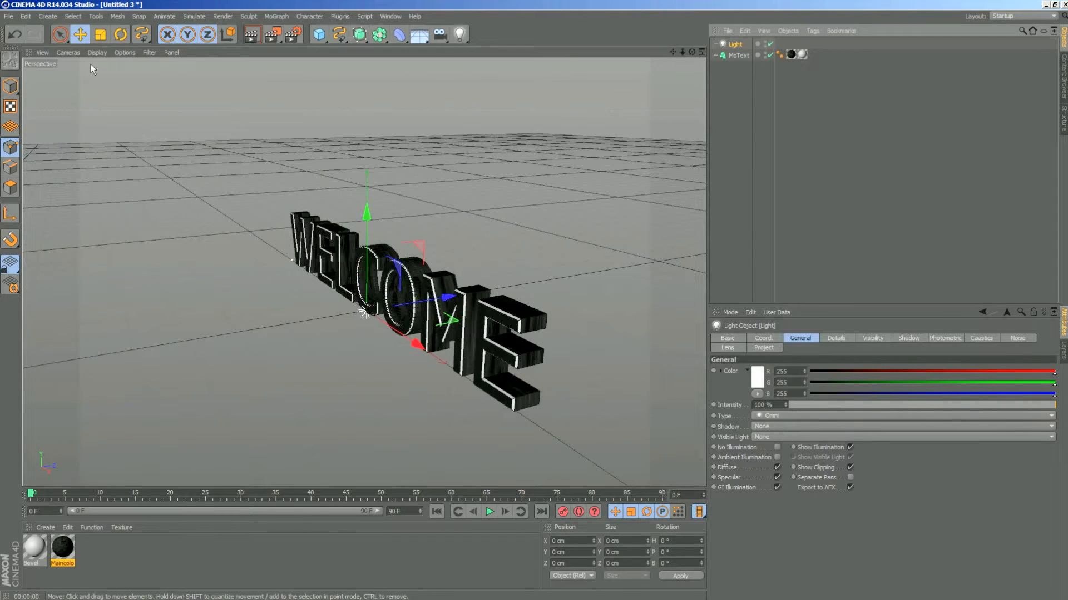
{"action": "left_click_drag", "start_coordinate": [448, 298], "coordinate": [421, 302]}
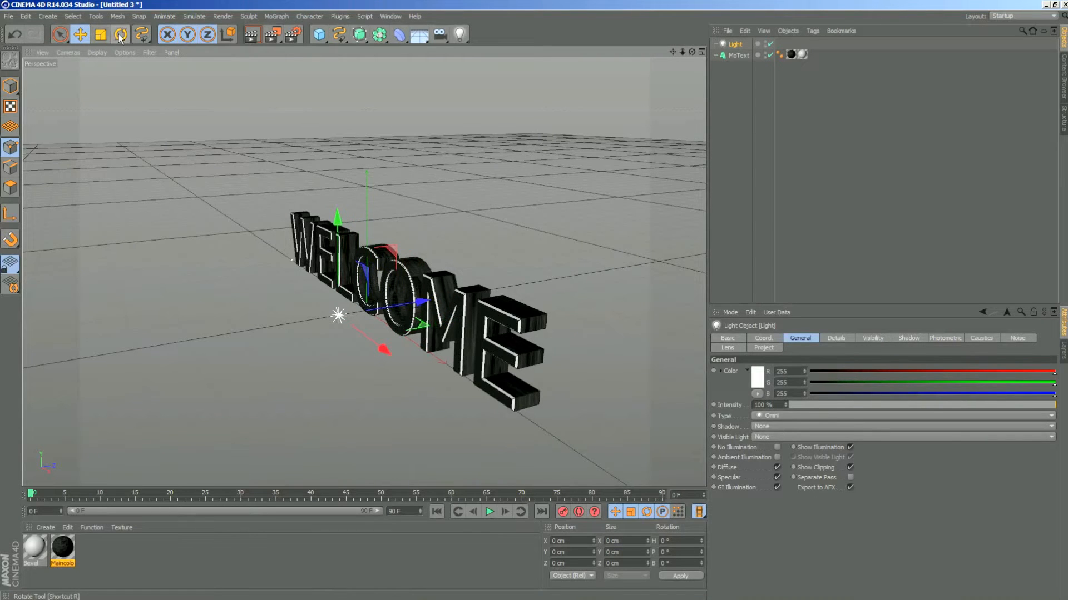
{"action": "left_click", "coordinate": [100, 35]}
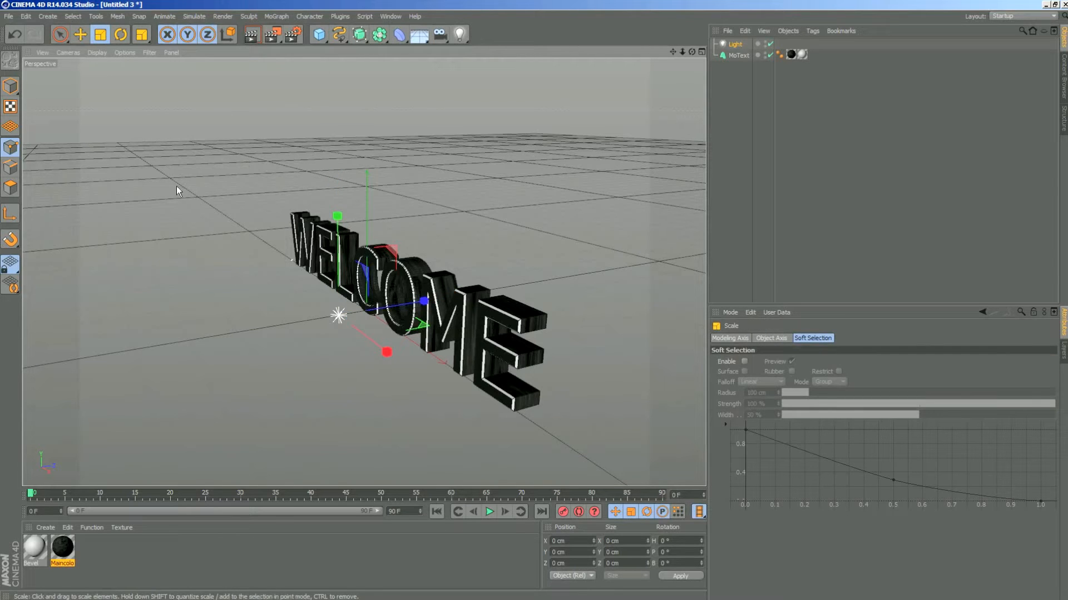
{"action": "left_click", "coordinate": [119, 37]}
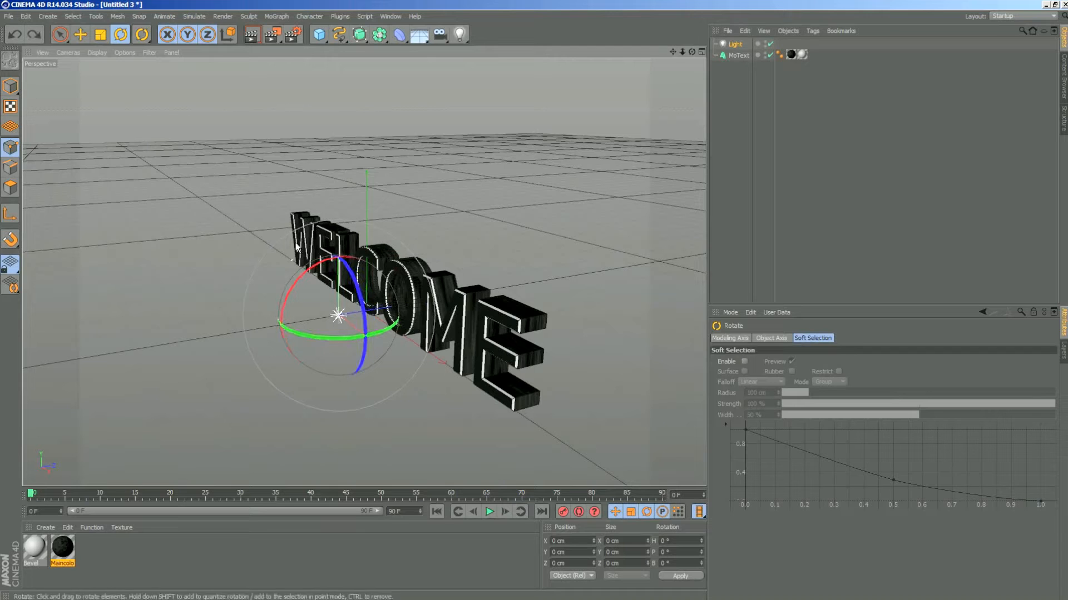
{"action": "left_click", "coordinate": [80, 35]}
{"action": "left_click_drag", "start_coordinate": [423, 302], "coordinate": [364, 312]}
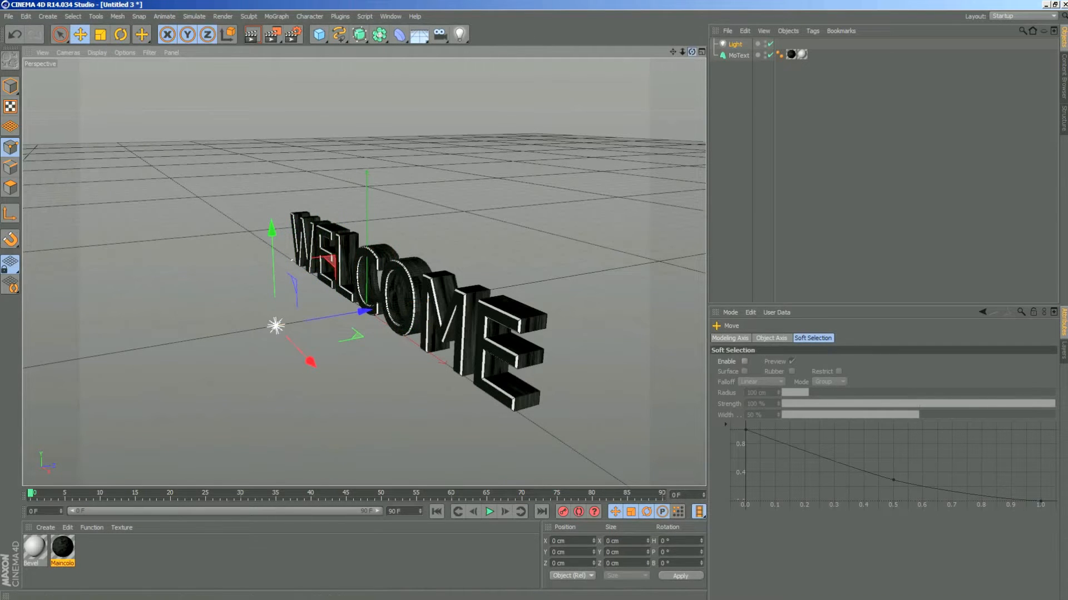
- Raise the light above the WELCOME text, rendering the front view before and after the move
{"action": "left_click_drag", "start_coordinate": [692, 52], "coordinate": [776, 24]}
{"action": "left_click", "coordinate": [251, 35]}
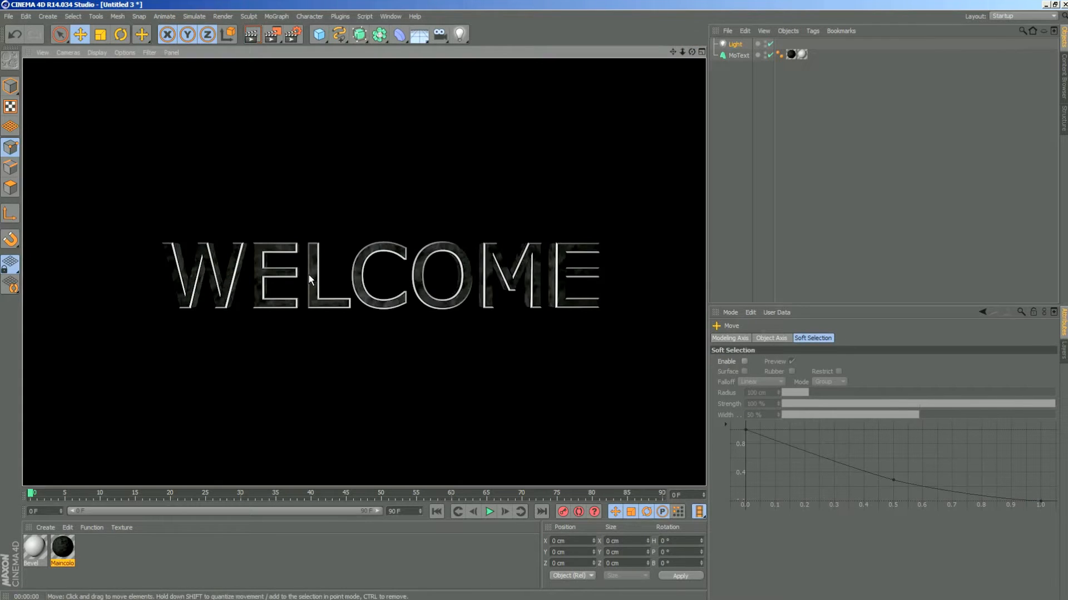
{"action": "left_click", "coordinate": [734, 44]}
{"action": "left_click_drag", "start_coordinate": [388, 214], "coordinate": [372, 108]}
{"action": "mouse_move", "coordinate": [382, 189]}
{"action": "left_mouse_down"}
{"action": "mouse_move", "coordinate": [336, 222]}
{"action": "mouse_move", "coordinate": [400, 181]}
{"action": "left_mouse_up"}
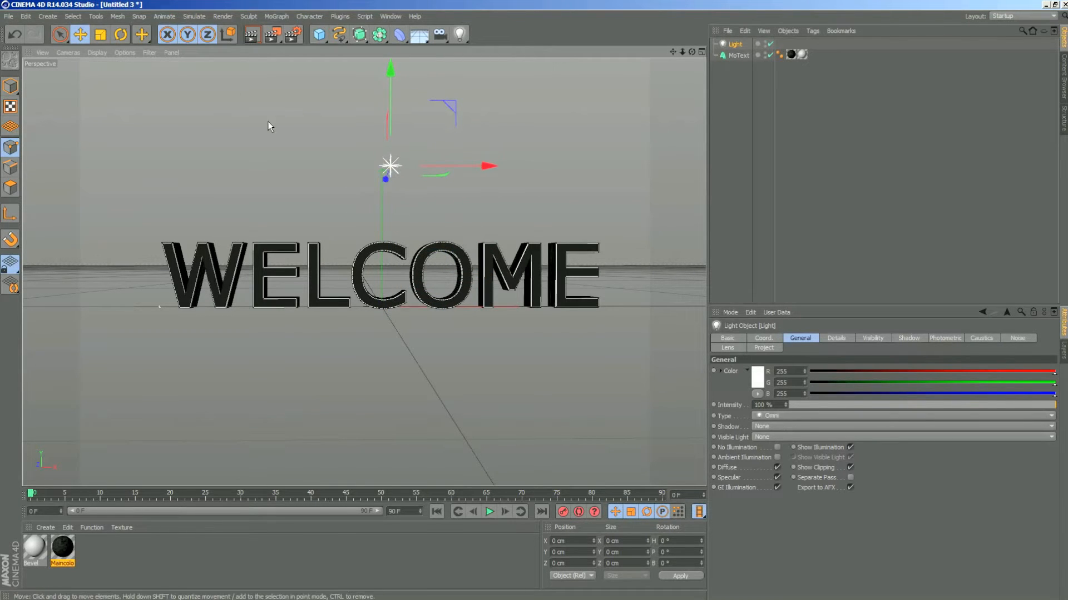
{"action": "left_click", "coordinate": [251, 36]}
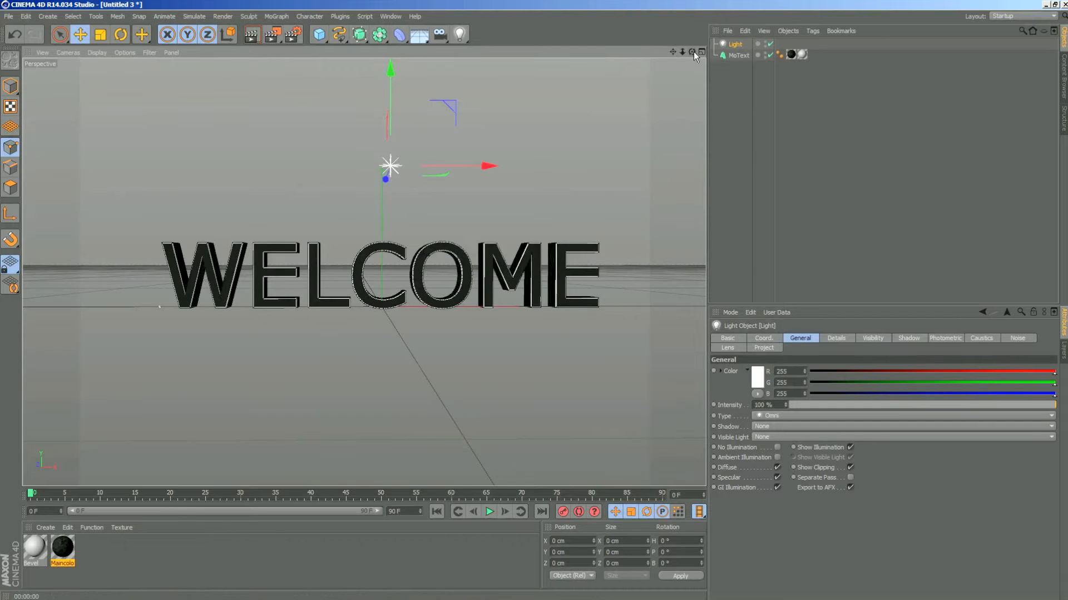
- Move the light along its Z axis above the text and render it in the Picture Viewer and in the viewport
{"action": "left_click_drag", "start_coordinate": [693, 52], "coordinate": [556, 78]}
{"action": "left_click_drag", "start_coordinate": [310, 195], "coordinate": [478, 187]}
{"action": "left_click_drag", "start_coordinate": [691, 52], "coordinate": [692, 67]}
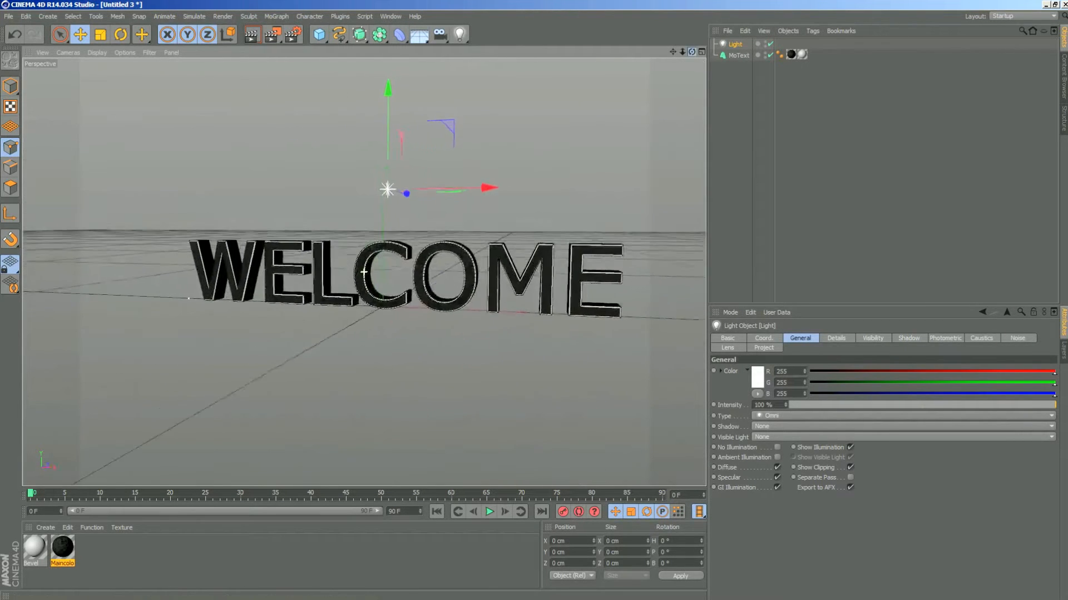
{"action": "left_click", "coordinate": [264, 34]}
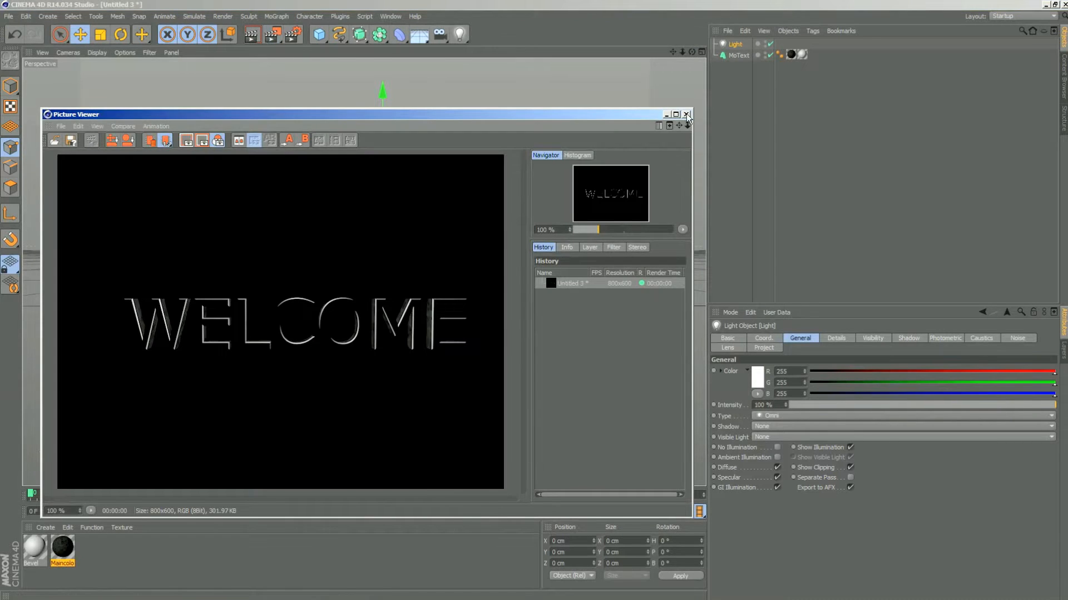
{"action": "left_click", "coordinate": [687, 114]}
{"action": "left_click", "coordinate": [252, 35]}
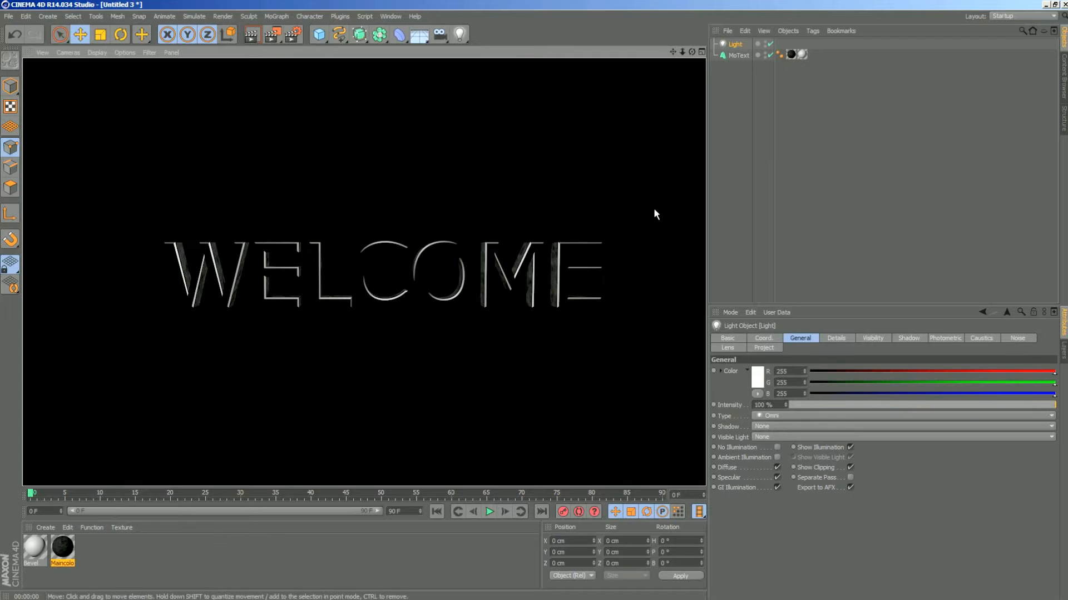
- Try Spherical and Cylindrical projection on MoText's Maincolor texture tag and settle on Cubic
{"action": "left_click", "coordinate": [732, 42]}
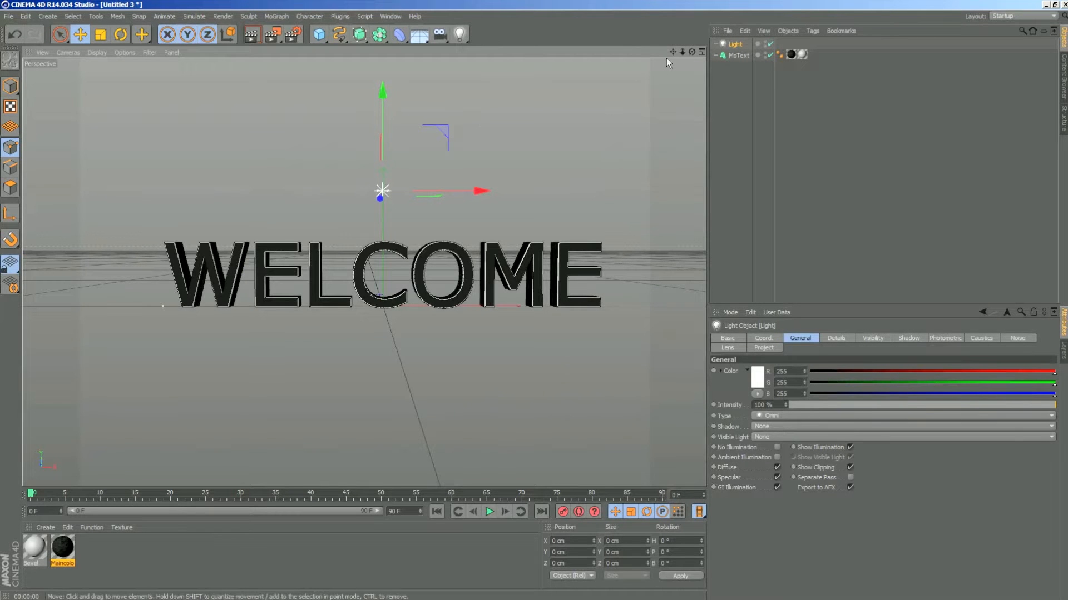
{"action": "left_click_drag", "start_coordinate": [692, 52], "coordinate": [608, 47]}
{"action": "mouse_move", "coordinate": [683, 51]}
{"action": "left_mouse_down"}
{"action": "mouse_move", "coordinate": [698, 64]}
{"action": "mouse_move", "coordinate": [645, 71]}
{"action": "mouse_move", "coordinate": [627, 94]}
{"action": "mouse_move", "coordinate": [684, 83]}
{"action": "mouse_move", "coordinate": [672, 75]}
{"action": "mouse_move", "coordinate": [693, 52]}
{"action": "left_mouse_up"}
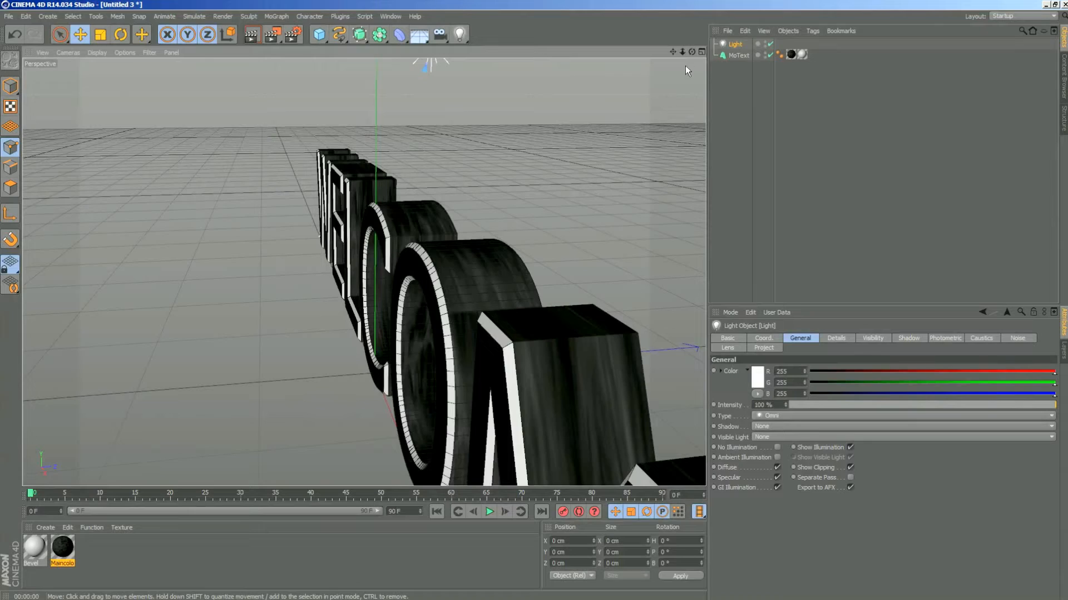
{"action": "mouse_move", "coordinate": [691, 51]}
{"action": "left_mouse_down"}
{"action": "mouse_move", "coordinate": [656, 78]}
{"action": "mouse_move", "coordinate": [640, 67]}
{"action": "mouse_move", "coordinate": [629, 83]}
{"action": "mouse_move", "coordinate": [648, 61]}
{"action": "mouse_move", "coordinate": [678, 53]}
{"action": "mouse_move", "coordinate": [622, 78]}
{"action": "mouse_move", "coordinate": [692, 51]}
{"action": "left_mouse_up"}
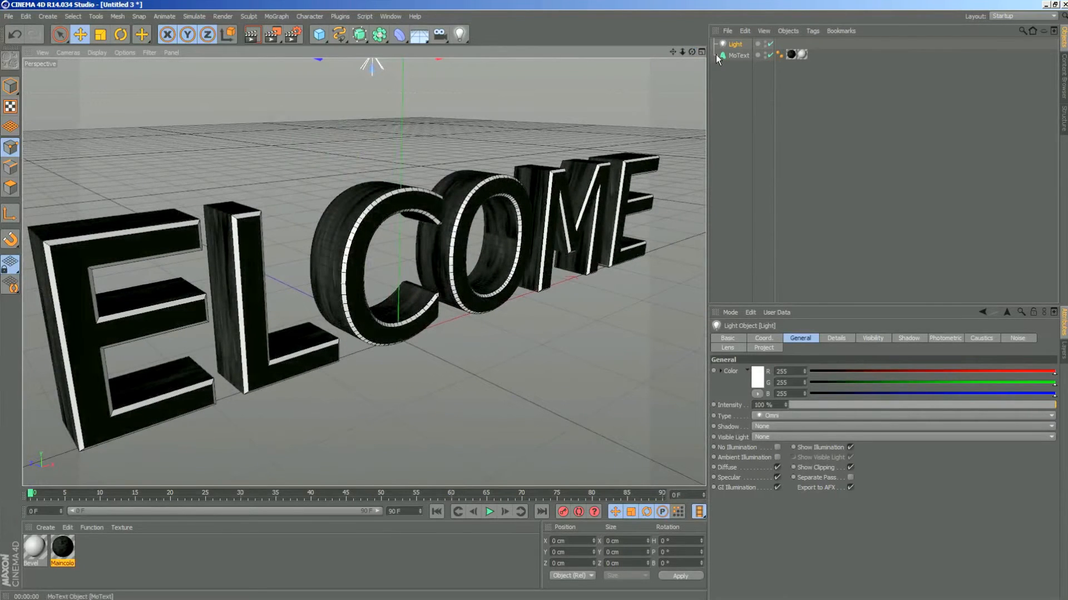
{"action": "left_click", "coordinate": [790, 55]}
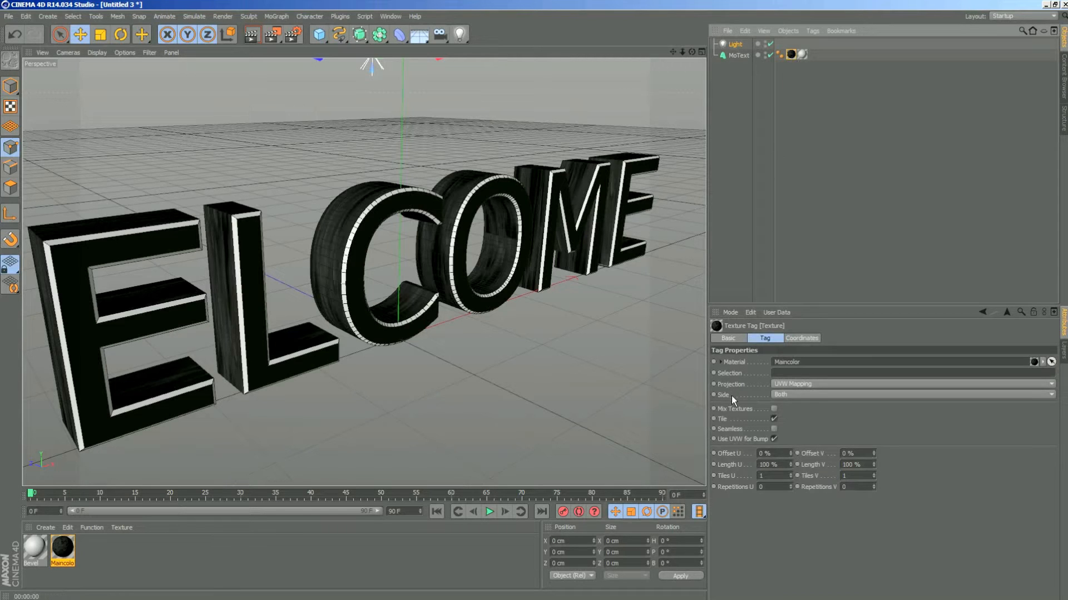
{"action": "left_click", "coordinate": [816, 382]}
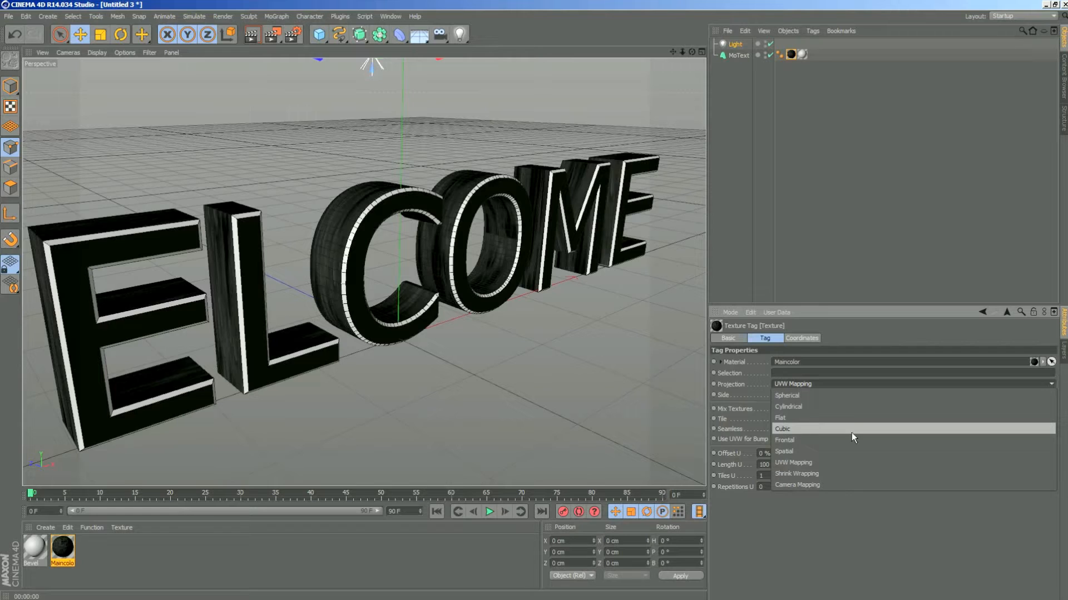
{"action": "left_click", "coordinate": [804, 396]}
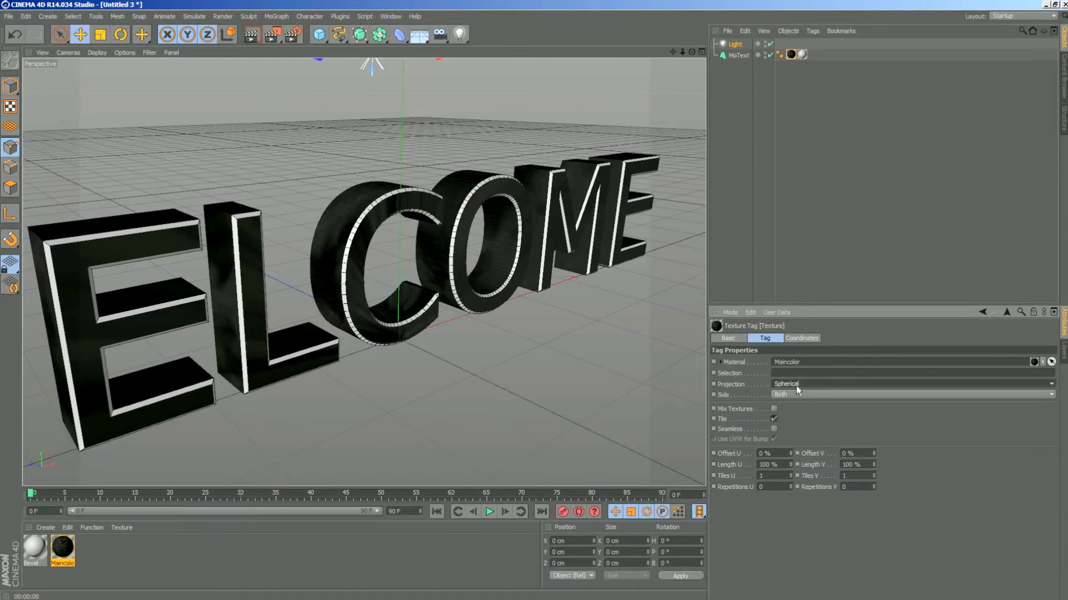
{"action": "left_click", "coordinate": [813, 385]}
{"action": "left_click", "coordinate": [797, 406]}
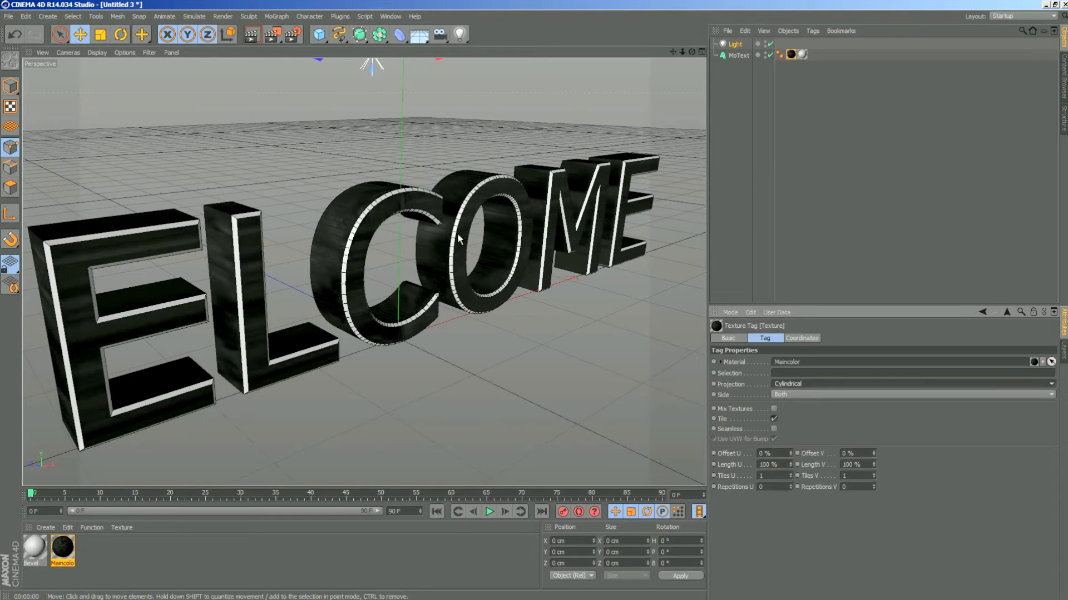
{"action": "left_click", "coordinate": [787, 383]}
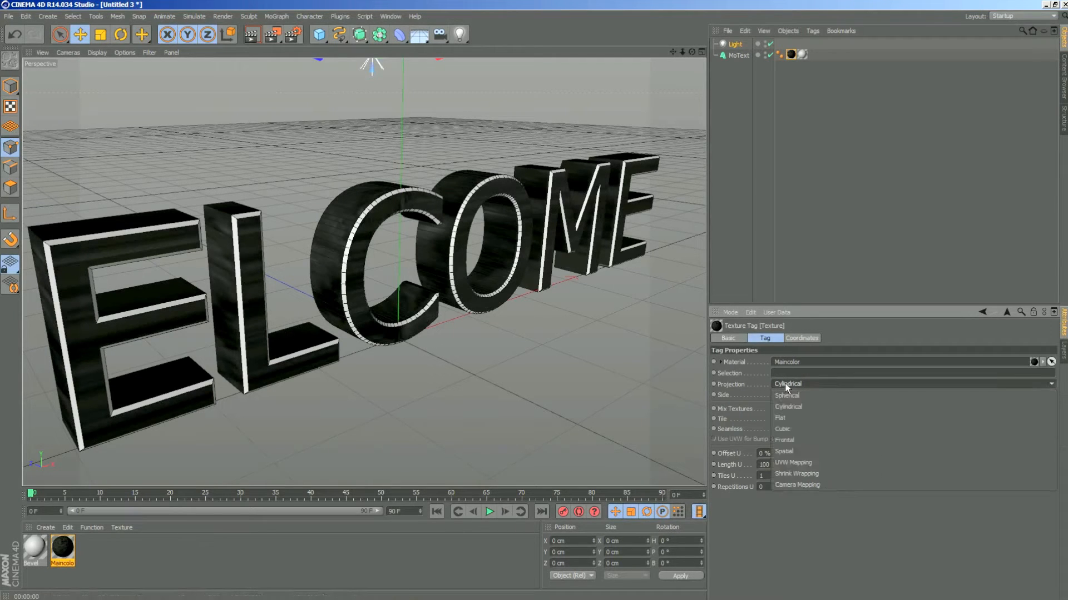
{"action": "left_click", "coordinate": [803, 429]}
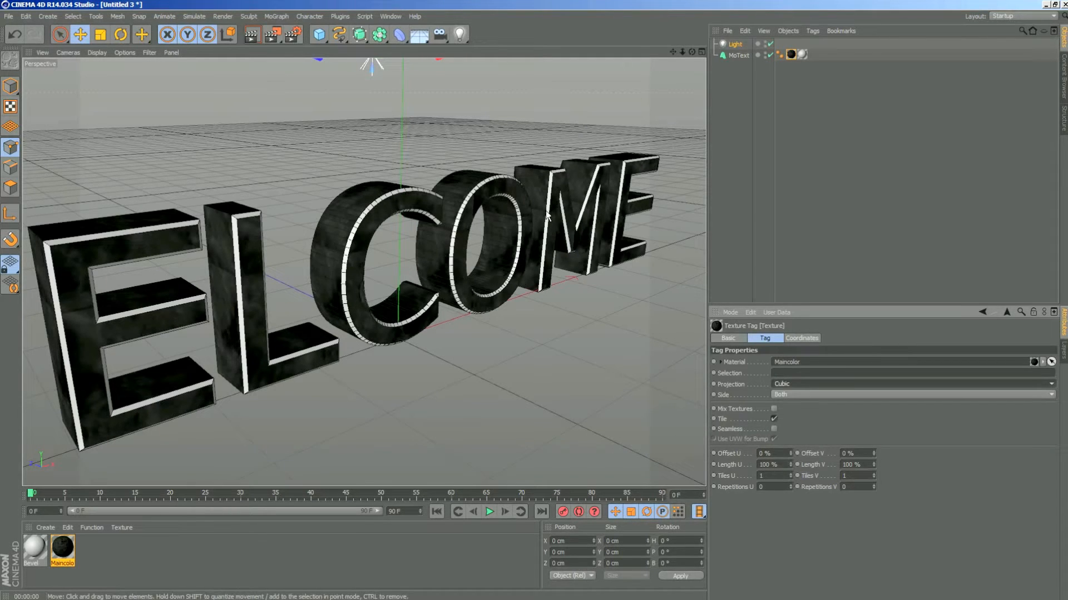
- Enable Seamless on the Maincolor texture tag and render the text from the front and at an angle
{"action": "left_click", "coordinate": [774, 429]}
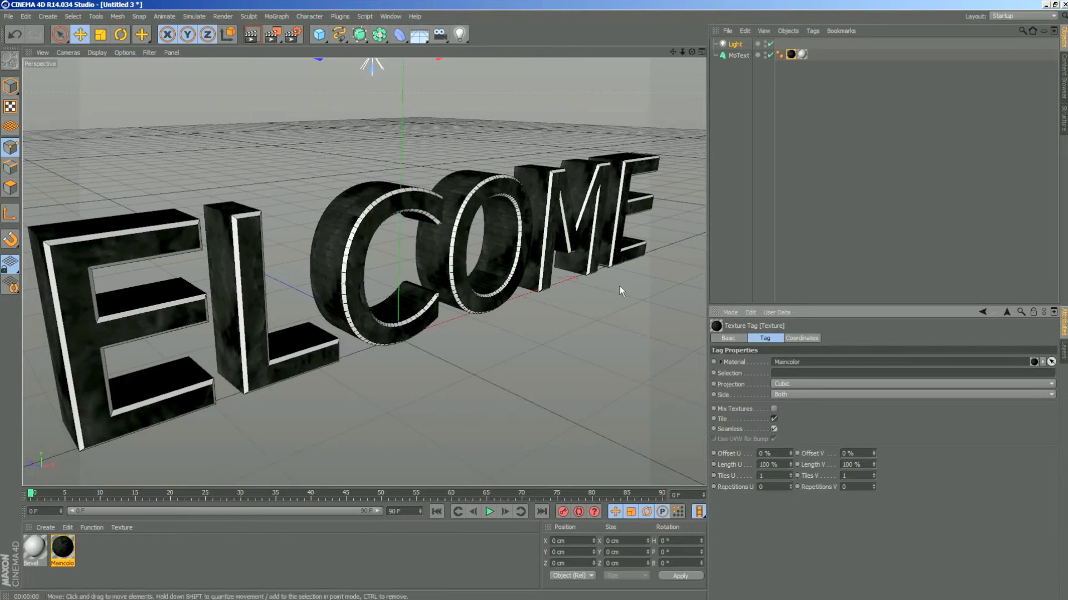
{"action": "left_click_drag", "start_coordinate": [689, 56], "coordinate": [679, 55]}
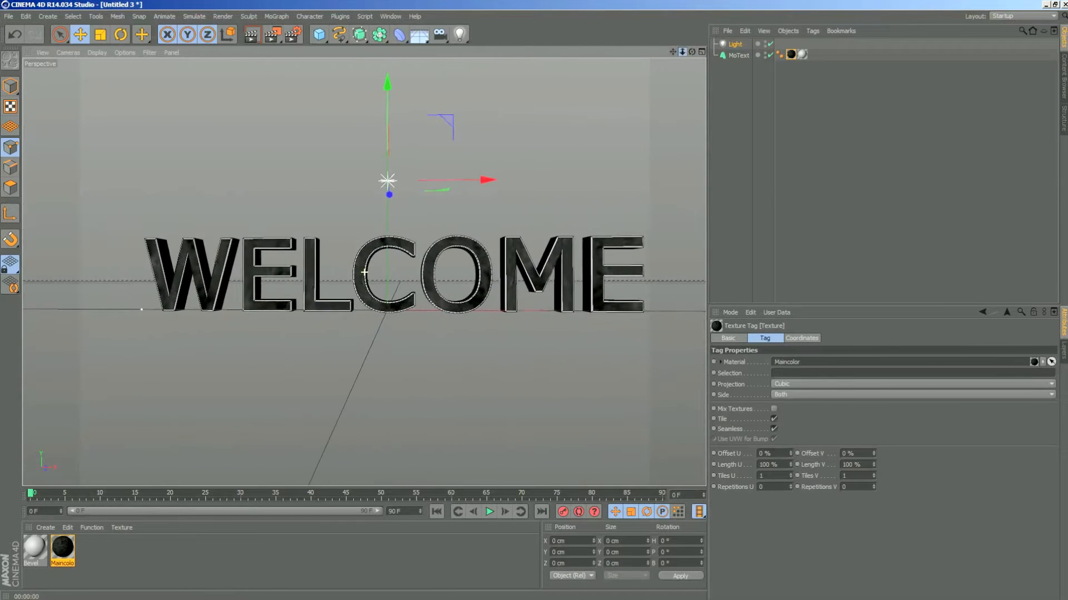
{"action": "left_click", "coordinate": [256, 34]}
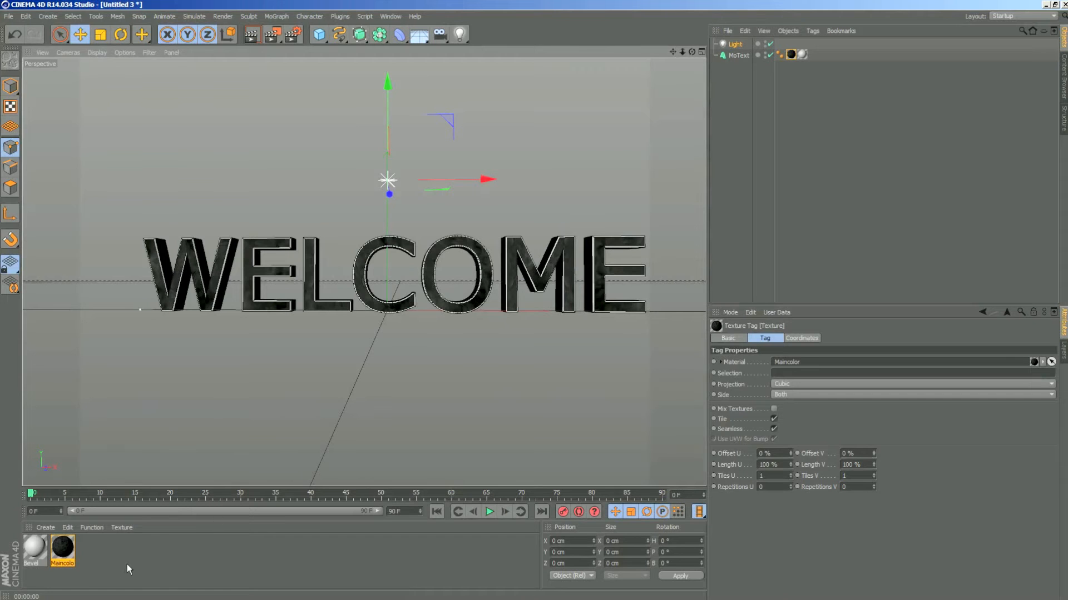
{"action": "left_click_drag", "start_coordinate": [692, 52], "coordinate": [713, 67]}
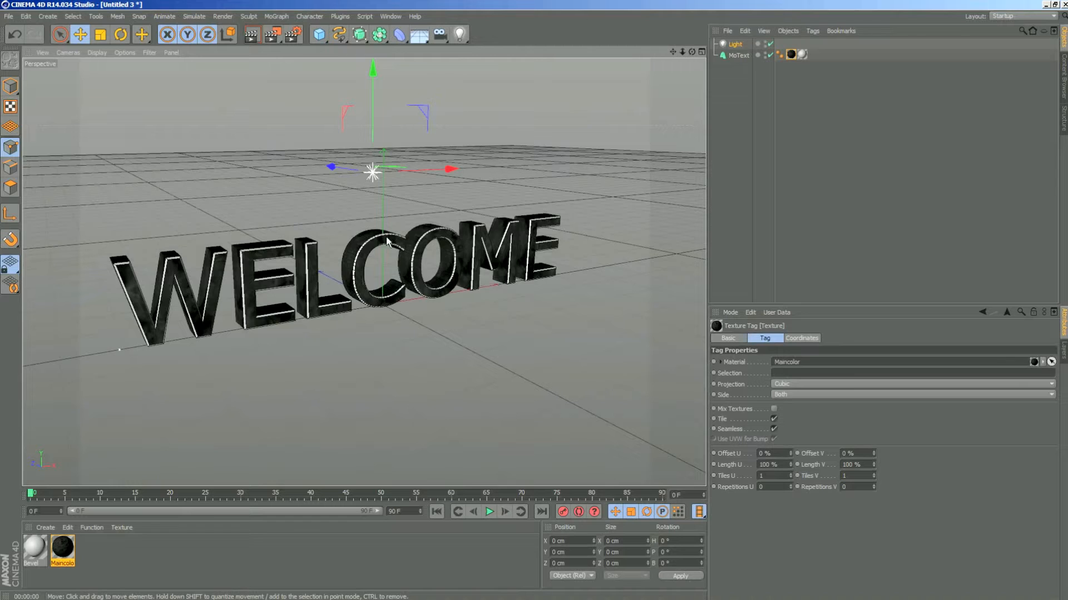
{"action": "left_click", "coordinate": [251, 34]}
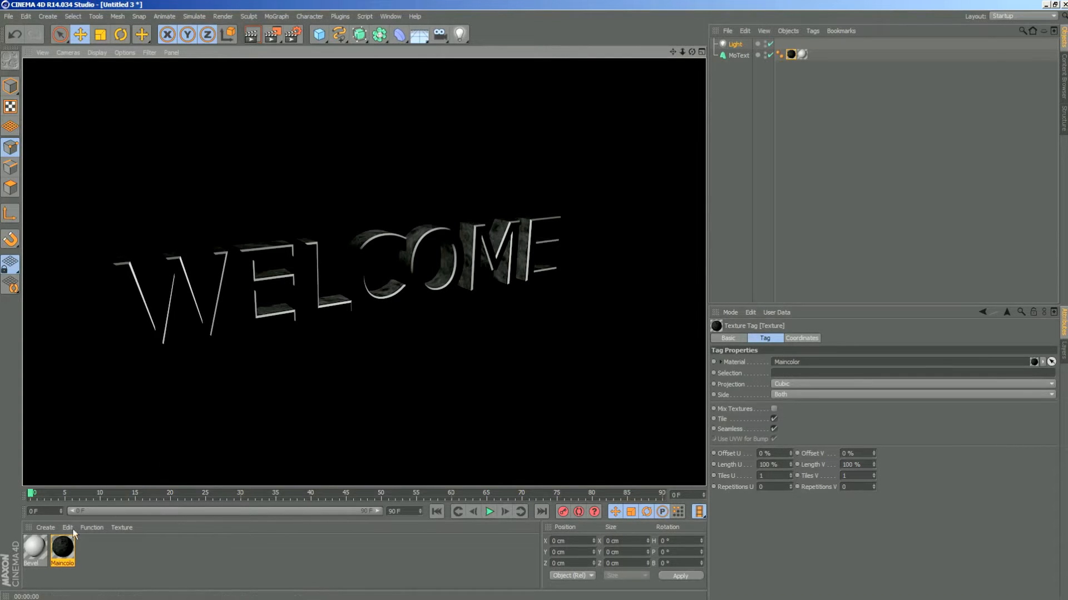
- Enable the Specular channel of the Maincolor material, set its height to 100 %, and render the view
{"action": "double_click", "coordinate": [64, 553]}
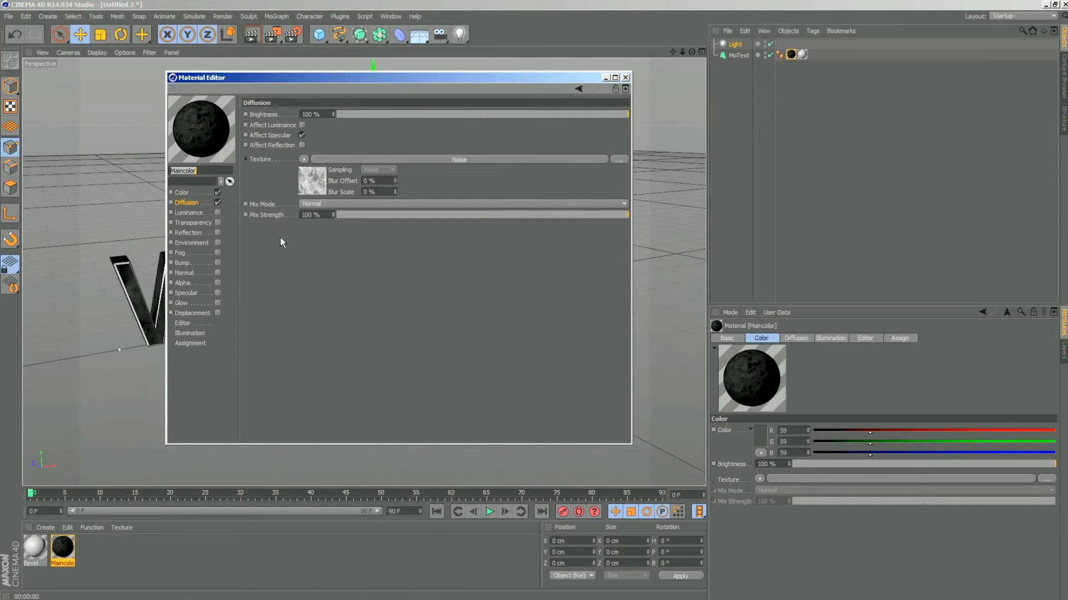
{"action": "left_click", "coordinate": [187, 293]}
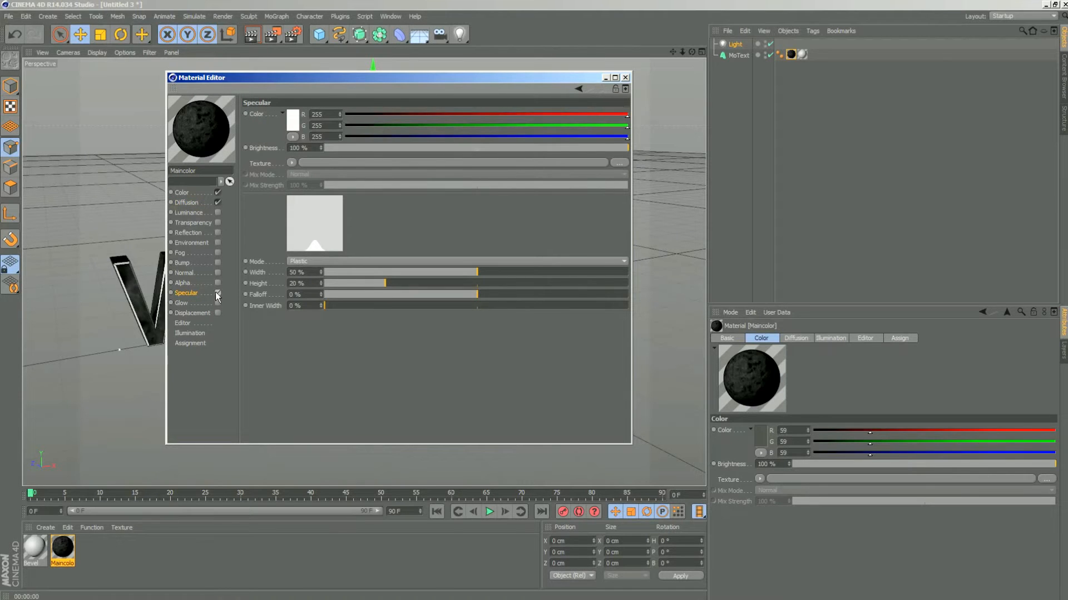
{"action": "left_click", "coordinate": [217, 293]}
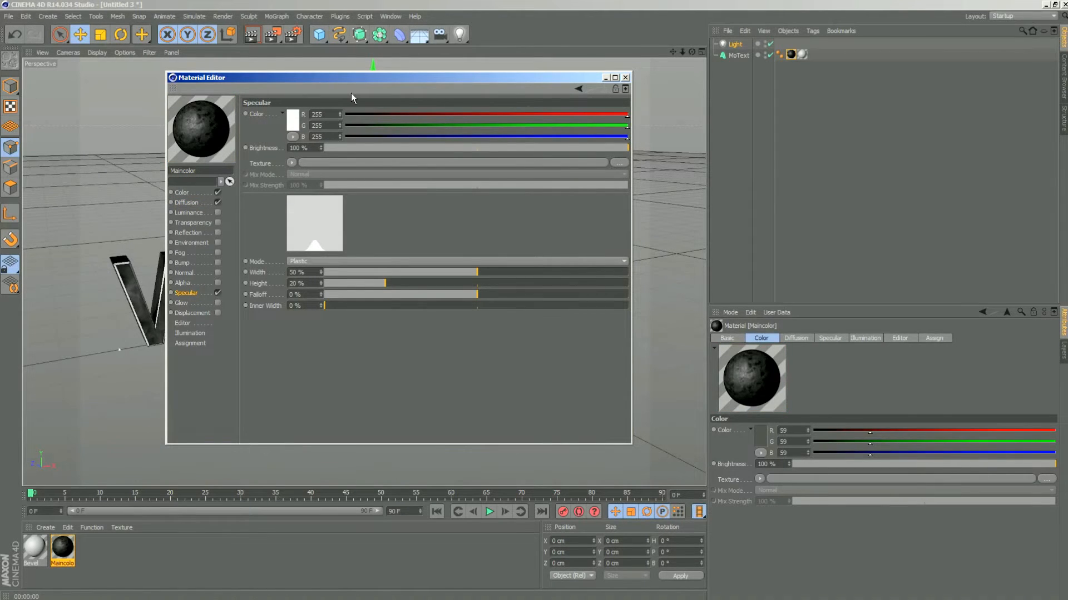
{"action": "left_click_drag", "start_coordinate": [358, 76], "coordinate": [698, 103]}
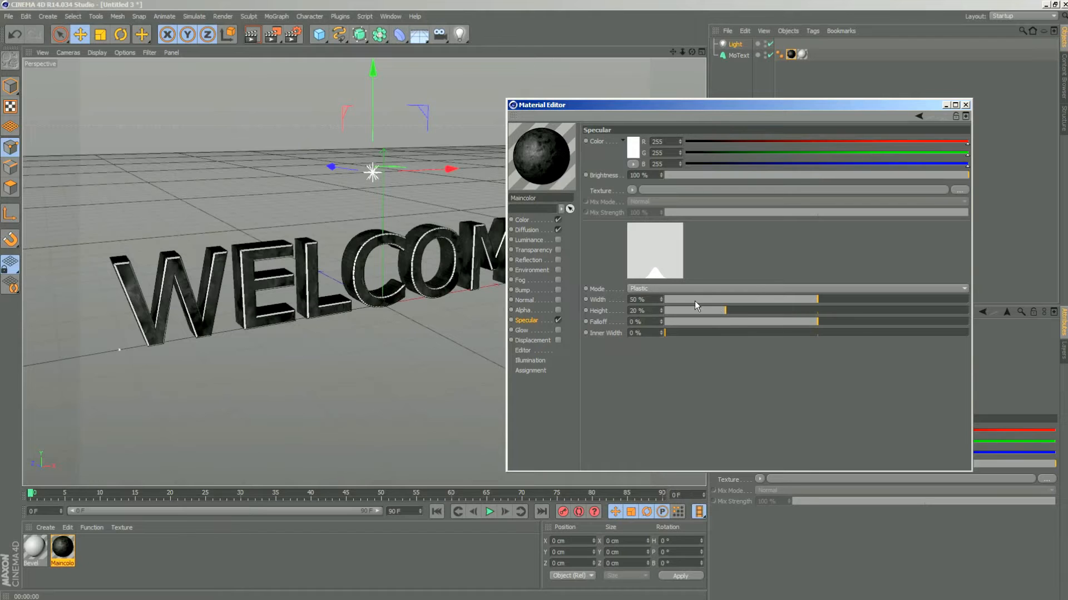
{"action": "left_click_drag", "start_coordinate": [735, 312], "coordinate": [989, 319]}
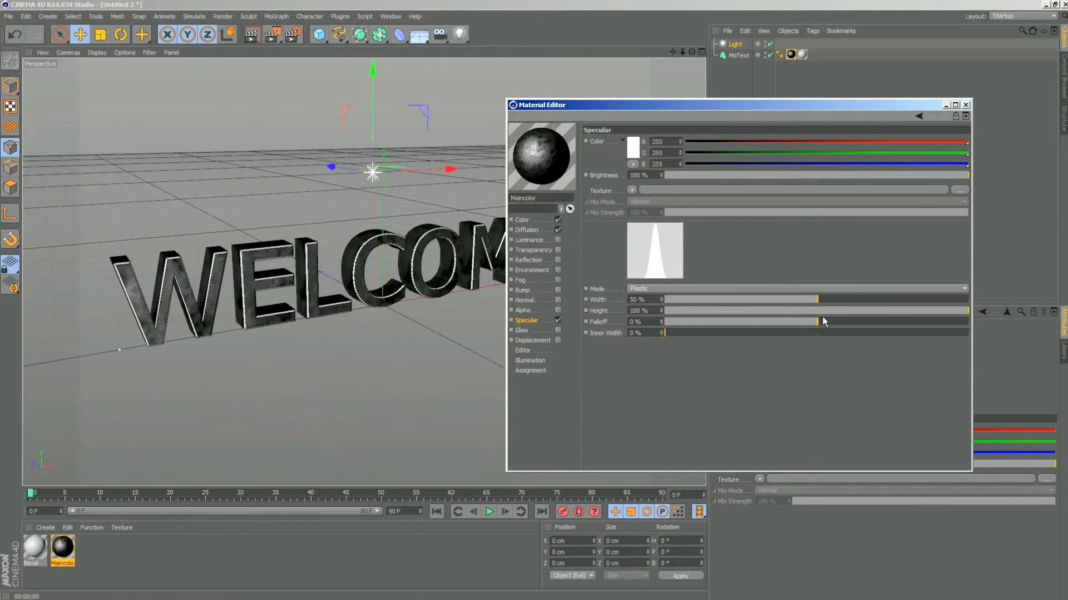
{"action": "left_click", "coordinate": [966, 105]}
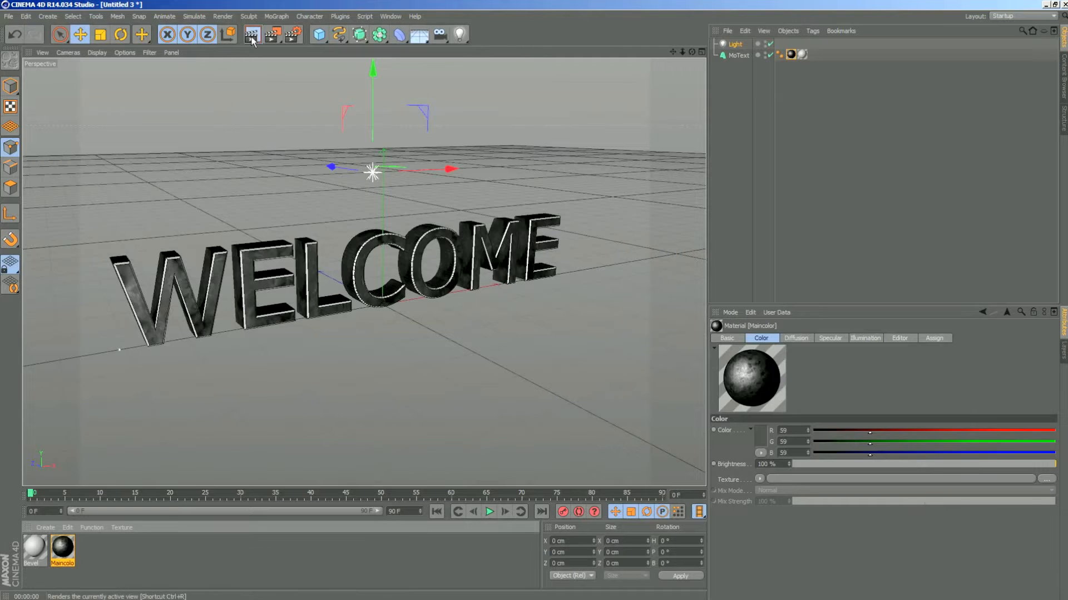
{"action": "left_click", "coordinate": [251, 36]}
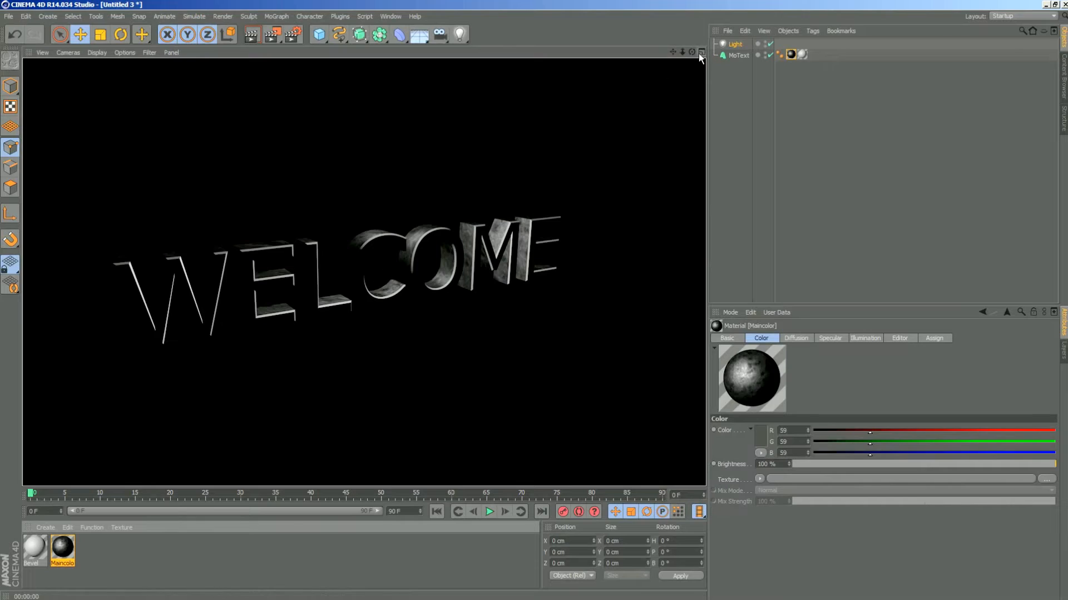
- Set the Maincolor specular to Metal mode with width 52 %, height 91 % and falloff 15 %
{"action": "left_click_drag", "start_coordinate": [692, 52], "coordinate": [576, 122]}
{"action": "double_click", "coordinate": [68, 549]}
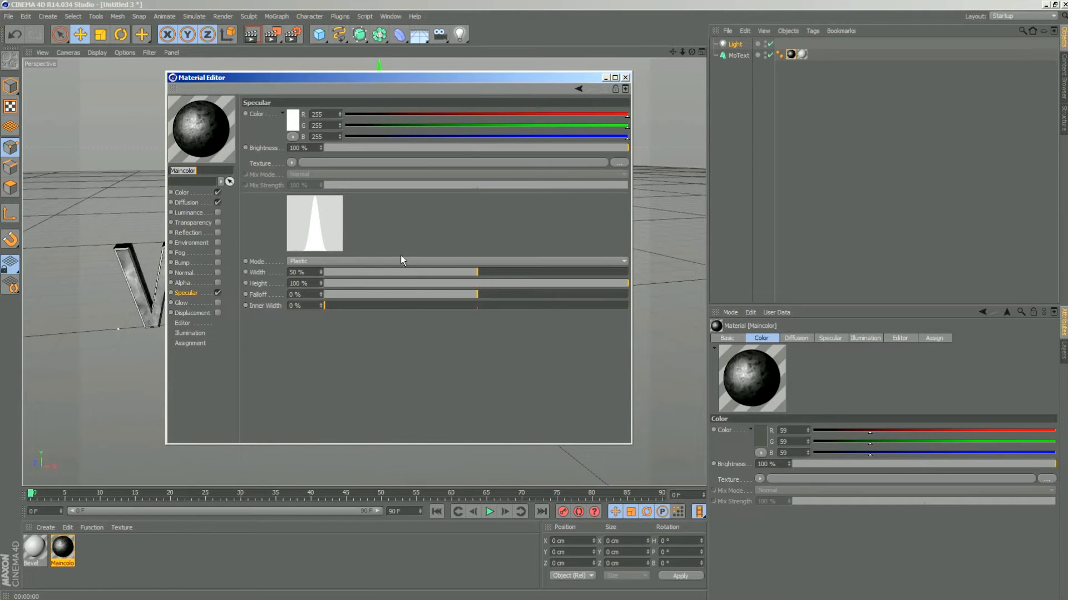
{"action": "left_click", "coordinate": [372, 262]}
{"action": "left_click", "coordinate": [359, 283]}
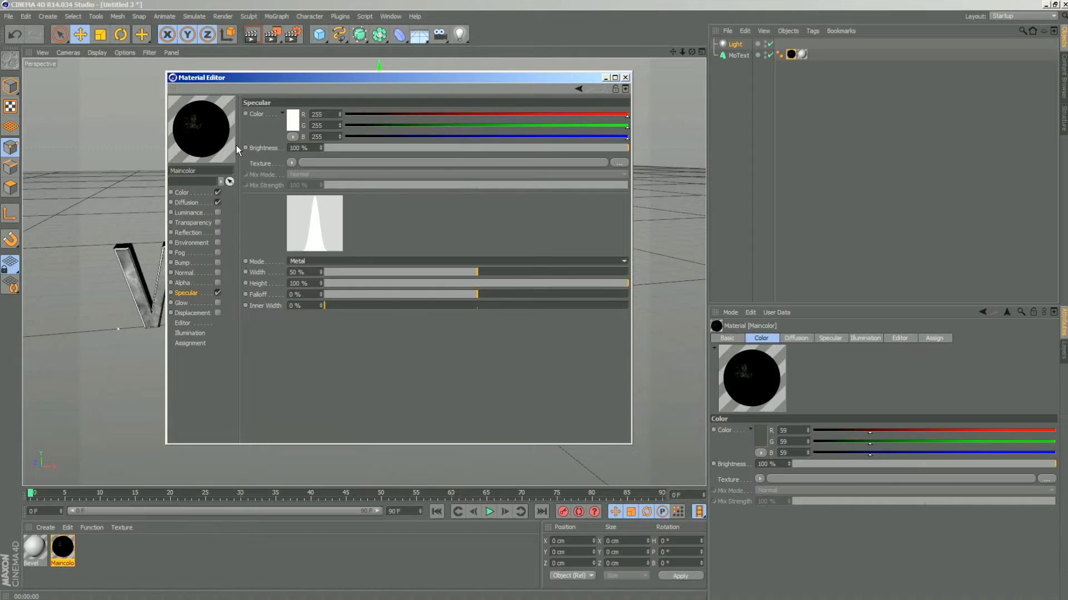
{"action": "mouse_move", "coordinate": [479, 295]}
{"action": "left_mouse_down"}
{"action": "mouse_move", "coordinate": [496, 295]}
{"action": "mouse_move", "coordinate": [482, 297]}
{"action": "left_mouse_up"}
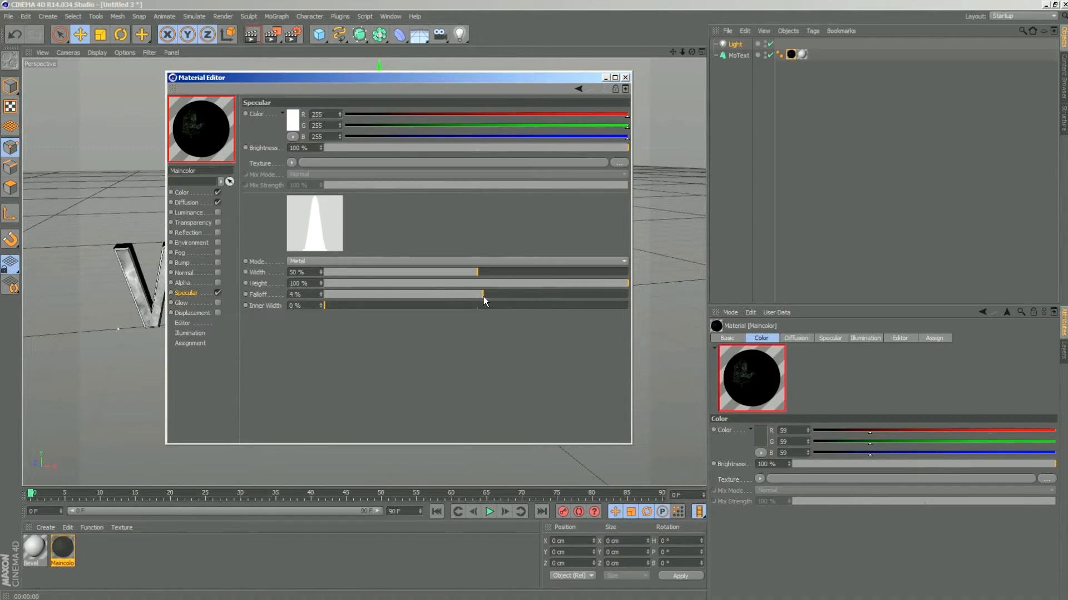
{"action": "left_click", "coordinate": [625, 282]}
{"action": "left_click_drag", "start_coordinate": [625, 282], "coordinate": [602, 283]}
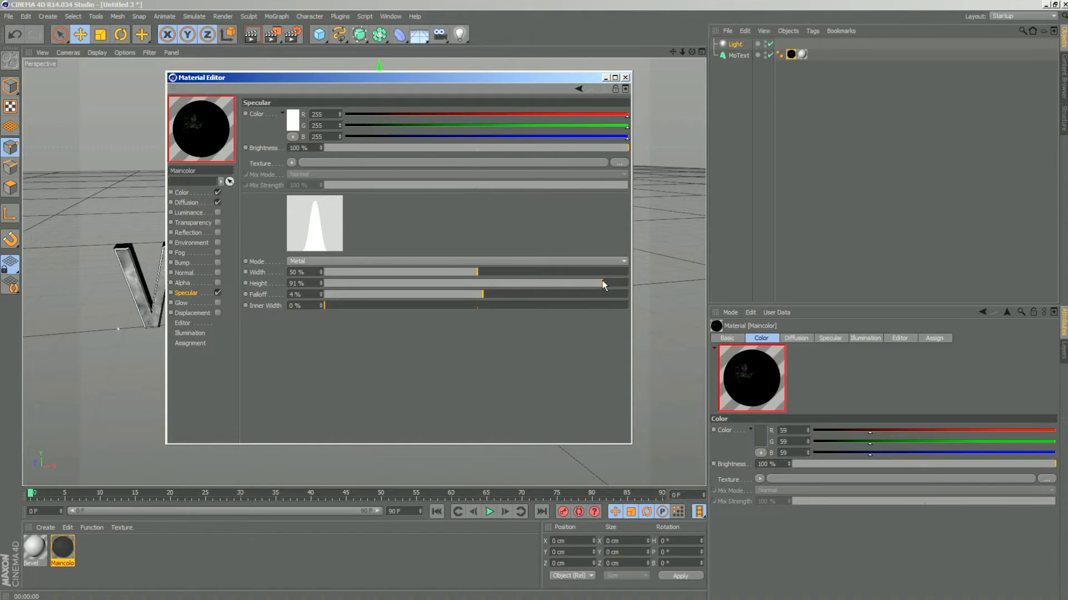
{"action": "mouse_move", "coordinate": [485, 293]}
{"action": "left_mouse_down"}
{"action": "mouse_move", "coordinate": [468, 289]}
{"action": "mouse_move", "coordinate": [500, 288]}
{"action": "mouse_move", "coordinate": [483, 272]}
{"action": "left_mouse_up"}
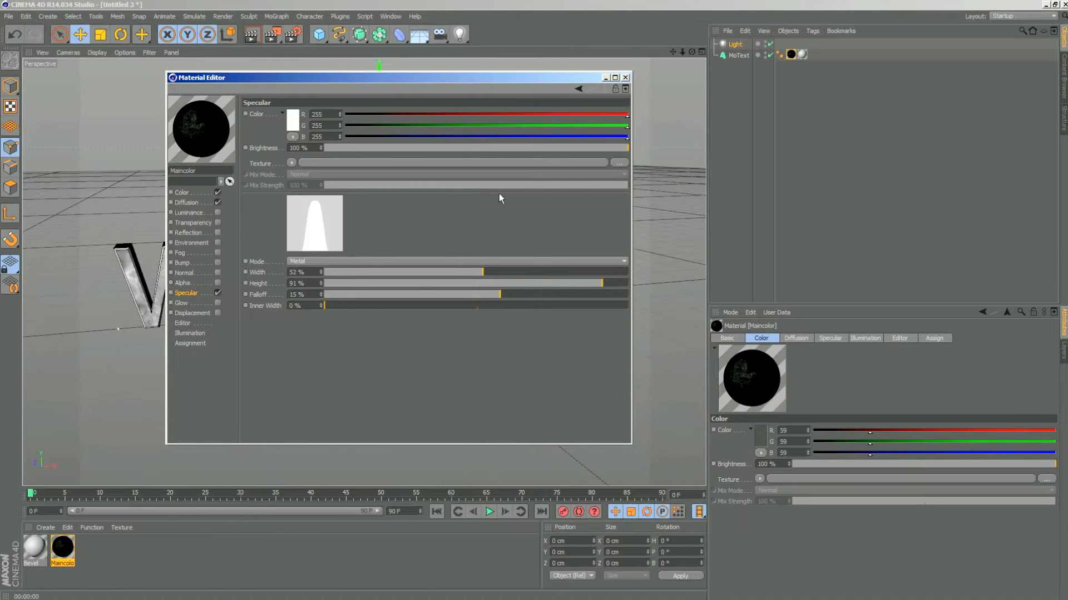
- Close the material settings and render the text from two viewing angles to check the metal specular
{"action": "left_click", "coordinate": [625, 77]}
{"action": "left_click", "coordinate": [251, 34]}
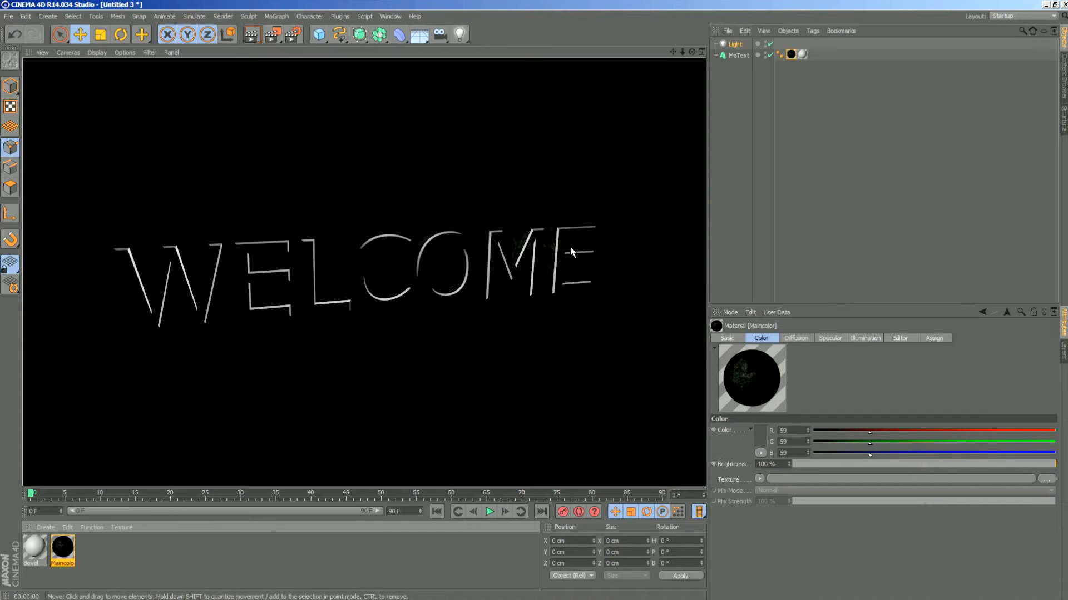
{"action": "left_click_drag", "start_coordinate": [692, 51], "coordinate": [632, 51]}
{"action": "left_click", "coordinate": [252, 34]}
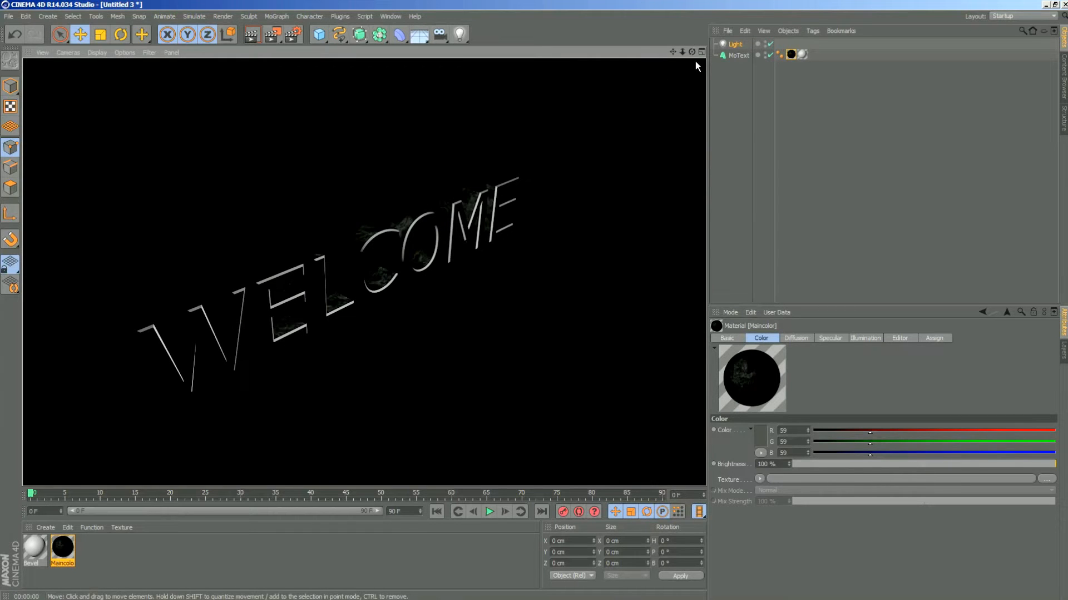
{"action": "left_click_drag", "start_coordinate": [691, 51], "coordinate": [645, 33]}
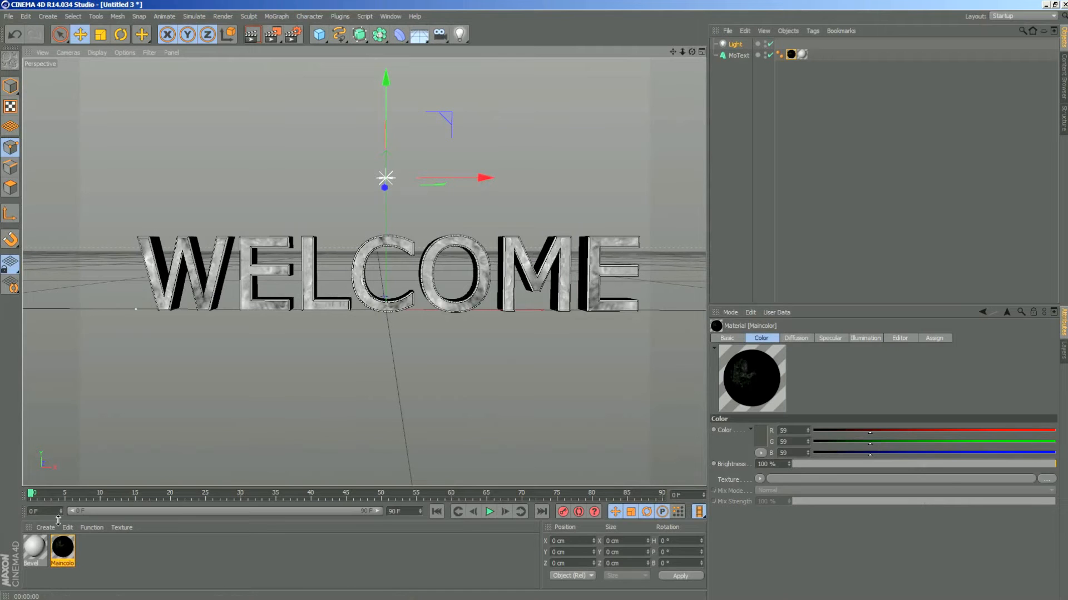
- Change the Bevel material's color to a dark gray with RGB 39, 39, 39
{"action": "left_click", "coordinate": [34, 549]}
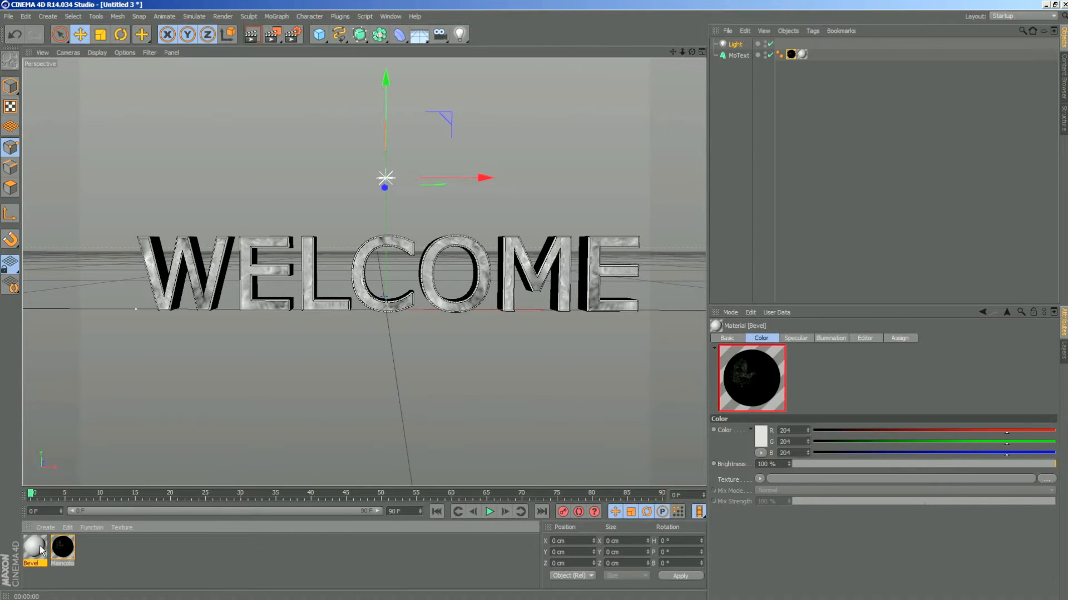
{"action": "double_click", "coordinate": [32, 547]}
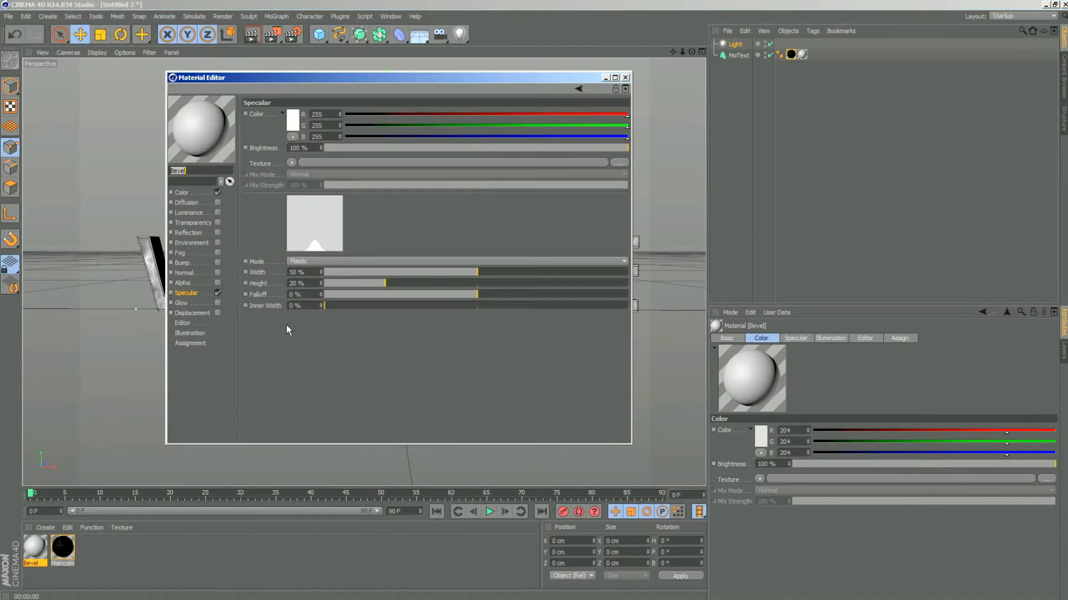
{"action": "left_click", "coordinate": [184, 192]}
{"action": "left_click", "coordinate": [295, 117]}
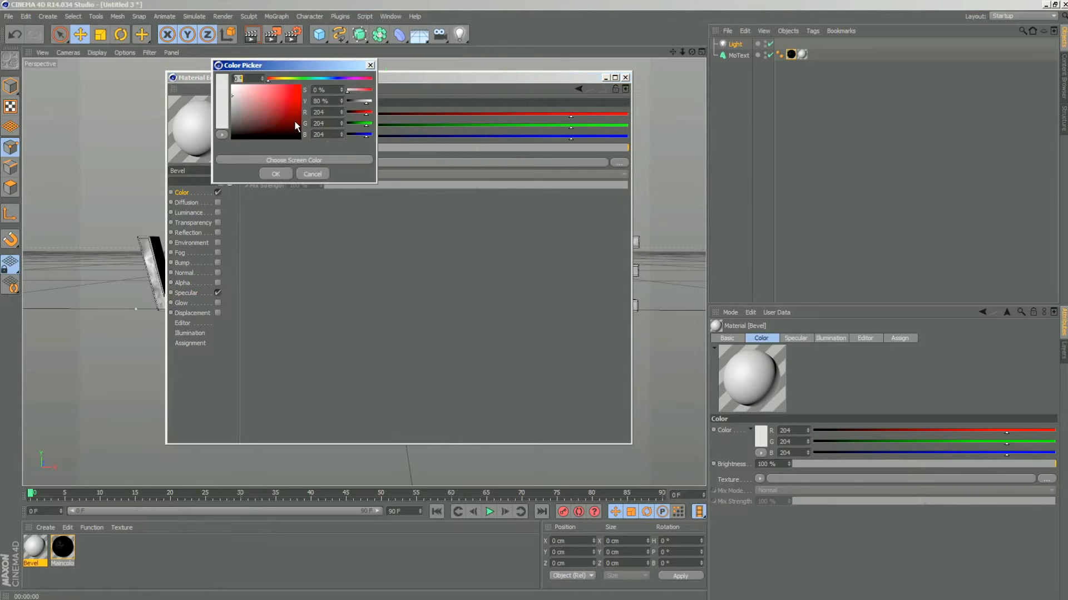
{"action": "left_click_drag", "start_coordinate": [262, 124], "coordinate": [209, 138]}
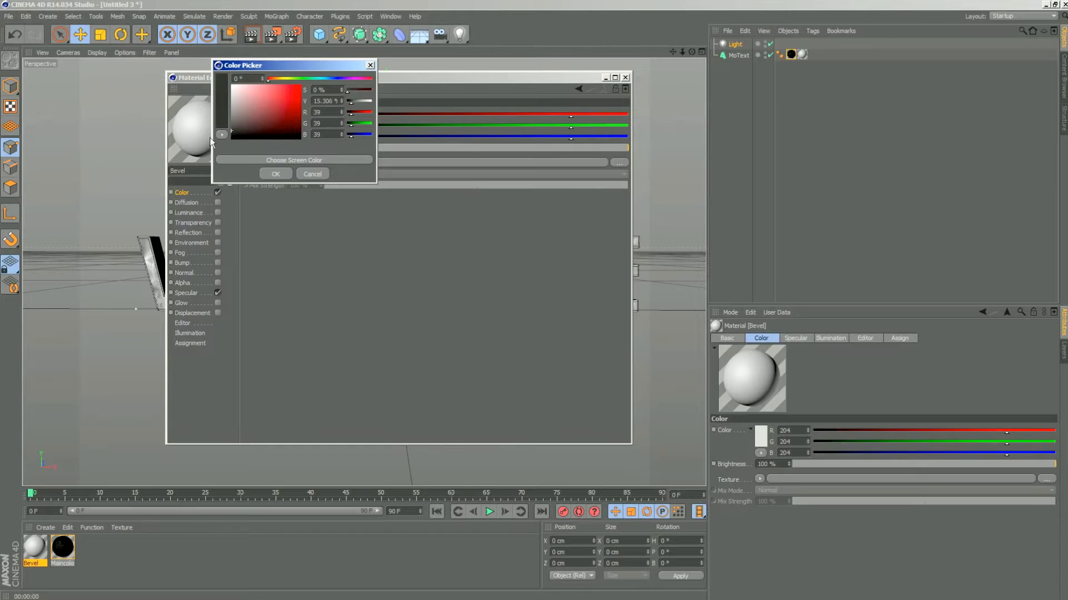
{"action": "left_click", "coordinate": [275, 174]}
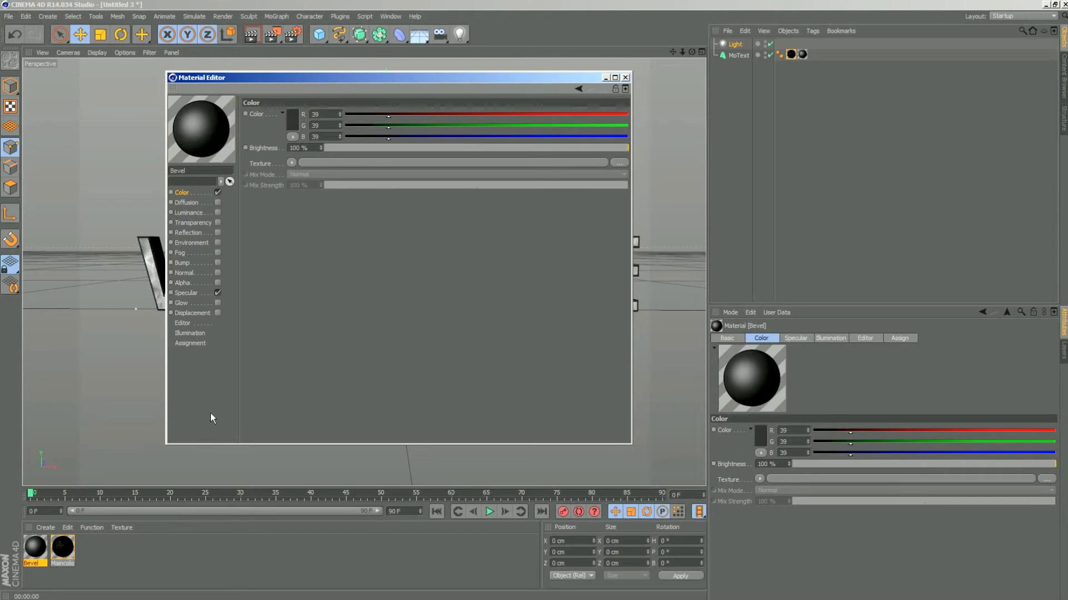
- Set the Bevel material's Plastic specular to width 51 %, height 100 % and falloff -20 %, close its settings, and render the view
{"action": "left_click", "coordinate": [188, 293]}
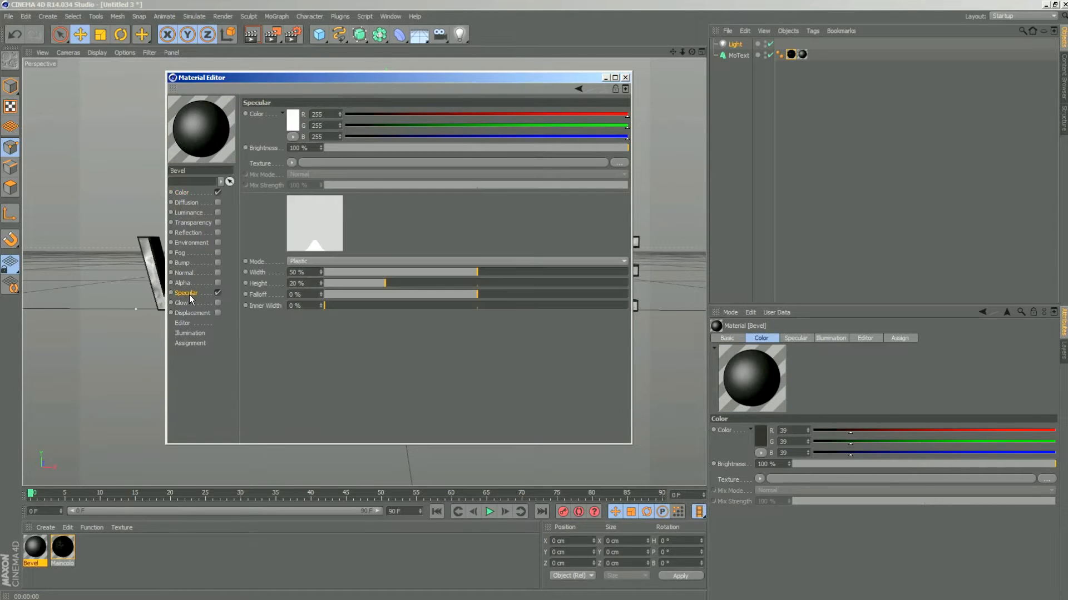
{"action": "left_click", "coordinate": [324, 261]}
{"action": "left_click", "coordinate": [311, 274]}
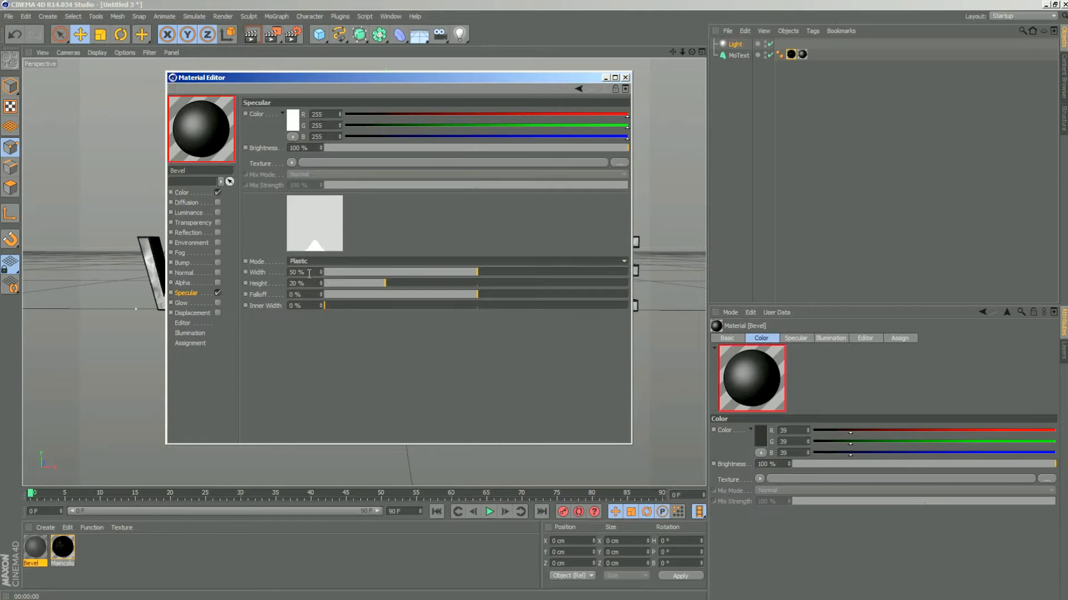
{"action": "left_click", "coordinate": [479, 273]}
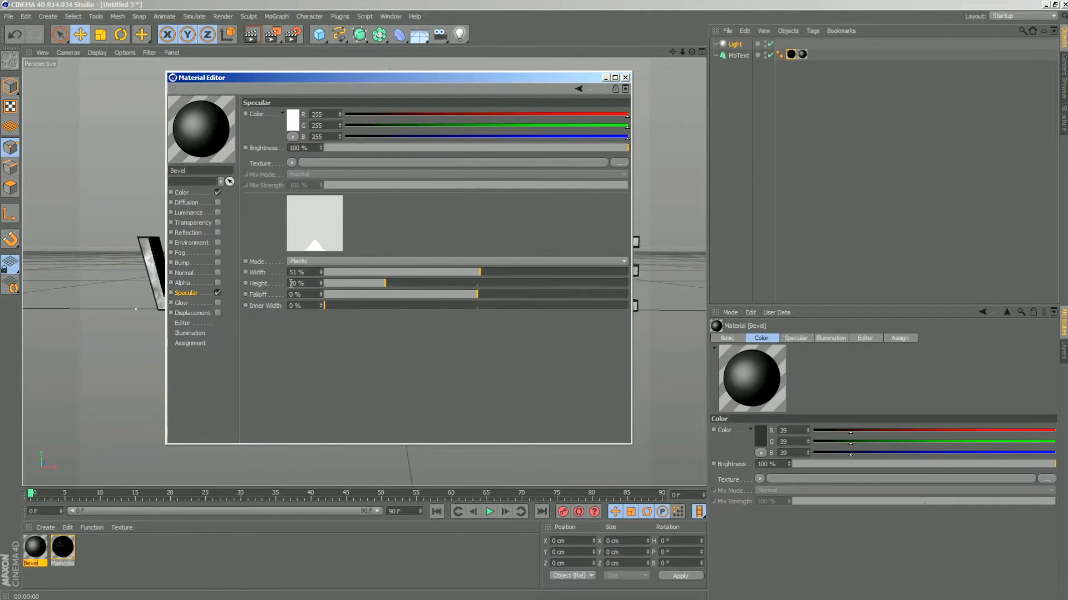
{"action": "left_click_drag", "start_coordinate": [385, 285], "coordinate": [677, 285]}
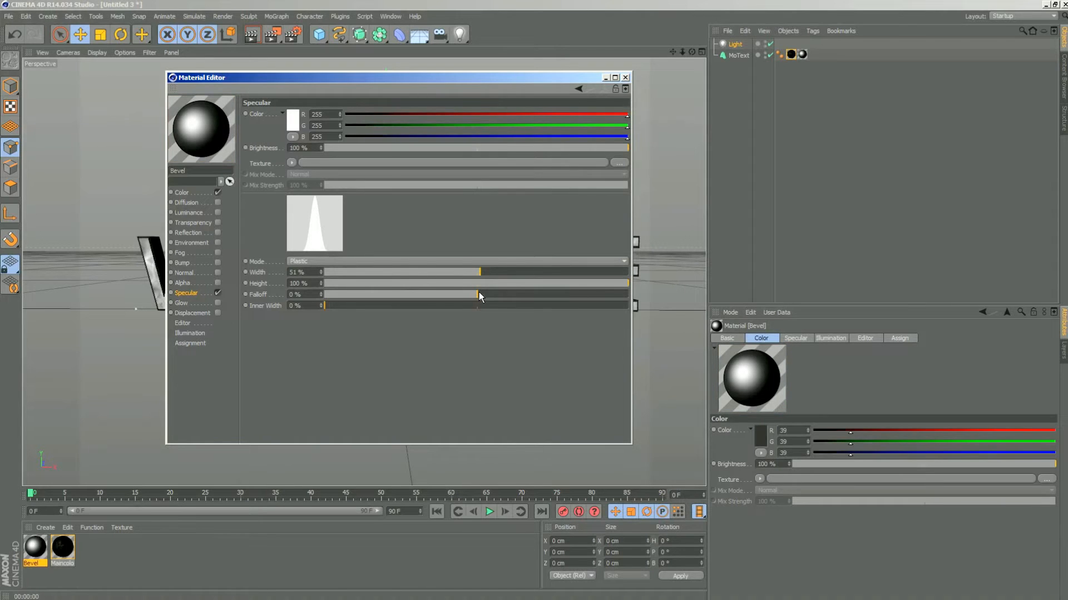
{"action": "left_click_drag", "start_coordinate": [477, 292], "coordinate": [445, 295]}
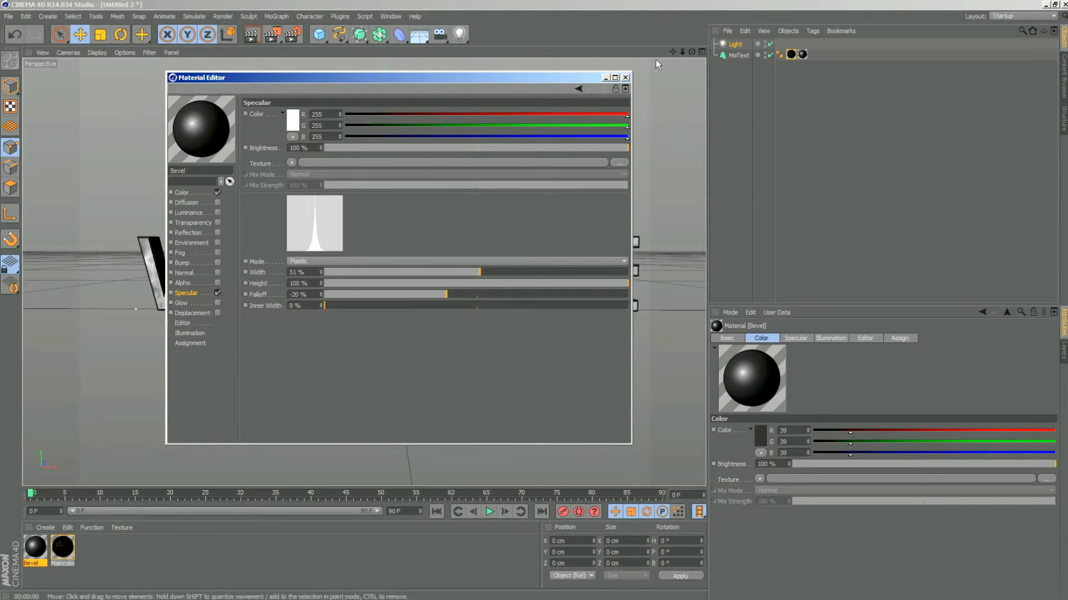
{"action": "left_click", "coordinate": [625, 78]}
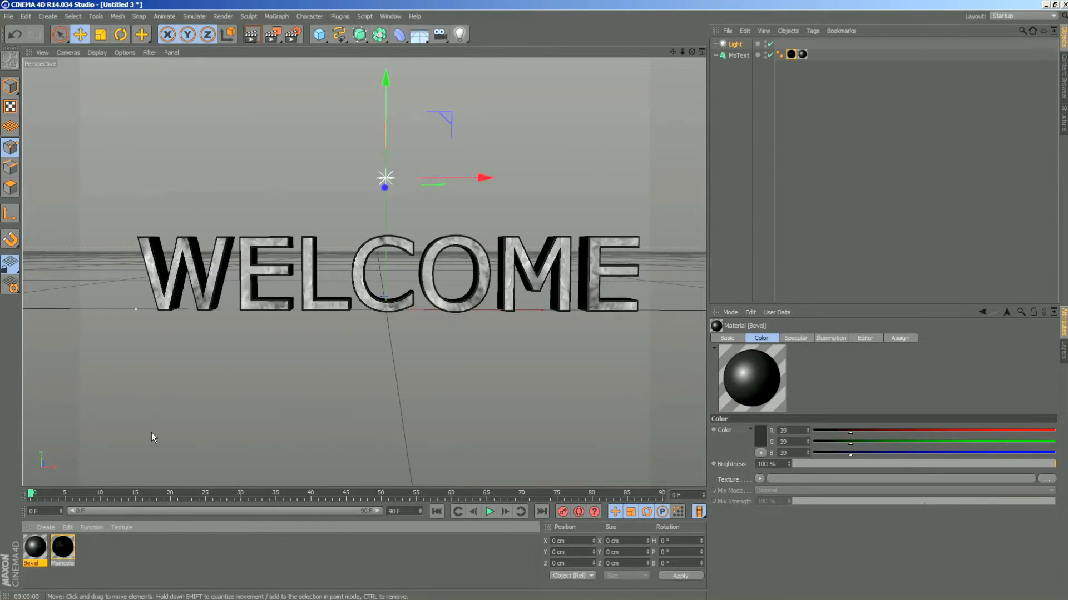
{"action": "left_click", "coordinate": [252, 34]}
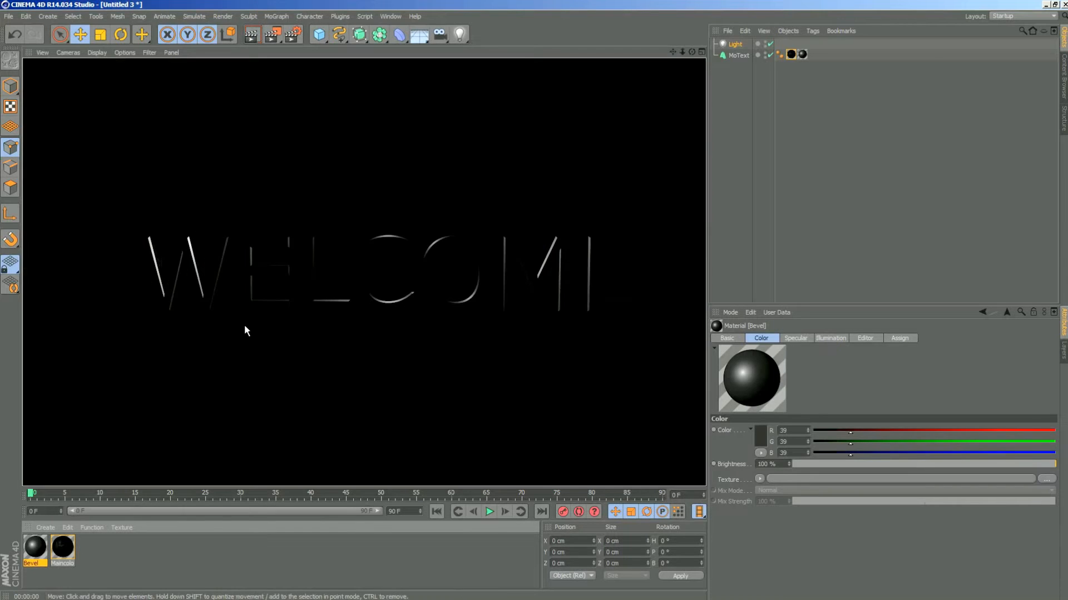
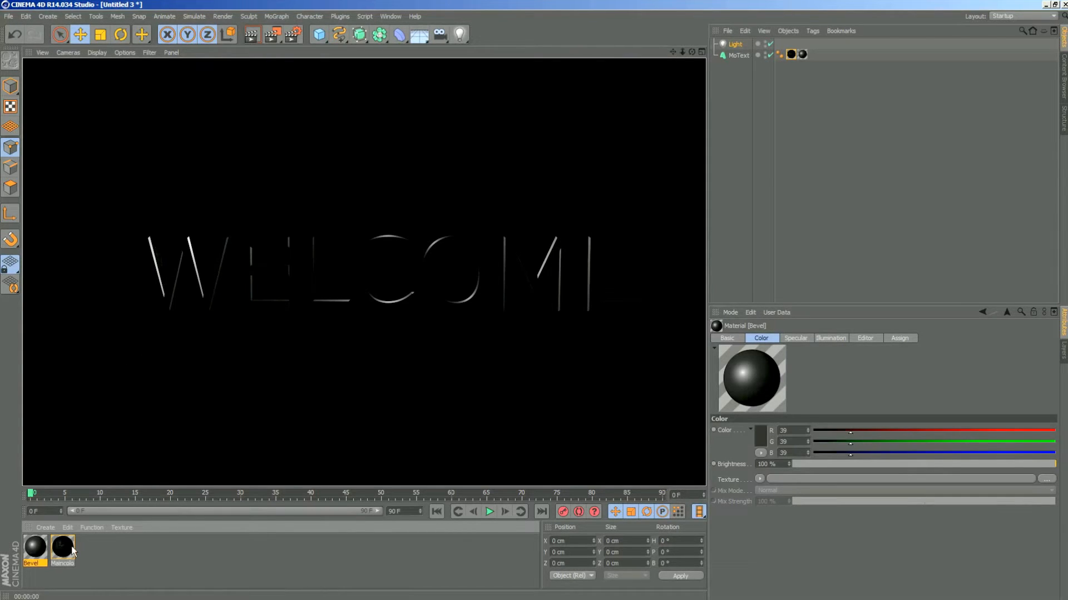
- Enable Reflection on the Bevel material, close its settings, and render the view
{"action": "double_click", "coordinate": [35, 547]}
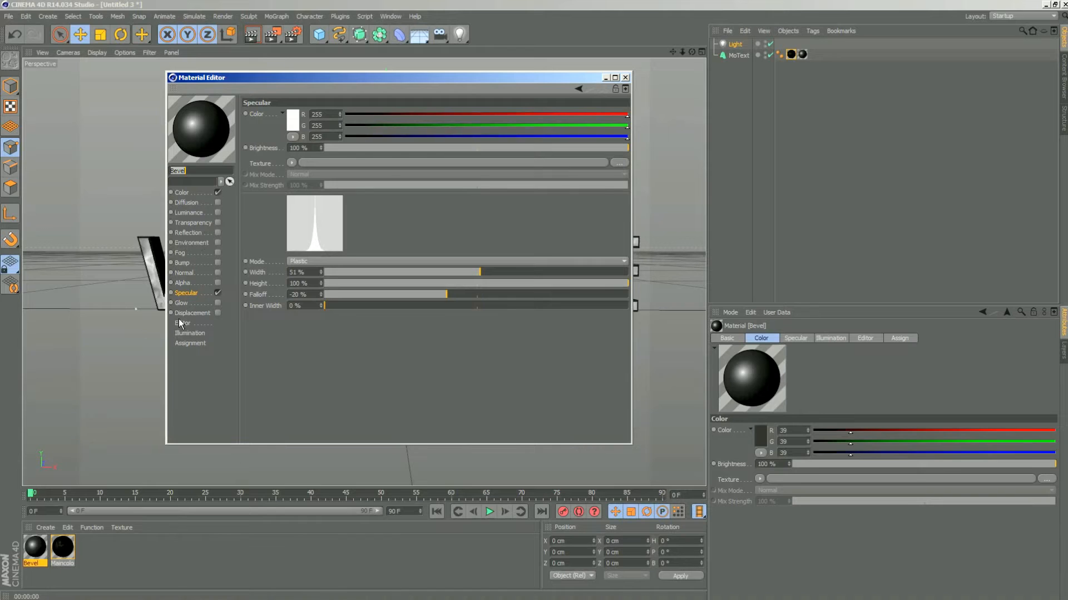
{"action": "left_click", "coordinate": [218, 232]}
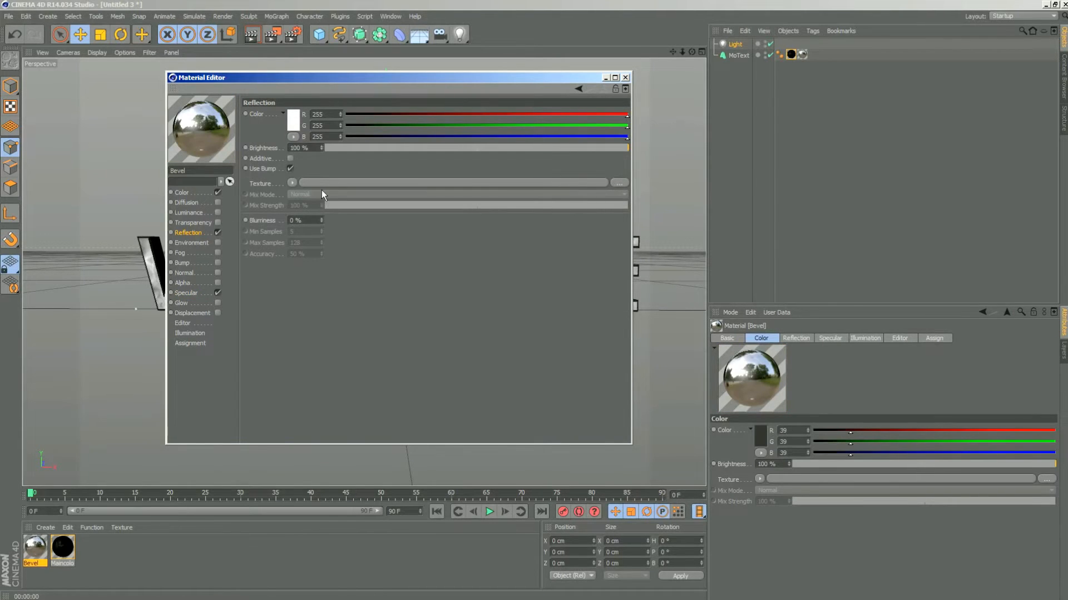
{"action": "left_click", "coordinate": [625, 78]}
{"action": "left_click", "coordinate": [253, 35]}
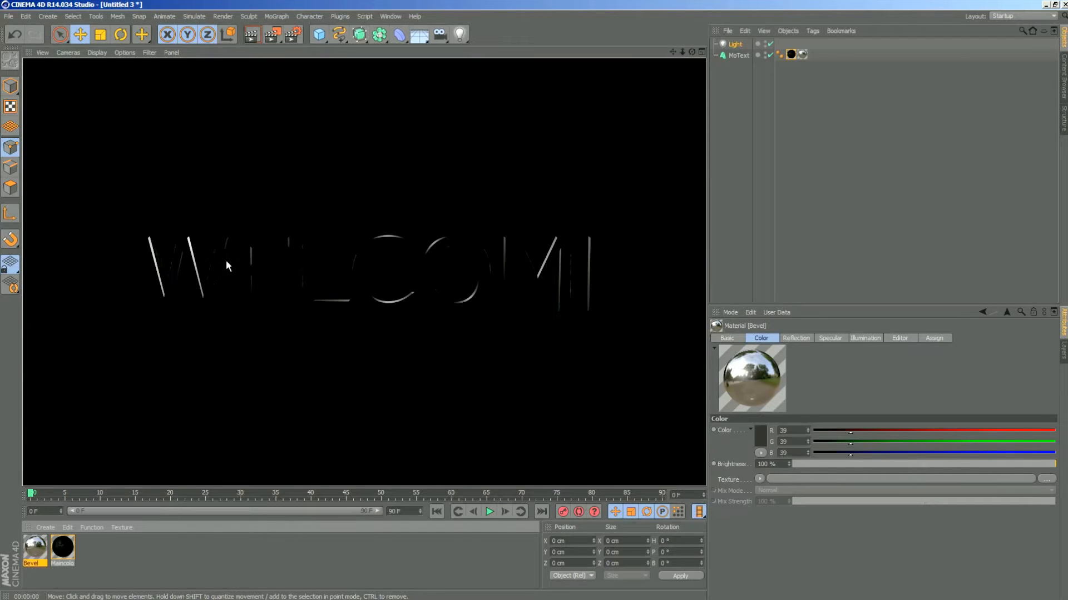
{"action": "left_click", "coordinate": [211, 285]}
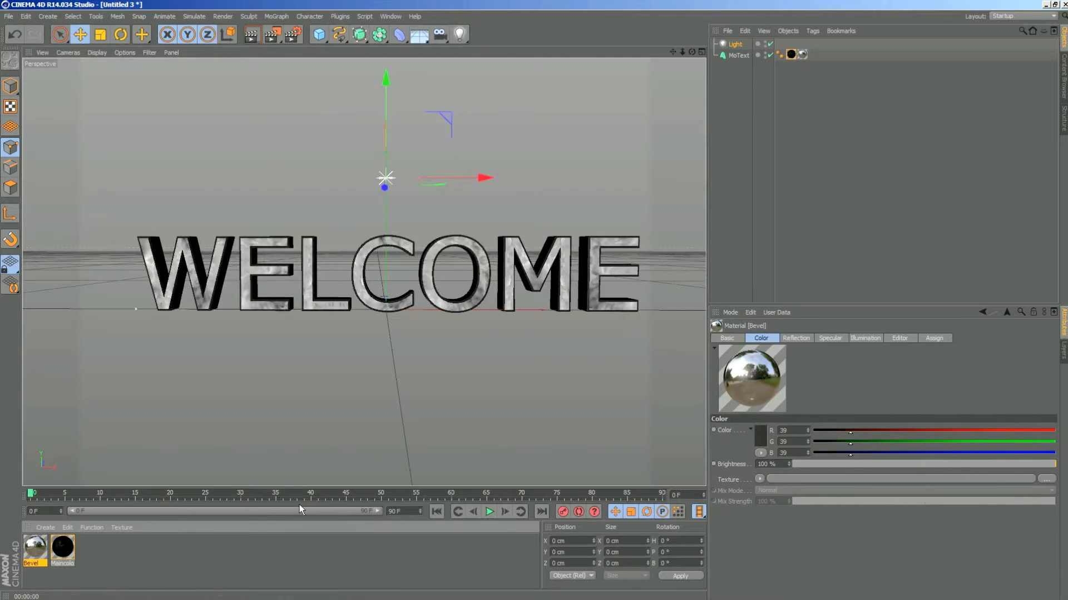
- Reframe the WELCOME text from a closer, slightly different angle and render it to check the bevel reflection
{"action": "left_click", "coordinate": [734, 44]}
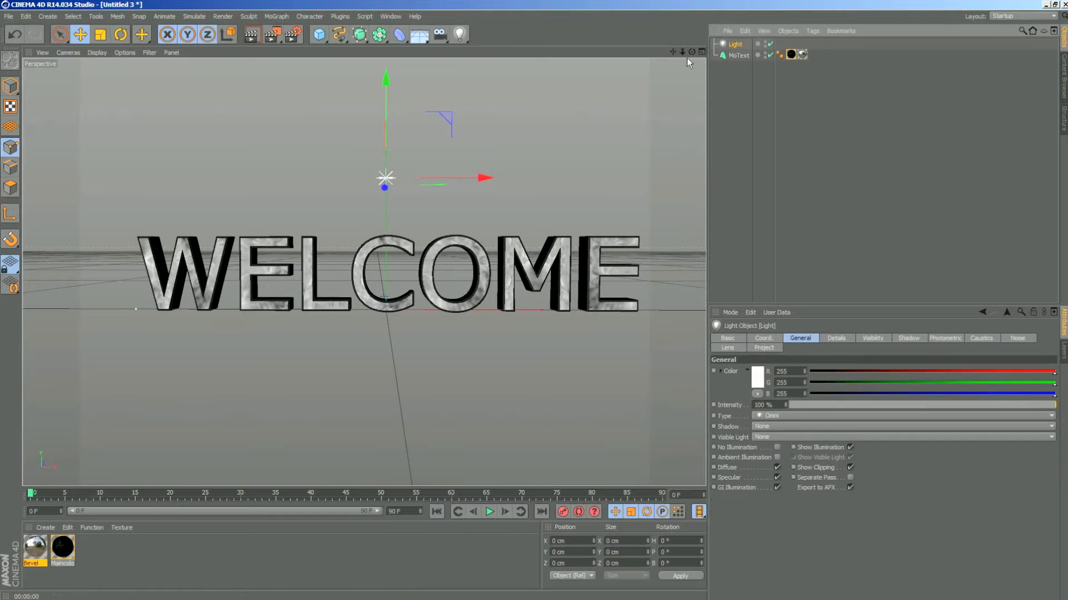
{"action": "left_click_drag", "start_coordinate": [692, 52], "coordinate": [823, 6]}
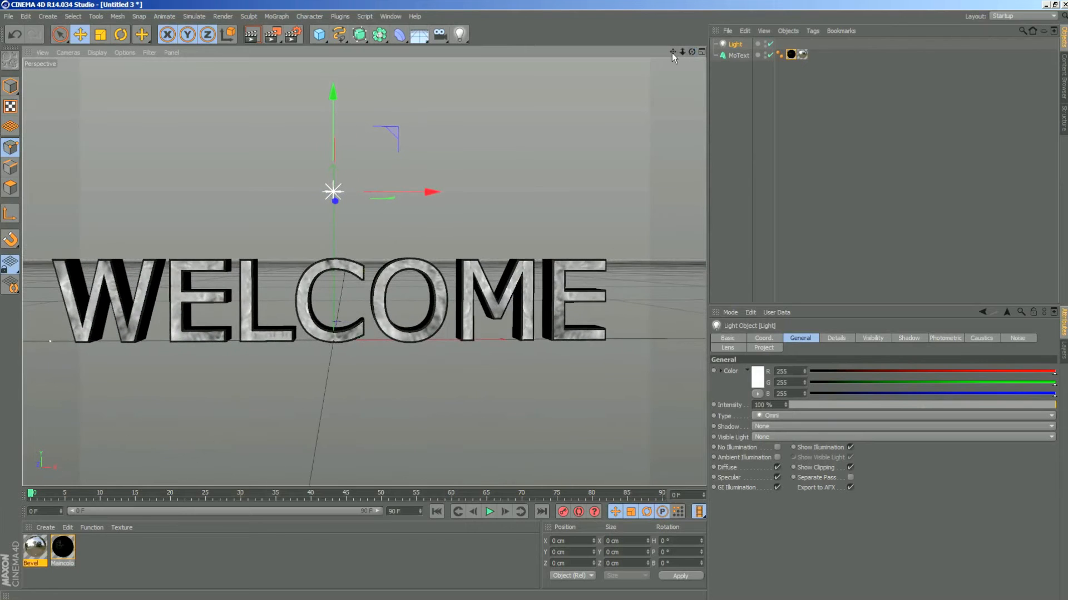
{"action": "left_click_drag", "start_coordinate": [673, 52], "coordinate": [700, 52]}
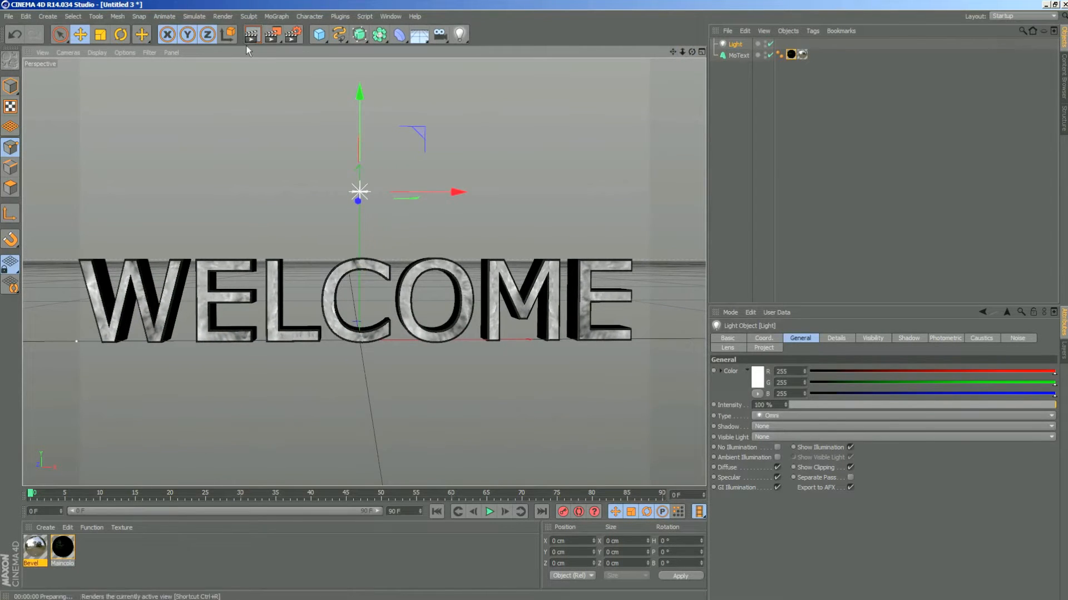
{"action": "left_click", "coordinate": [248, 42]}
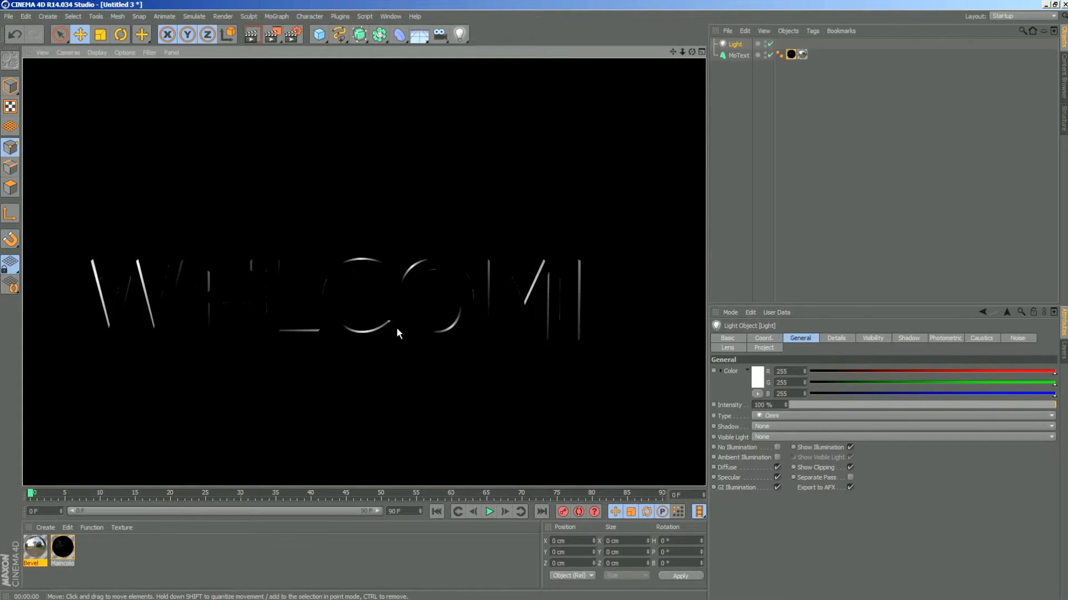
{"action": "left_click", "coordinate": [733, 47]}
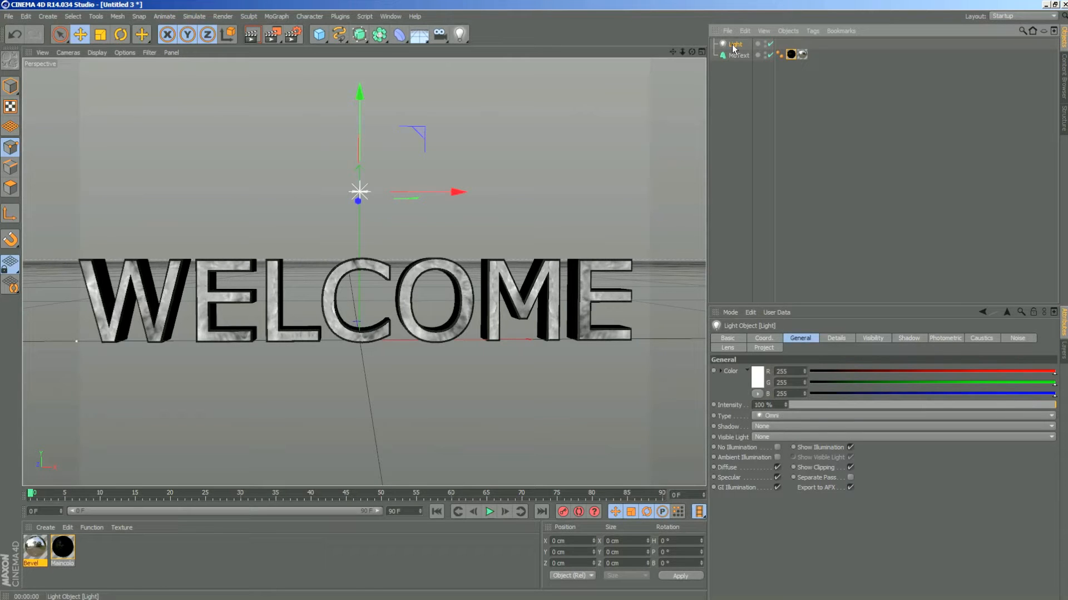
{"action": "left_click", "coordinate": [251, 34]}
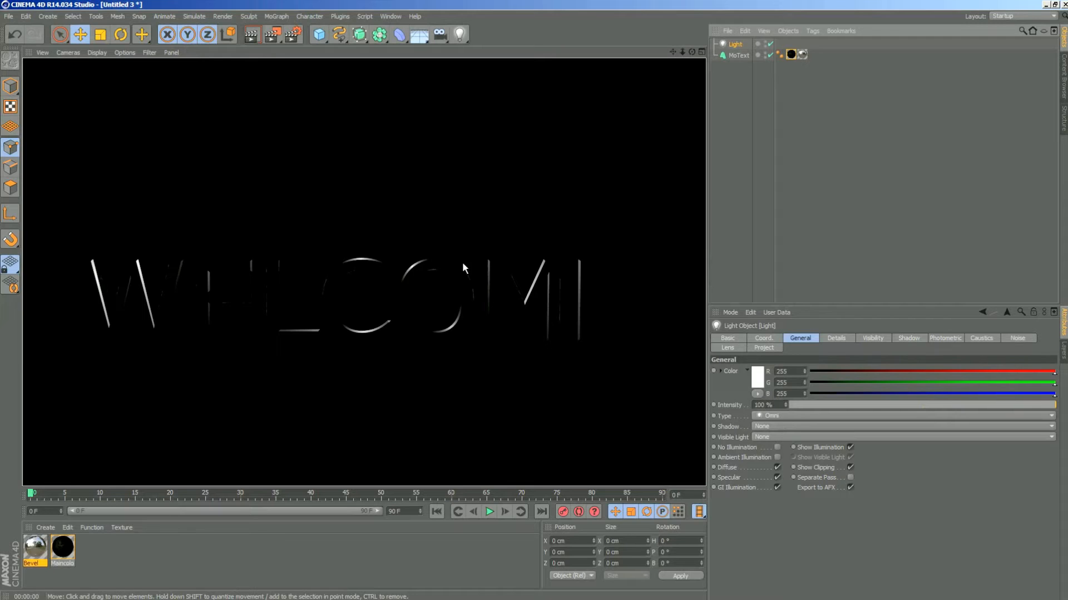
- Duplicate the light and move the copy along the X axis until it sits above the letter W
{"action": "left_click", "coordinate": [734, 45]}
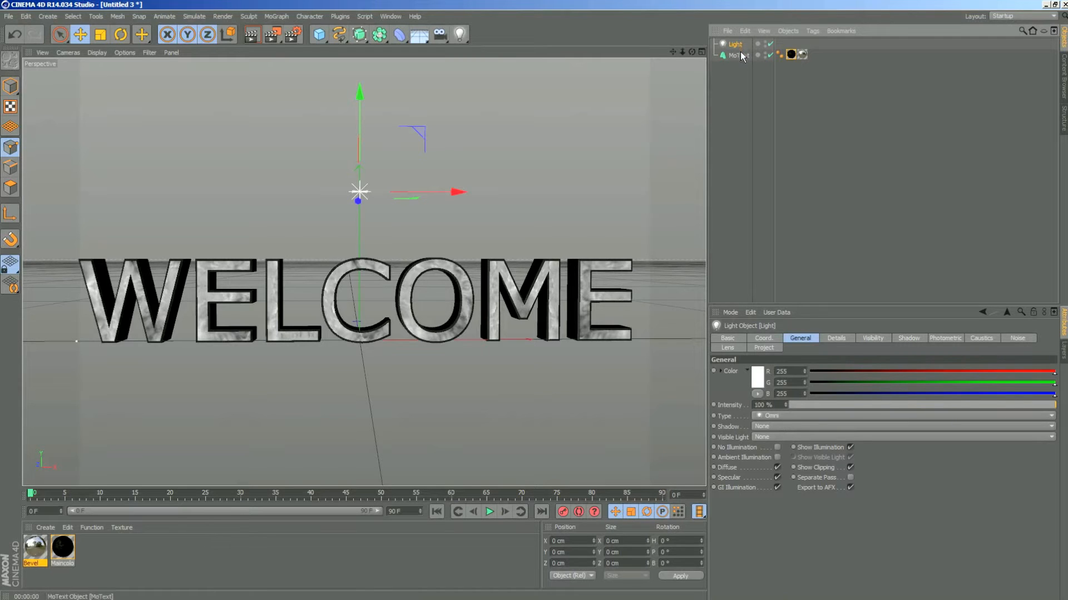
{"action": "key", "text": "ctrl+c"}
{"action": "key", "text": "ctrl+v"}
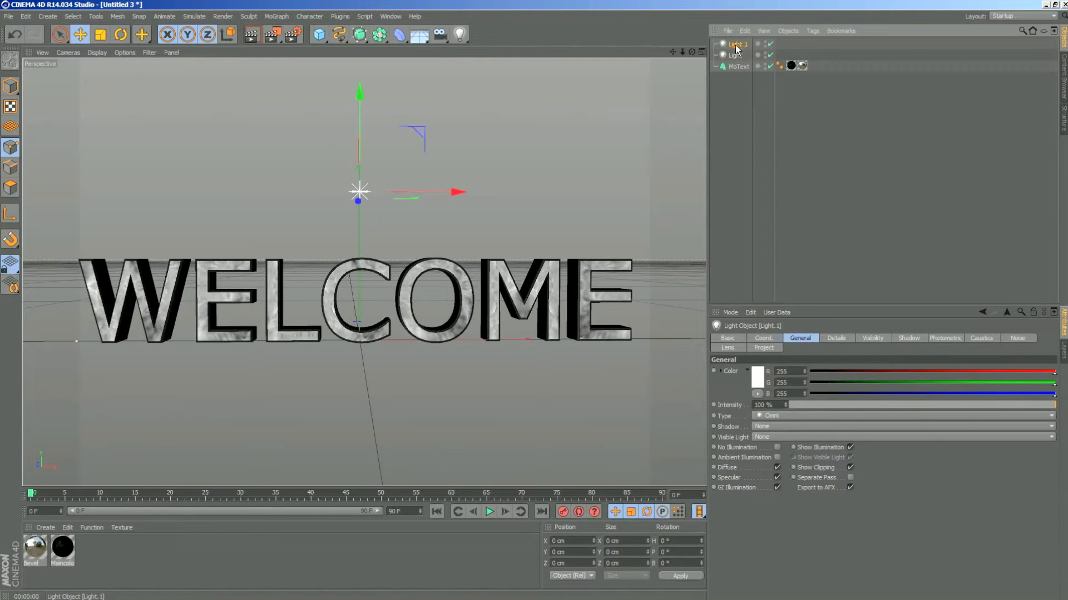
{"action": "left_click_drag", "start_coordinate": [465, 192], "coordinate": [292, 192]}
{"action": "left_click_drag", "start_coordinate": [248, 192], "coordinate": [241, 192]}
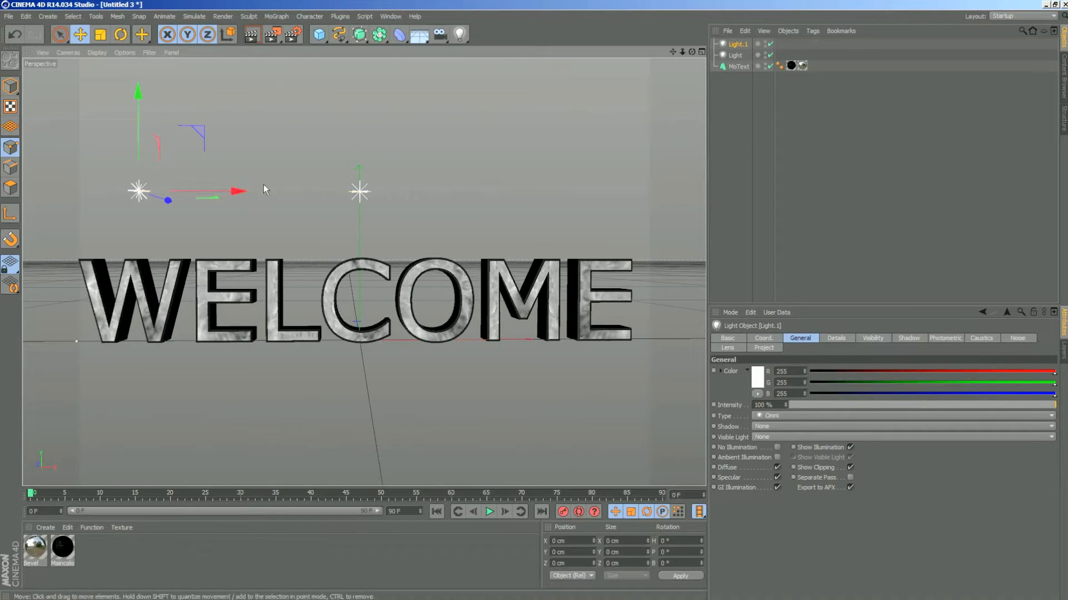
- Duplicate the light above the W, move the copy along the X axis to above the final E, and render the view
{"action": "left_click", "coordinate": [735, 55]}
{"action": "left_click", "coordinate": [737, 44]}
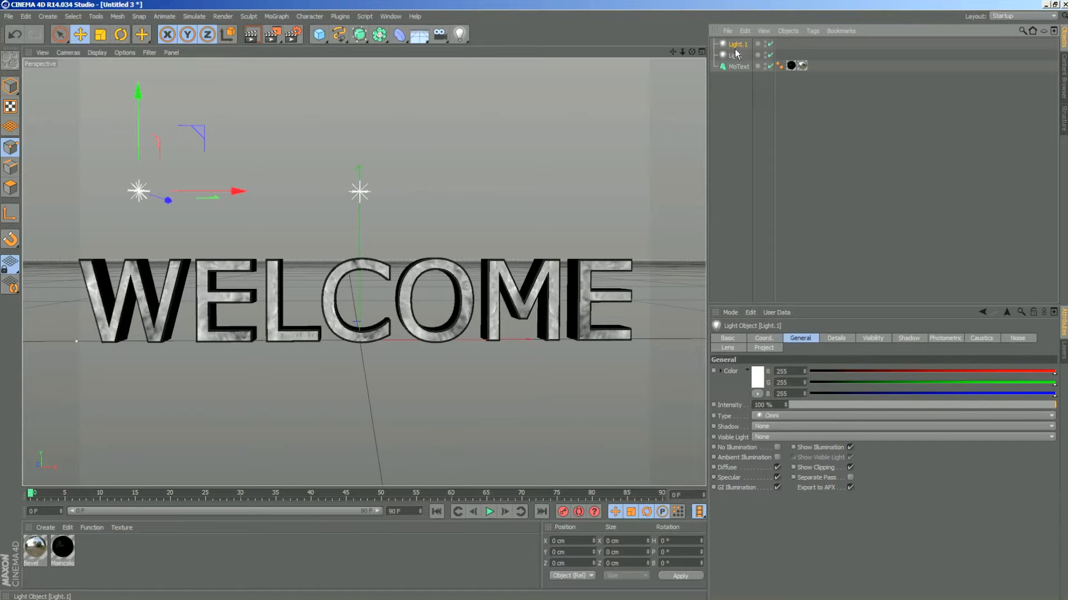
{"action": "key", "text": "ctrl+c"}
{"action": "key", "text": "ctrl+v"}
{"action": "left_click_drag", "start_coordinate": [242, 193], "coordinate": [665, 204]}
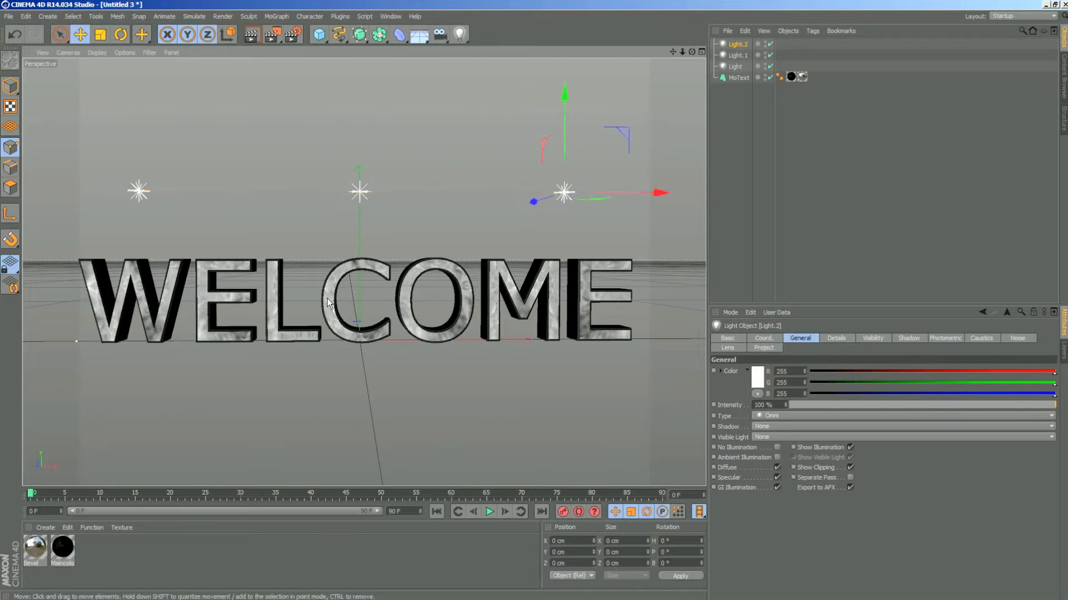
{"action": "left_click", "coordinate": [251, 36]}
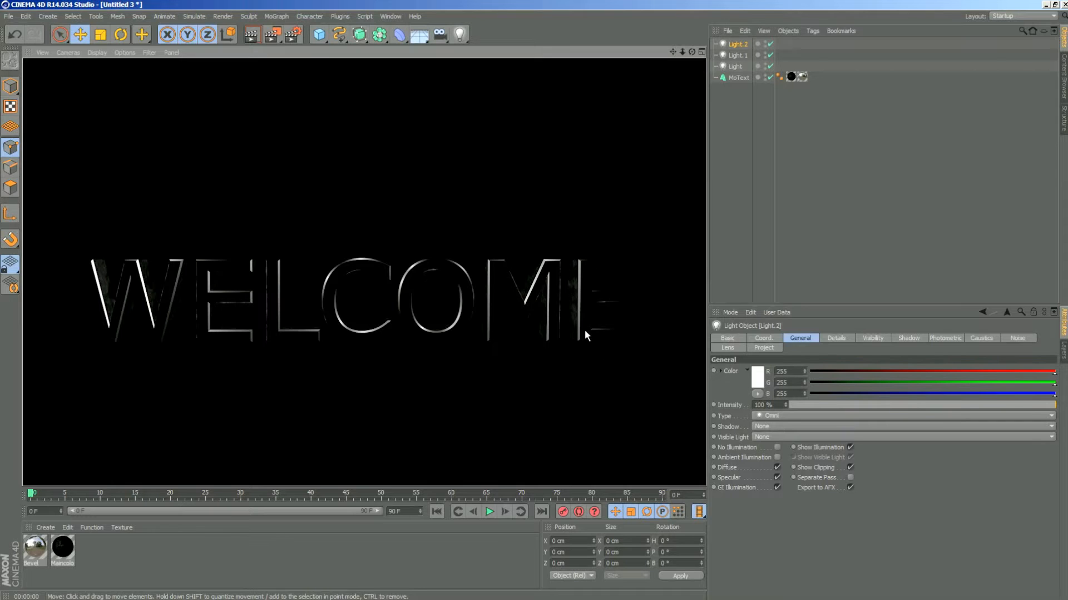
- Move Light.2 farther along the X axis, just past the outer edge of the final E, and render the text
{"action": "left_click_drag", "start_coordinate": [692, 53], "coordinate": [656, 53]}
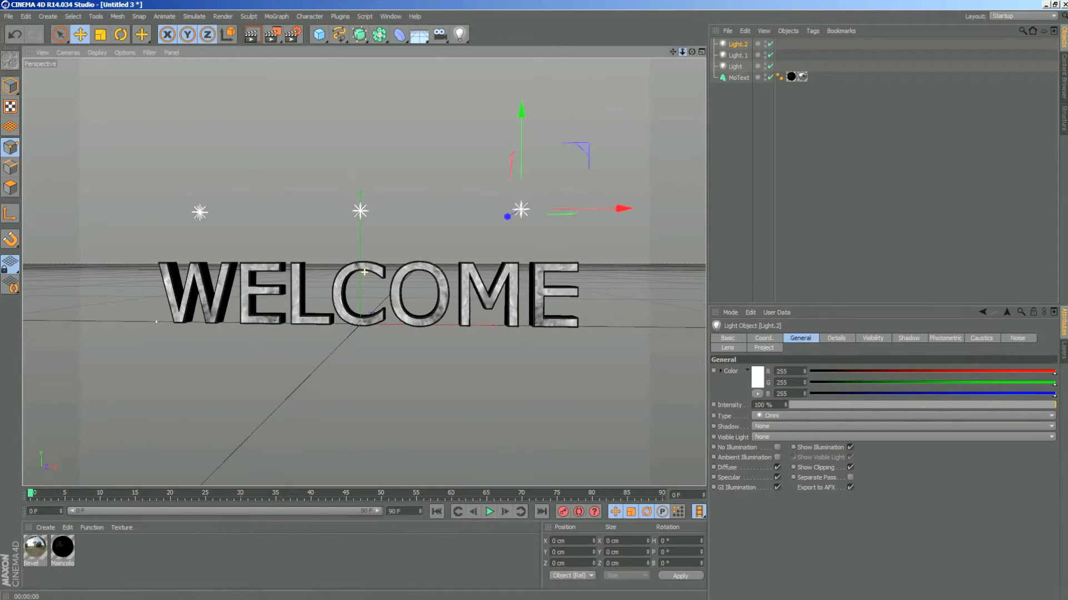
{"action": "left_click", "coordinate": [251, 35]}
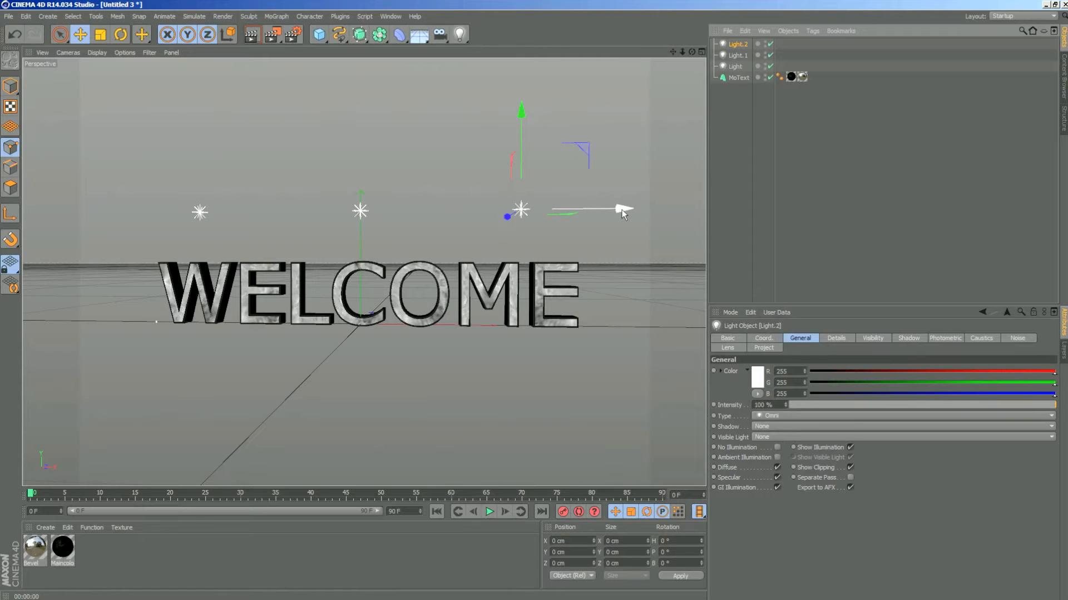
{"action": "left_click_drag", "start_coordinate": [621, 209], "coordinate": [691, 206]}
{"action": "left_click", "coordinate": [253, 37]}
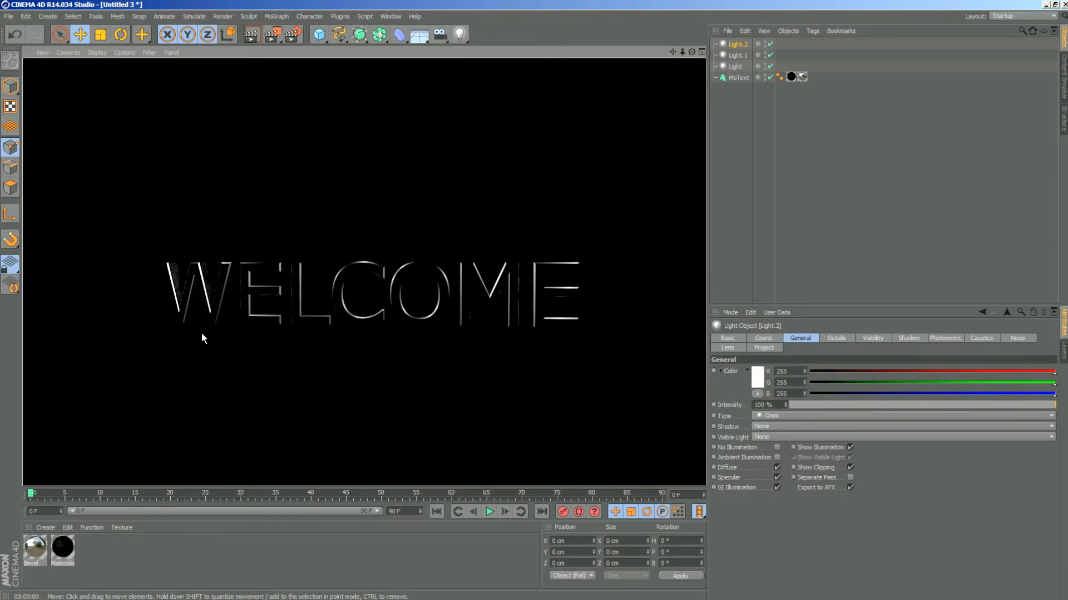
- Duplicate all three lights together, move the copies straight down below the text, and render the view
{"action": "left_click", "coordinate": [739, 49]}
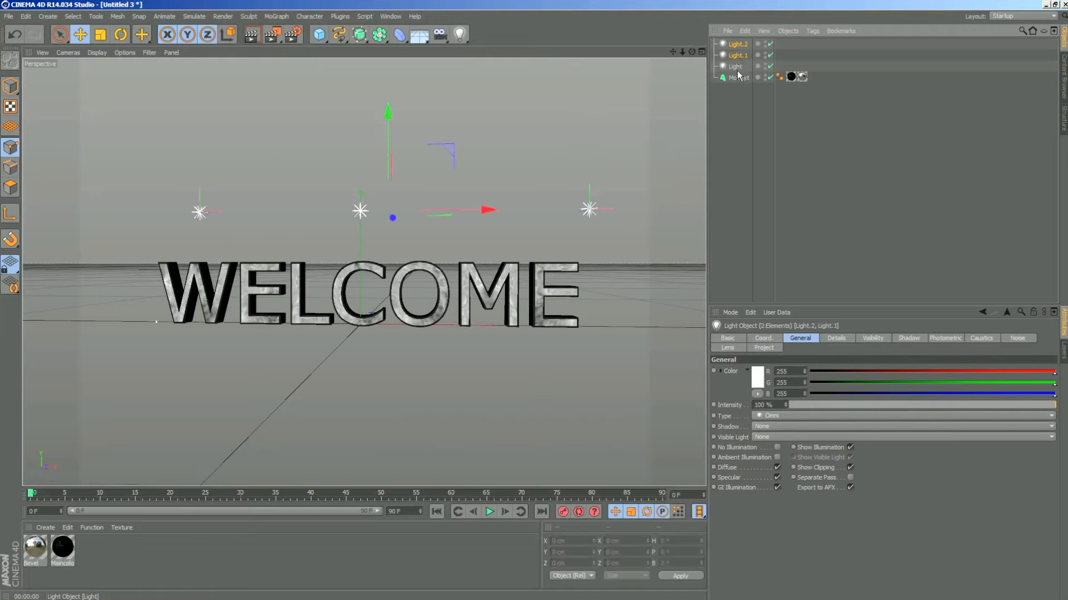
{"action": "left_click", "coordinate": [830, 136]}
{"action": "left_click", "coordinate": [737, 44]}
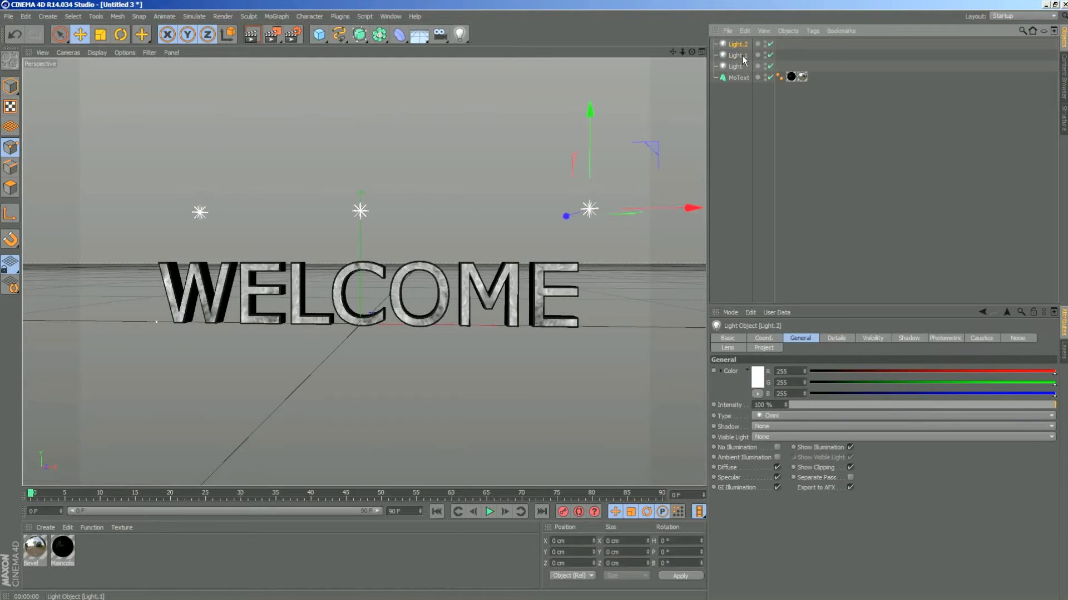
{"action": "left_click", "coordinate": [735, 65], "text": "shift"}
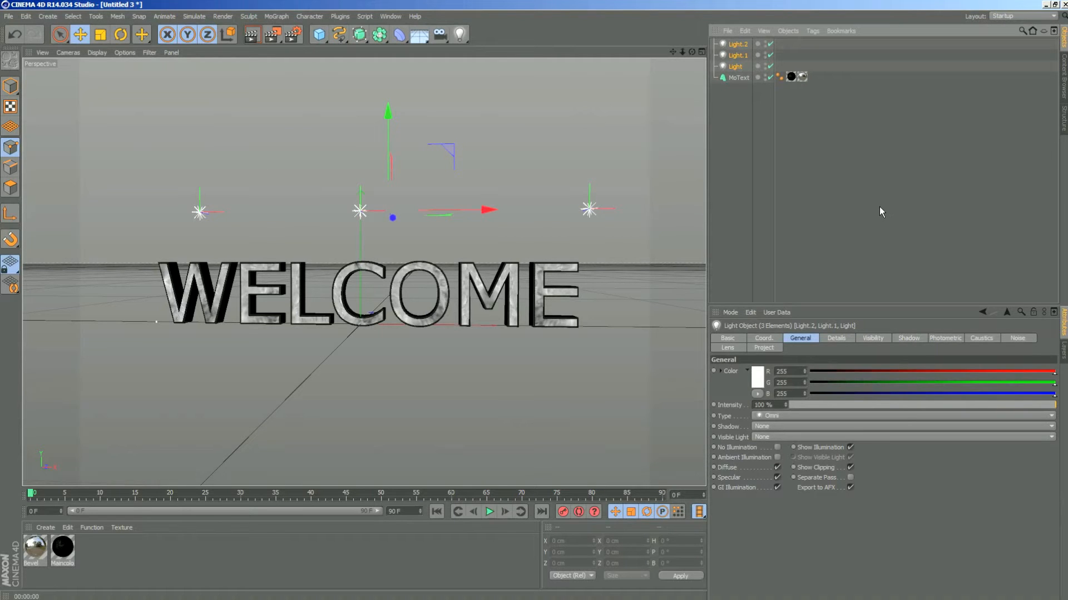
{"action": "key", "text": "ctrl+c"}
{"action": "key", "text": "ctrl+v"}
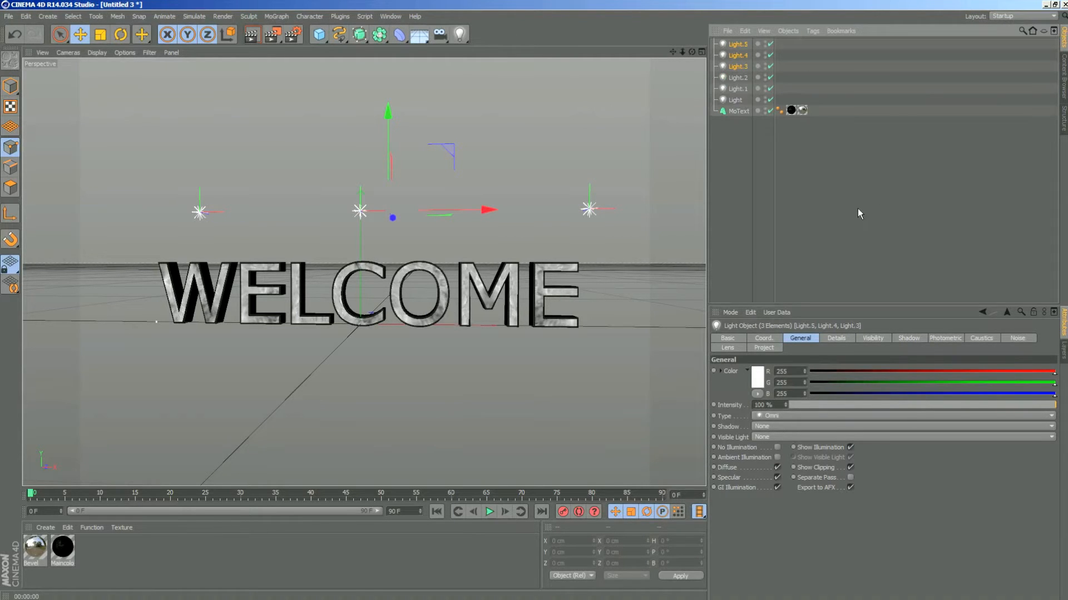
{"action": "left_click_drag", "start_coordinate": [387, 113], "coordinate": [364, 295]}
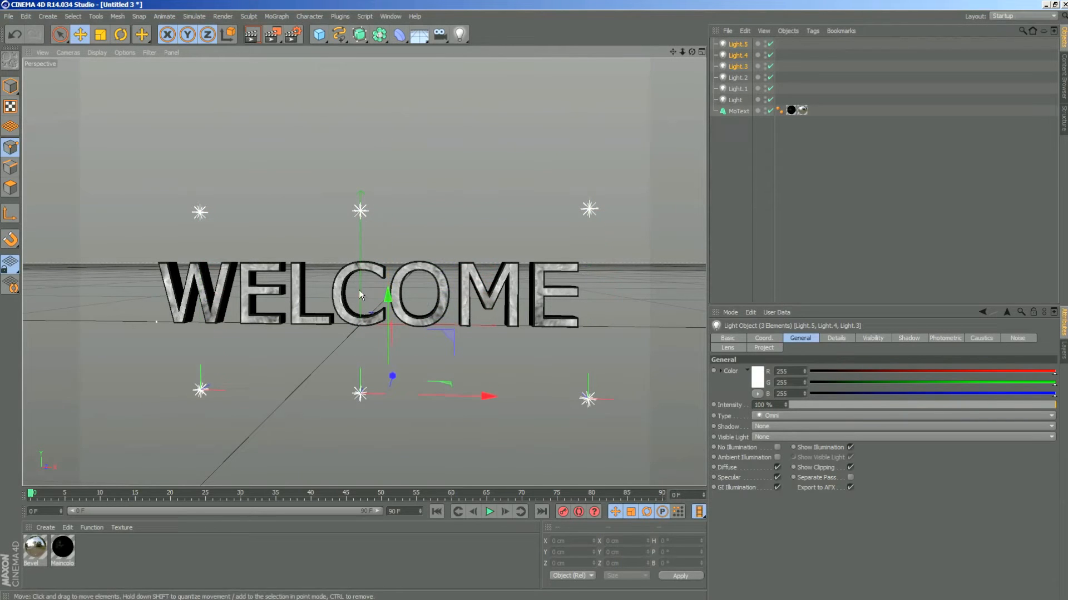
{"action": "left_click", "coordinate": [250, 35]}
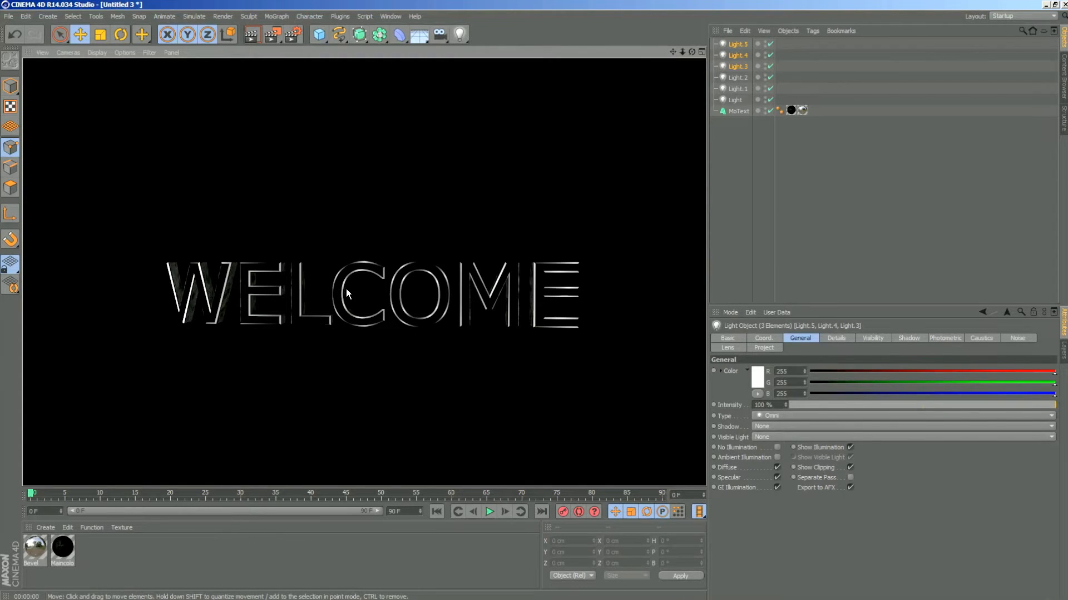
- Select all six lights, lower their intensity to 50 %, and render the view
{"action": "left_click", "coordinate": [738, 44]}
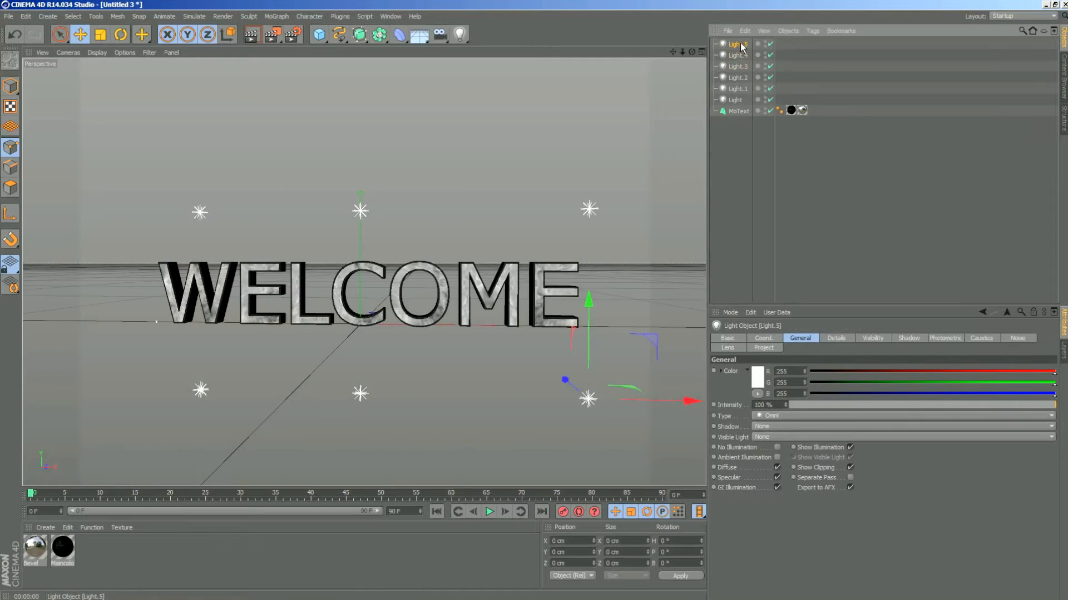
{"action": "left_click", "coordinate": [252, 35]}
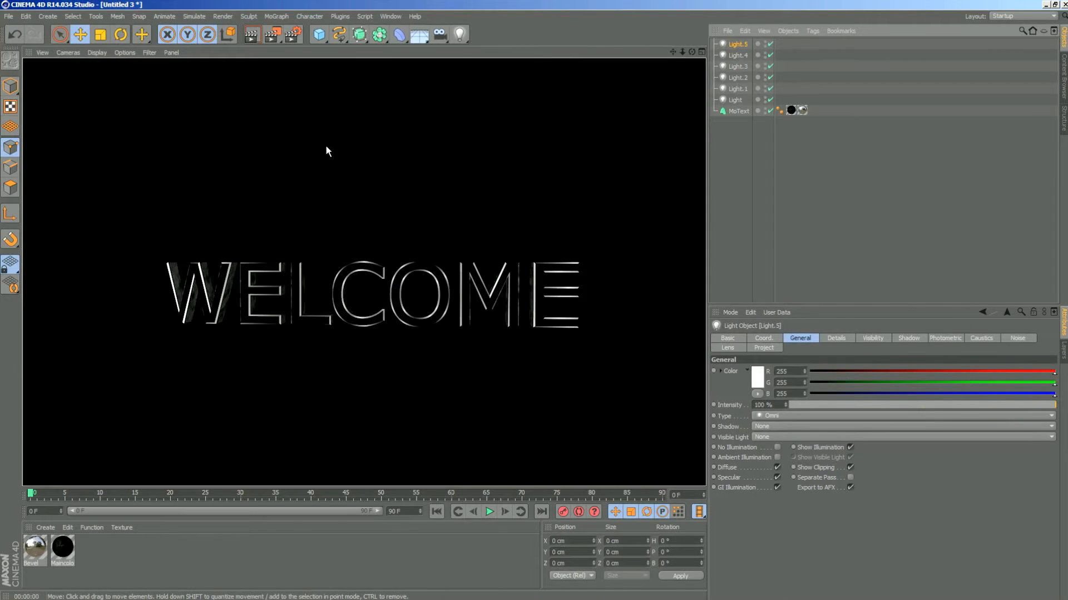
{"action": "left_click", "coordinate": [601, 155]}
{"action": "left_click", "coordinate": [735, 101]}
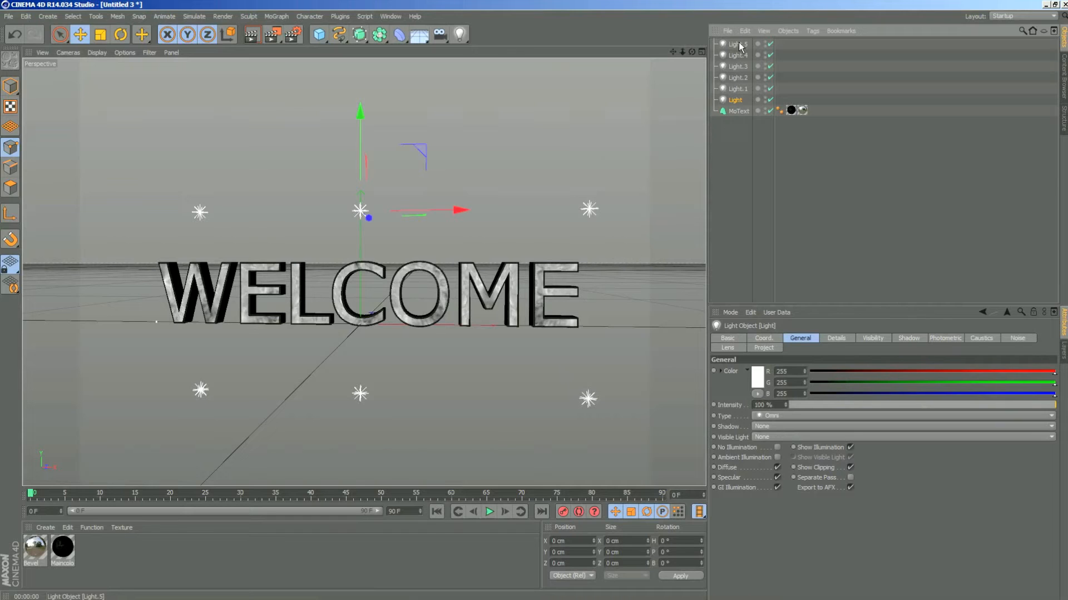
{"action": "left_click", "coordinate": [738, 44]}
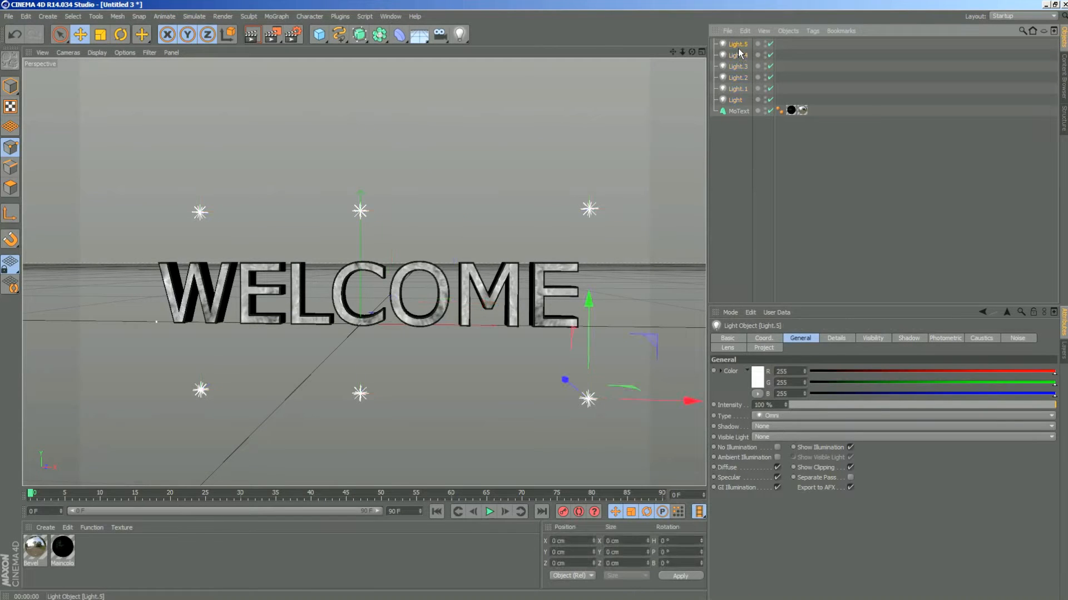
{"action": "left_click", "coordinate": [736, 100], "text": "shift"}
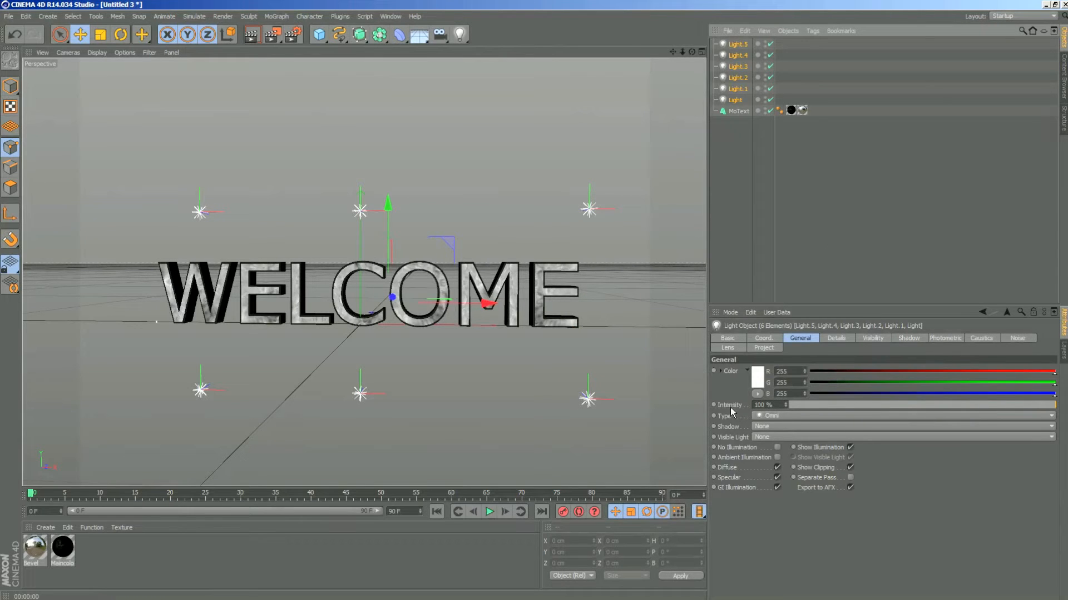
{"action": "left_click", "coordinate": [922, 409]}
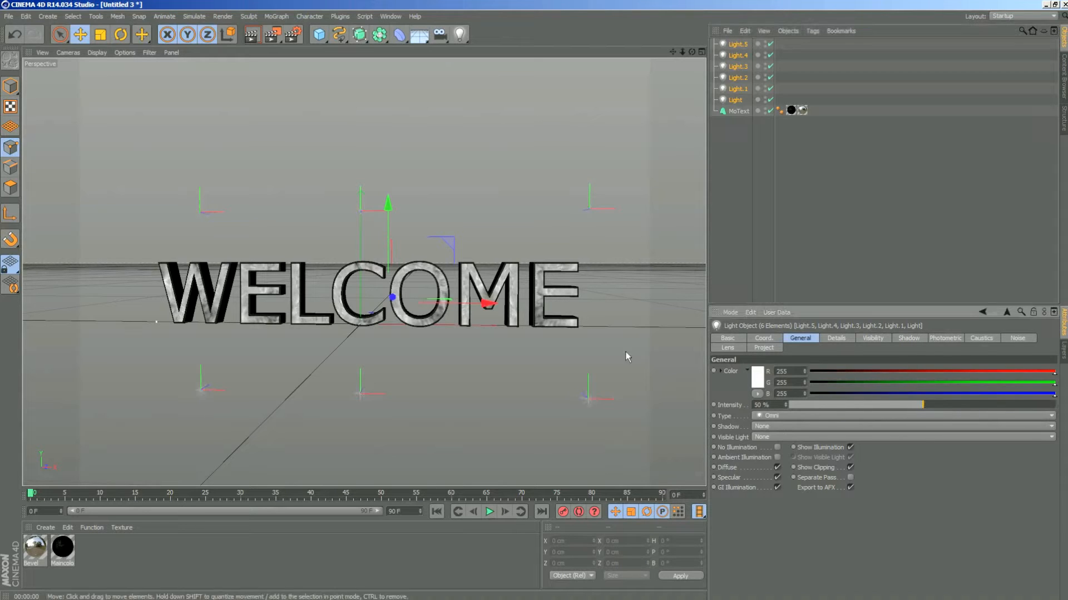
{"action": "key", "text": "ctrl+r"}
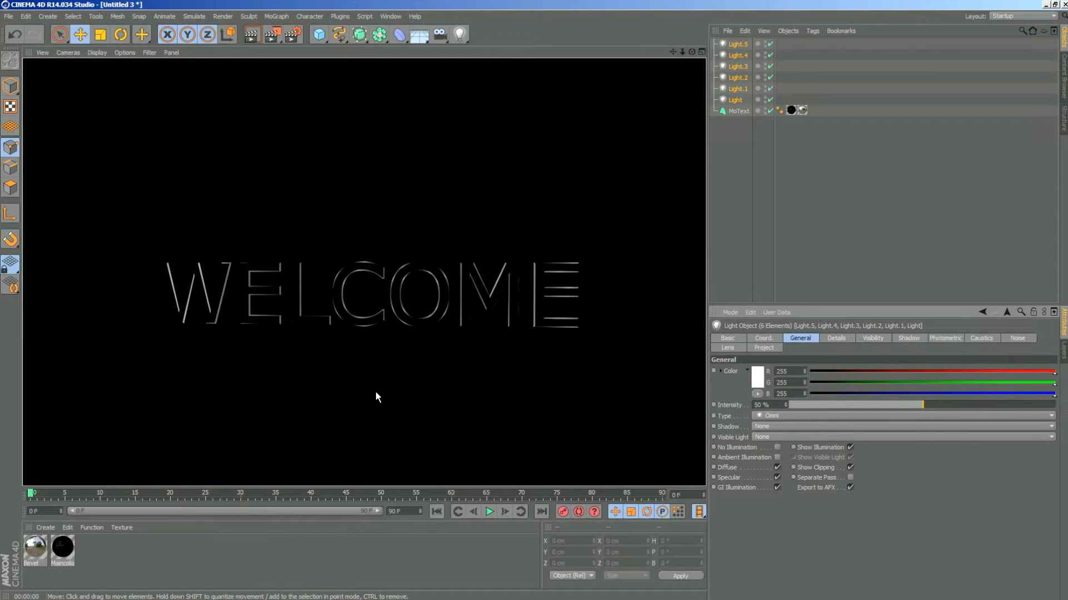
- Orbit to a lower, more frontal angle and render the text to check the dimmed lighting
{"action": "left_click_drag", "start_coordinate": [692, 52], "coordinate": [528, 52]}
{"action": "left_click", "coordinate": [251, 36]}
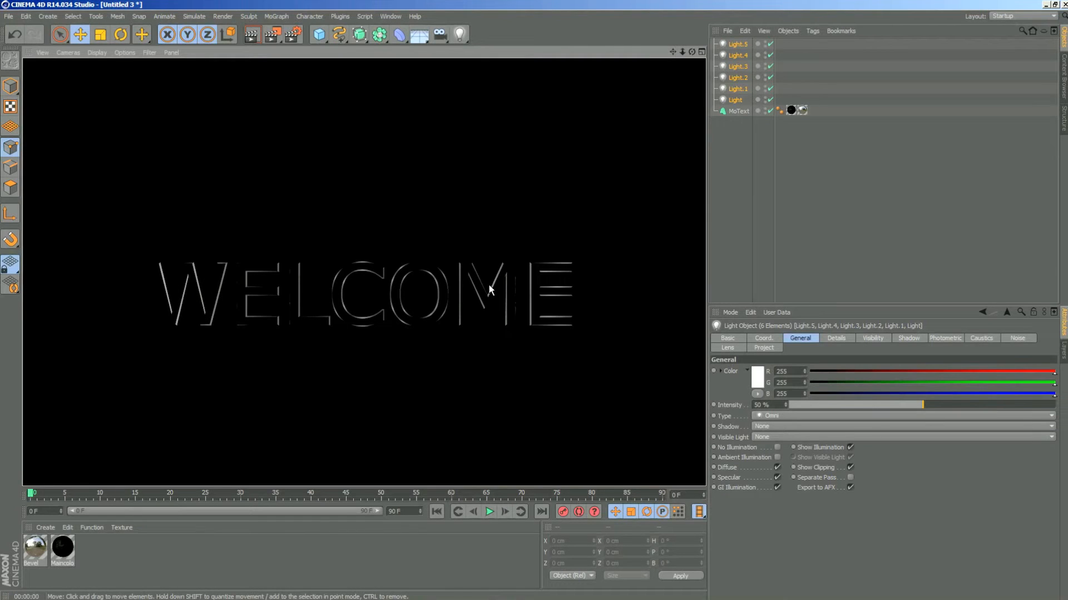
{"action": "left_click", "coordinate": [600, 83]}
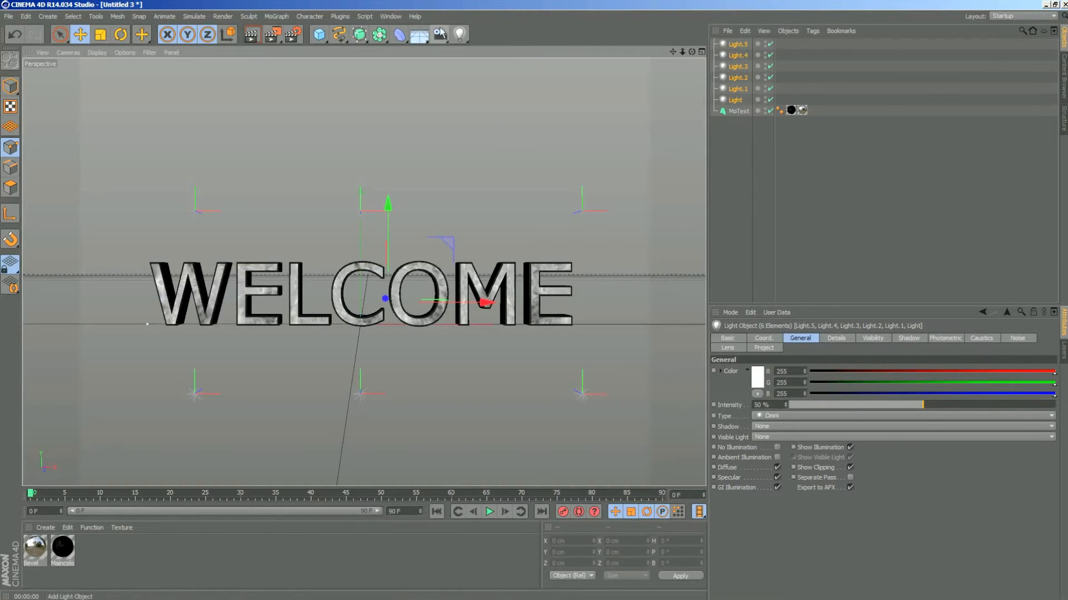
- Add another omni light, move it back behind the text and raise it, and render the view
{"action": "left_click", "coordinate": [460, 35]}
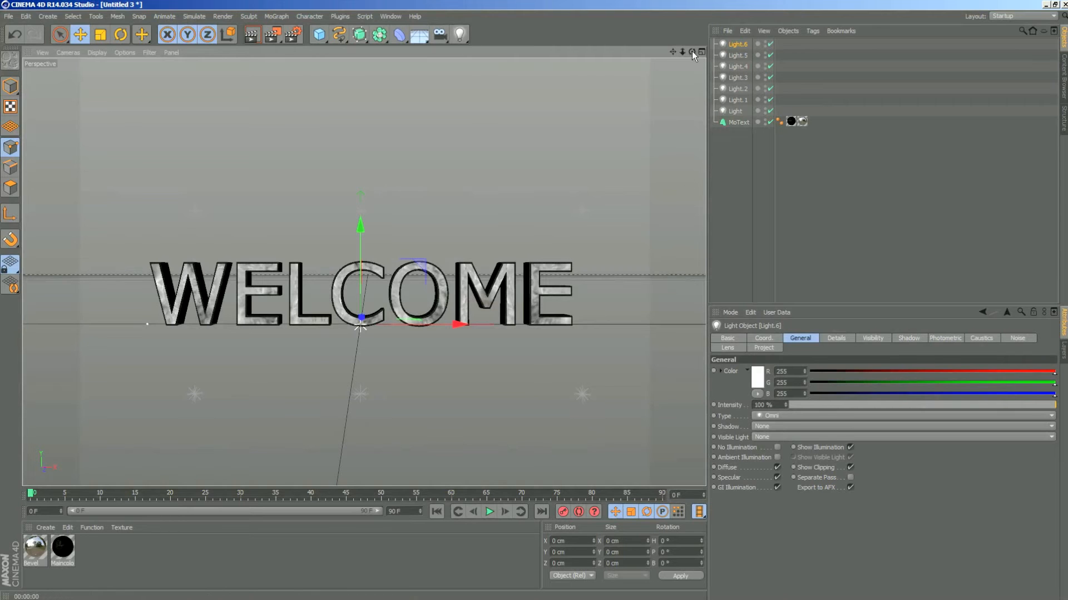
{"action": "left_click_drag", "start_coordinate": [692, 51], "coordinate": [648, 67]}
{"action": "left_click_drag", "start_coordinate": [429, 306], "coordinate": [526, 285]}
{"action": "left_click_drag", "start_coordinate": [468, 206], "coordinate": [489, 149]}
{"action": "mouse_move", "coordinate": [691, 54]}
{"action": "left_mouse_down"}
{"action": "mouse_move", "coordinate": [698, 49]}
{"action": "mouse_move", "coordinate": [688, 55]}
{"action": "left_mouse_up"}
{"action": "key", "text": "ctrl+r"}
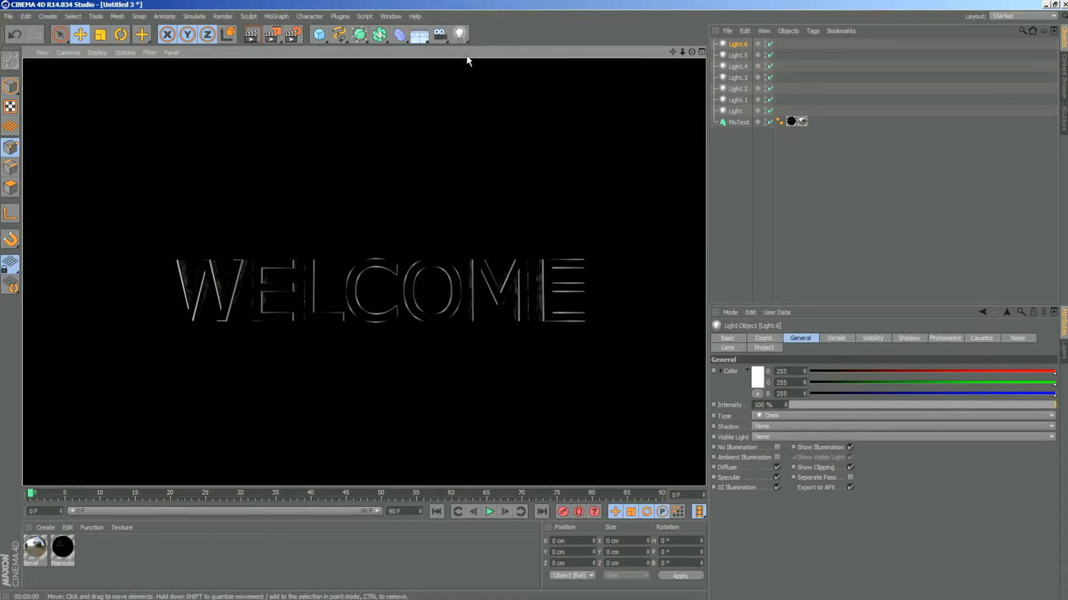
- Add one more omni light, move it along the Z axis toward the front of the text, and render the view
{"action": "left_click", "coordinate": [459, 34]}
{"action": "left_click_drag", "start_coordinate": [691, 51], "coordinate": [611, 64]}
{"action": "left_click_drag", "start_coordinate": [441, 319], "coordinate": [359, 328]}
{"action": "left_click_drag", "start_coordinate": [690, 51], "coordinate": [225, 73]}
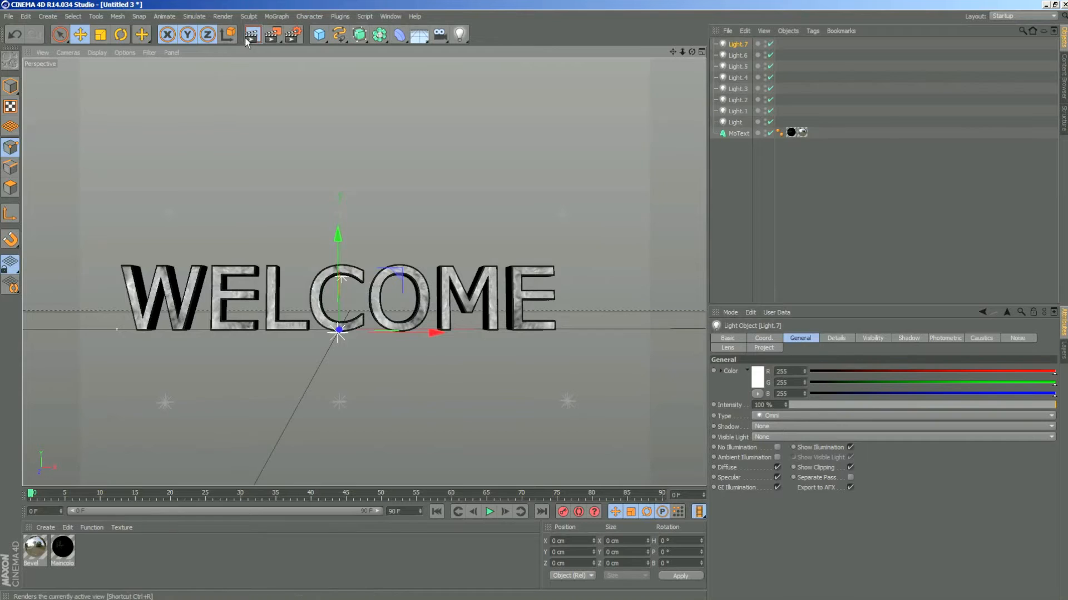
{"action": "left_click", "coordinate": [247, 37]}
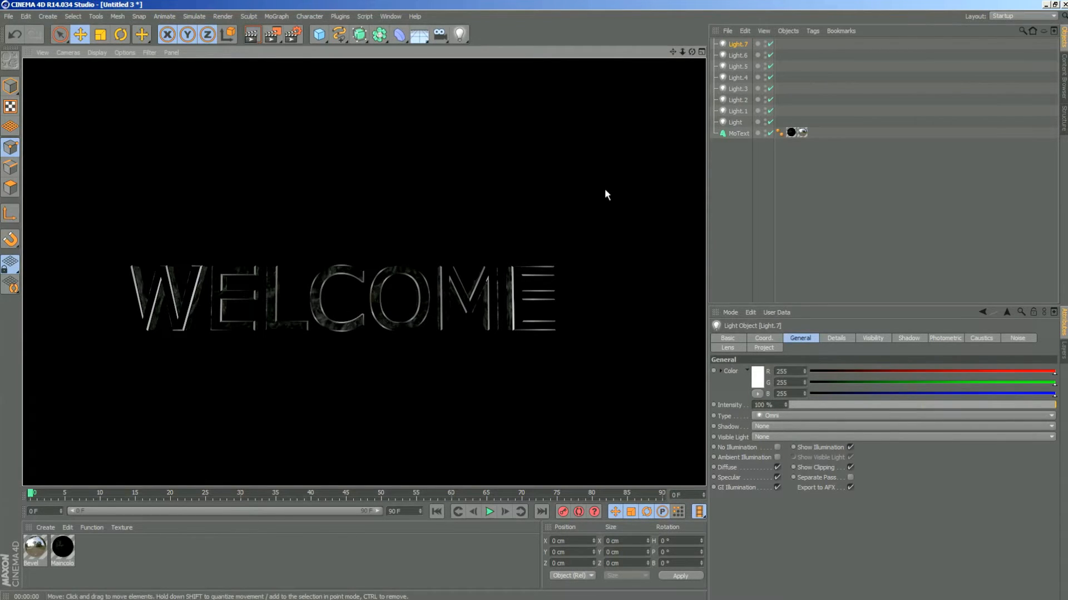
{"action": "left_click", "coordinate": [673, 52]}
{"action": "mouse_move", "coordinate": [673, 52]}
{"action": "left_mouse_down"}
{"action": "mouse_move", "coordinate": [683, 61]}
{"action": "mouse_move", "coordinate": [671, 64]}
{"action": "mouse_move", "coordinate": [676, 45]}
{"action": "left_mouse_up"}
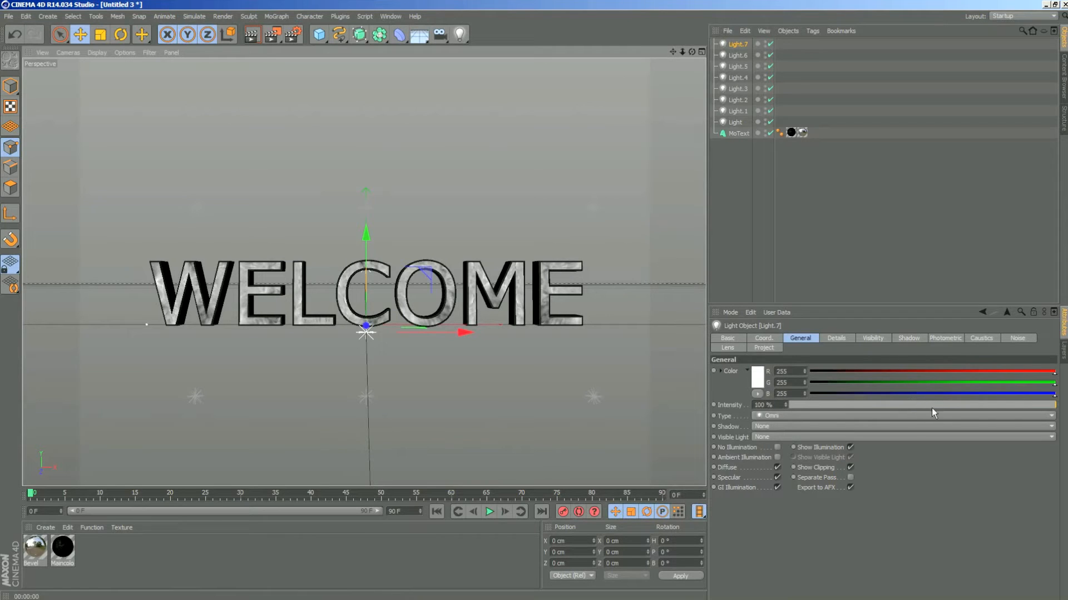
- Try Light.7 at 29 % intensity, settle on 59 %, and render the view to compare the brightness
{"action": "left_click_drag", "start_coordinate": [932, 405], "coordinate": [881, 405]}
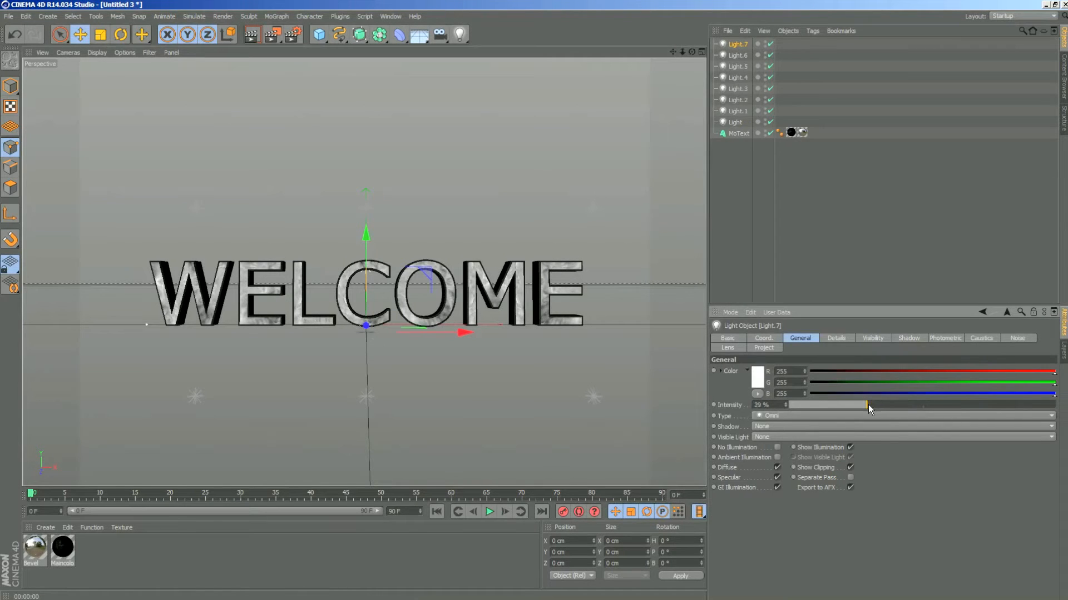
{"action": "left_click", "coordinate": [253, 36]}
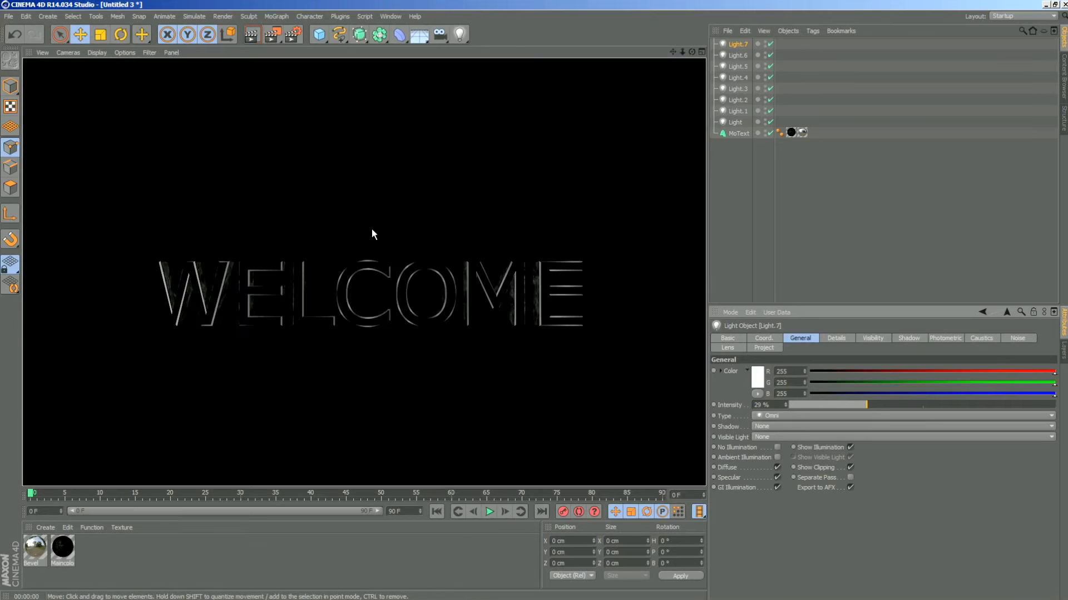
{"action": "left_click_drag", "start_coordinate": [866, 405], "coordinate": [929, 405]}
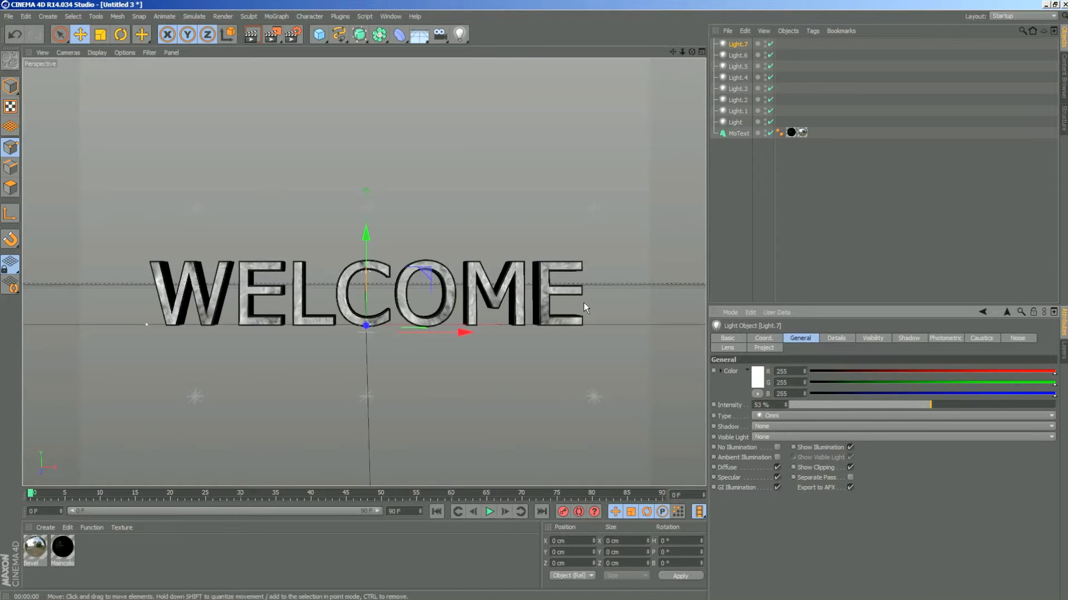
{"action": "left_click", "coordinate": [259, 35]}
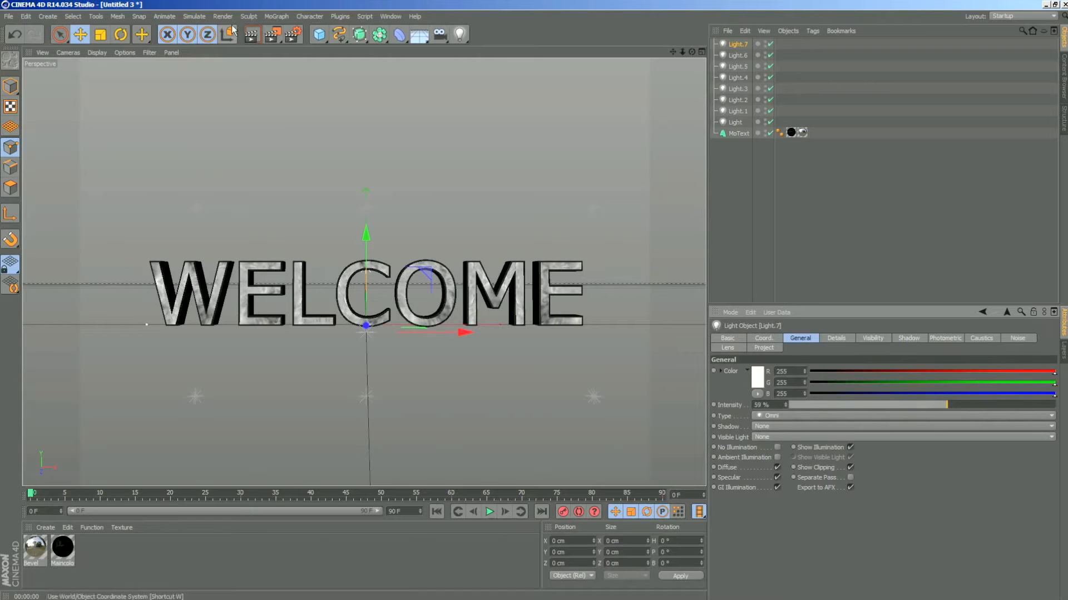
{"action": "left_click", "coordinate": [251, 38]}
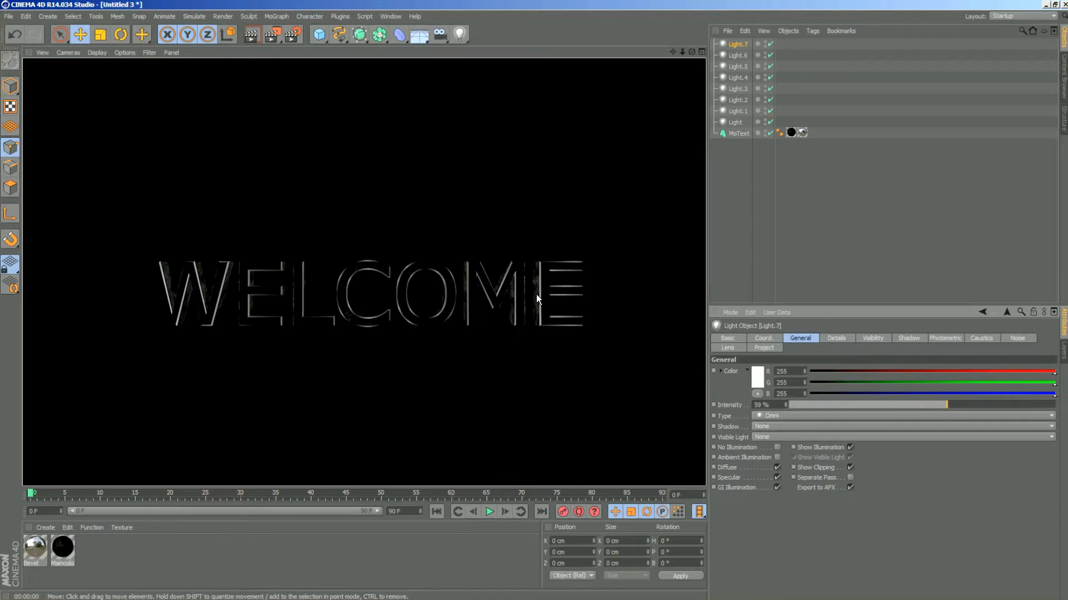
{"action": "left_click", "coordinate": [662, 57]}
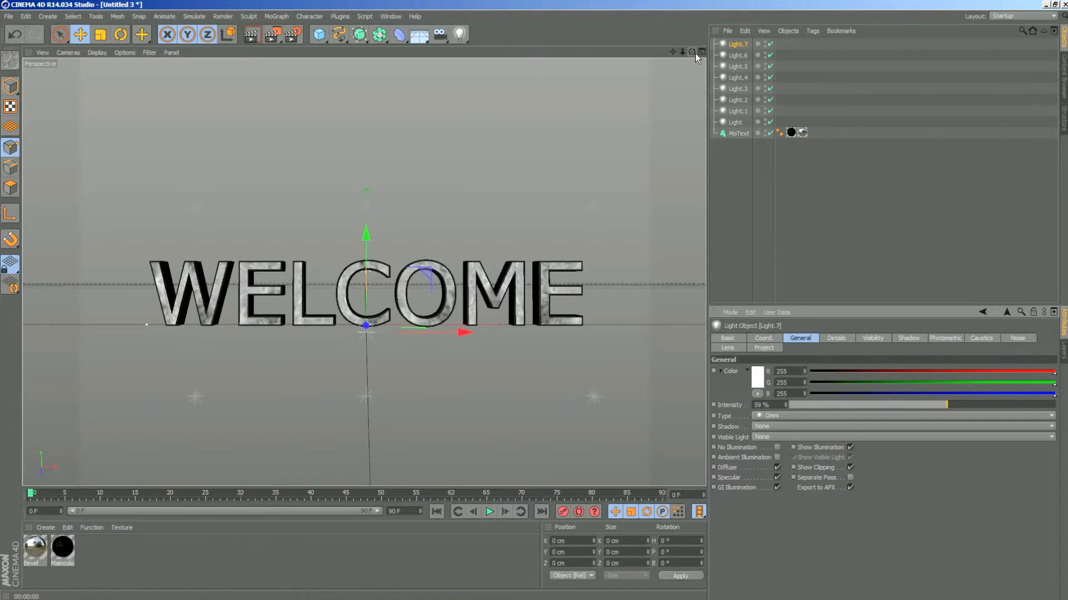
{"action": "mouse_move", "coordinate": [677, 49]}
{"action": "left_mouse_down"}
{"action": "mouse_move", "coordinate": [693, 52]}
{"action": "mouse_move", "coordinate": [683, 52]}
{"action": "left_mouse_up"}
- Set the Bevel material's specular width to 67 %, height to 85 % and falloff to -24 %, and render the view
{"action": "double_click", "coordinate": [39, 540]}
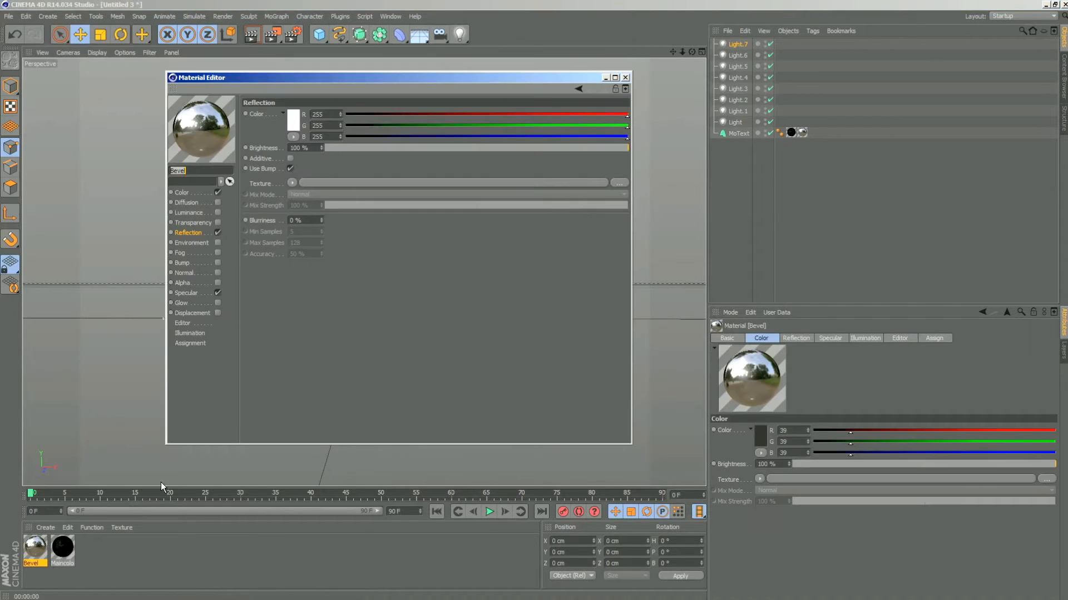
{"action": "left_click", "coordinate": [187, 293]}
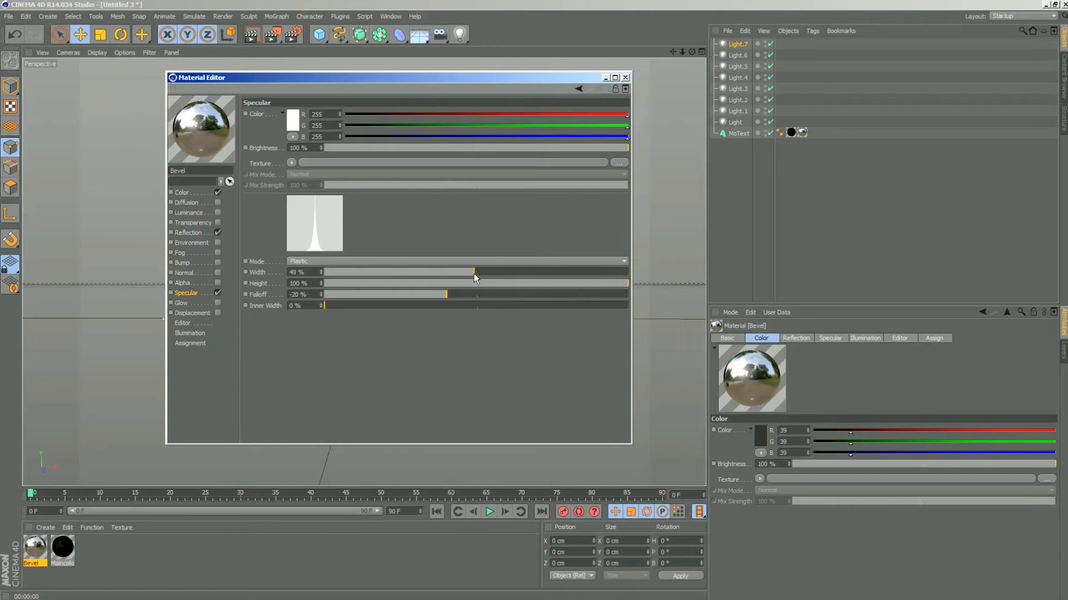
{"action": "left_click_drag", "start_coordinate": [479, 276], "coordinate": [529, 276]}
{"action": "mouse_move", "coordinate": [445, 294]}
{"action": "left_mouse_down"}
{"action": "mouse_move", "coordinate": [429, 298]}
{"action": "mouse_move", "coordinate": [441, 294]}
{"action": "left_mouse_up"}
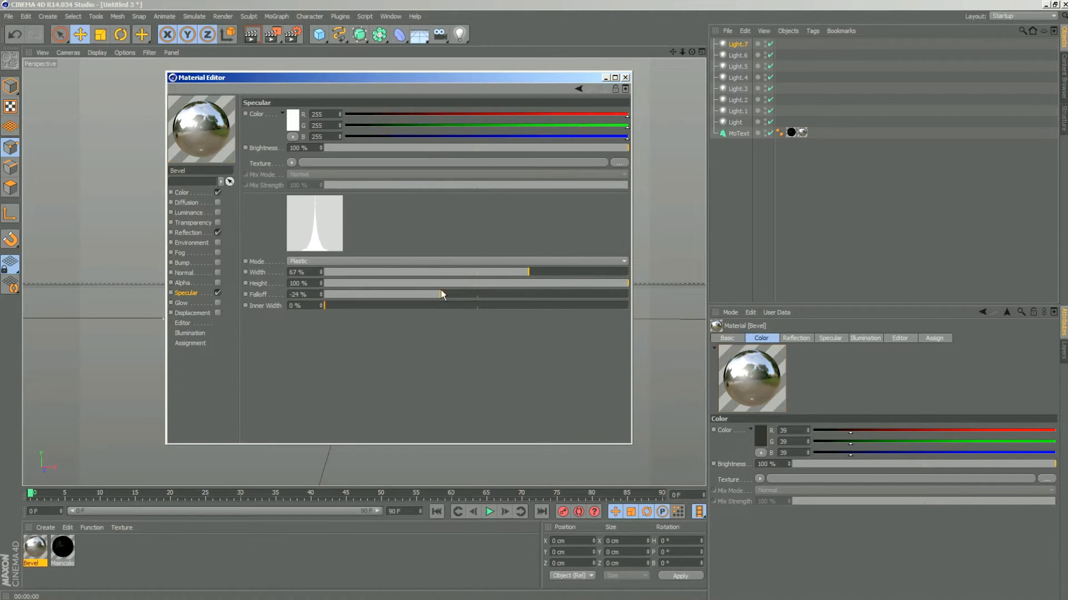
{"action": "left_click_drag", "start_coordinate": [623, 283], "coordinate": [583, 281]}
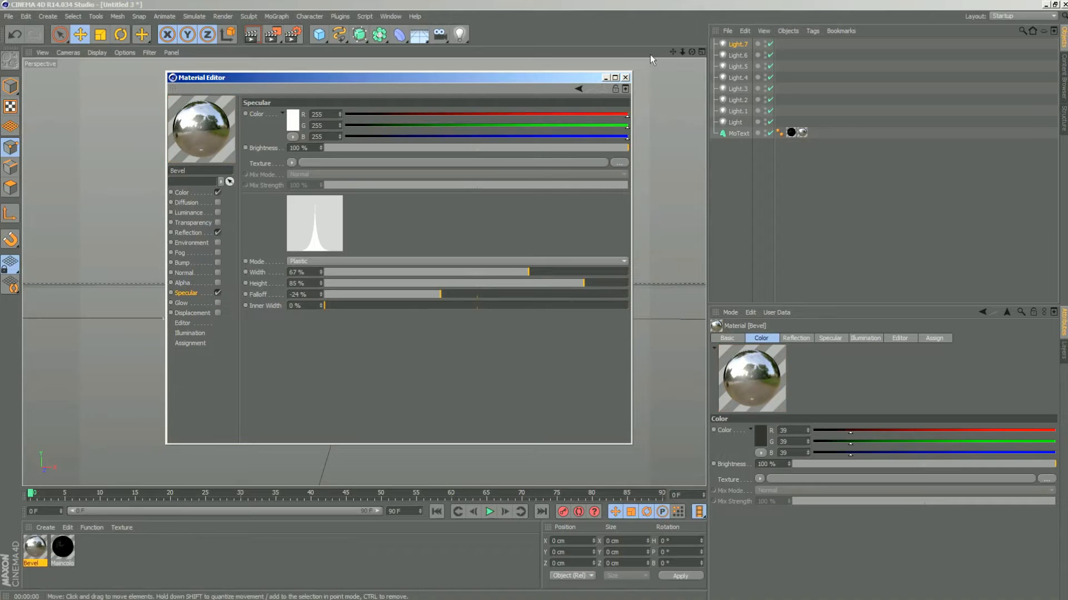
{"action": "left_click", "coordinate": [615, 78]}
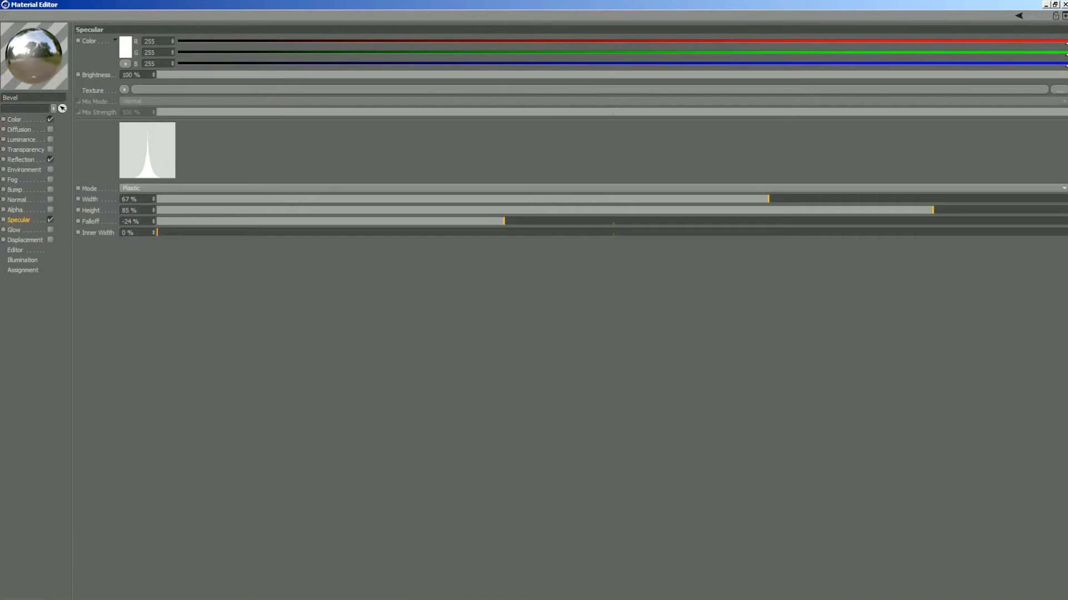
{"action": "left_click", "coordinate": [1057, 5]}
{"action": "left_click", "coordinate": [625, 78]}
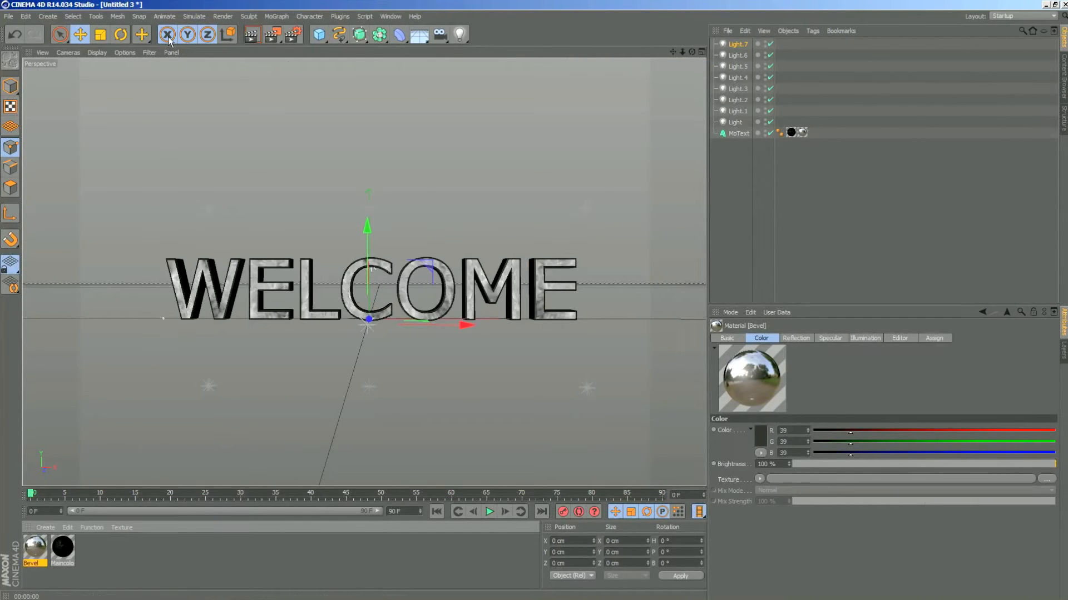
{"action": "left_click", "coordinate": [251, 34]}
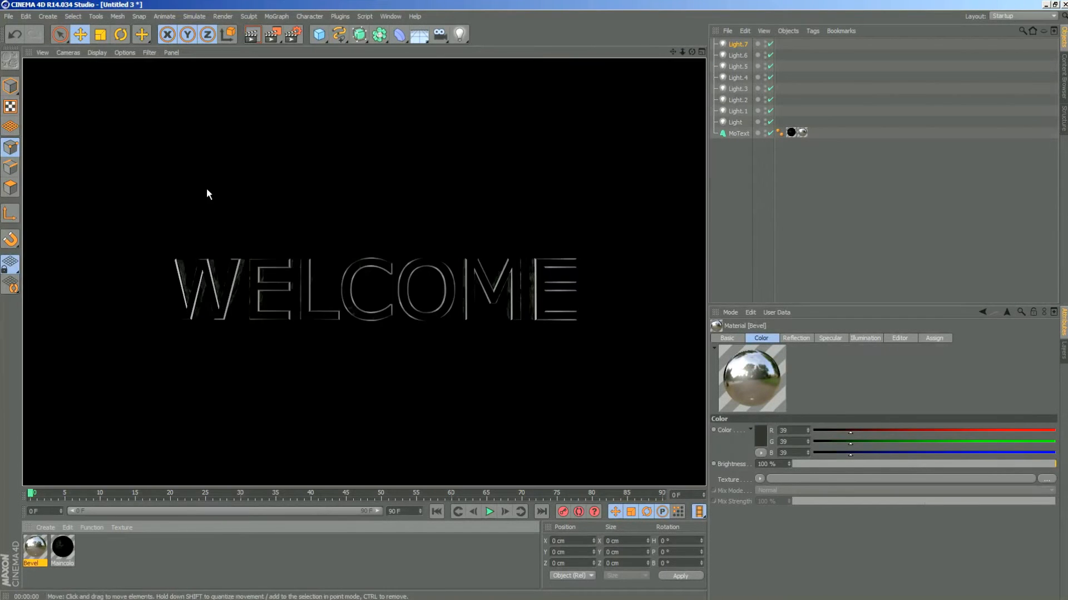
{"action": "left_click", "coordinate": [507, 420]}
- Delete Light.5 and Light.1 from the scene and render the view to check the reduced lighting
{"action": "left_click", "coordinate": [735, 121]}
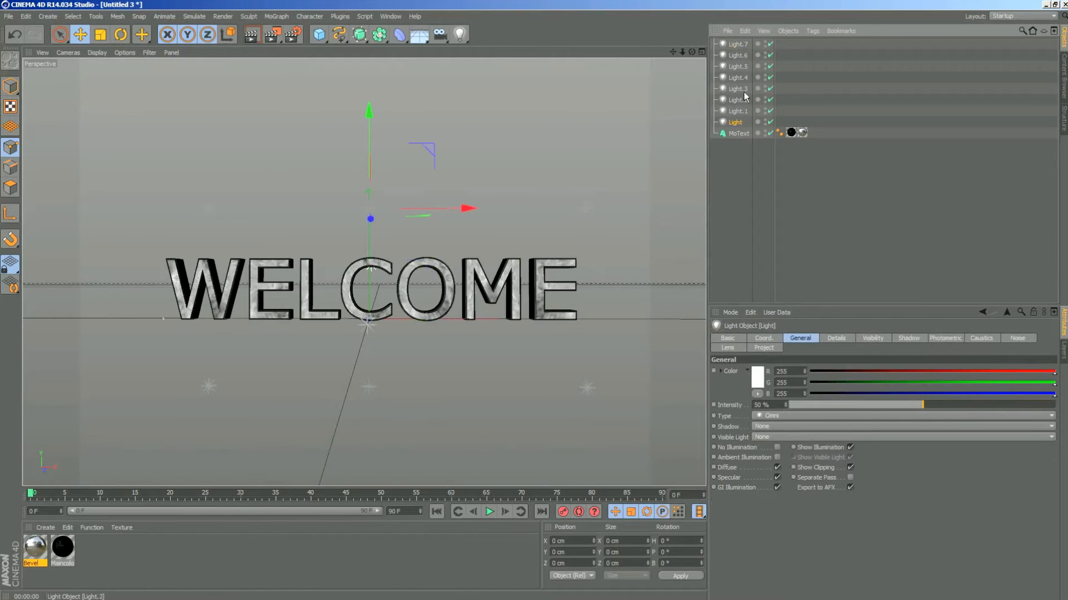
{"action": "left_click", "coordinate": [740, 55]}
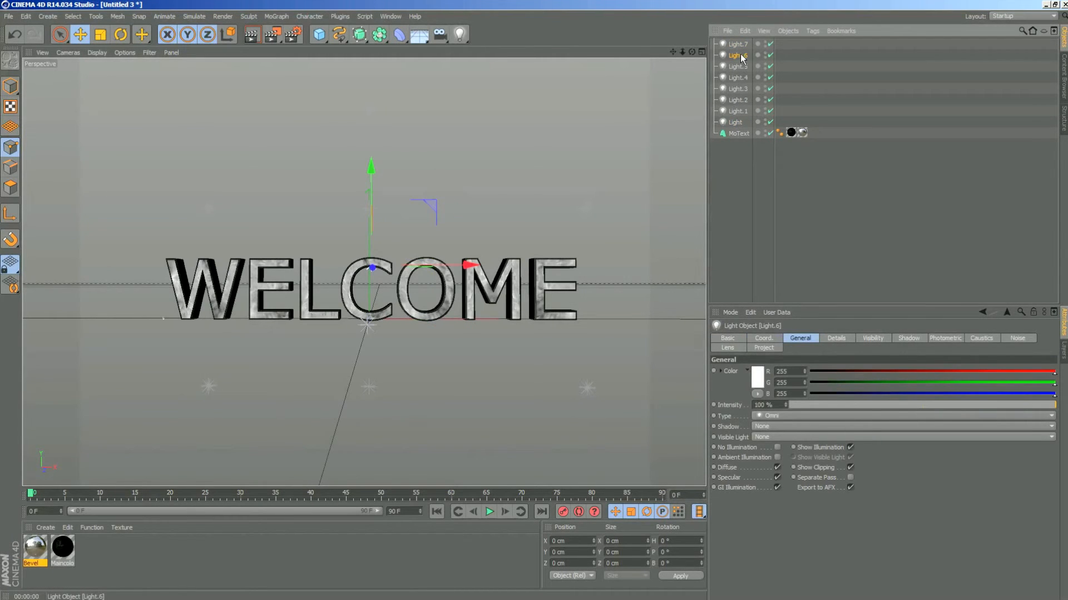
{"action": "left_click", "coordinate": [738, 67]}
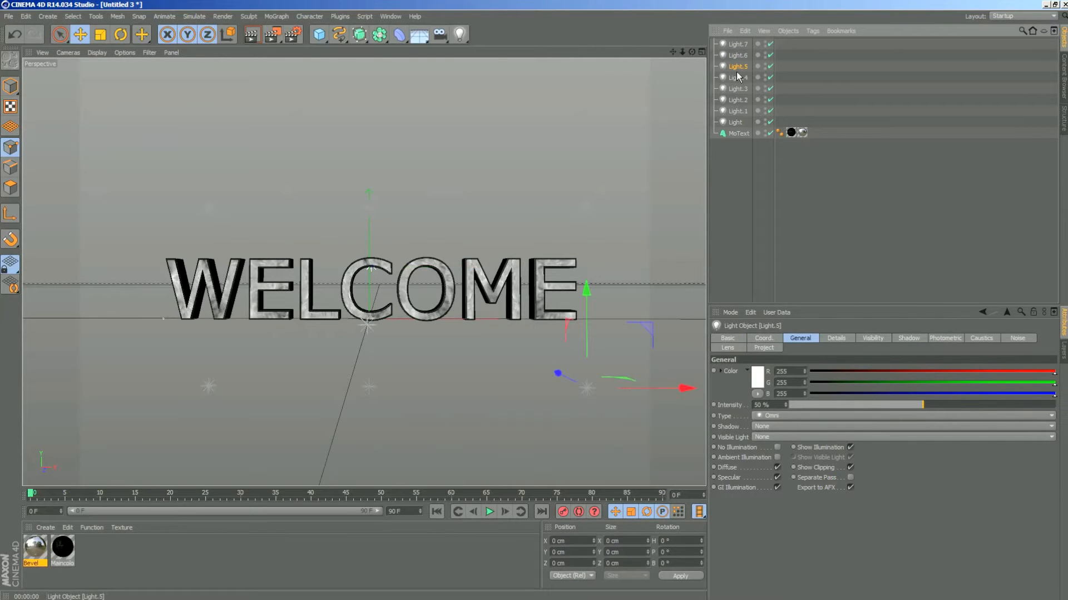
{"action": "key", "text": "Delete"}
{"action": "left_click", "coordinate": [740, 79]}
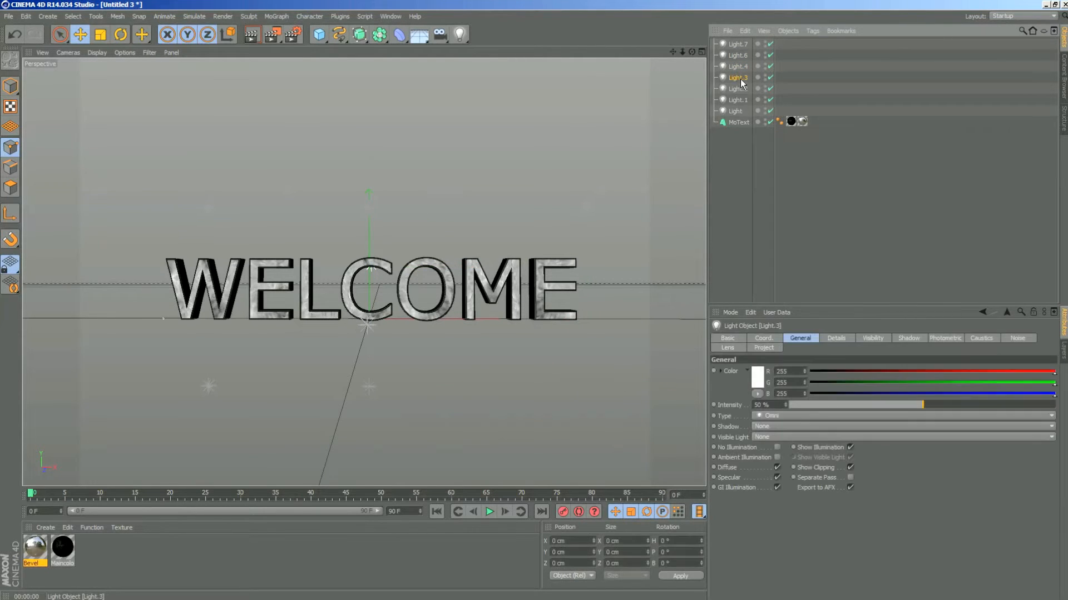
{"action": "left_click", "coordinate": [738, 100]}
{"action": "key", "text": "Delete"}
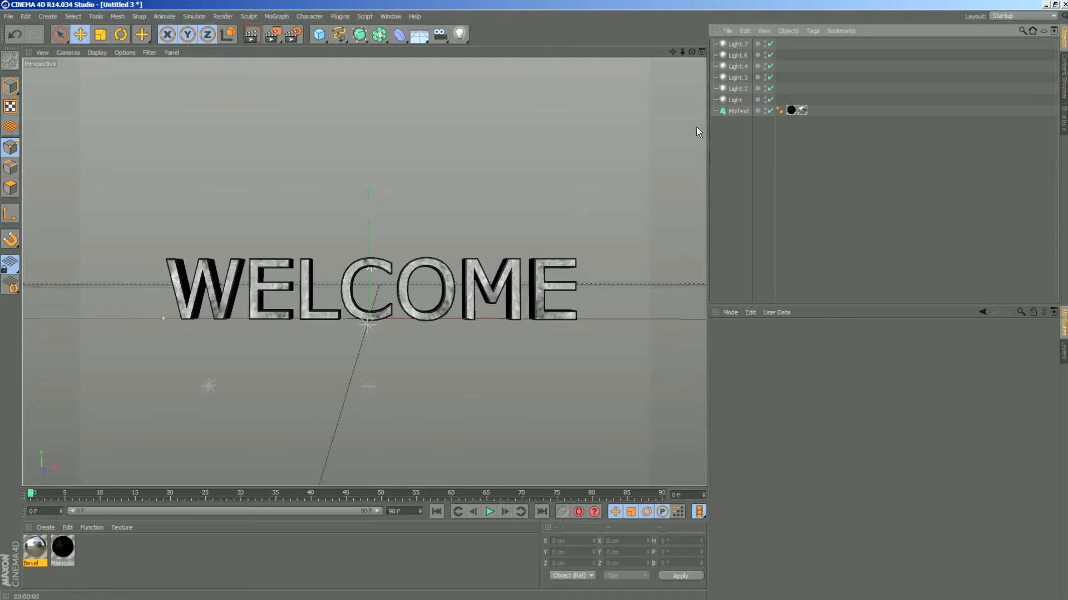
{"action": "left_click", "coordinate": [253, 38]}
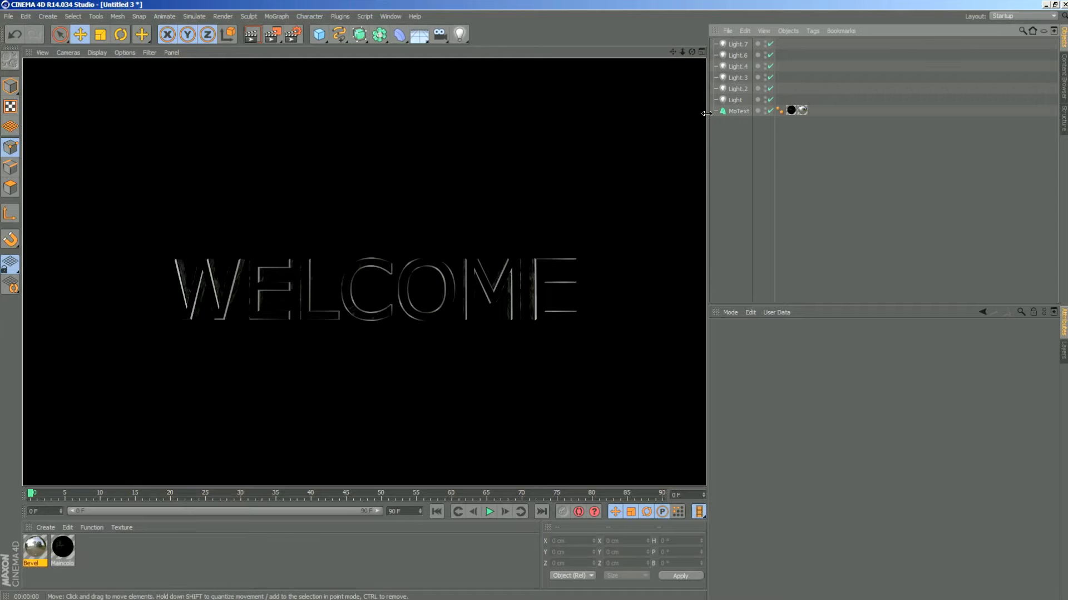
{"action": "left_click", "coordinate": [738, 44]}
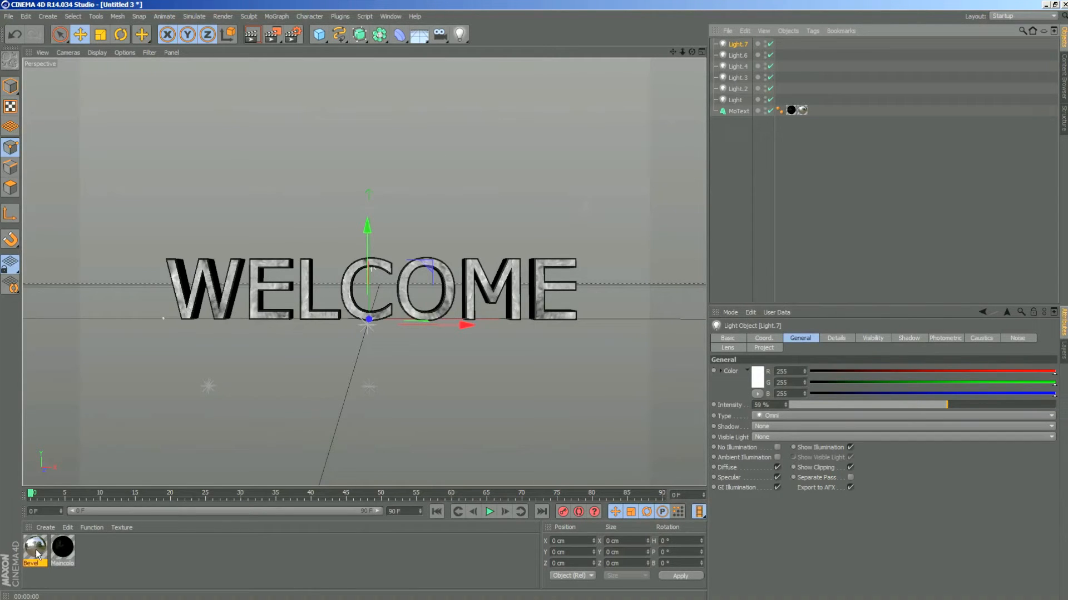
- Enable reflection on the Maincolor material and set its brightness to 50 %
{"action": "double_click", "coordinate": [71, 551]}
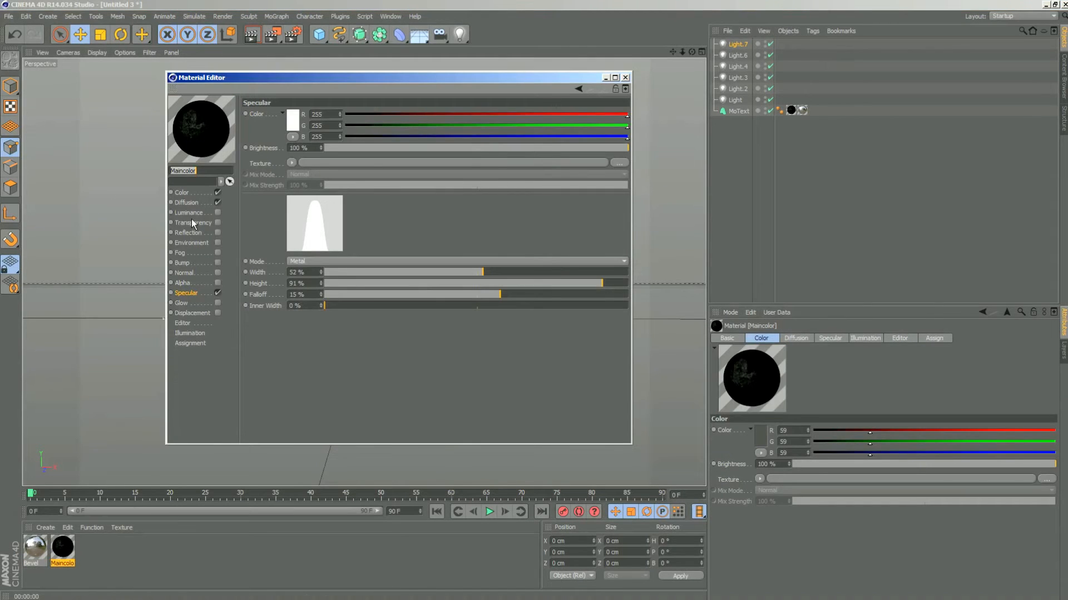
{"action": "left_click", "coordinate": [193, 231]}
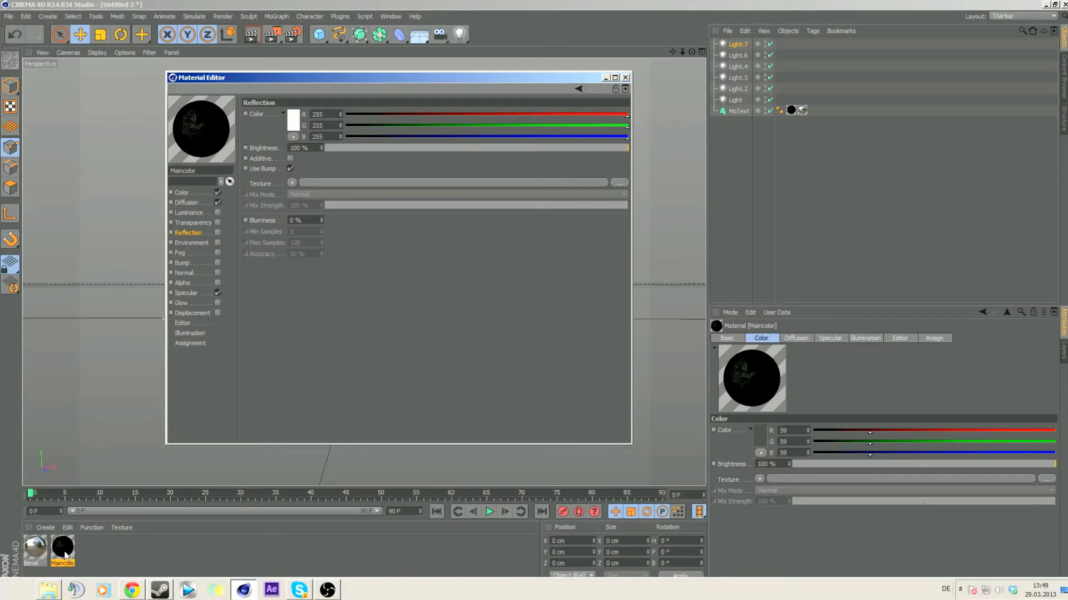
{"action": "left_click", "coordinate": [218, 232]}
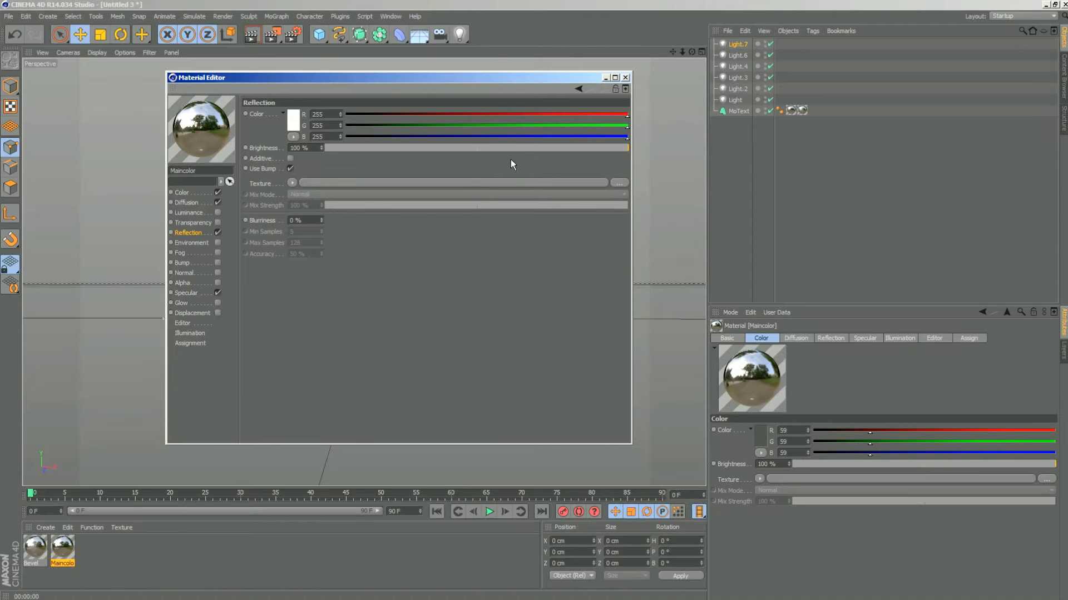
{"action": "left_click", "coordinate": [477, 149]}
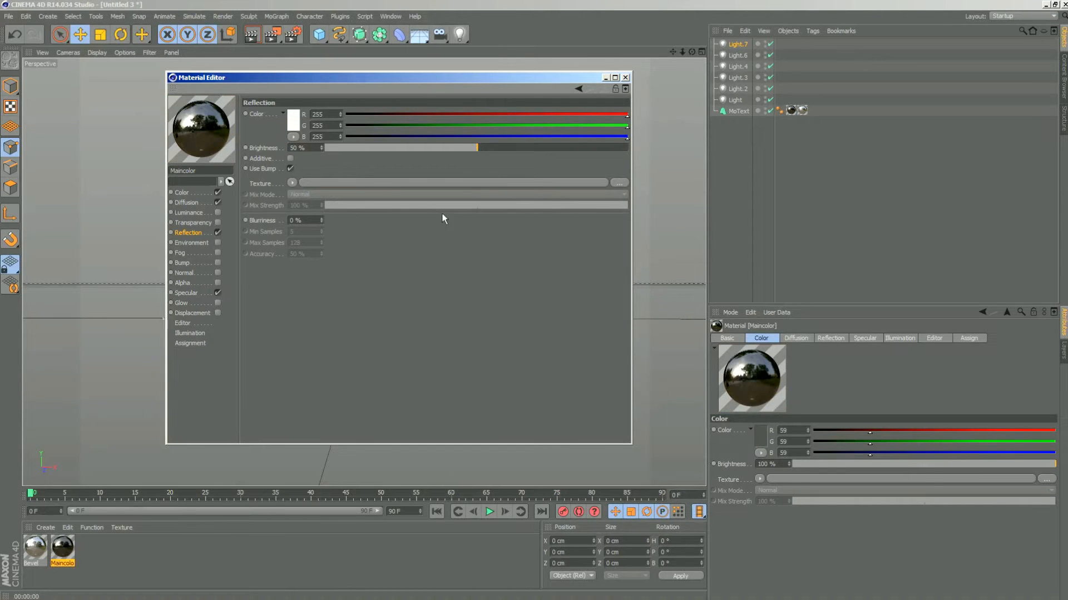
- Load a Fresnel texture into Maincolor's reflection at 50 % mix strength and render the text
{"action": "left_click", "coordinate": [292, 182]}
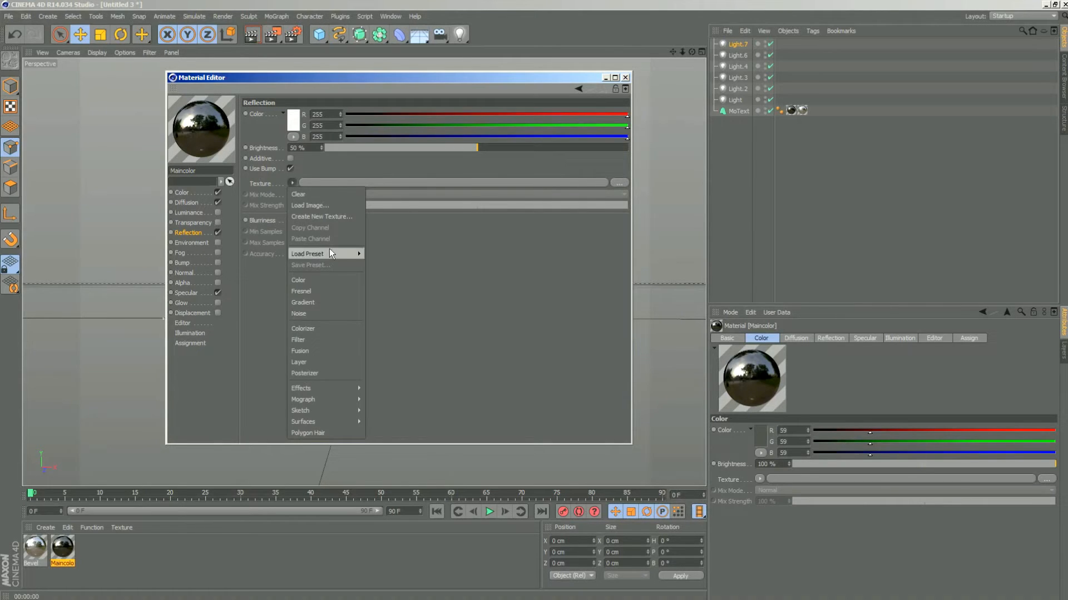
{"action": "left_click", "coordinate": [336, 289]}
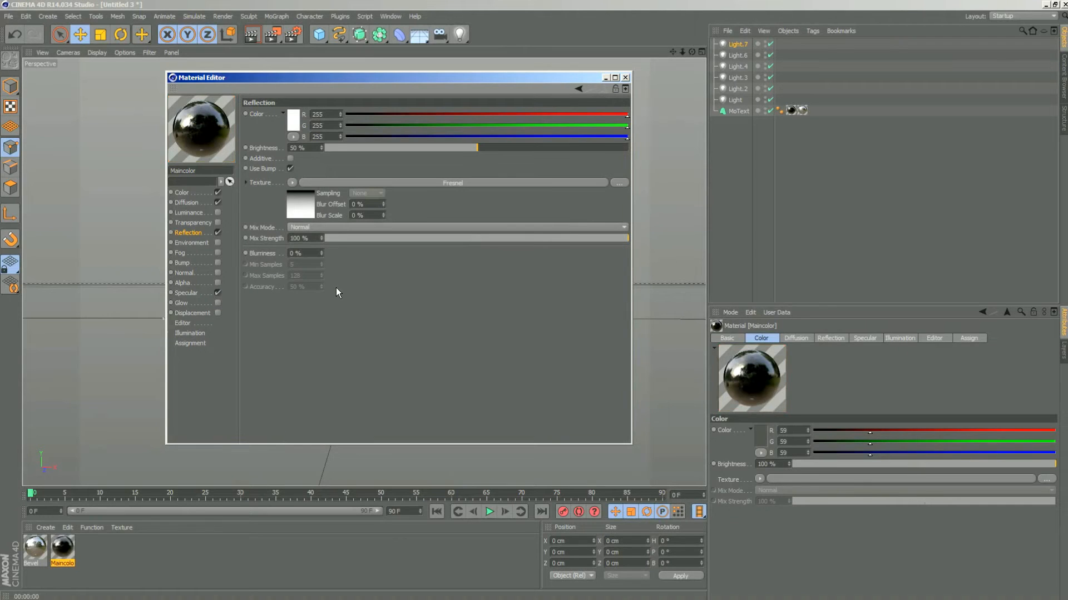
{"action": "left_click", "coordinate": [476, 240]}
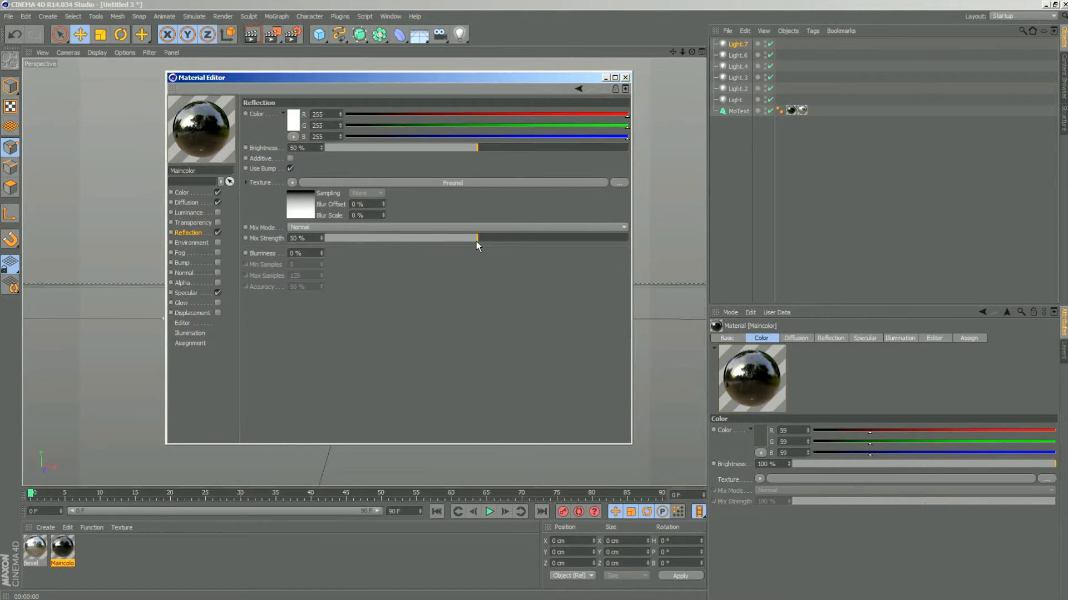
{"action": "left_click", "coordinate": [625, 78]}
{"action": "left_click", "coordinate": [251, 35]}
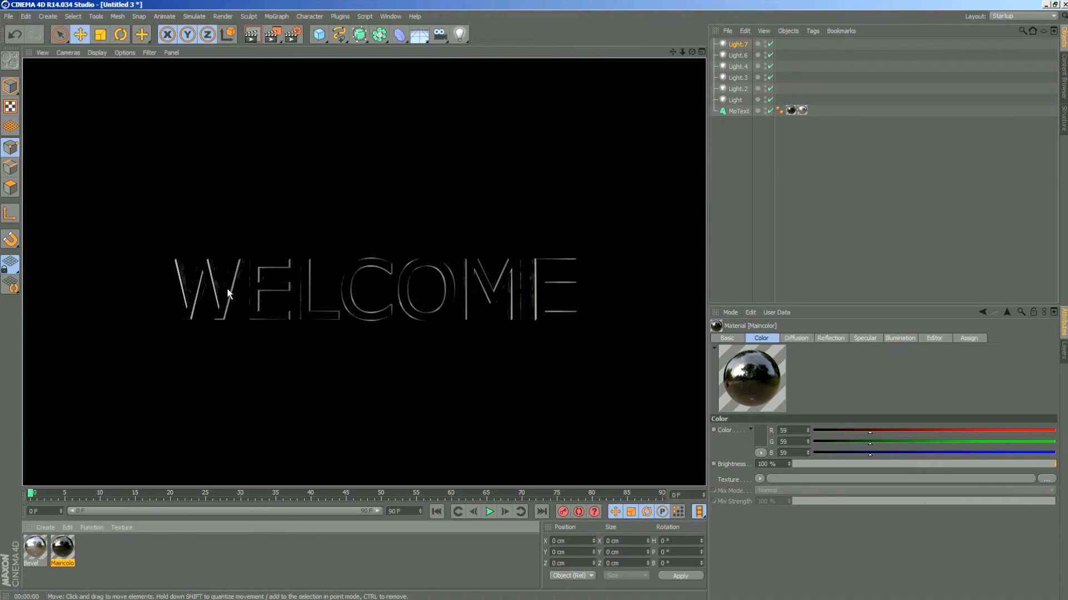
{"action": "left_click", "coordinate": [705, 288]}
{"action": "left_click", "coordinate": [253, 36]}
{"action": "left_click", "coordinate": [365, 56]}
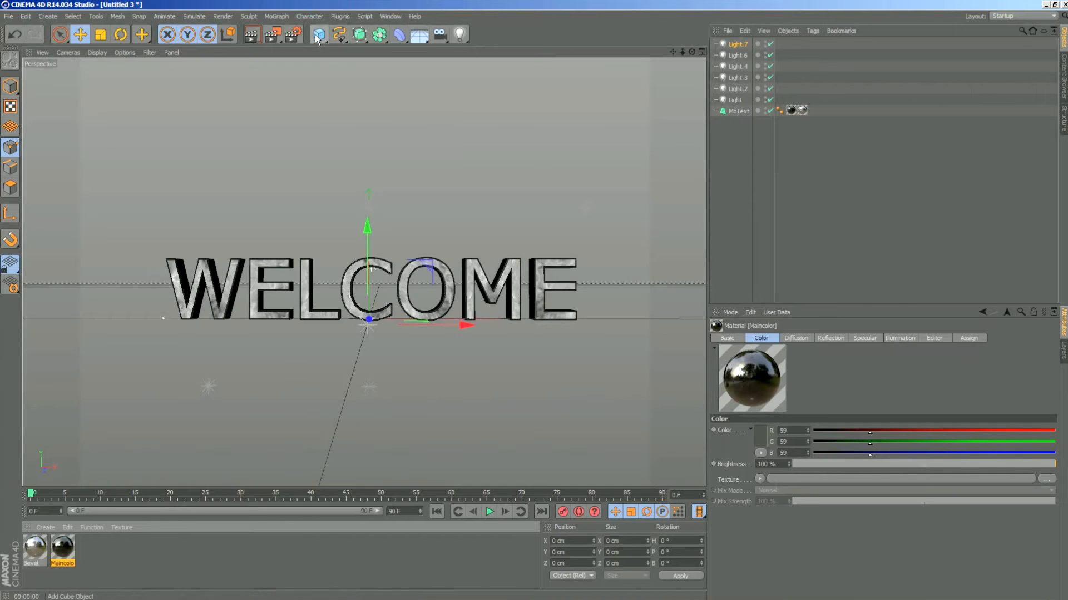
- Add a Plane primitive to the scene and set its width to 1870 cm
{"action": "left_click_drag", "start_coordinate": [316, 36], "coordinate": [309, 1]}
{"action": "mouse_move", "coordinate": [318, 37]}
{"action": "left_mouse_down"}
{"action": "mouse_move", "coordinate": [315, 3]}
{"action": "mouse_move", "coordinate": [322, 40]}
{"action": "left_mouse_up"}
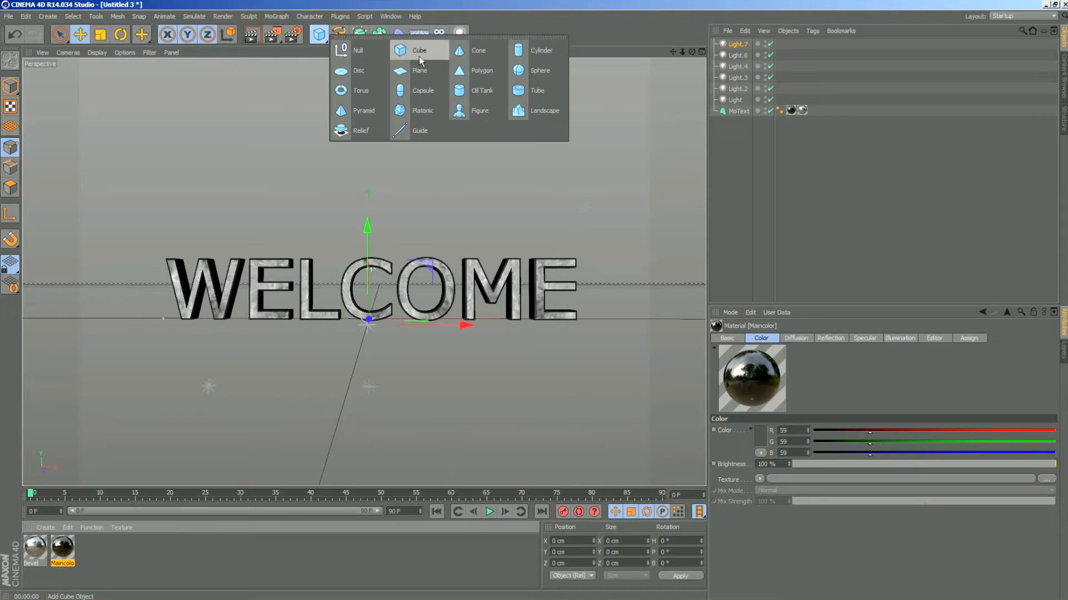
{"action": "left_click", "coordinate": [419, 70]}
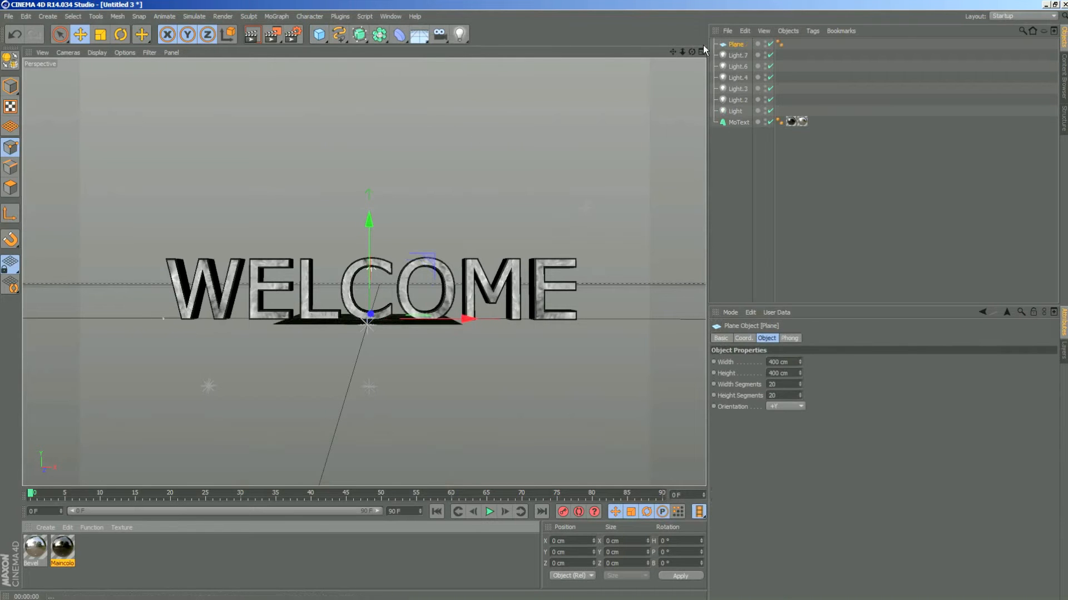
{"action": "left_click_drag", "start_coordinate": [692, 51], "coordinate": [738, 49]}
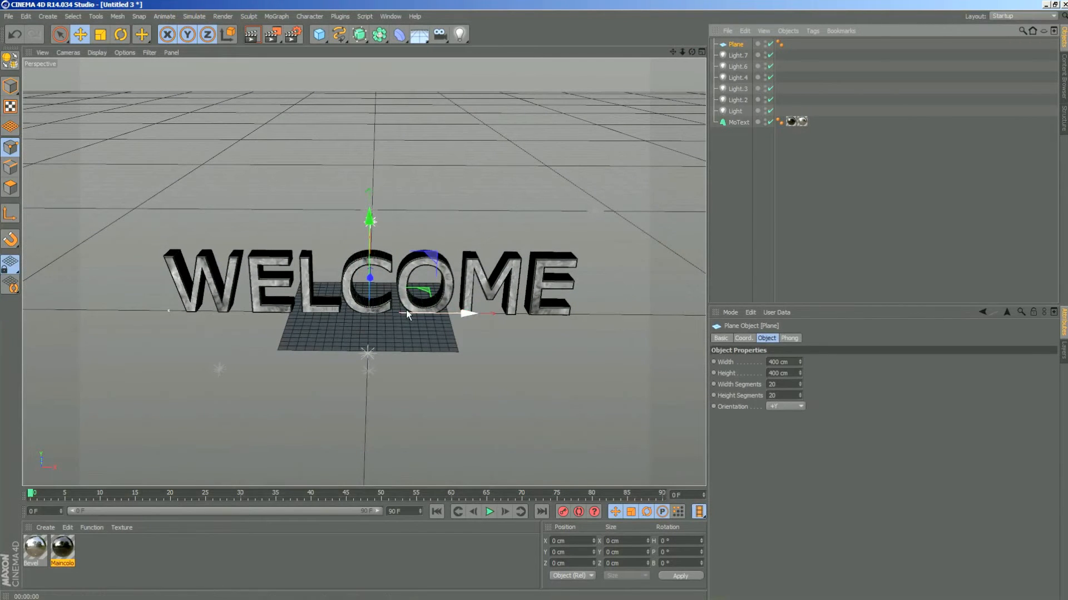
{"action": "left_click", "coordinate": [10, 85]}
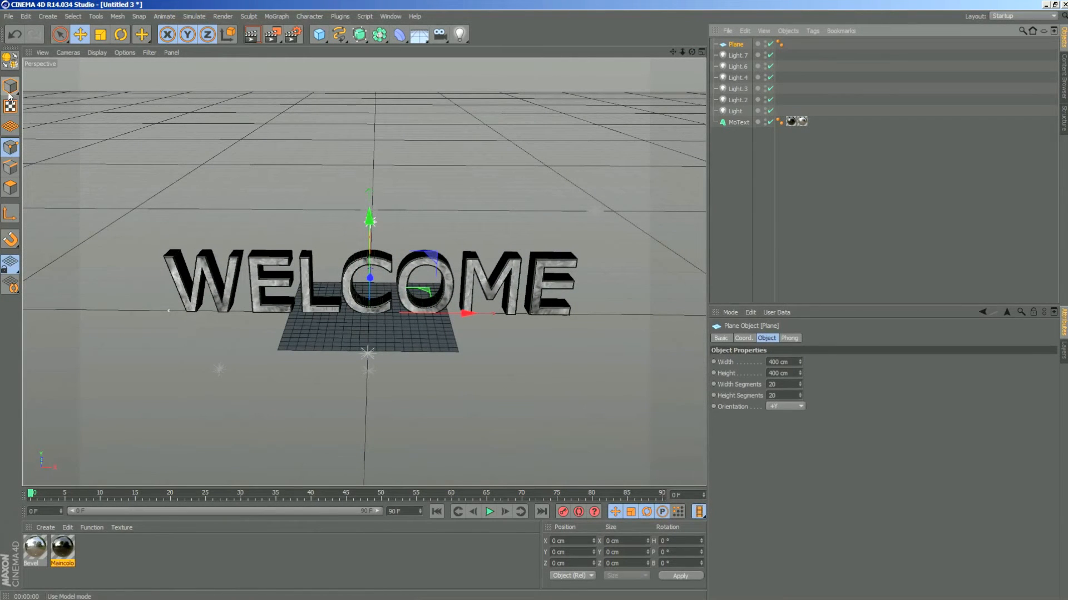
{"action": "left_click", "coordinate": [103, 37]}
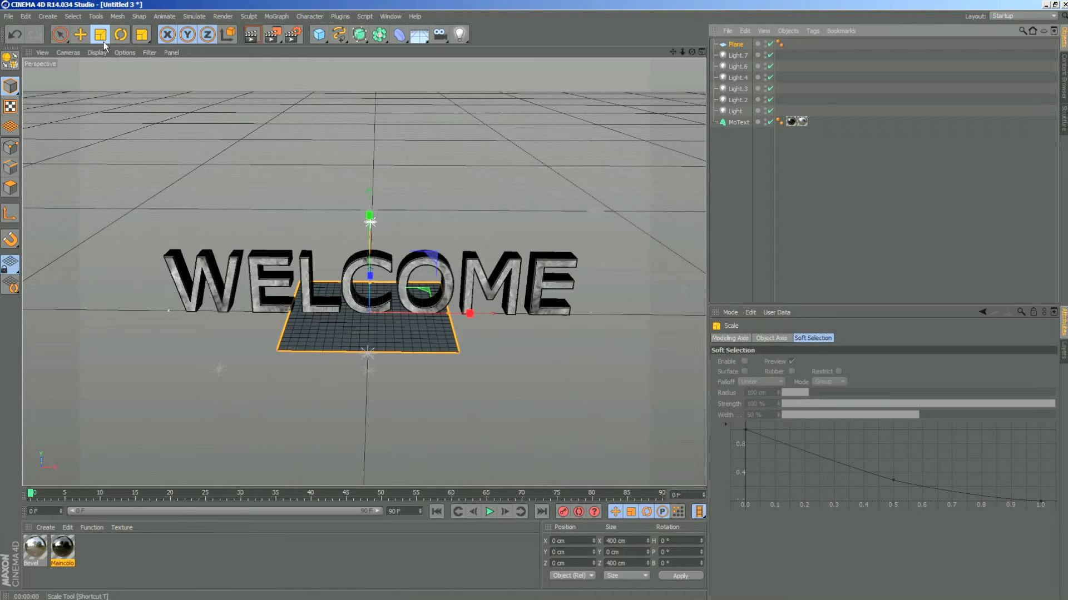
{"action": "left_click", "coordinate": [81, 35]}
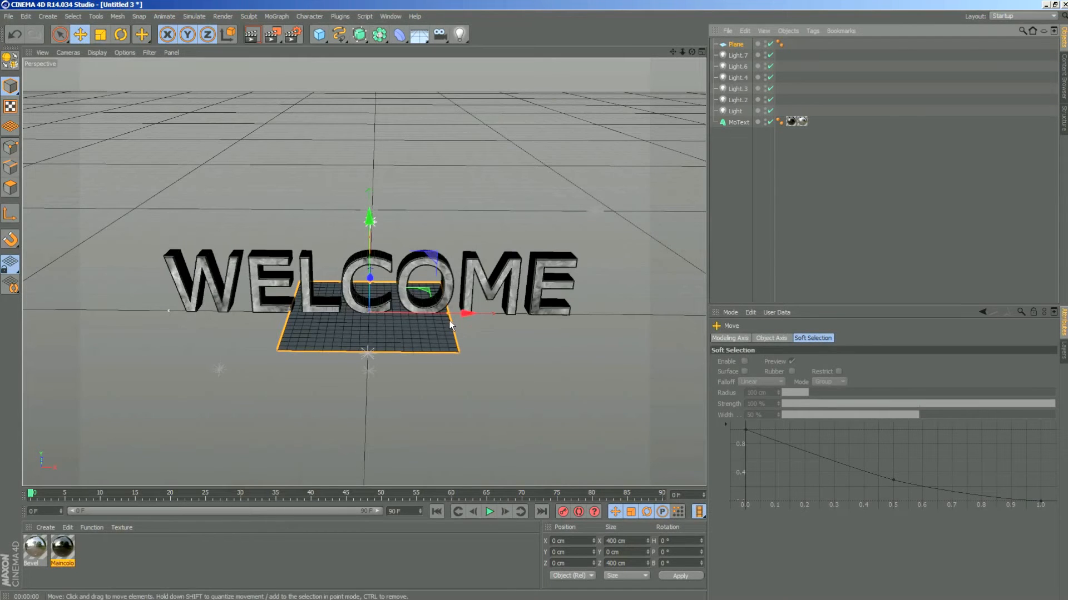
{"action": "left_click", "coordinate": [734, 46]}
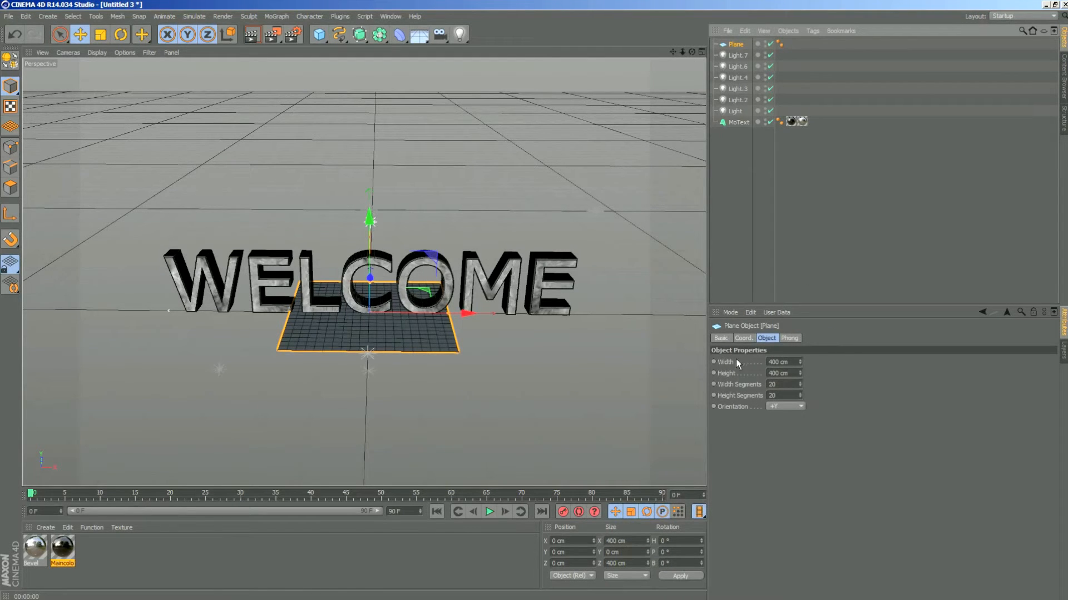
{"action": "left_click_drag", "start_coordinate": [800, 362], "coordinate": [873, 363]}
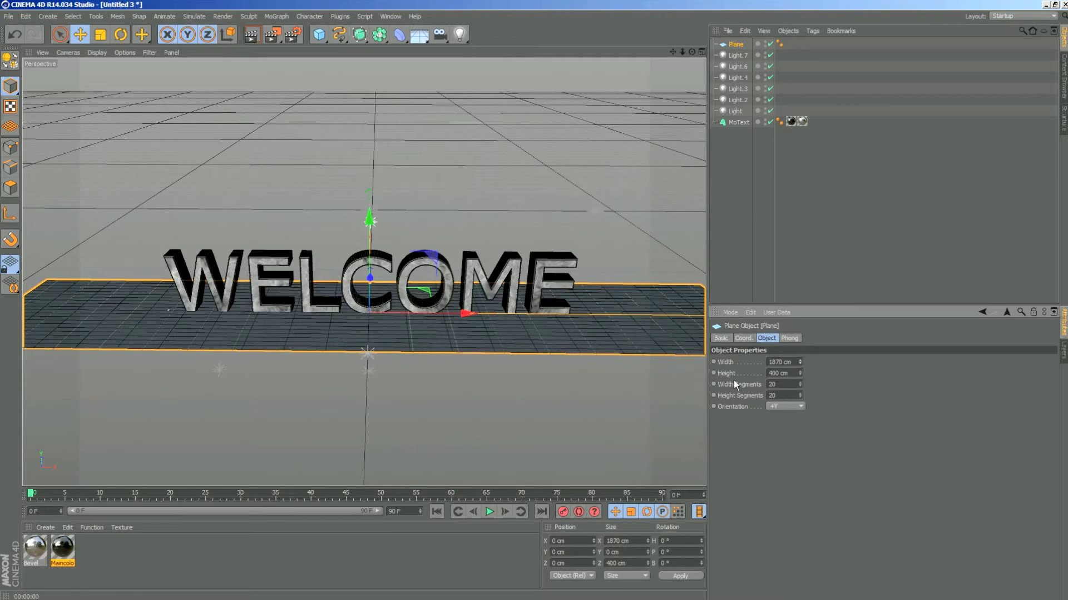
- Move the plane in front of the text to about -436 cm in Z and tilt its pitch to about 77°
{"action": "left_click_drag", "start_coordinate": [692, 52], "coordinate": [853, 49]}
{"action": "left_click_drag", "start_coordinate": [263, 313], "coordinate": [440, 328]}
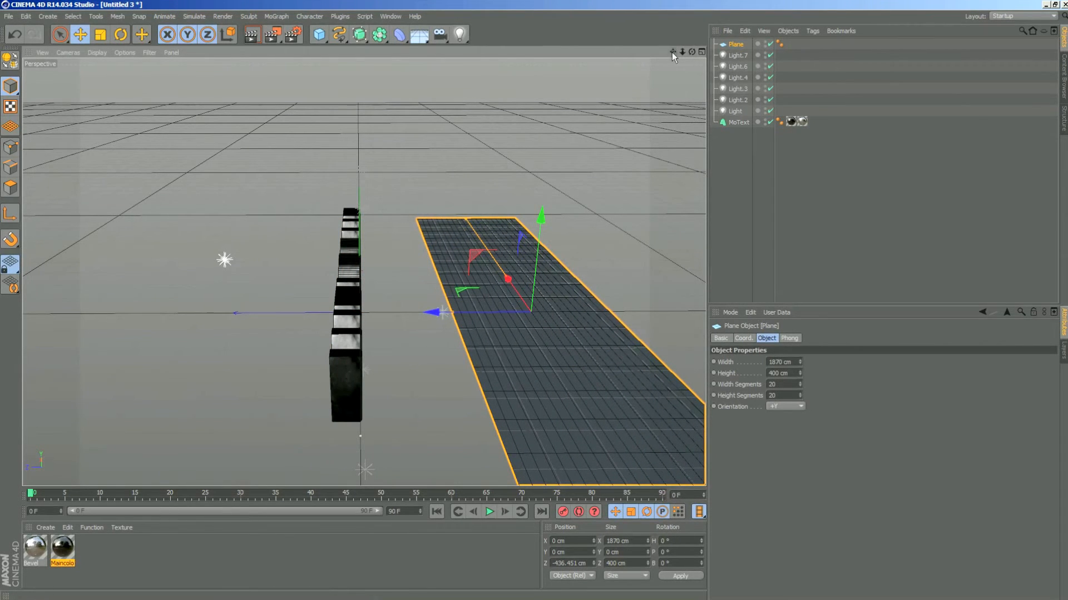
{"action": "left_click_drag", "start_coordinate": [671, 53], "coordinate": [539, 19]}
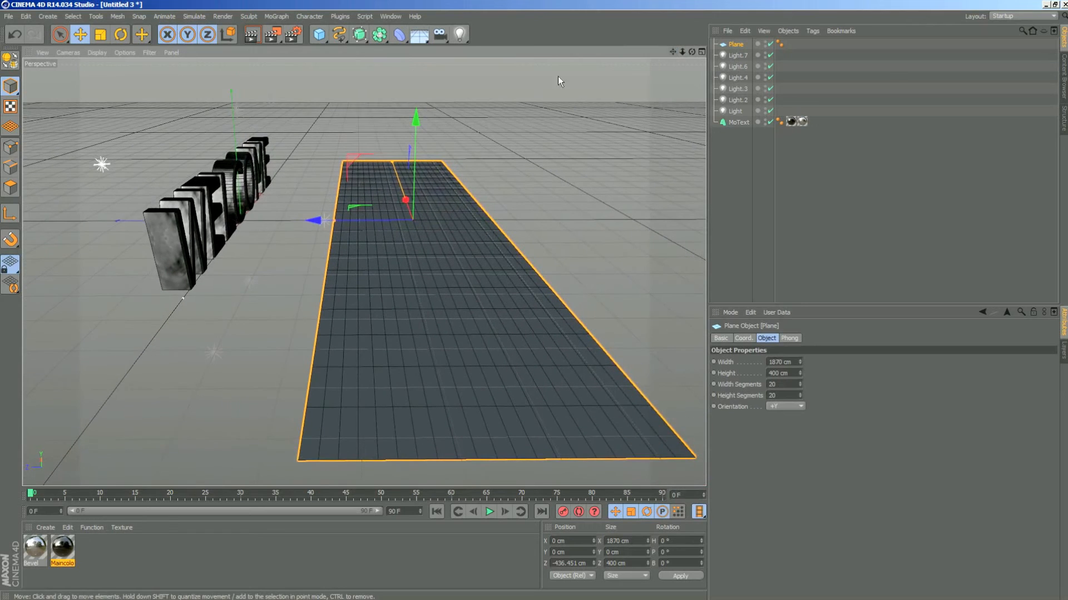
{"action": "left_click", "coordinate": [119, 37]}
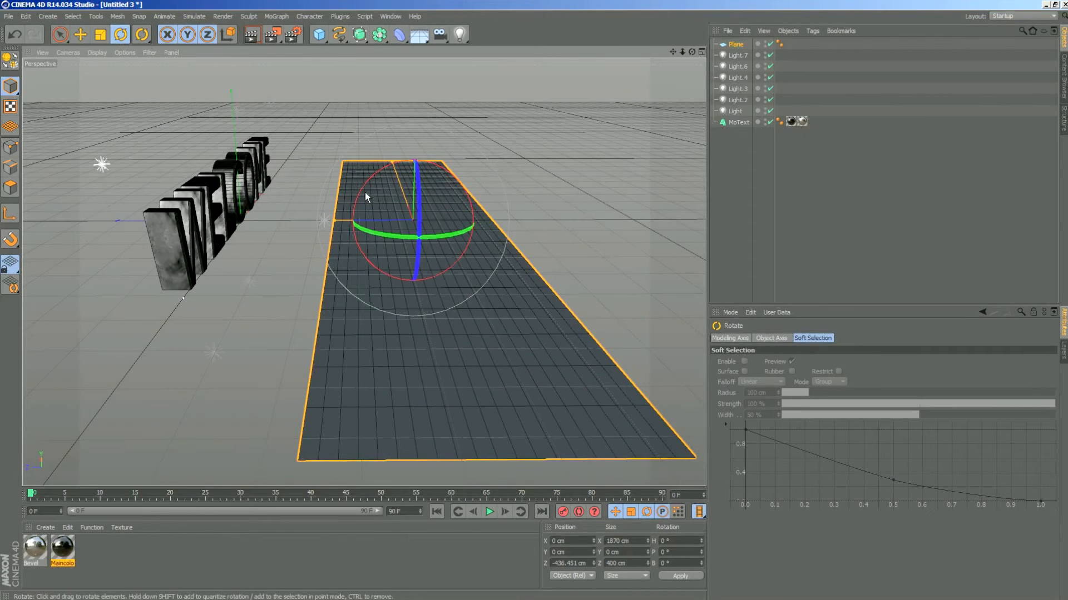
{"action": "left_click_drag", "start_coordinate": [692, 52], "coordinate": [488, 80]}
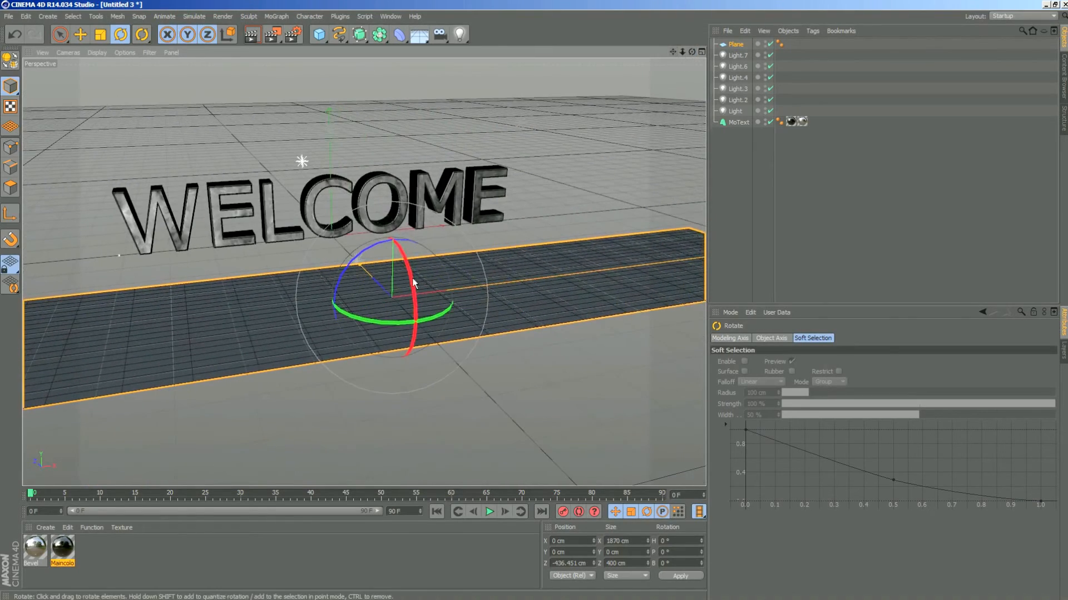
{"action": "left_click_drag", "start_coordinate": [407, 271], "coordinate": [436, 293]}
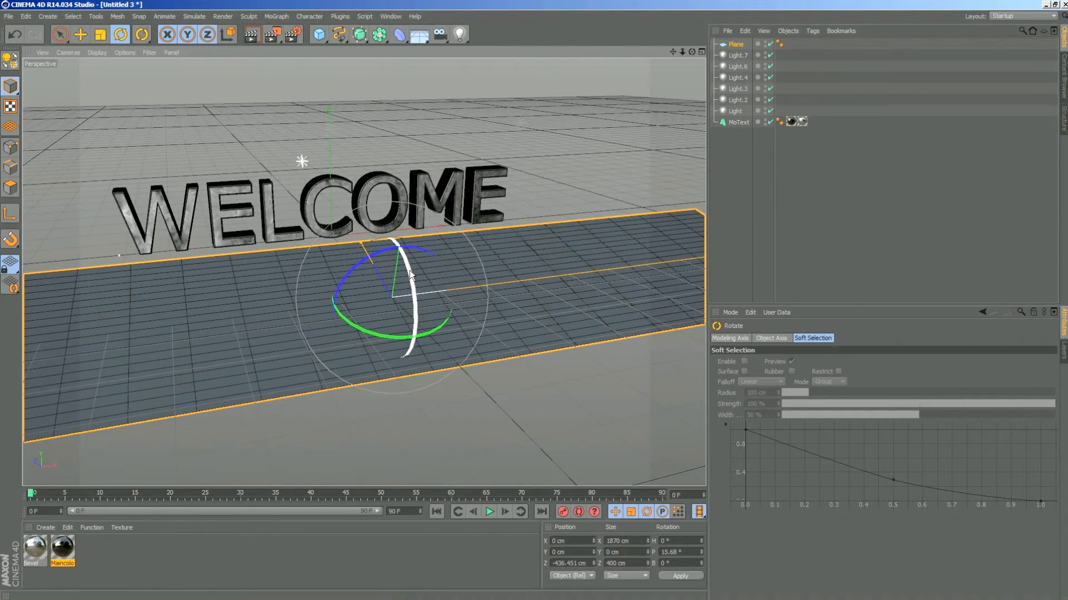
{"action": "left_click_drag", "start_coordinate": [410, 272], "coordinate": [420, 349]}
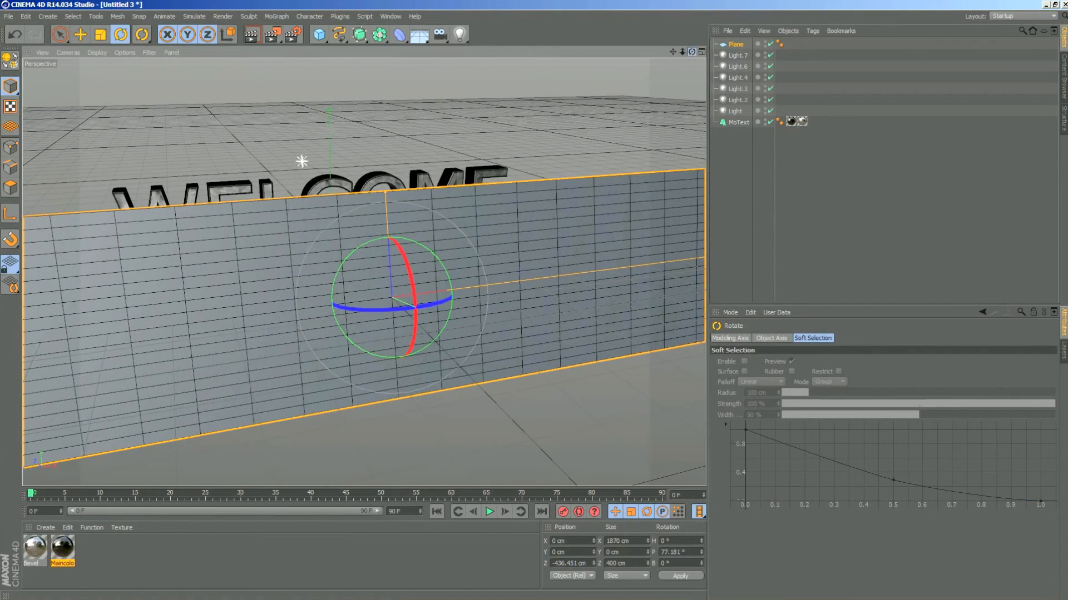
- Raise the tilted plane along its own Z axis to about Y 243 cm and Z -381 cm
{"action": "left_click_drag", "start_coordinate": [691, 51], "coordinate": [840, 20]}
{"action": "left_click_drag", "start_coordinate": [501, 67], "coordinate": [530, 73]}
{"action": "left_click_drag", "start_coordinate": [673, 52], "coordinate": [768, 73]}
{"action": "left_click_drag", "start_coordinate": [692, 55], "coordinate": [656, 56]}
{"action": "left_click_drag", "start_coordinate": [683, 52], "coordinate": [617, 56]}
{"action": "left_click", "coordinate": [81, 34]}
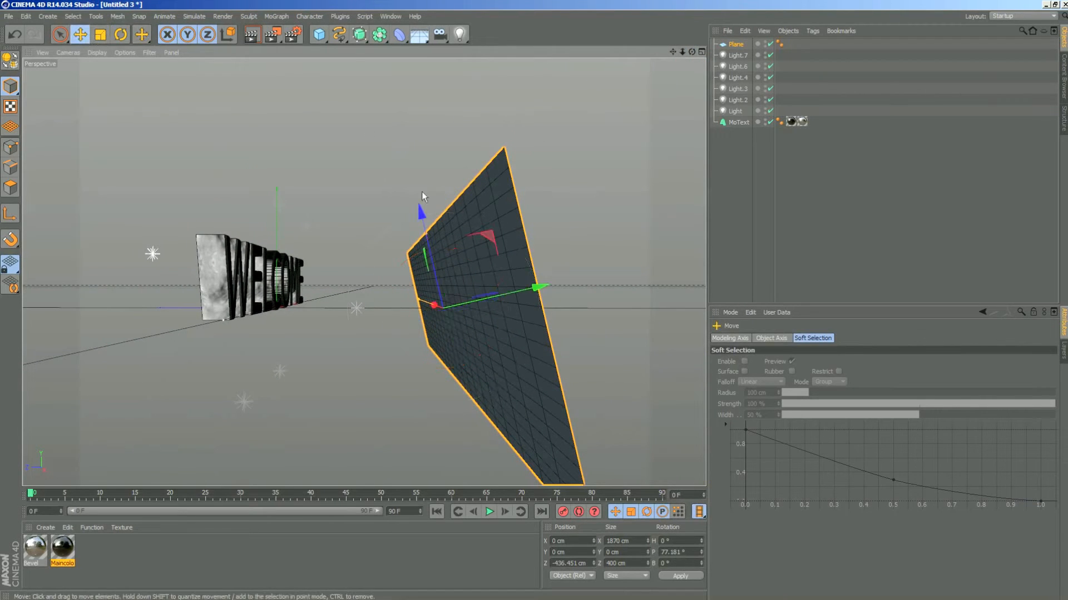
{"action": "left_click_drag", "start_coordinate": [419, 204], "coordinate": [383, 121]}
- Compare the plane's position with the MoText and render the scene from the front
{"action": "left_click", "coordinate": [261, 296]}
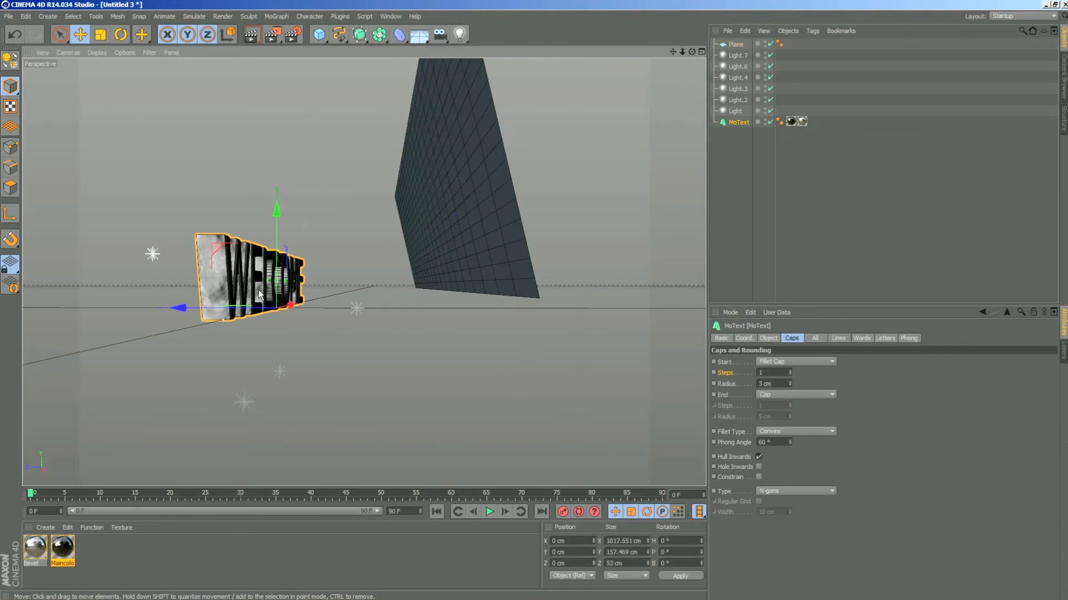
{"action": "left_click", "coordinate": [430, 290]}
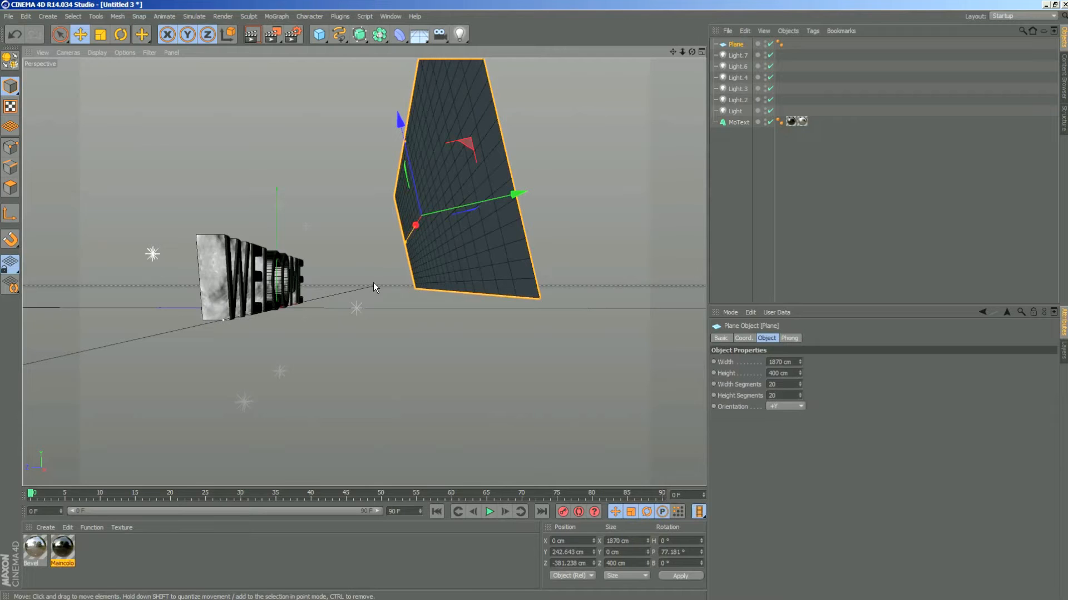
{"action": "left_click", "coordinate": [272, 279]}
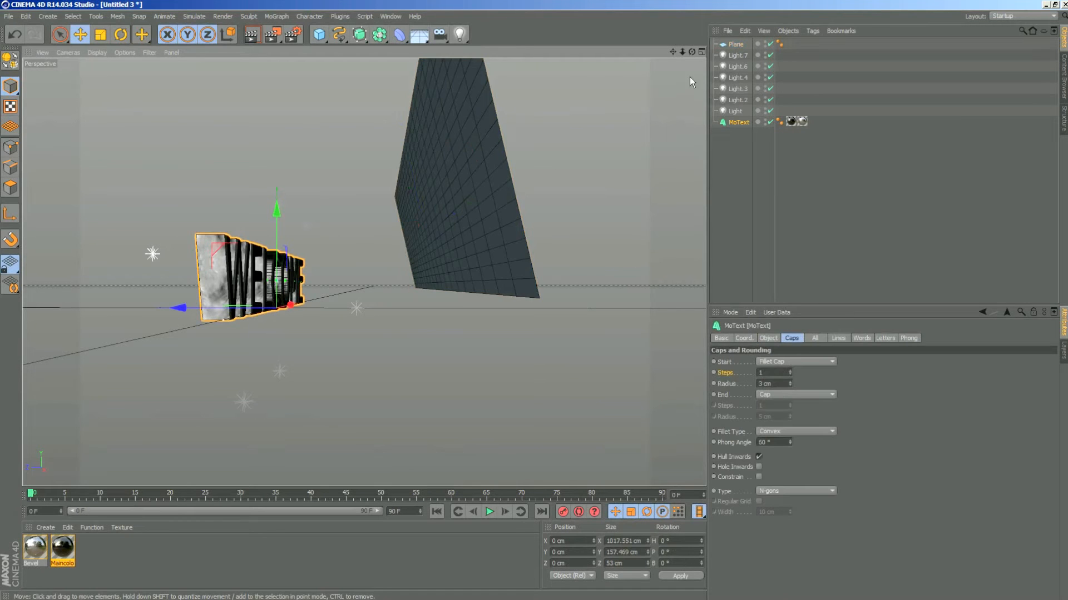
{"action": "left_click_drag", "start_coordinate": [693, 50], "coordinate": [566, 58]}
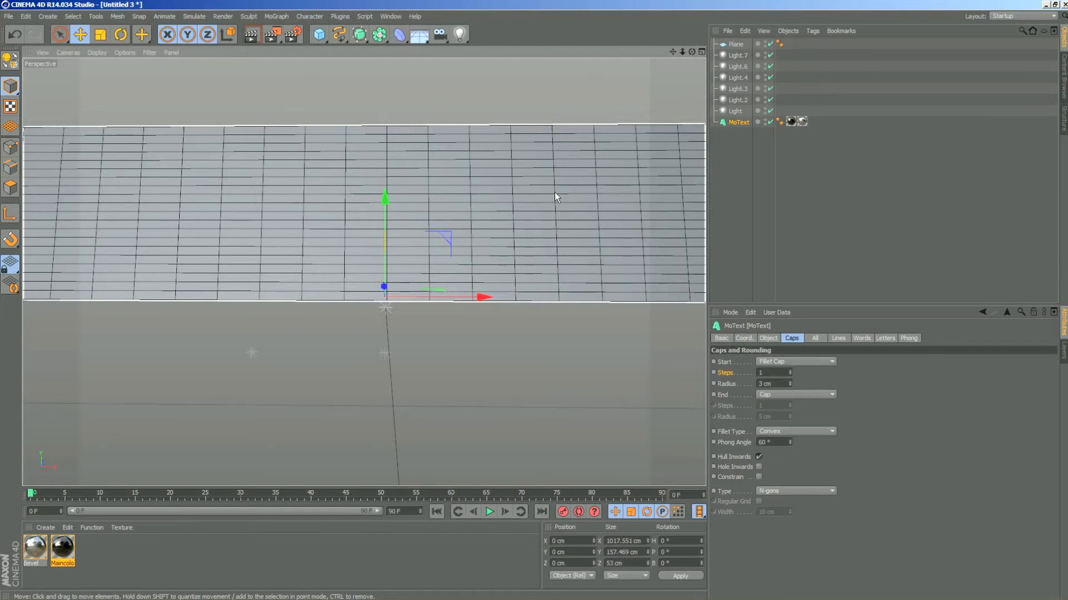
{"action": "left_click", "coordinate": [250, 35]}
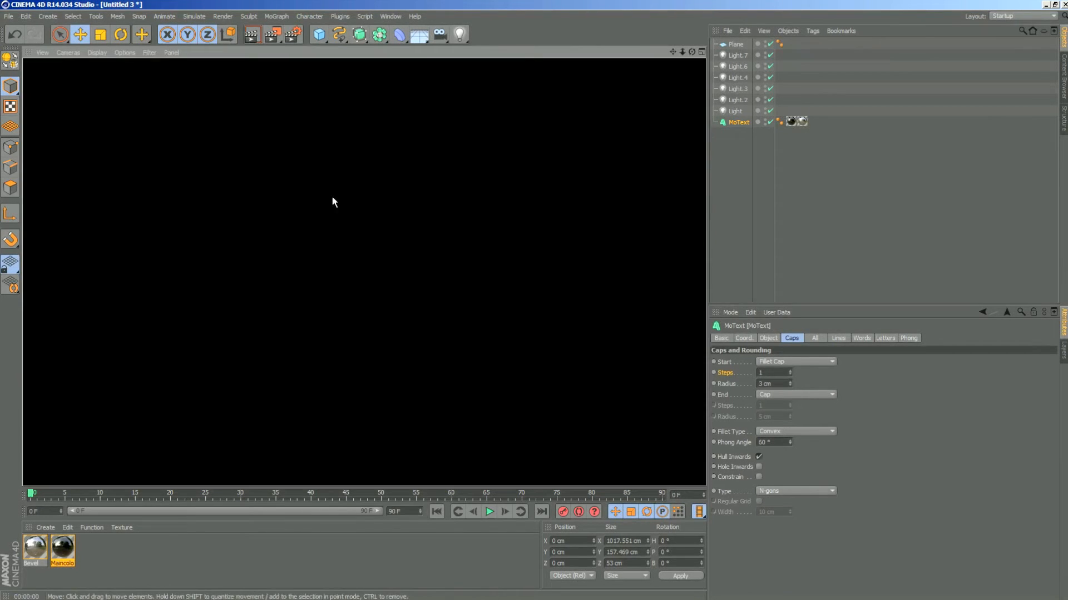
- Add a Compositing tag to the Plane object
{"action": "left_click", "coordinate": [733, 45]}
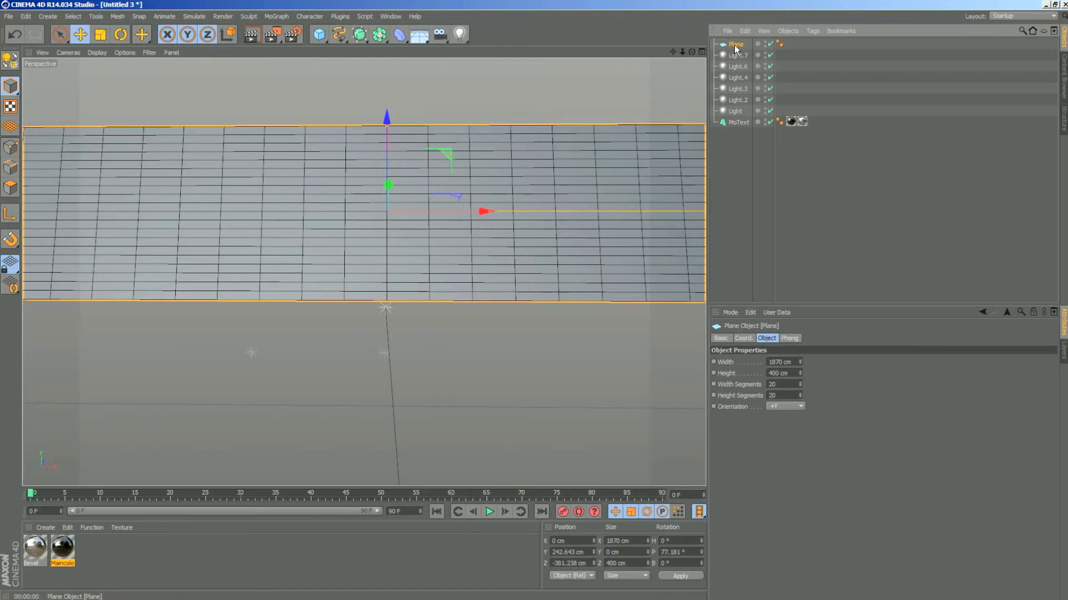
{"action": "right_click", "coordinate": [734, 47]}
{"action": "mouse_move", "coordinate": [766, 55]}
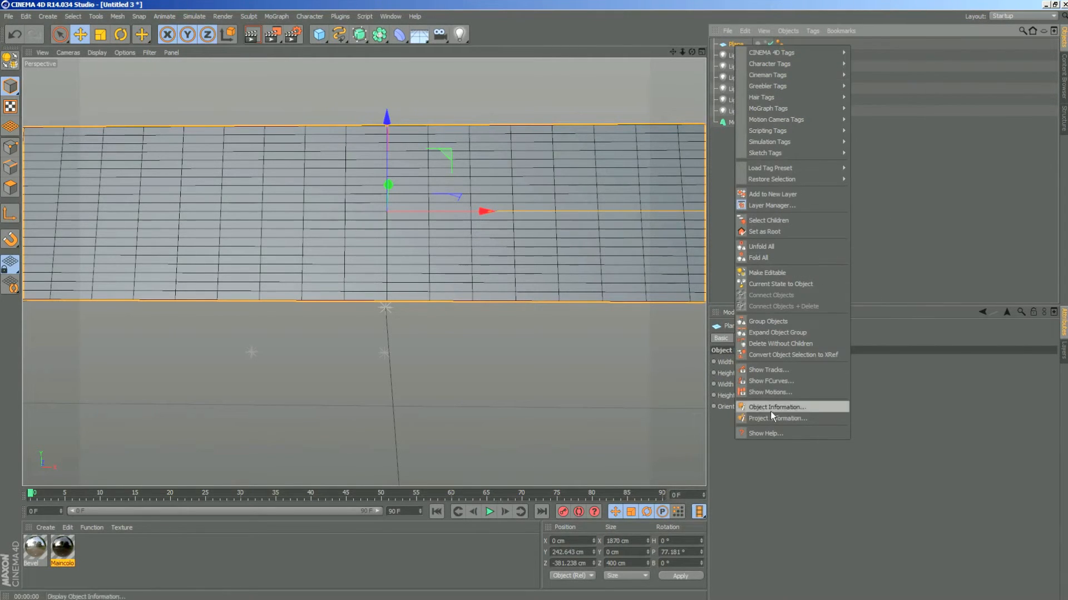
{"action": "mouse_move", "coordinate": [793, 178]}
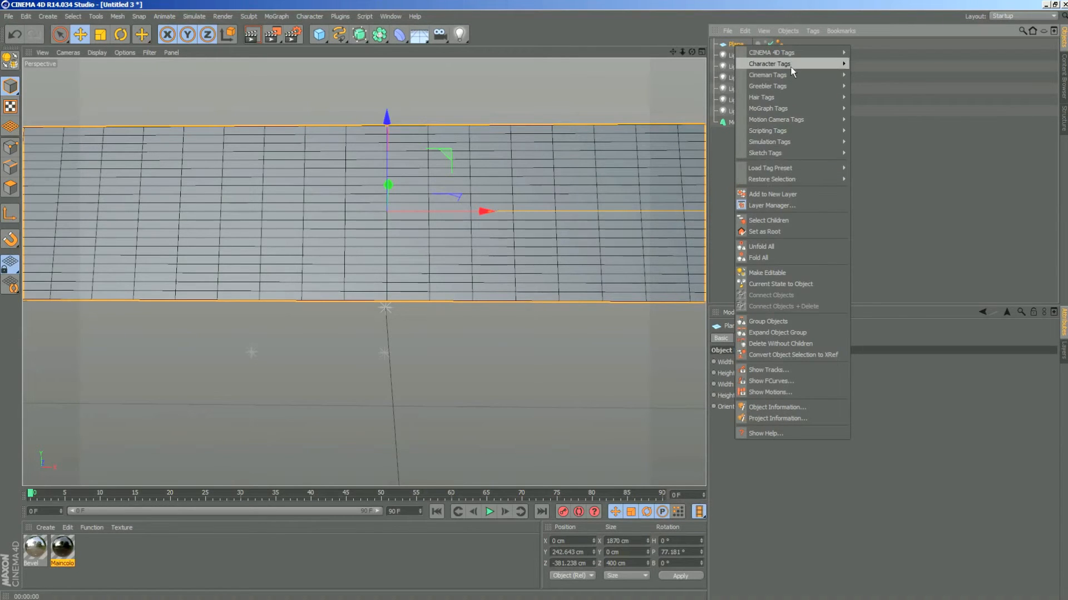
{"action": "mouse_move", "coordinate": [793, 64]}
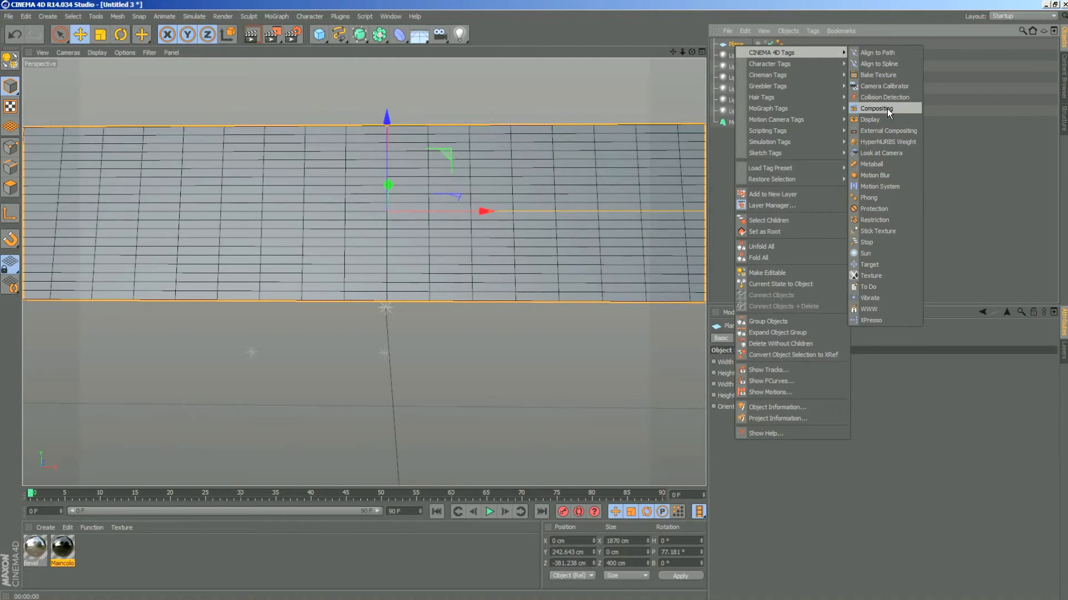
{"action": "left_click", "coordinate": [876, 108]}
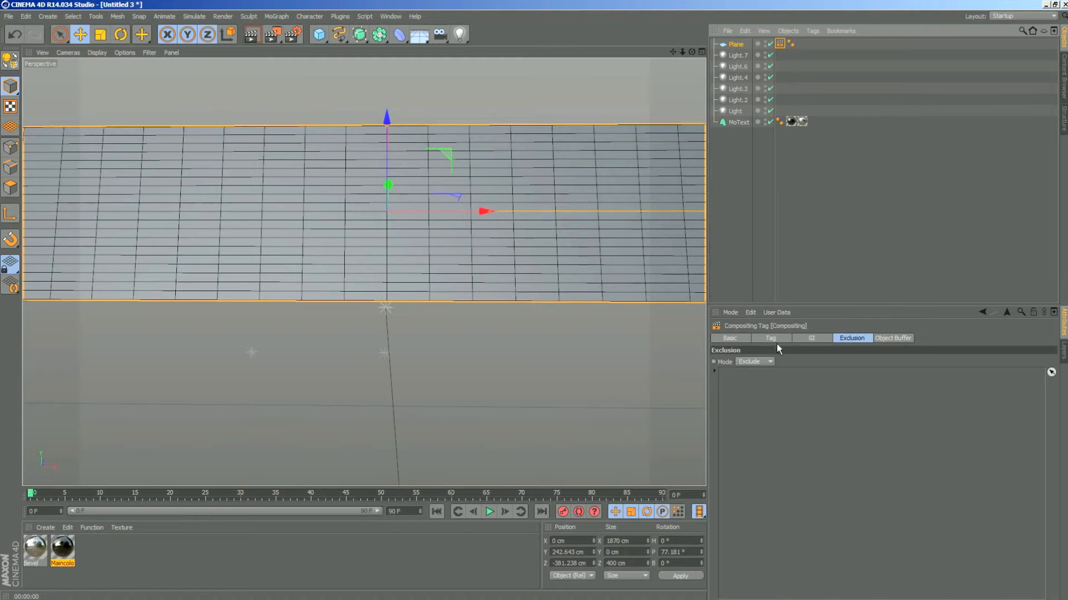
- Turn off Seen by Camera in the plane's Compositing tag and render the view
{"action": "left_click", "coordinate": [723, 338]}
{"action": "left_click", "coordinate": [765, 338]}
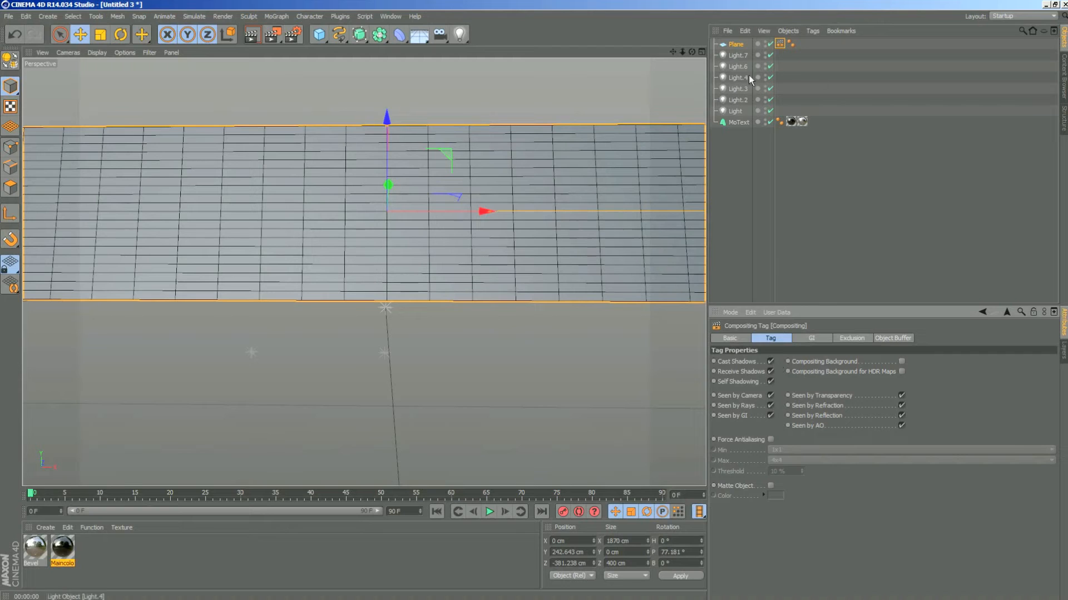
{"action": "left_click", "coordinate": [742, 44]}
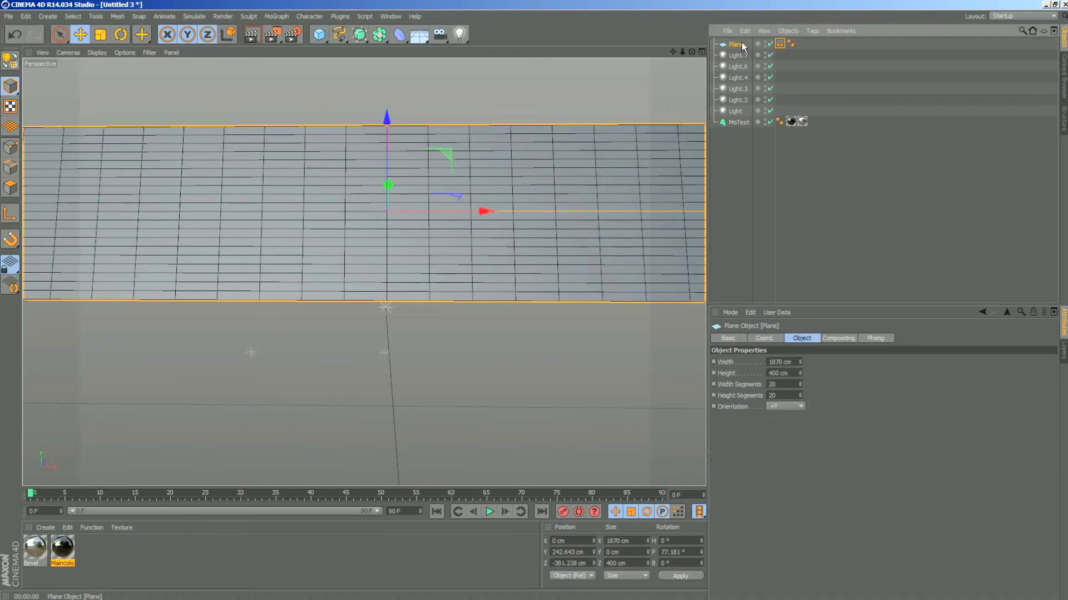
{"action": "left_click", "coordinate": [780, 44]}
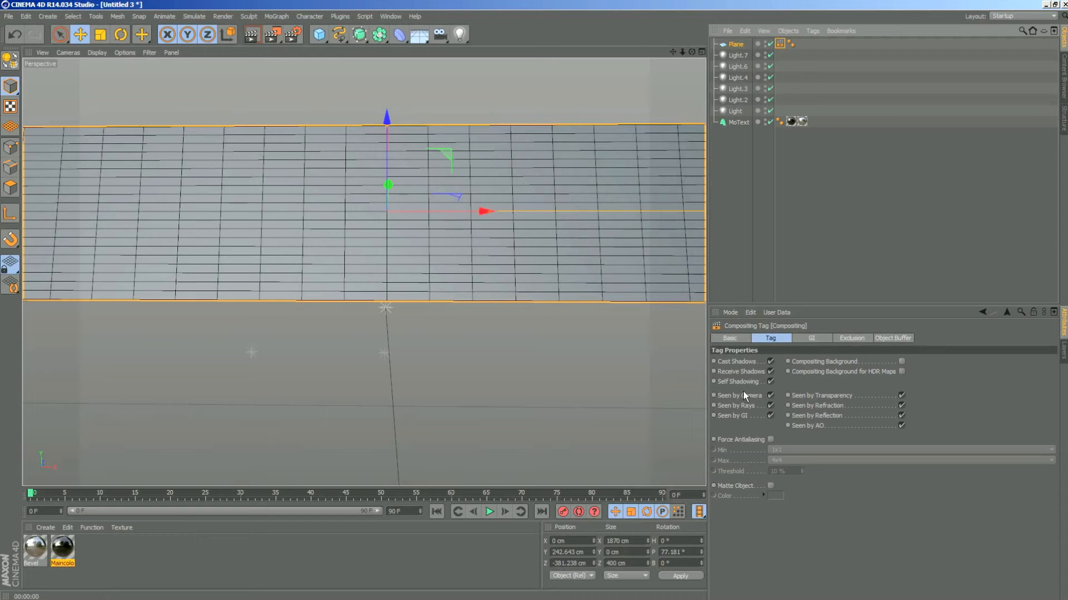
{"action": "left_click", "coordinate": [771, 395]}
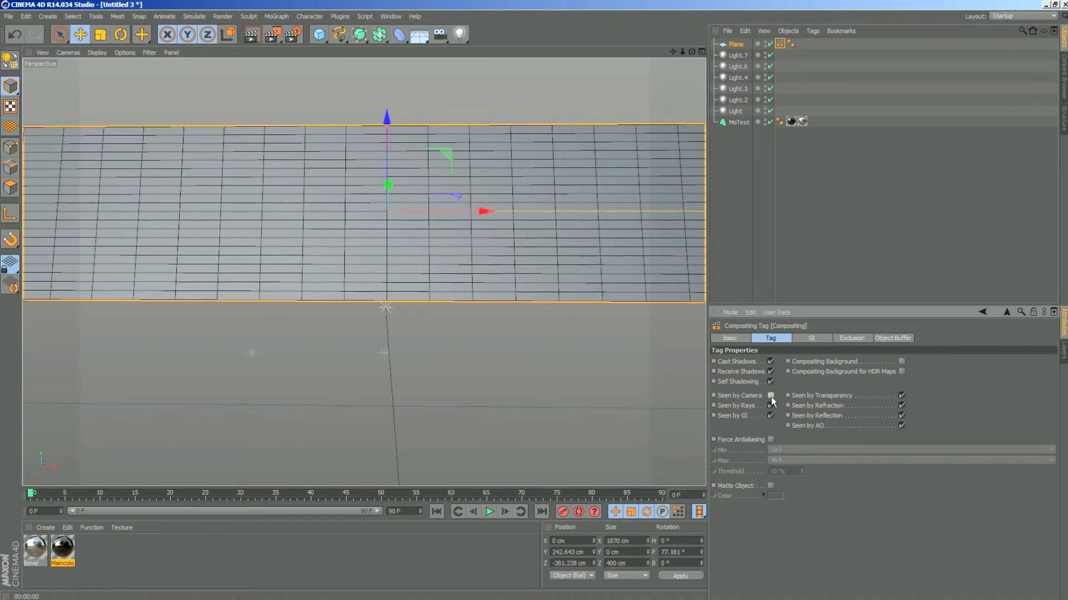
{"action": "left_click", "coordinate": [252, 35]}
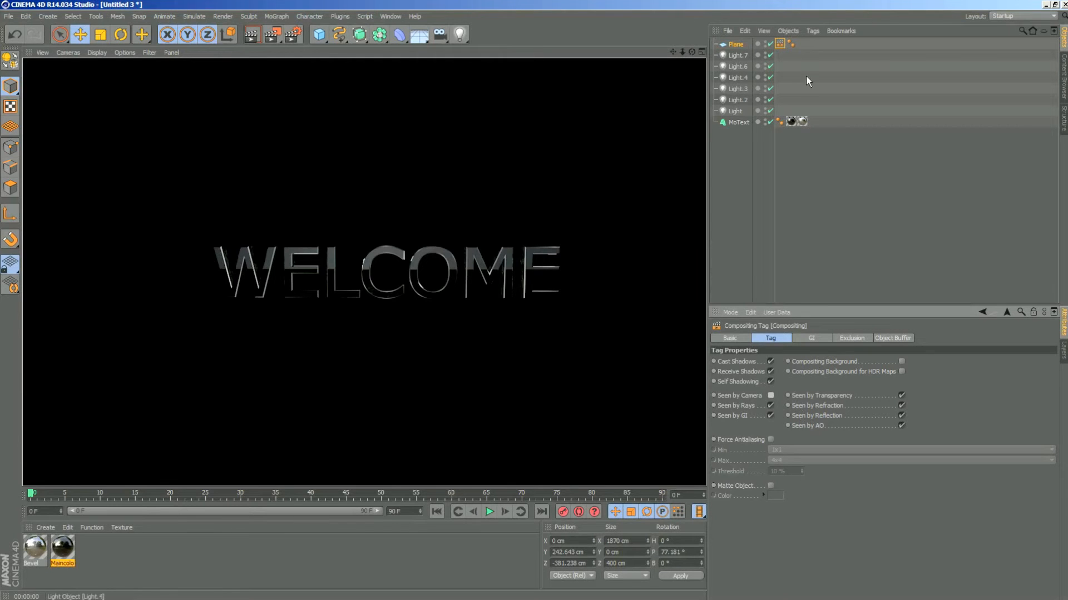
- Hide the plane in the viewport and render the text with its reflection
{"action": "left_click", "coordinate": [778, 45]}
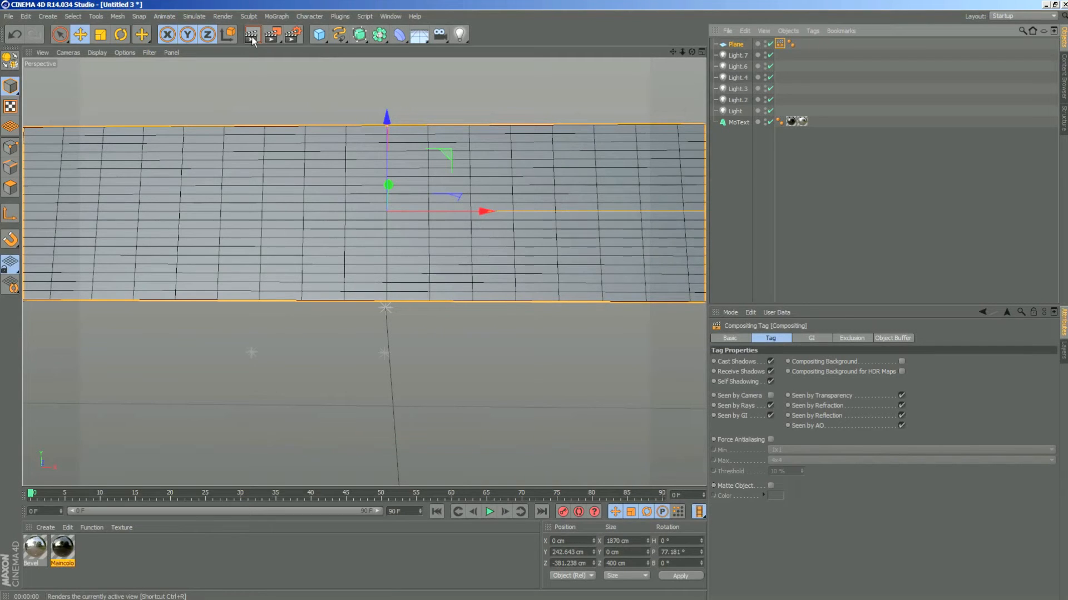
{"action": "left_click", "coordinate": [740, 45]}
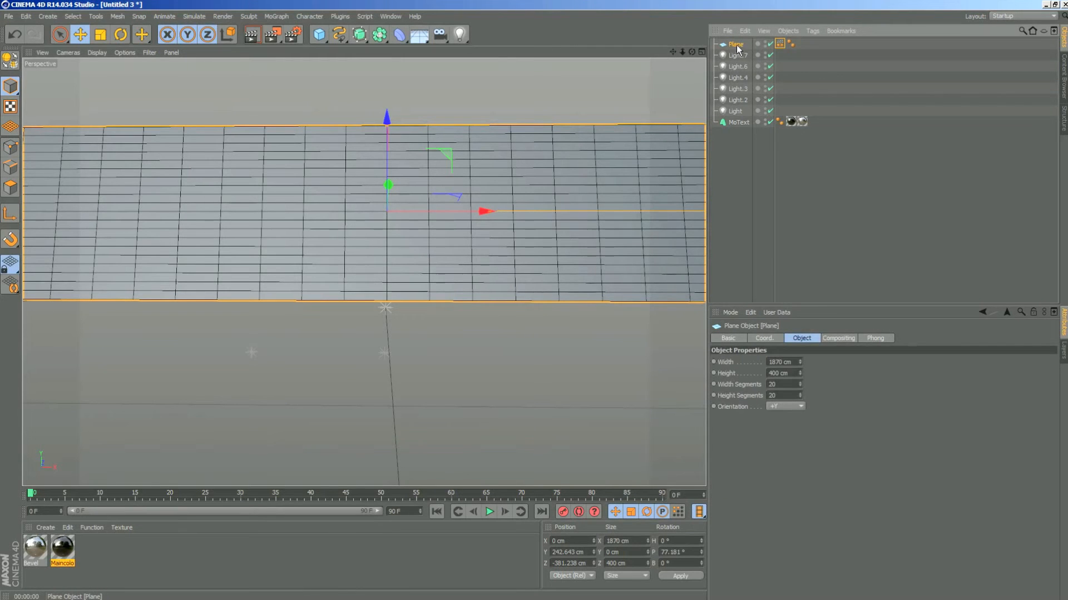
{"action": "left_click", "coordinate": [765, 43]}
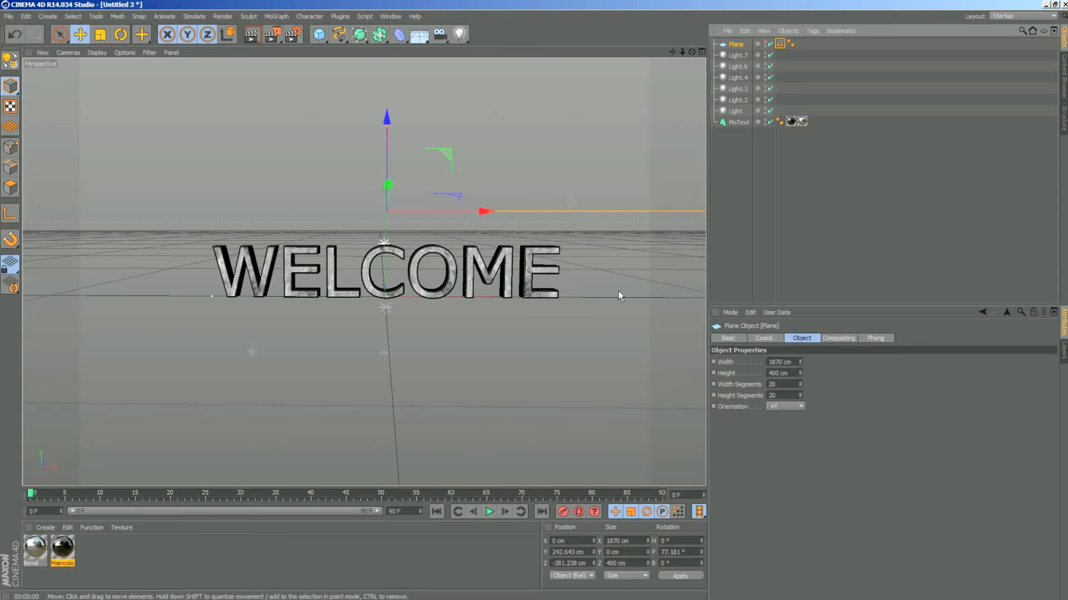
{"action": "left_click", "coordinate": [251, 35]}
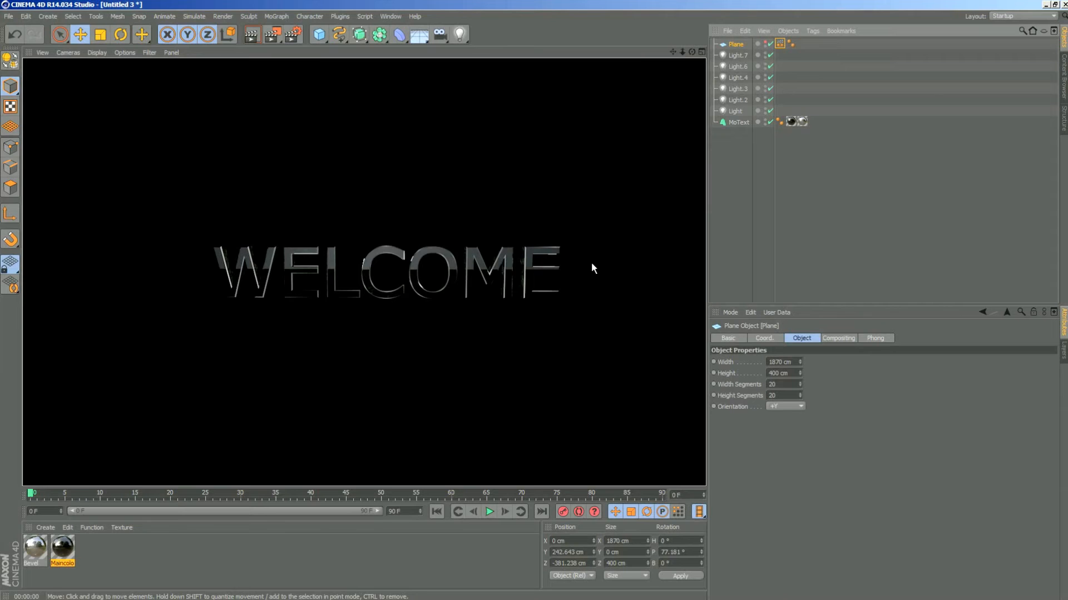
{"action": "left_click", "coordinate": [735, 44]}
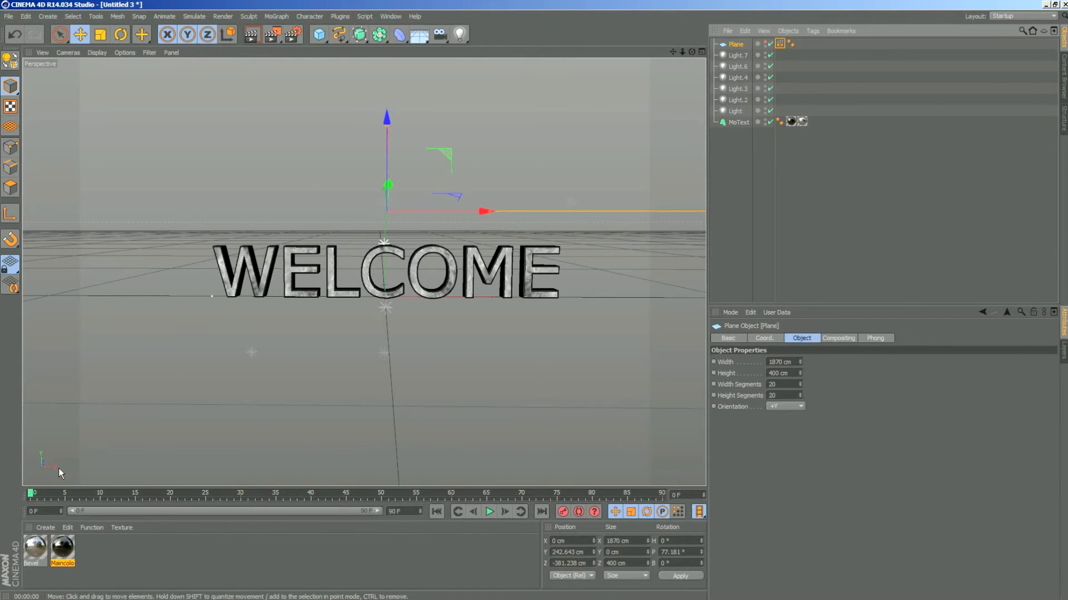
- Create a new material and rename it Plane
{"action": "left_click", "coordinate": [42, 526]}
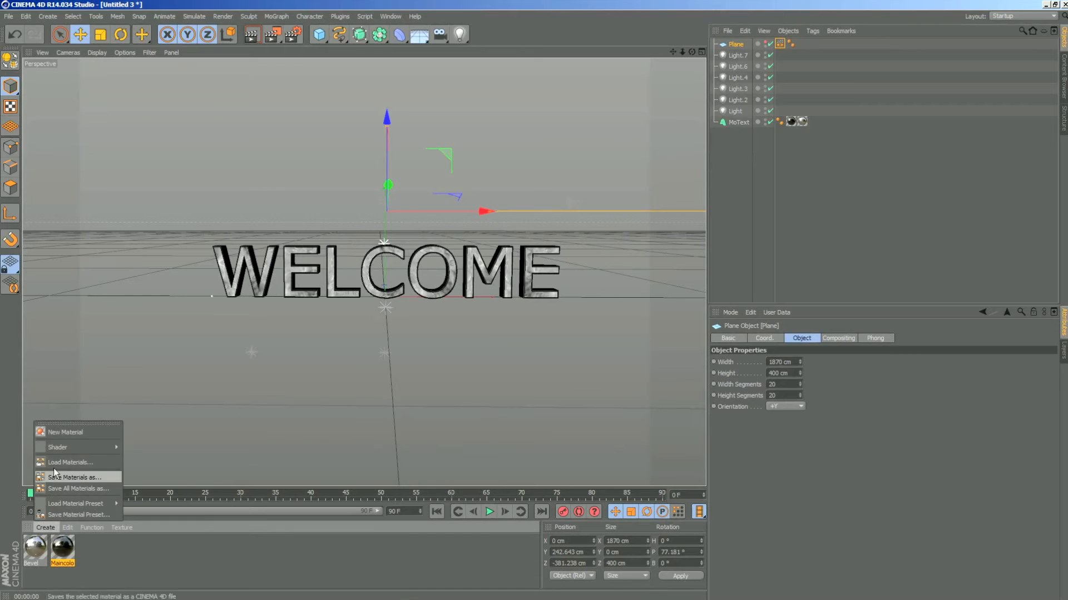
{"action": "left_click", "coordinate": [68, 433]}
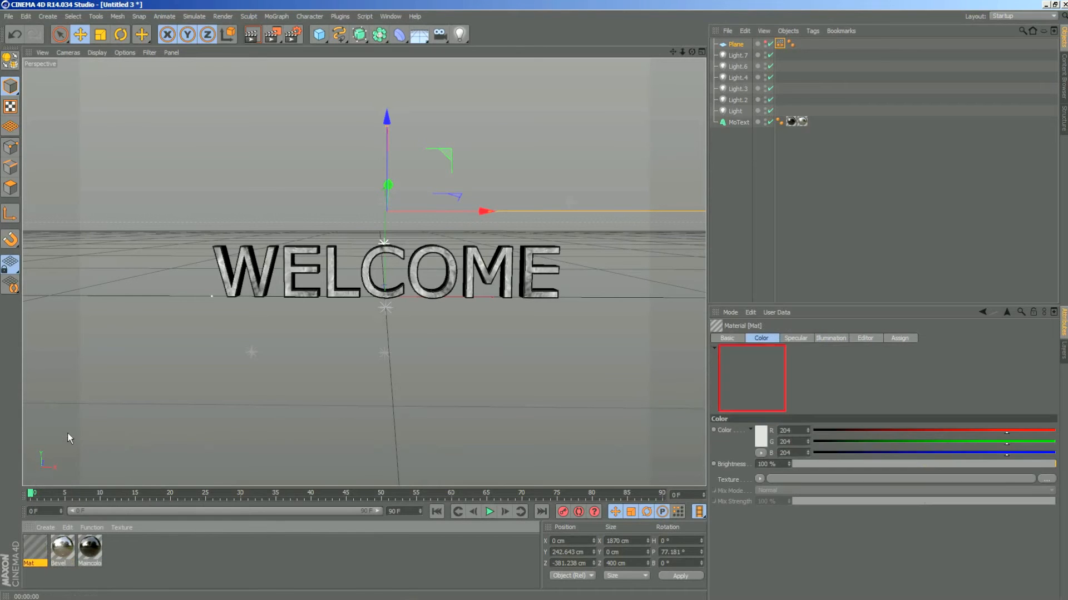
{"action": "double_click", "coordinate": [41, 563]}
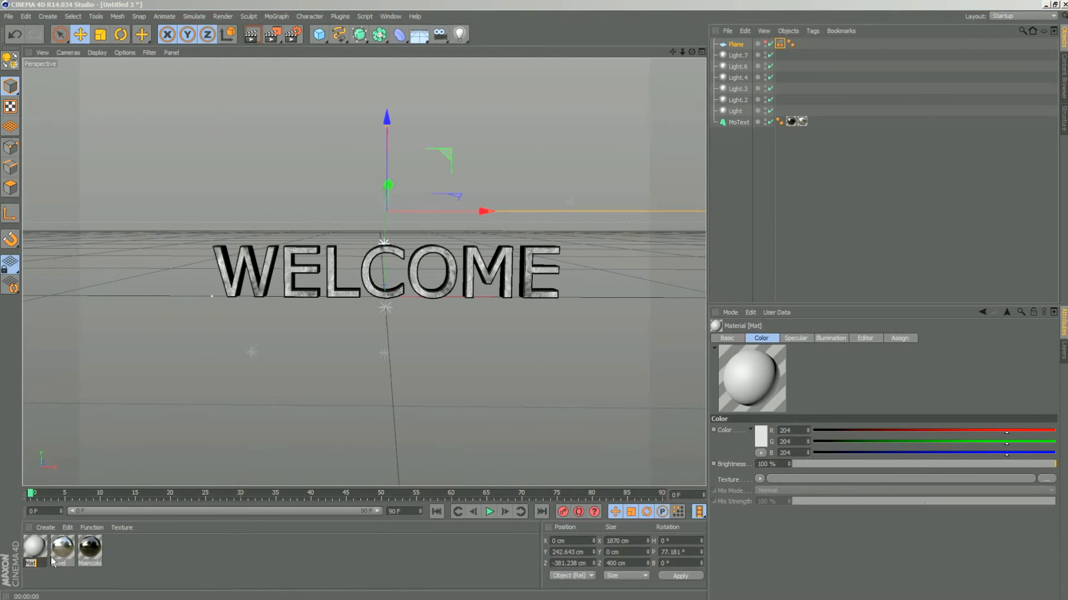
{"action": "key", "text": "BackSpace"}
{"action": "type", "text": "Plane"}
{"action": "key", "text": "Return"}
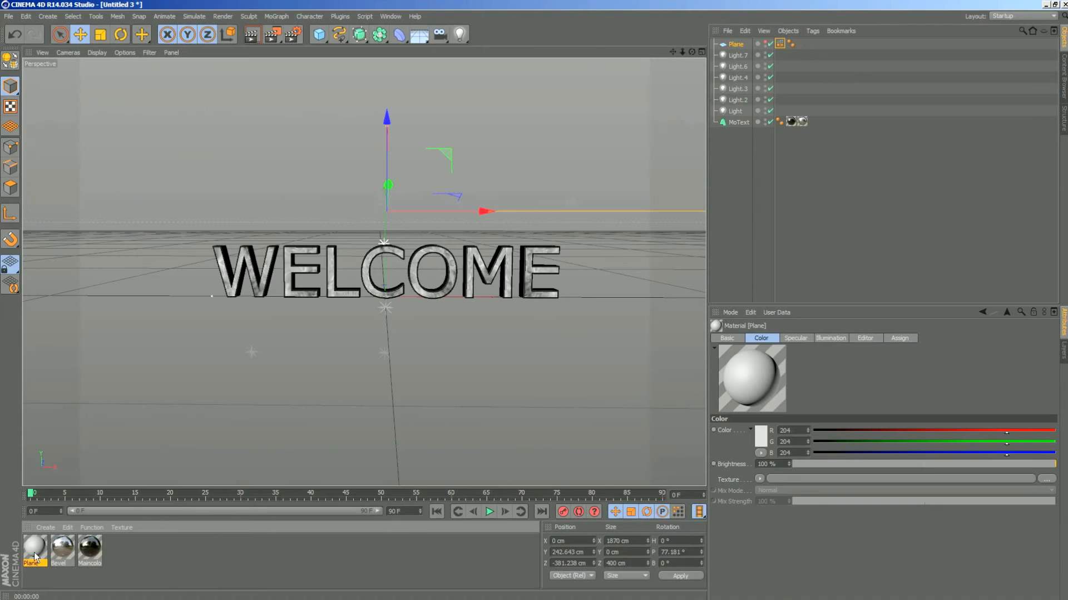
- Disable Color and Specular and enable white Luminance in the Plane material, and apply it to the Plane object
{"action": "double_click", "coordinate": [35, 558]}
{"action": "left_click", "coordinate": [187, 292]}
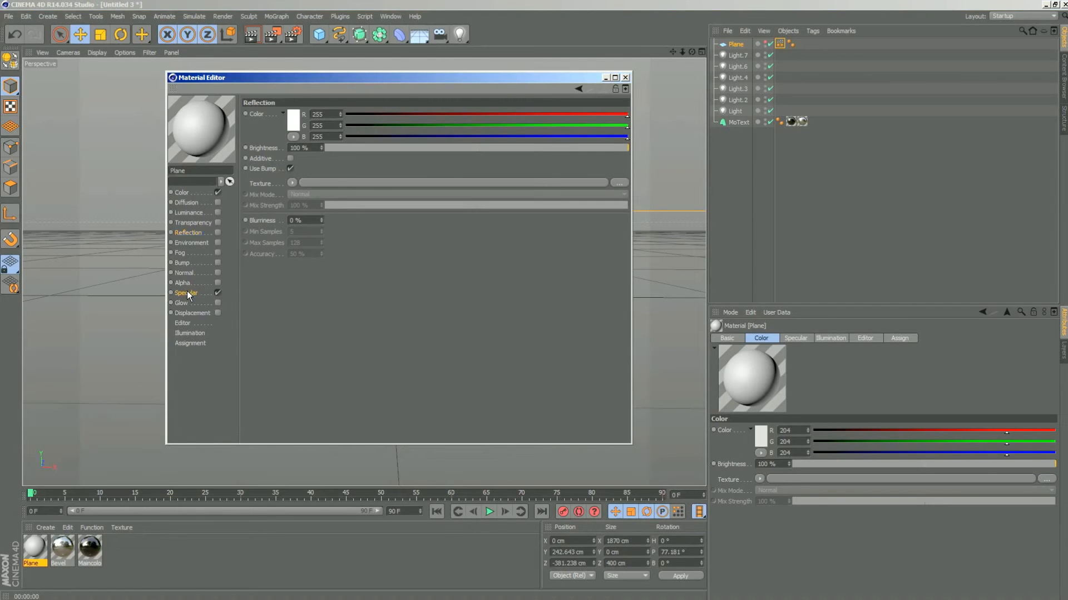
{"action": "left_click", "coordinate": [218, 292]}
{"action": "left_click", "coordinate": [217, 192]}
{"action": "left_click", "coordinate": [189, 212]}
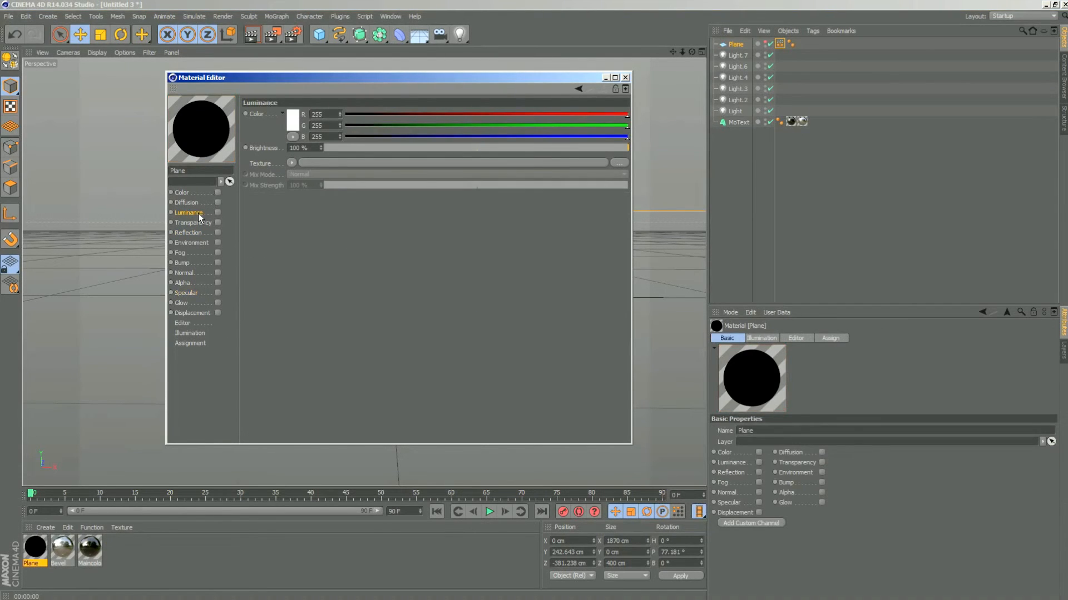
{"action": "left_click", "coordinate": [217, 213]}
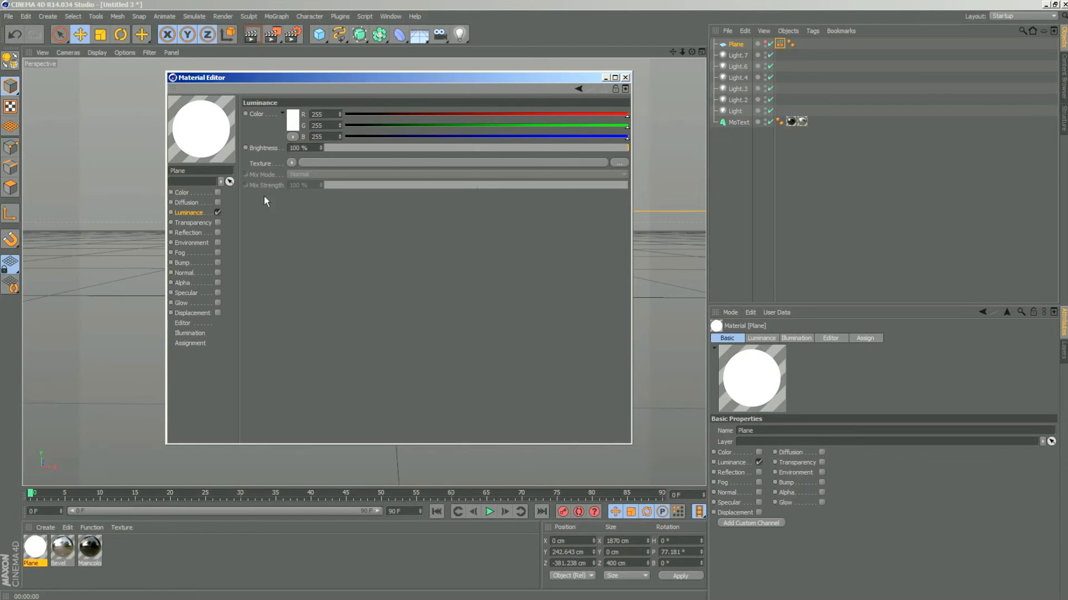
{"action": "left_click", "coordinate": [625, 78]}
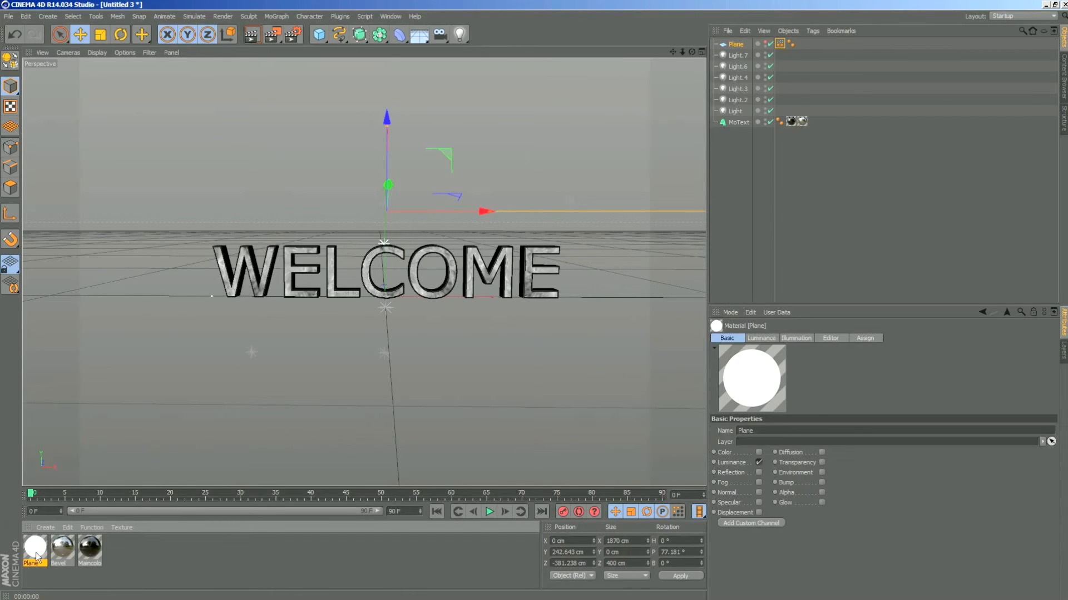
{"action": "left_click_drag", "start_coordinate": [36, 557], "coordinate": [741, 50]}
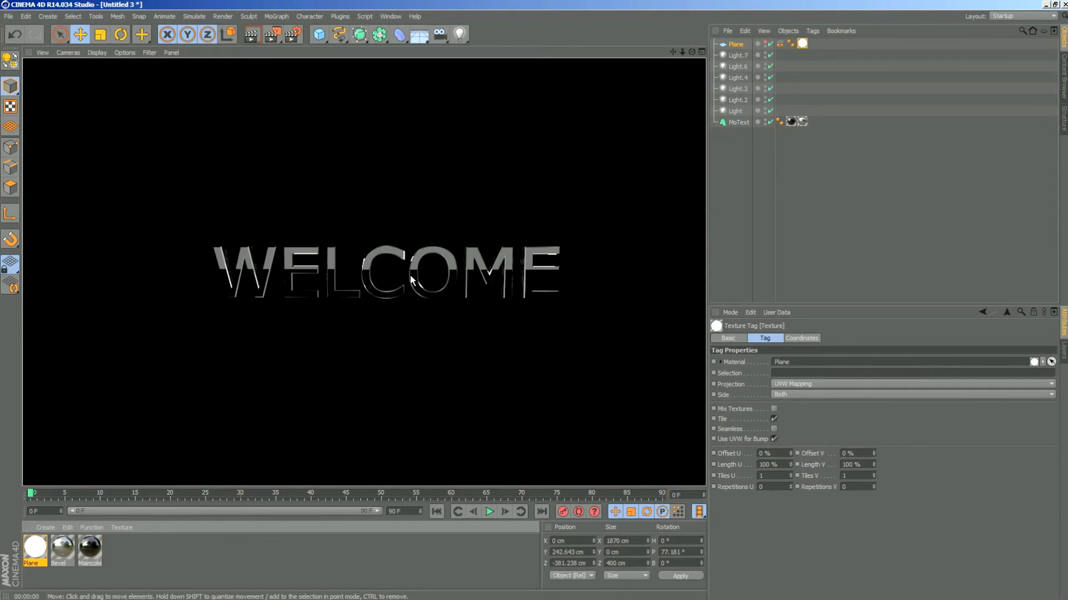
- Set the Maincolor material's reflection brightness and mix strength to 30% and render the view
{"action": "left_click", "coordinate": [90, 547]}
{"action": "double_click", "coordinate": [90, 548]}
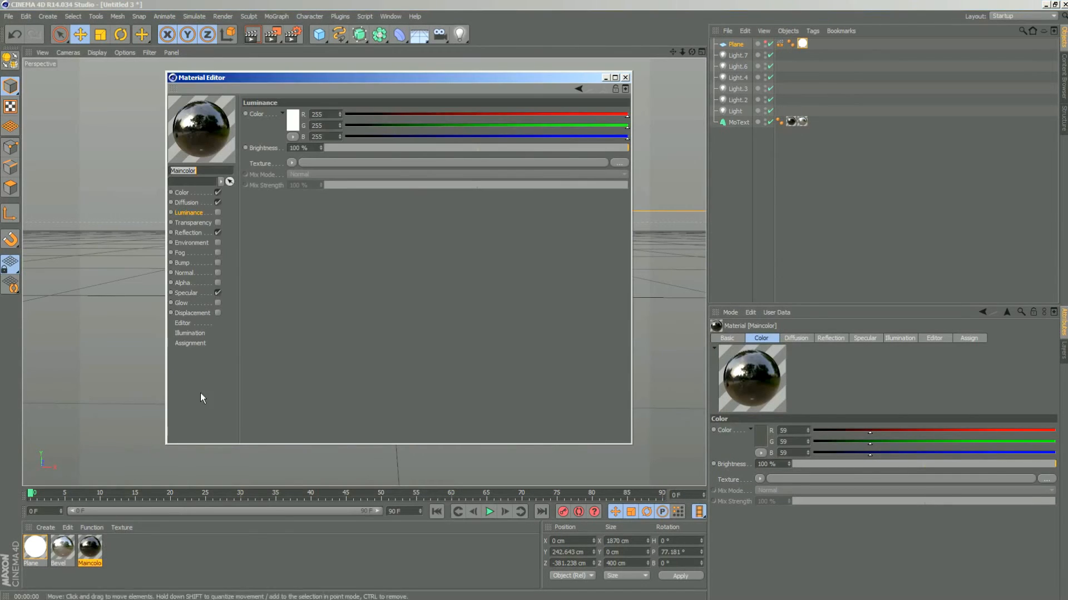
{"action": "left_click", "coordinate": [189, 233]}
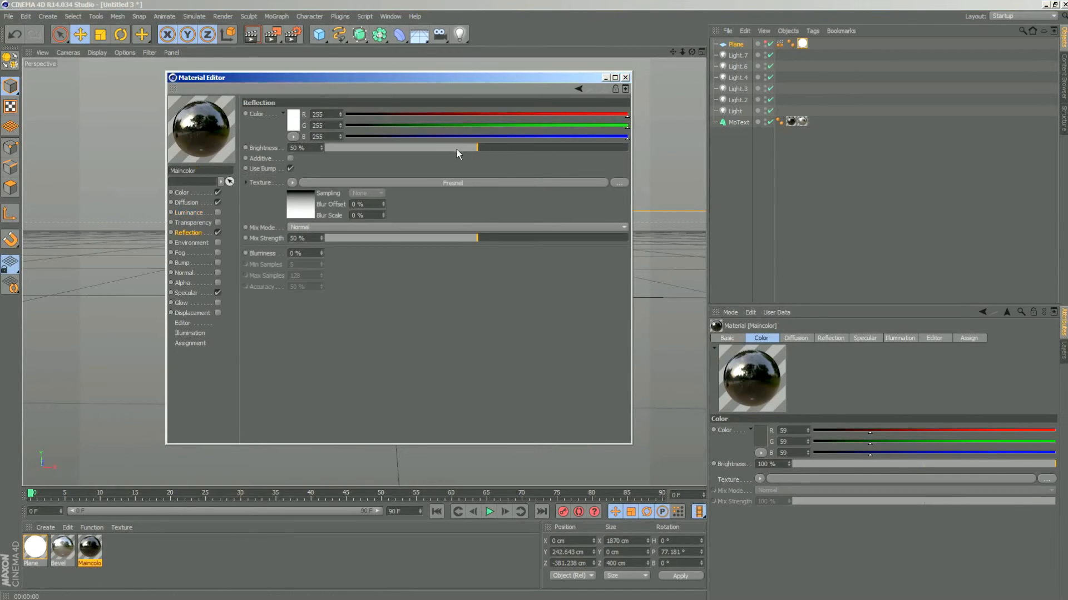
{"action": "left_click", "coordinate": [414, 238]}
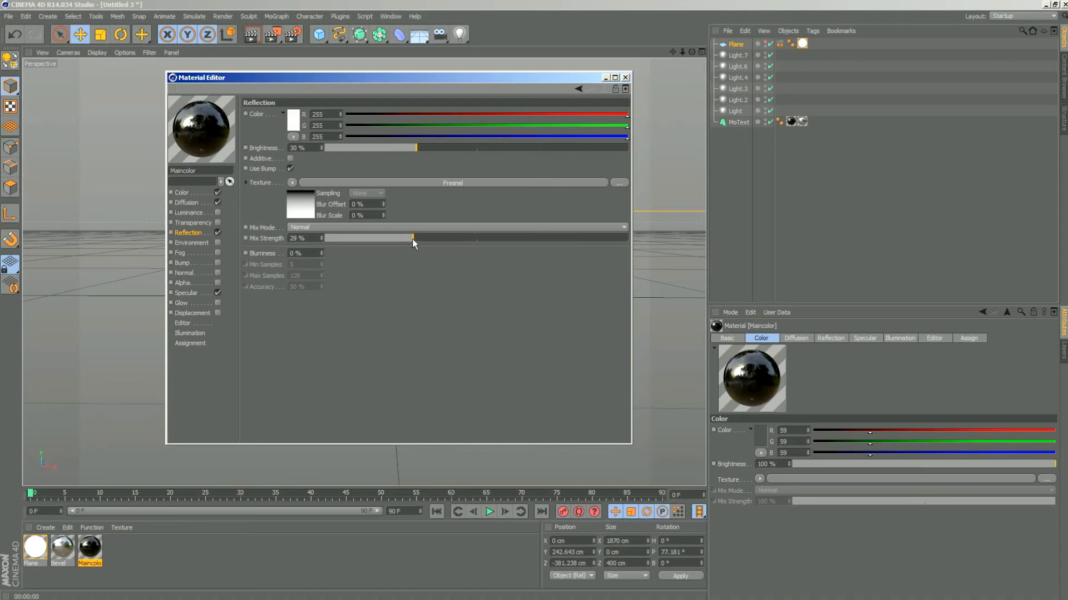
{"action": "left_click", "coordinate": [416, 237]}
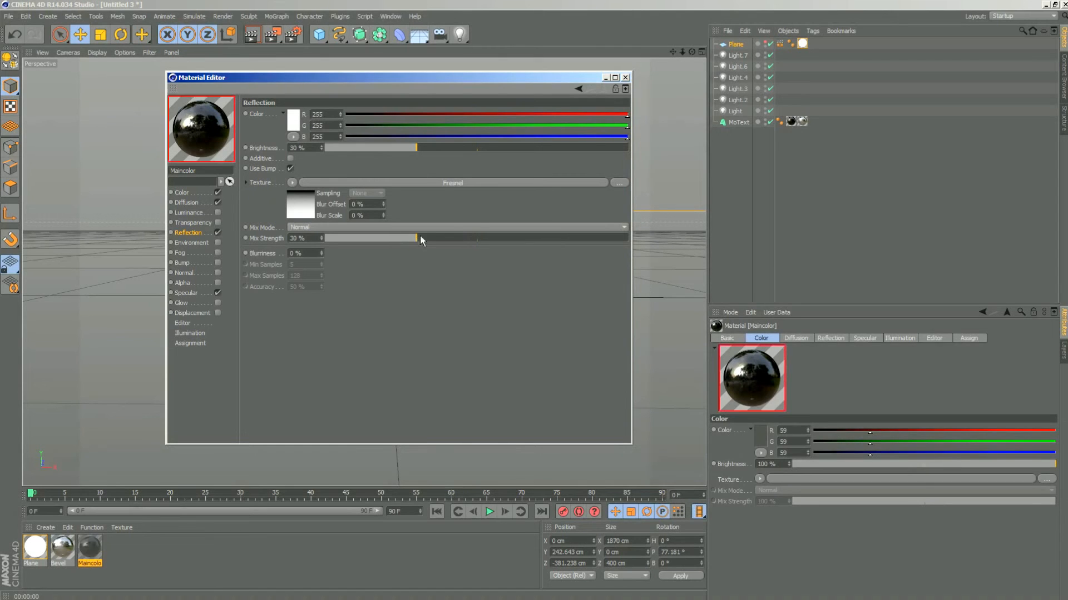
{"action": "left_click", "coordinate": [625, 78]}
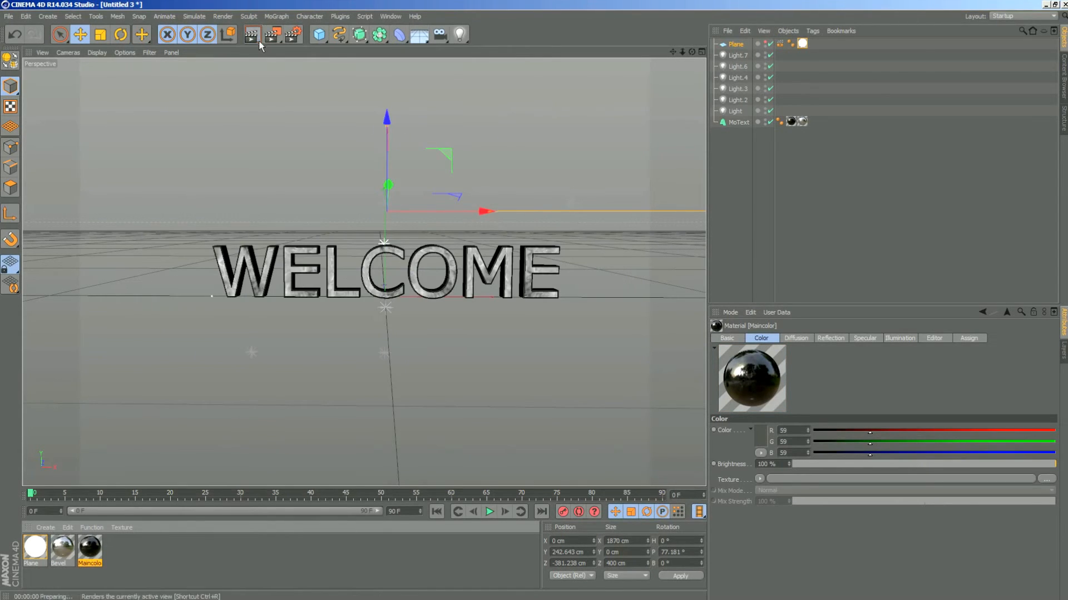
{"action": "left_click", "coordinate": [251, 35]}
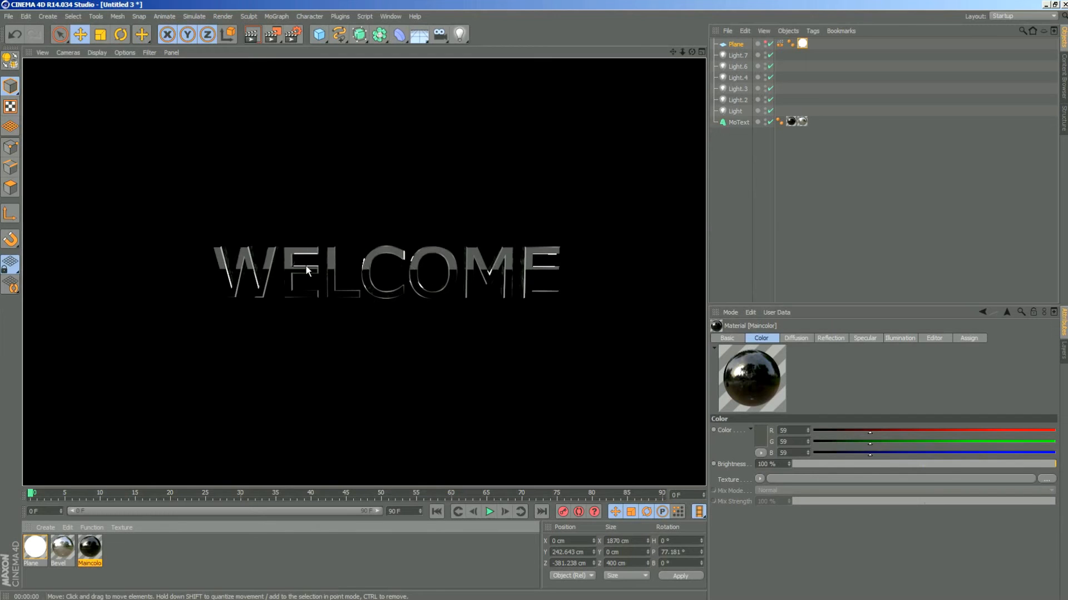
- Set the Maincolor material's reflection brightness and mix strength to 10% and render the view
{"action": "double_click", "coordinate": [90, 548]}
{"action": "left_click_drag", "start_coordinate": [469, 78], "coordinate": [902, 91]}
{"action": "left_click", "coordinate": [786, 162]}
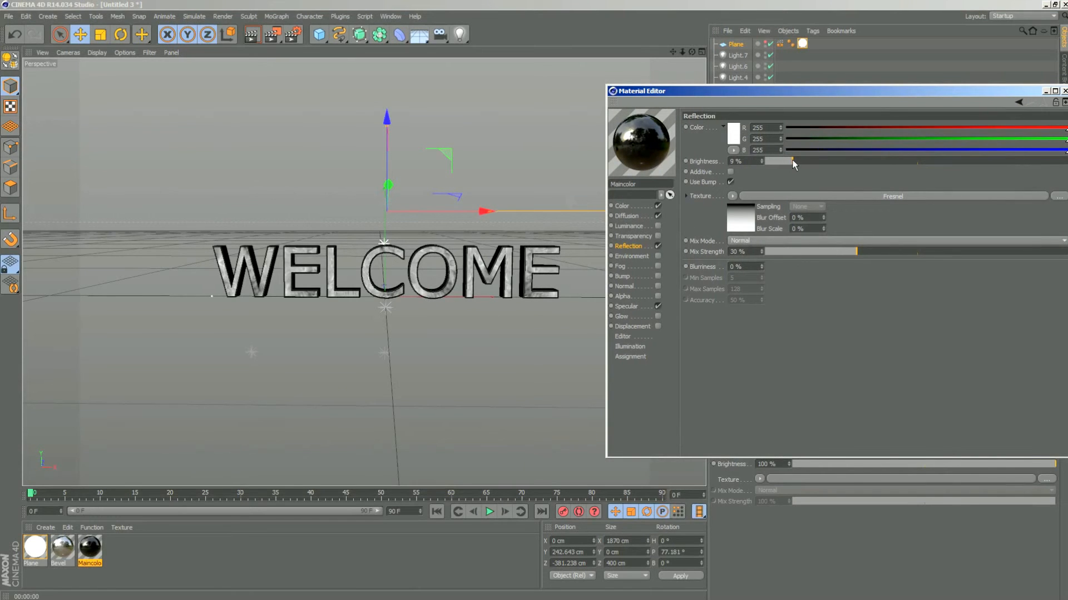
{"action": "left_click", "coordinate": [795, 160]}
{"action": "left_click", "coordinate": [799, 251]}
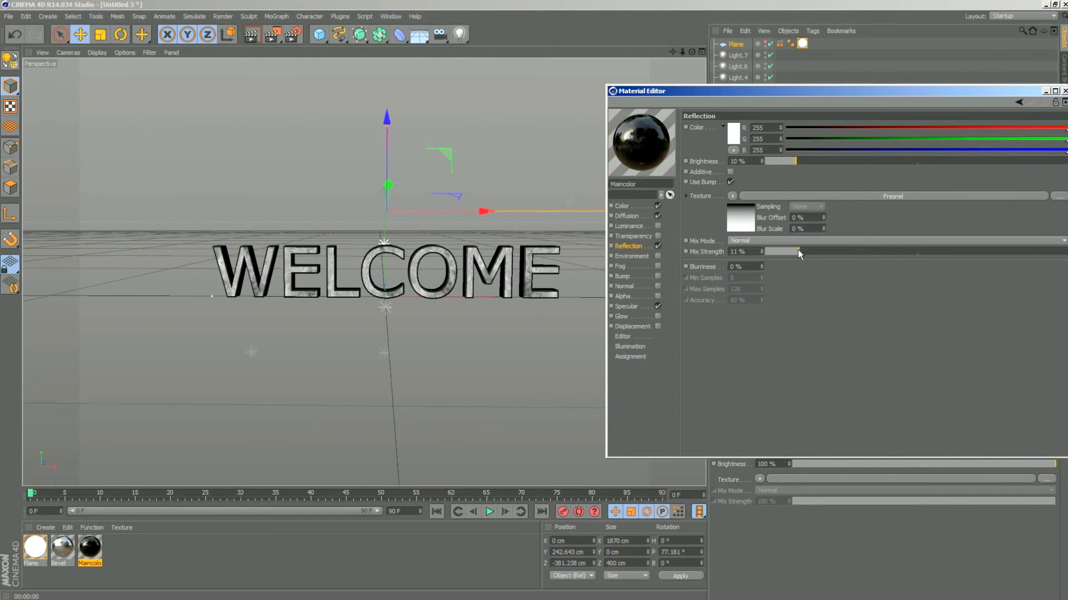
{"action": "left_click", "coordinate": [259, 42]}
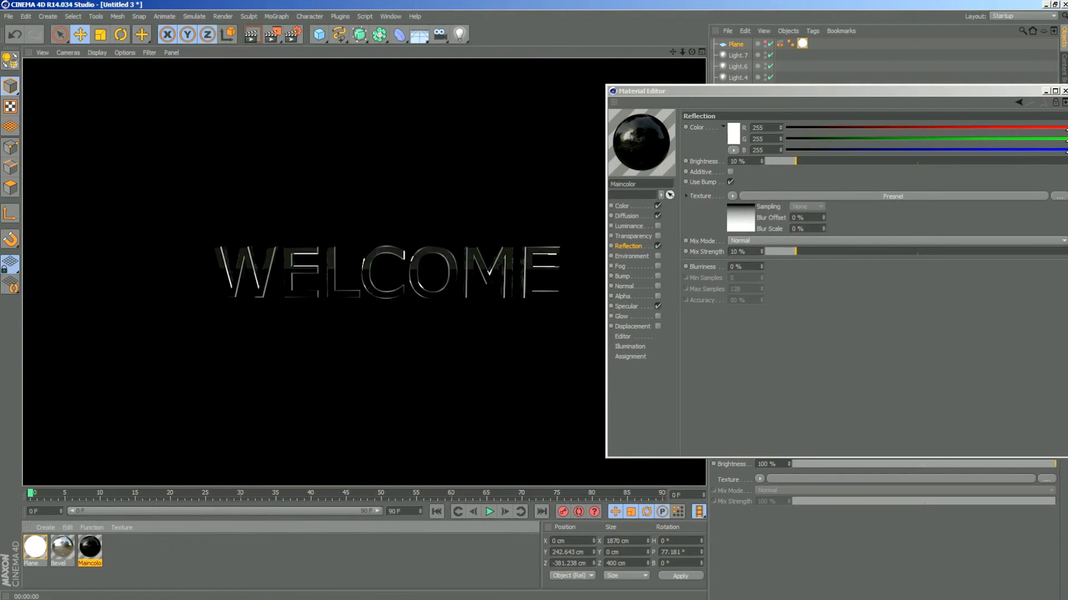
{"action": "left_click", "coordinate": [1064, 90]}
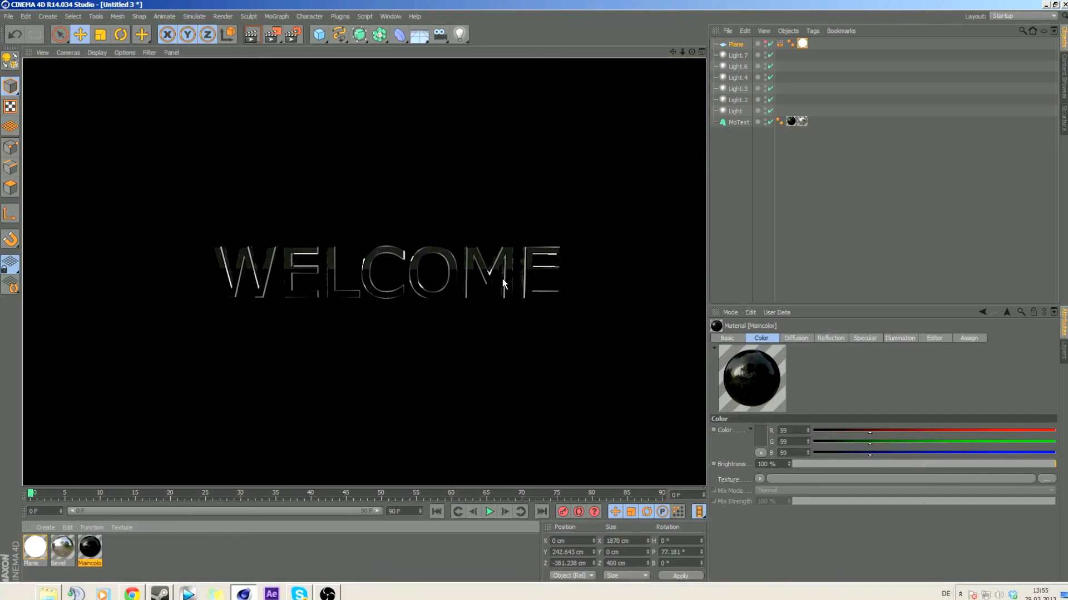
- Render the WELCOME text from several camera angles to examine the plane's reflection in the letters
{"action": "left_click", "coordinate": [692, 53]}
{"action": "mouse_move", "coordinate": [692, 52]}
{"action": "left_mouse_down"}
{"action": "mouse_move", "coordinate": [623, 83]}
{"action": "mouse_move", "coordinate": [762, 75]}
{"action": "mouse_move", "coordinate": [729, 52]}
{"action": "mouse_move", "coordinate": [712, 56]}
{"action": "left_mouse_up"}
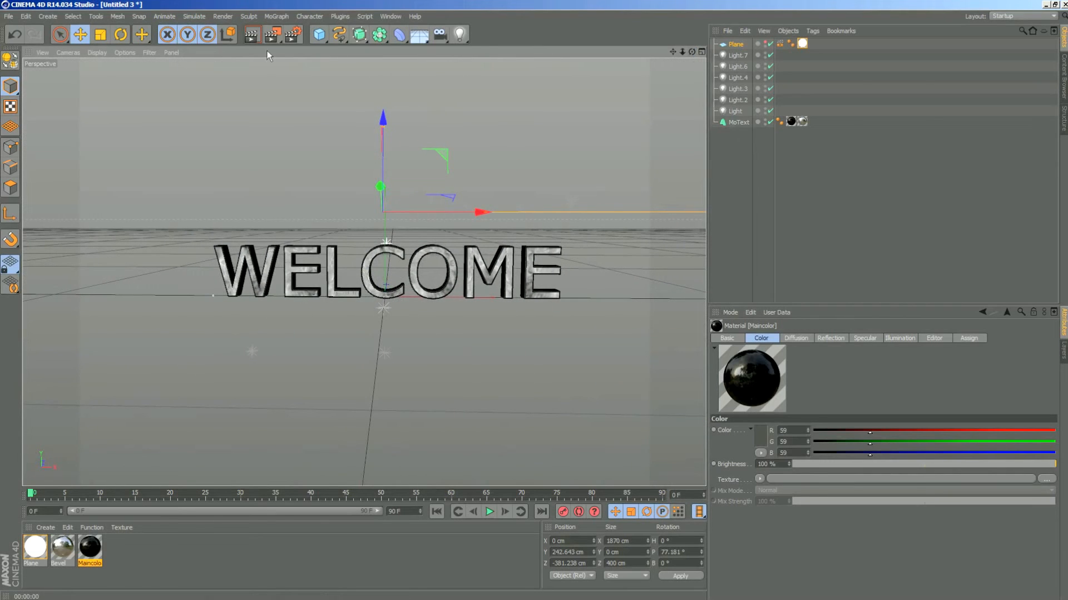
{"action": "left_click", "coordinate": [251, 34]}
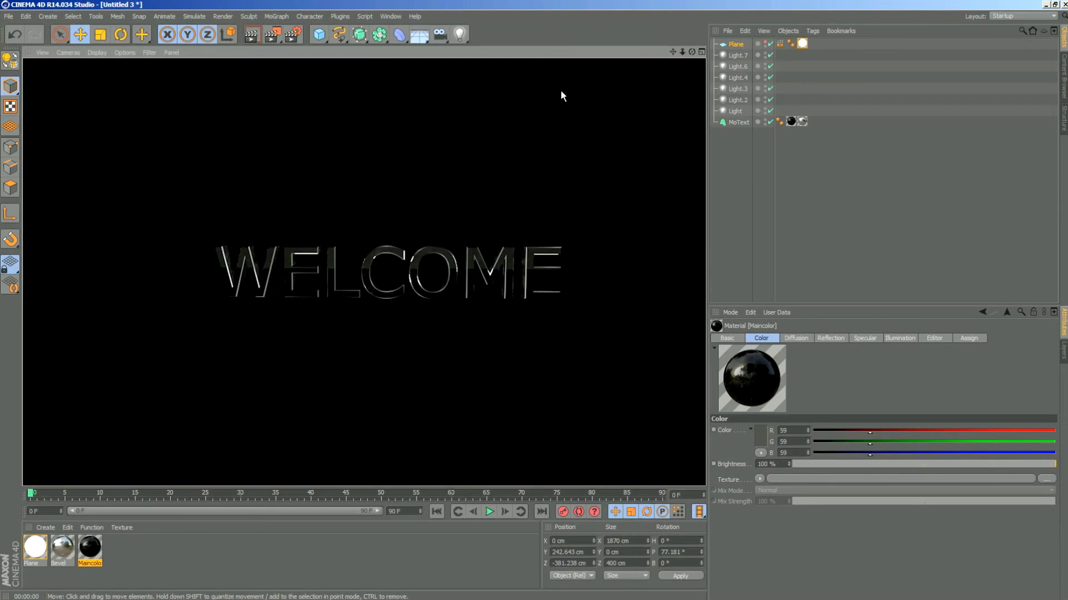
{"action": "mouse_move", "coordinate": [692, 52]}
{"action": "left_mouse_down"}
{"action": "mouse_move", "coordinate": [667, 59]}
{"action": "mouse_move", "coordinate": [694, 57]}
{"action": "left_mouse_up"}
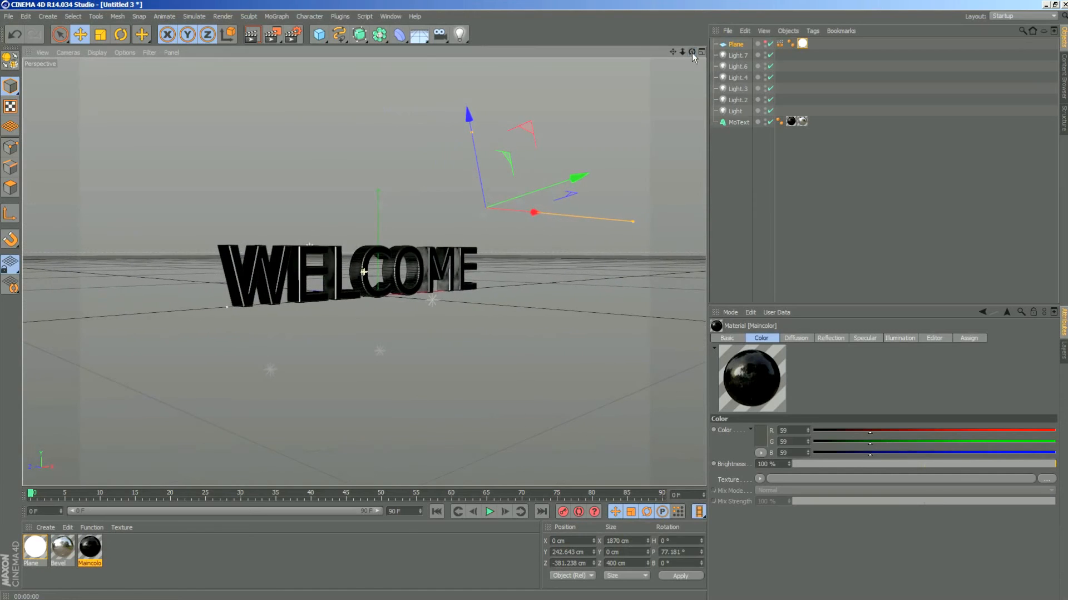
{"action": "left_click", "coordinate": [251, 34]}
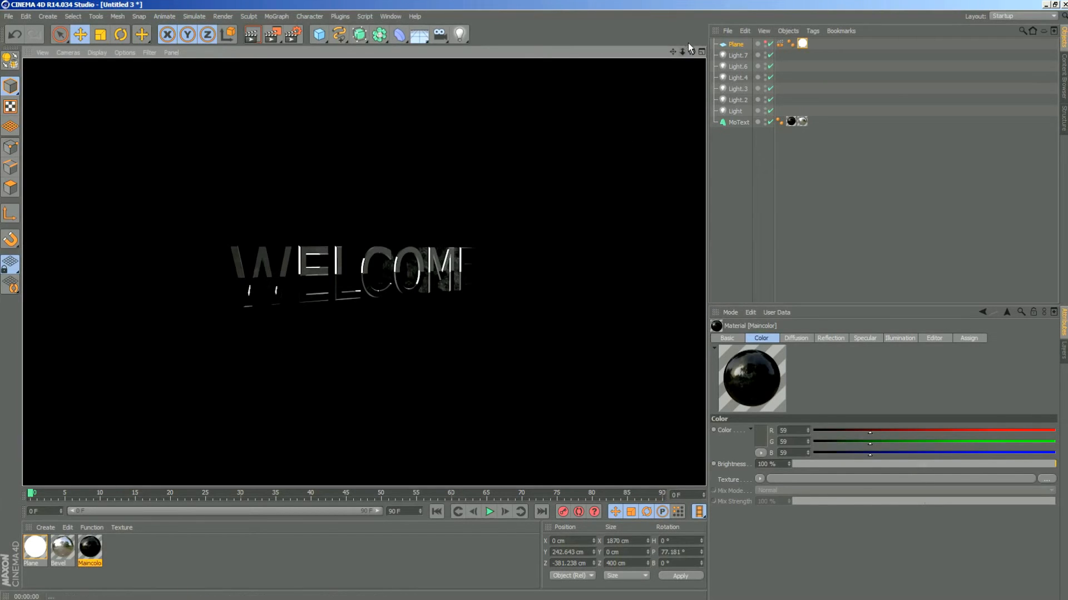
{"action": "mouse_move", "coordinate": [691, 51]}
{"action": "left_mouse_down"}
{"action": "mouse_move", "coordinate": [601, 60]}
{"action": "mouse_move", "coordinate": [689, 41]}
{"action": "mouse_move", "coordinate": [681, 55]}
{"action": "mouse_move", "coordinate": [690, 67]}
{"action": "left_mouse_up"}
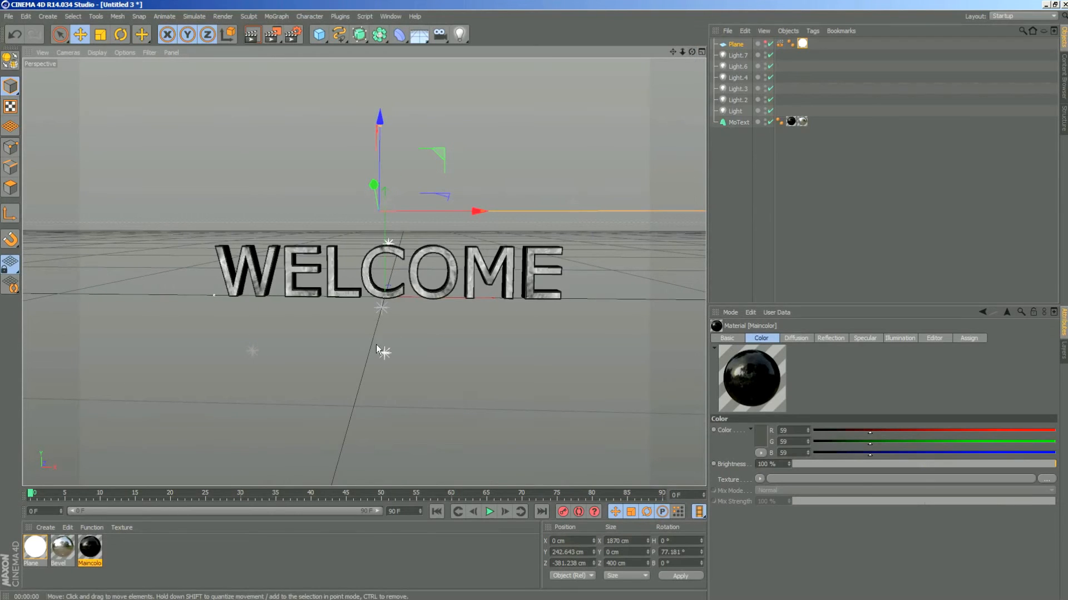
- Add a second plane under the MoText and widen it to about 3767 cm
{"action": "left_click", "coordinate": [318, 42]}
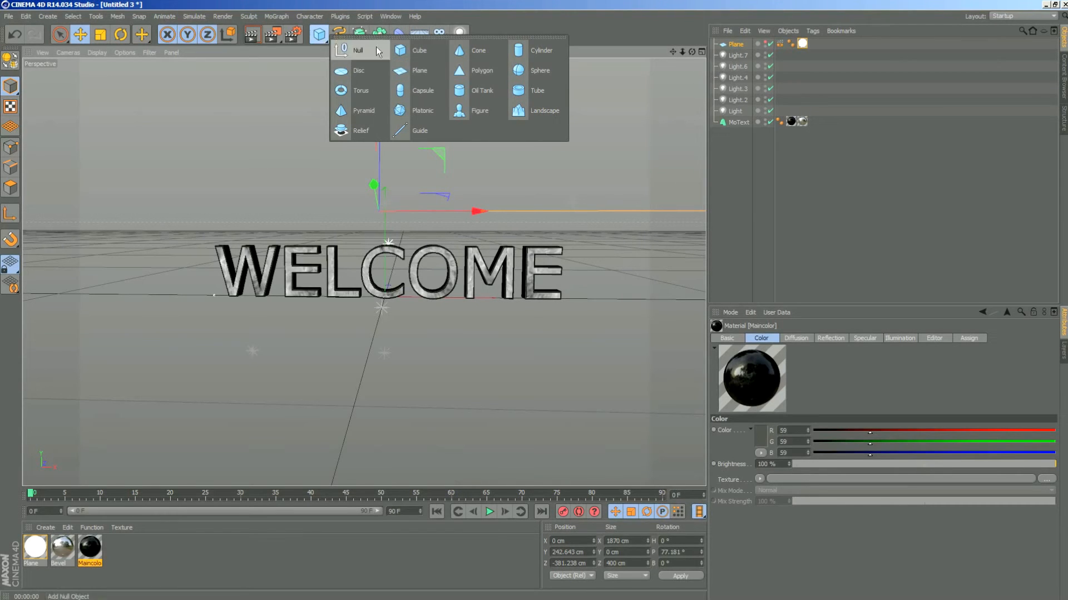
{"action": "left_click", "coordinate": [417, 71]}
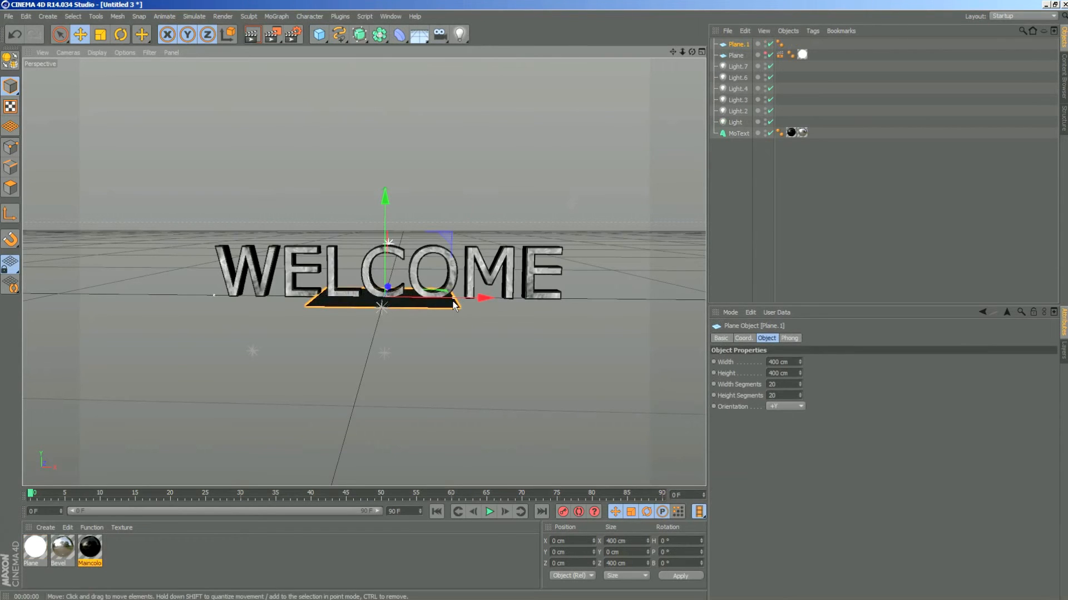
{"action": "left_click_drag", "start_coordinate": [460, 302], "coordinate": [614, 297]}
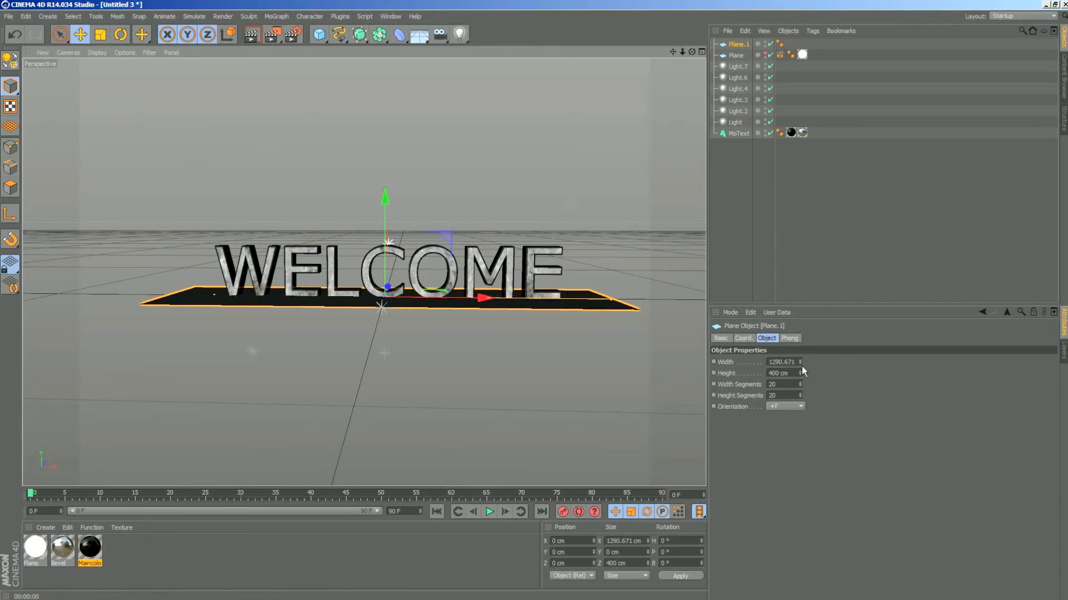
{"action": "mouse_move", "coordinate": [800, 362]}
{"action": "left_mouse_down"}
{"action": "mouse_move", "coordinate": [800, 372]}
{"action": "mouse_move", "coordinate": [801, 333]}
{"action": "mouse_move", "coordinate": [800, 359]}
{"action": "left_mouse_up"}
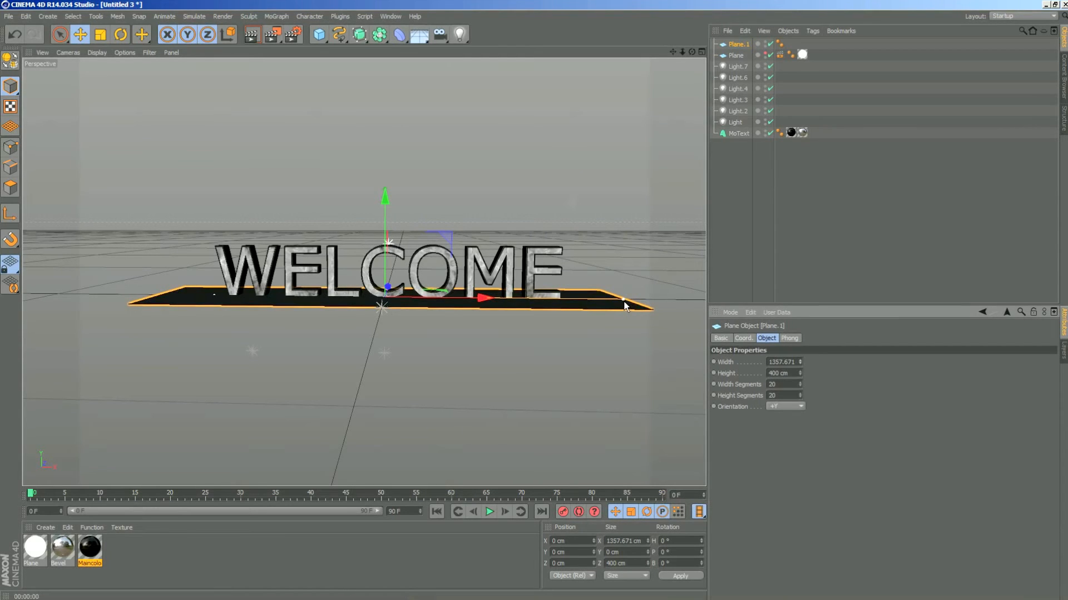
{"action": "left_click_drag", "start_coordinate": [625, 304], "coordinate": [701, 306]}
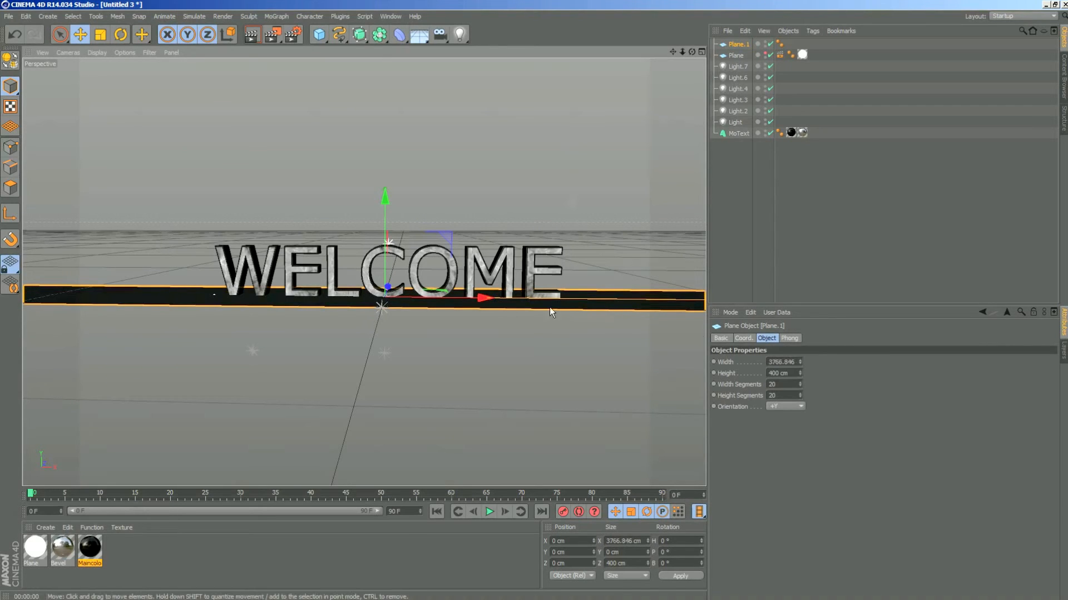
- Set the new floor plane's width and height to 3000 cm
{"action": "double_click", "coordinate": [782, 362]}
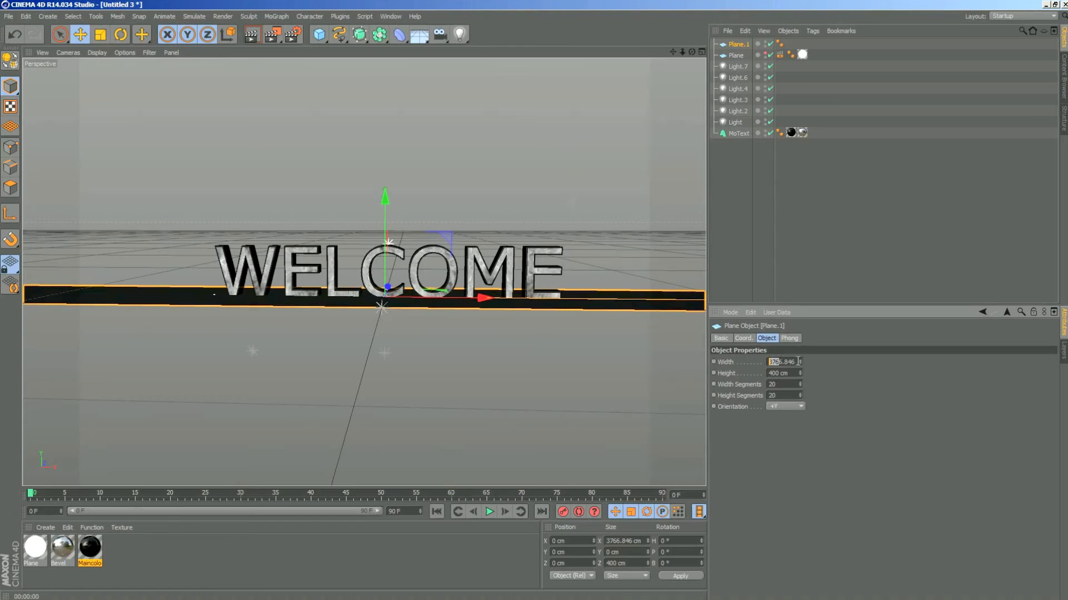
{"action": "left_click_drag", "start_coordinate": [797, 362], "coordinate": [730, 367]}
{"action": "type", "text": "3000"}
{"action": "key", "text": "Return"}
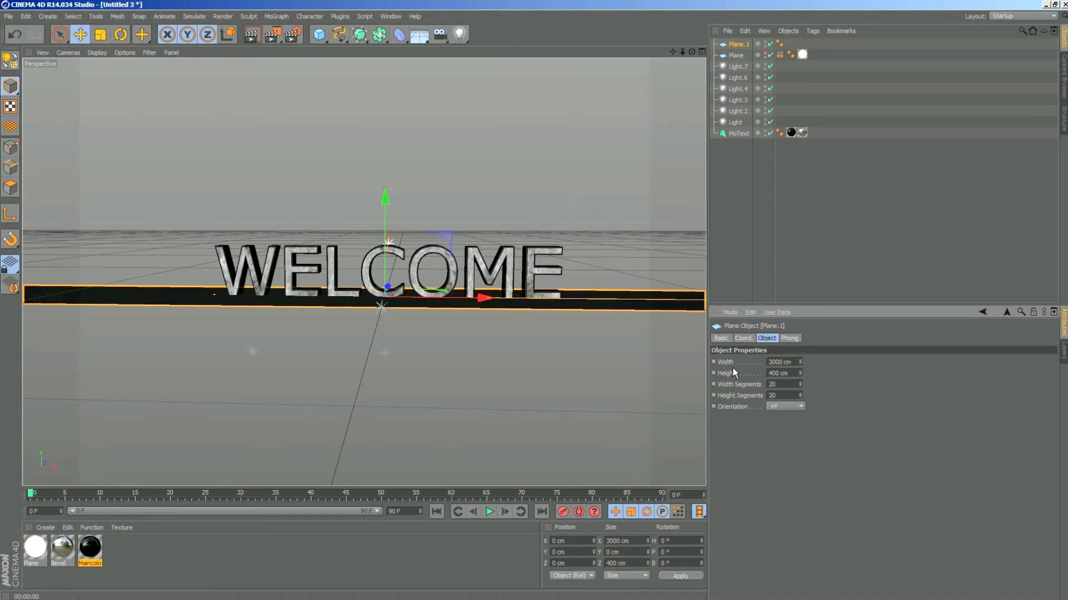
{"action": "double_click", "coordinate": [781, 371]}
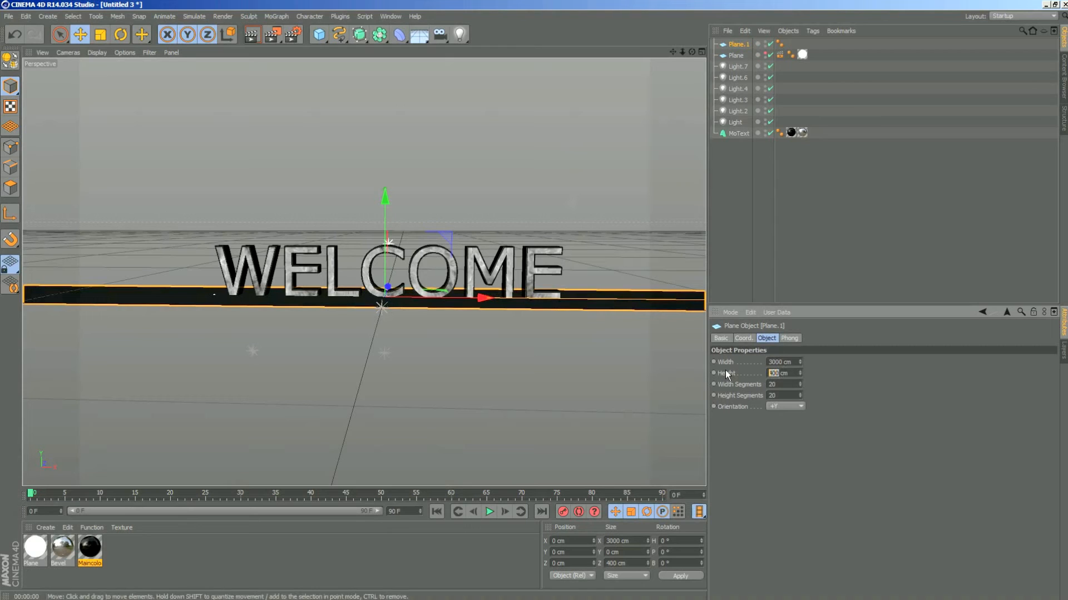
{"action": "type", "text": "3000"}
{"action": "key", "text": "Return"}
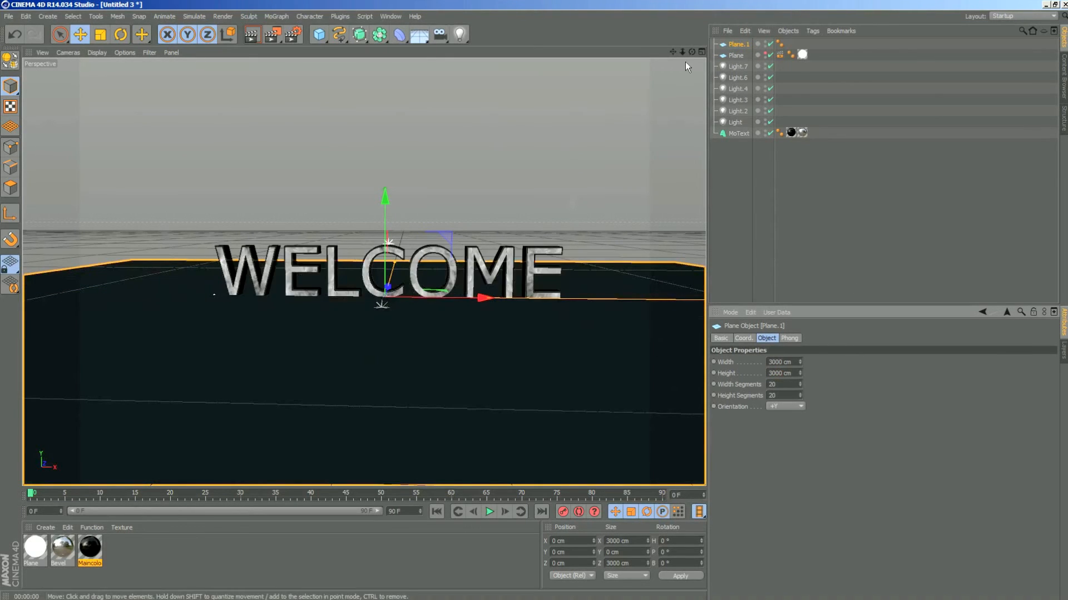
- Lower the floor plane to about Y -8.7 cm, just beneath the bottom edges of the letters
{"action": "left_click_drag", "start_coordinate": [691, 52], "coordinate": [740, 49]}
{"action": "left_click_drag", "start_coordinate": [372, 178], "coordinate": [368, 179]}
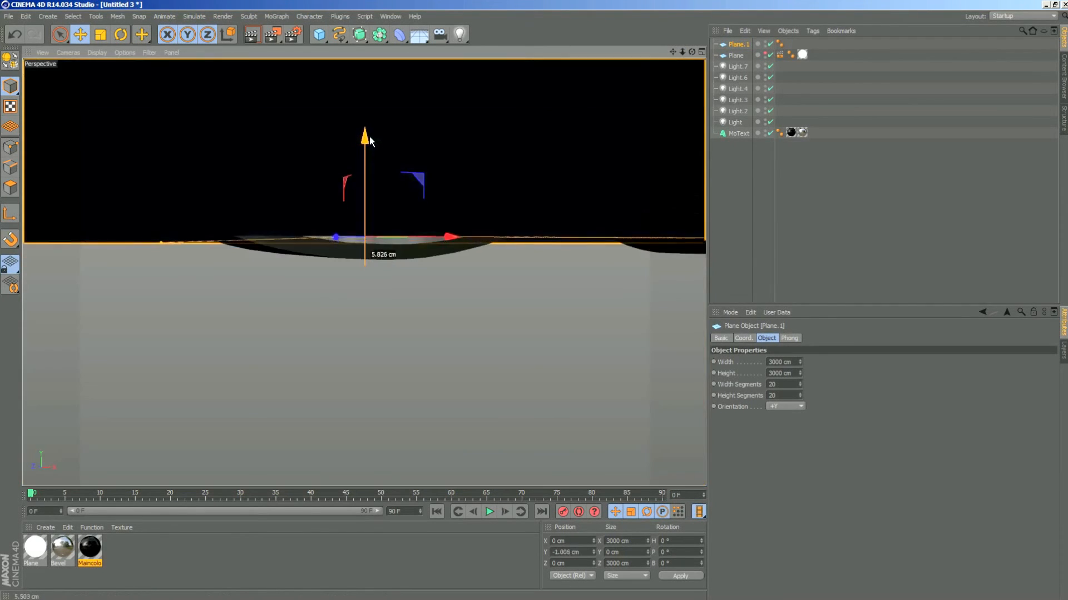
{"action": "left_click_drag", "start_coordinate": [365, 140], "coordinate": [302, 238]}
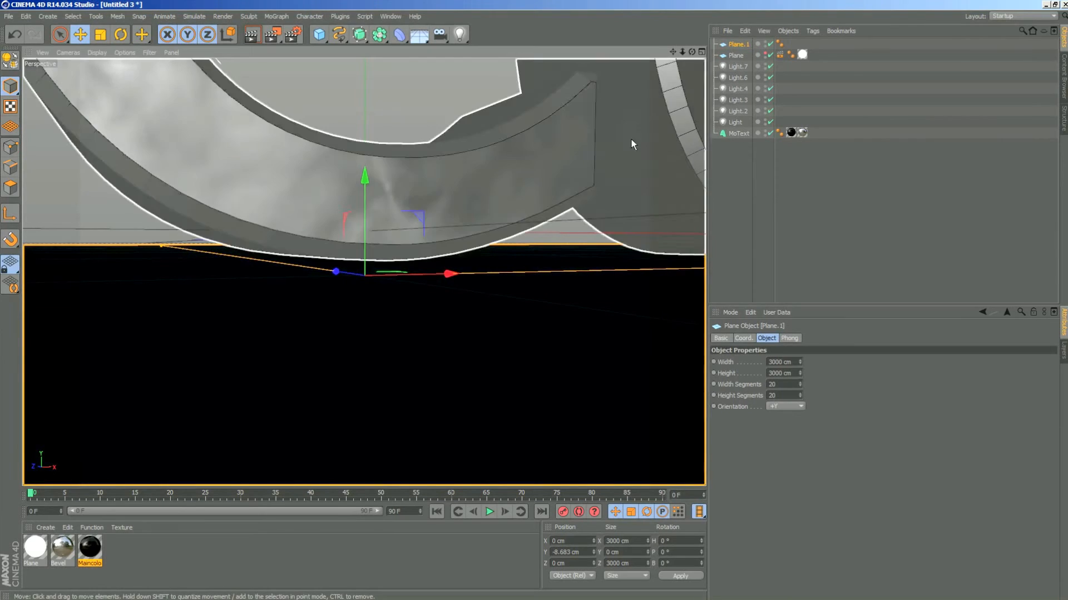
- Raise the floor plane in the front view to about Y -6 cm, just beneath the lowest edge of the letters
{"action": "left_click", "coordinate": [702, 52]}
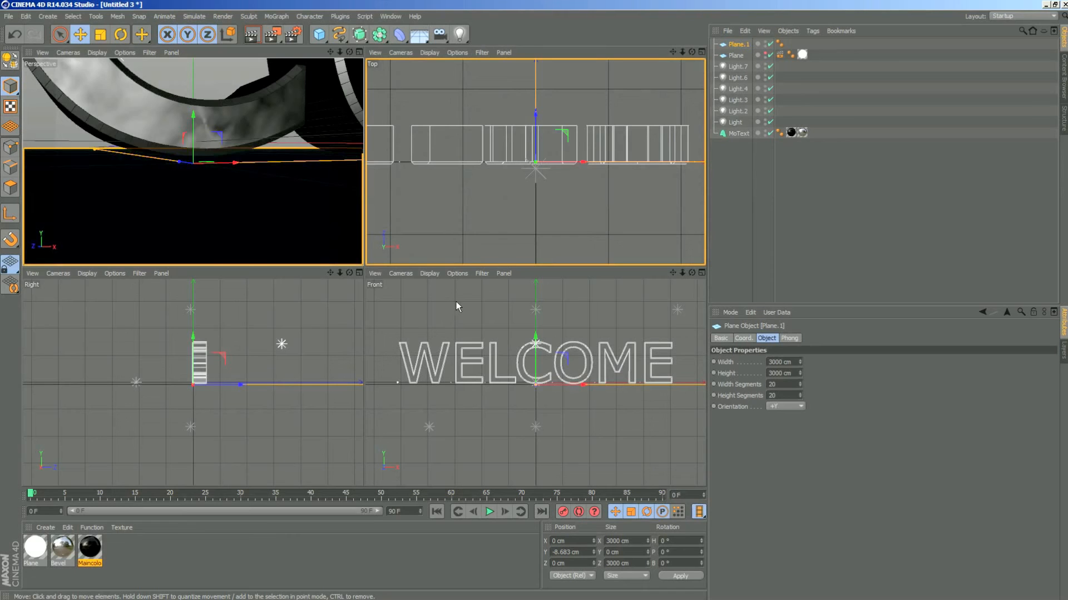
{"action": "left_click", "coordinate": [702, 273]}
{"action": "scroll", "coordinate": [356, 283], "scroll_direction": "up", "scroll_amount": 8}
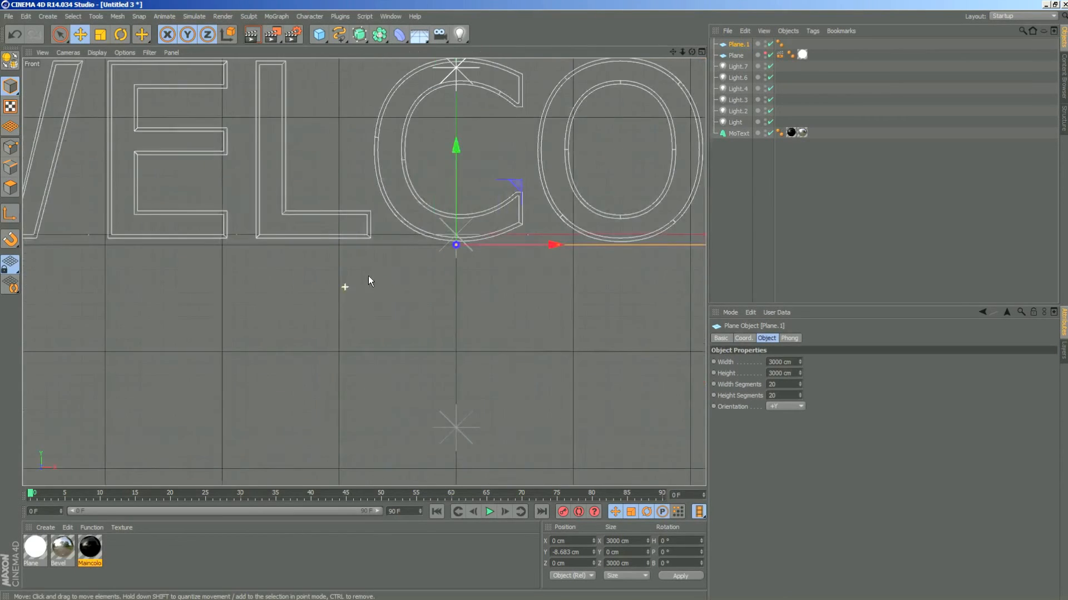
{"action": "scroll", "coordinate": [570, 234], "scroll_direction": "up", "scroll_amount": 2}
{"action": "mouse_move", "coordinate": [482, 126]}
{"action": "left_mouse_down"}
{"action": "mouse_move", "coordinate": [479, 270]}
{"action": "mouse_move", "coordinate": [482, 115]}
{"action": "left_mouse_up"}
{"action": "scroll", "coordinate": [494, 212], "scroll_direction": "up", "scroll_amount": 10}
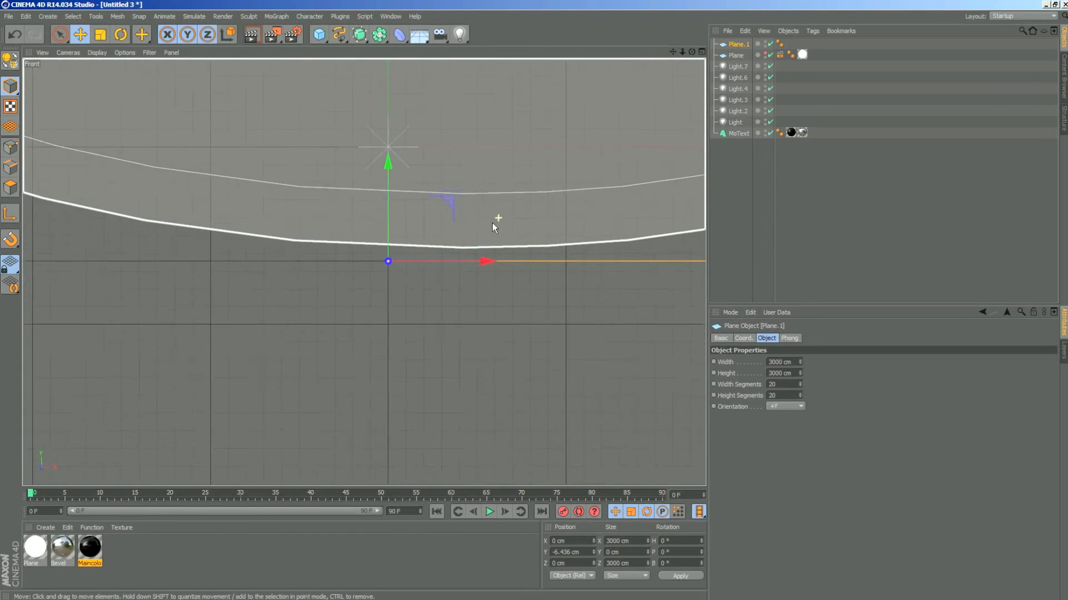
{"action": "left_click_drag", "start_coordinate": [311, 185], "coordinate": [304, 172]}
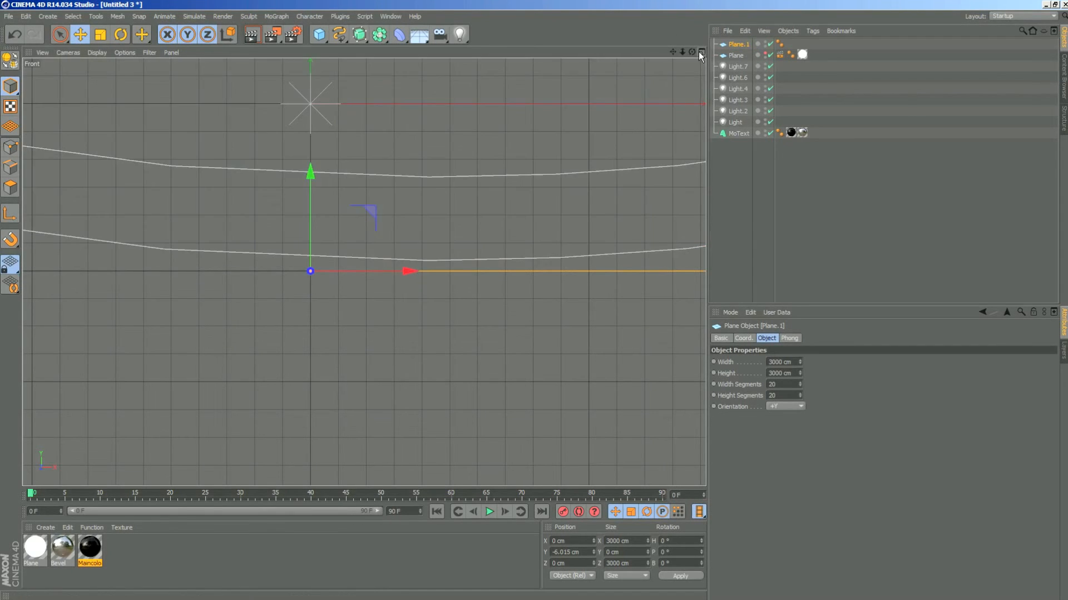
{"action": "left_click", "coordinate": [701, 51]}
{"action": "left_click", "coordinate": [359, 52]}
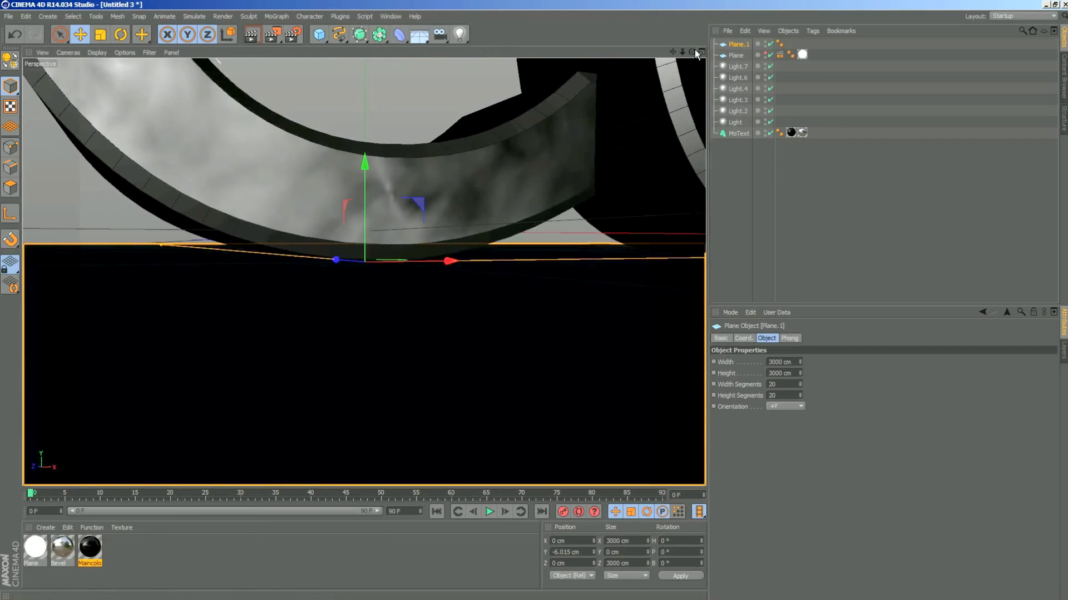
- Frame the whole WELCOME text and render the view to examine it above the untextured floor plane
{"action": "left_click_drag", "start_coordinate": [683, 52], "coordinate": [657, 89]}
{"action": "mouse_move", "coordinate": [682, 52]}
{"action": "left_mouse_down"}
{"action": "mouse_move", "coordinate": [598, 64]}
{"action": "mouse_move", "coordinate": [691, 53]}
{"action": "left_mouse_up"}
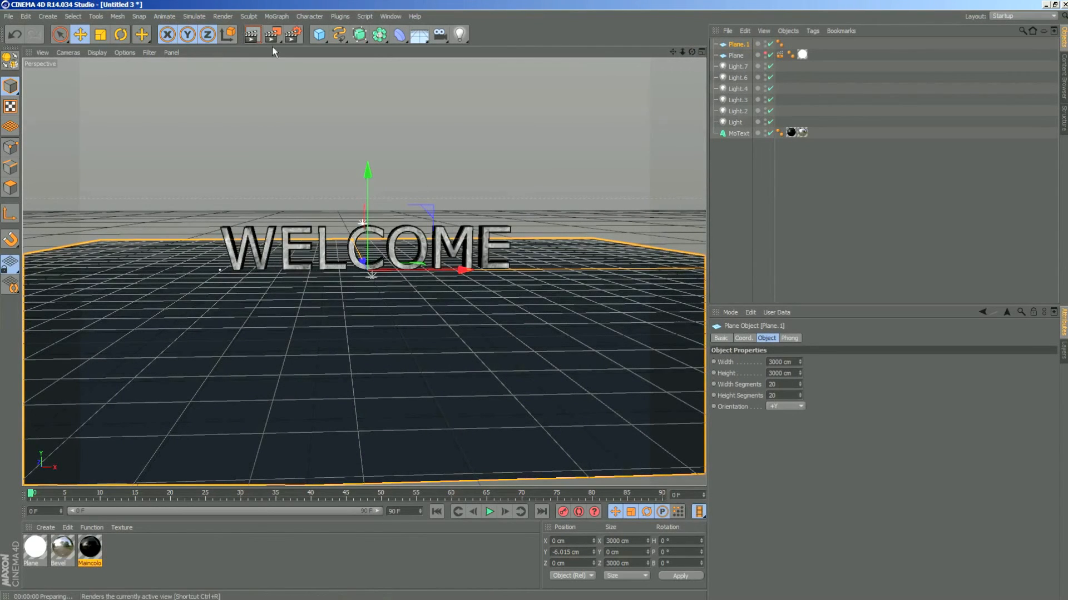
{"action": "left_click", "coordinate": [251, 35]}
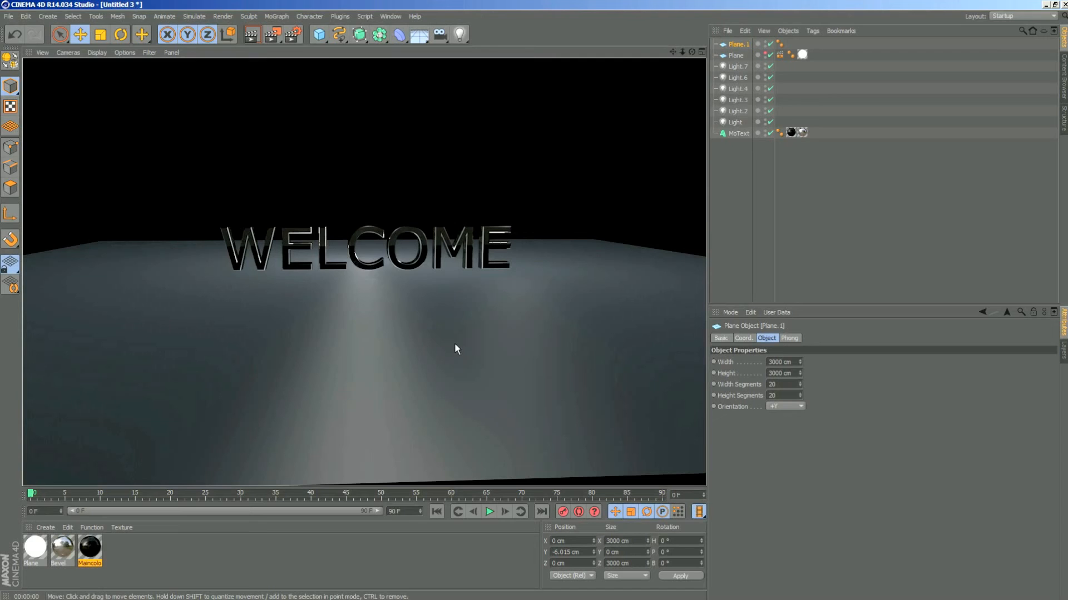
{"action": "left_click", "coordinate": [171, 543]}
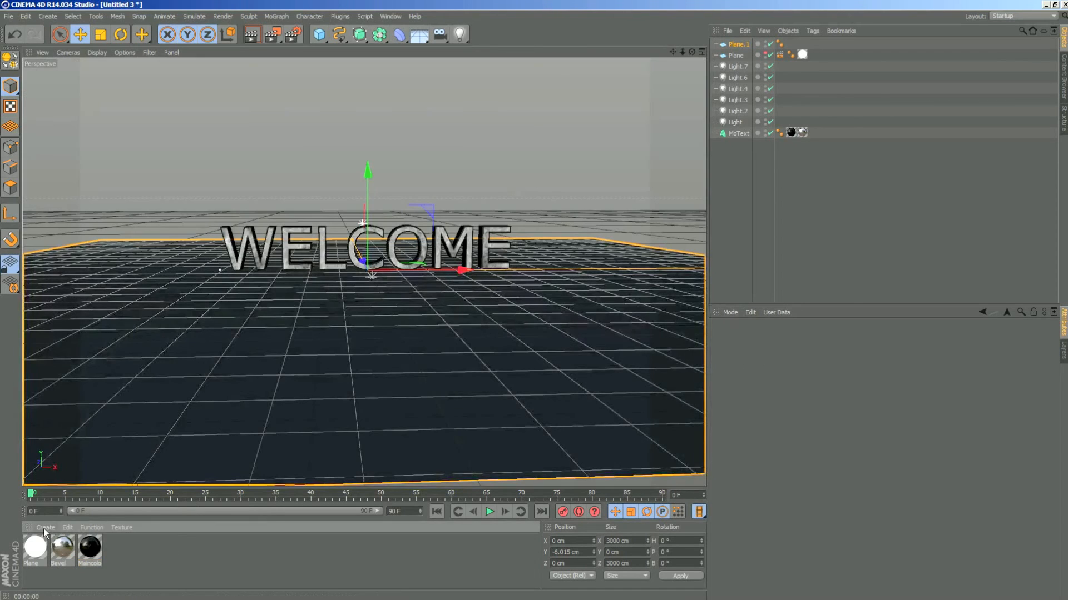
- Create a new material and set its color to black
{"action": "left_click", "coordinate": [44, 527]}
{"action": "left_click", "coordinate": [66, 432]}
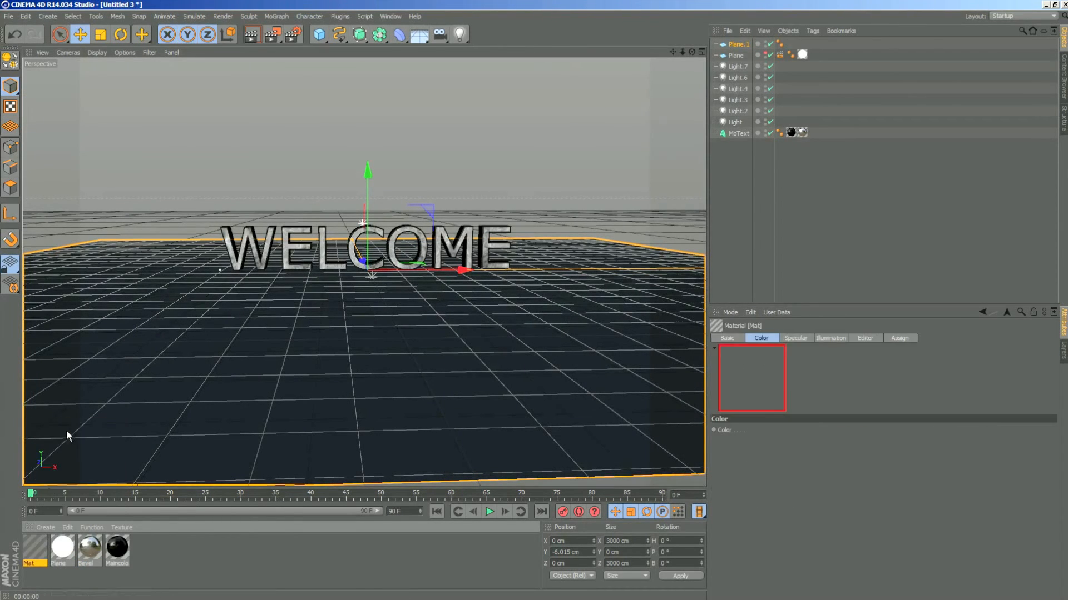
{"action": "double_click", "coordinate": [39, 549]}
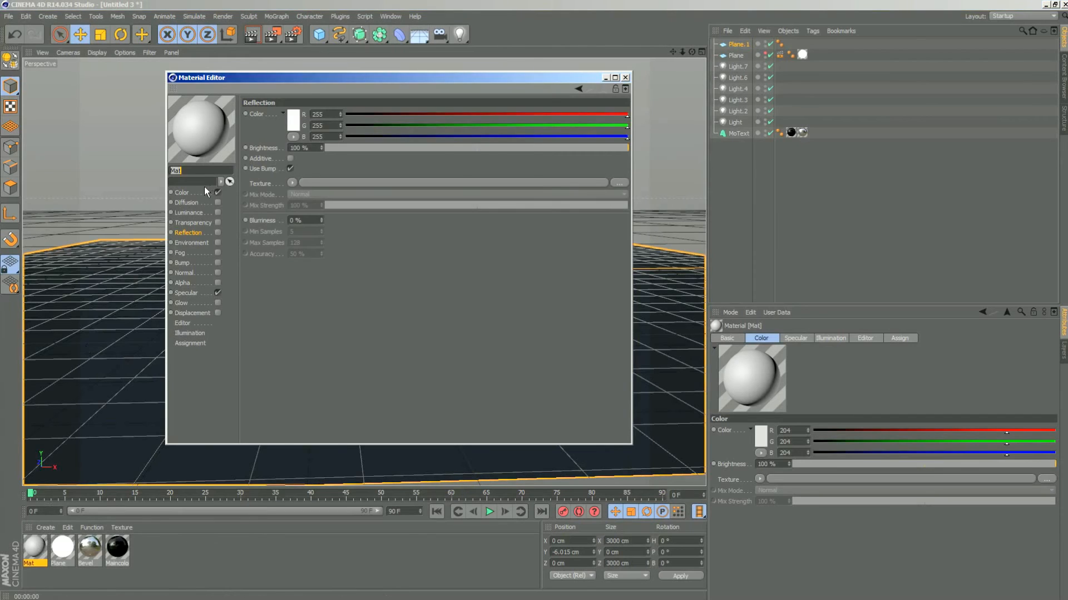
{"action": "left_click", "coordinate": [290, 120]}
{"action": "left_click_drag", "start_coordinate": [319, 149], "coordinate": [216, 158]}
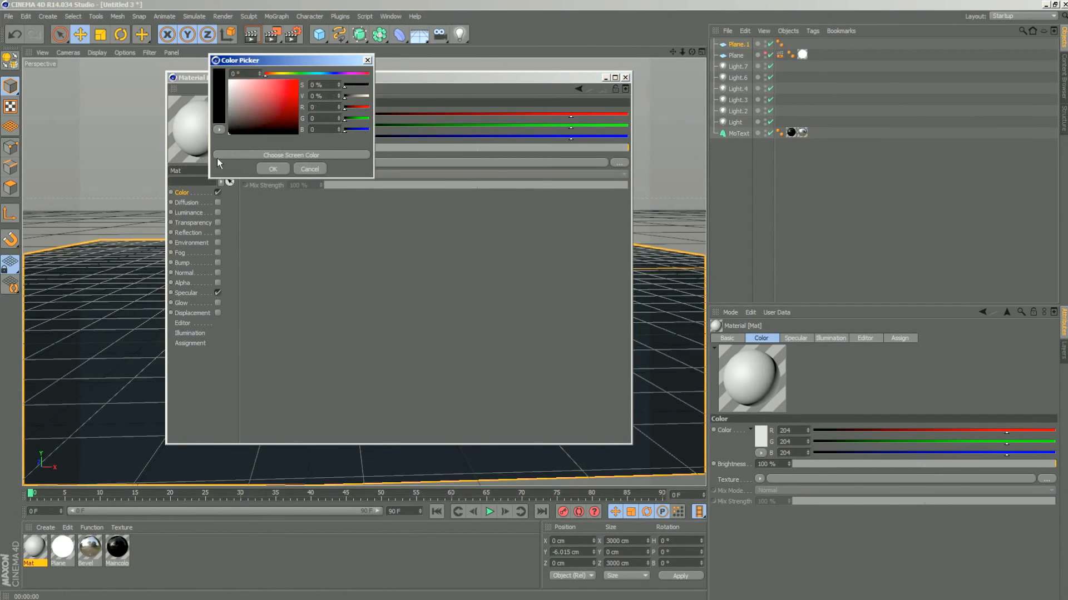
{"action": "left_click", "coordinate": [272, 169]}
- Enable reflection at 50 % brightness and disable specular on the new black material
{"action": "left_click", "coordinate": [217, 232]}
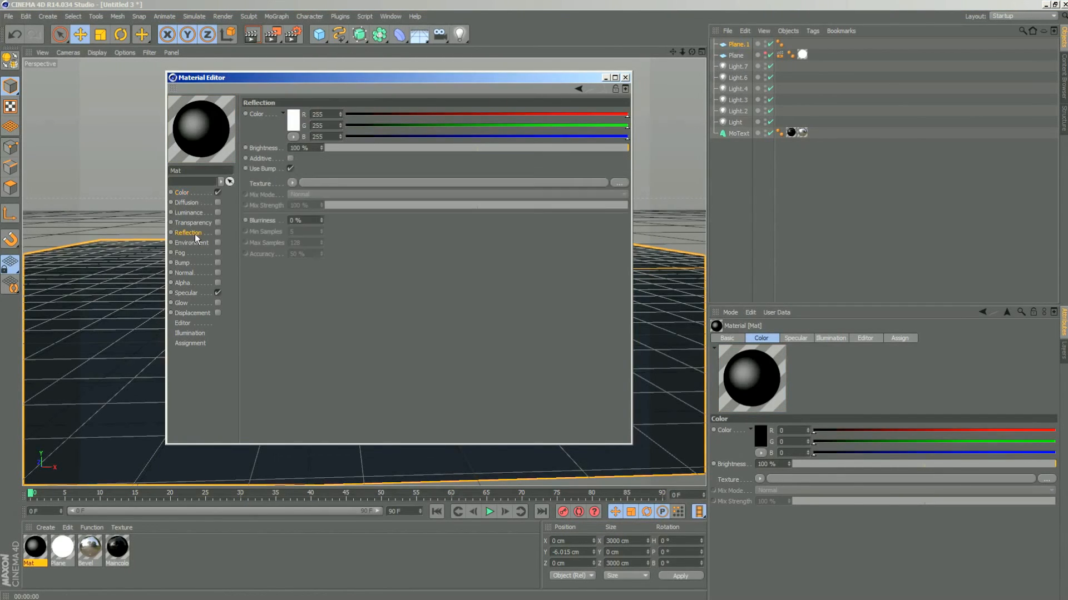
{"action": "left_click", "coordinate": [217, 293]}
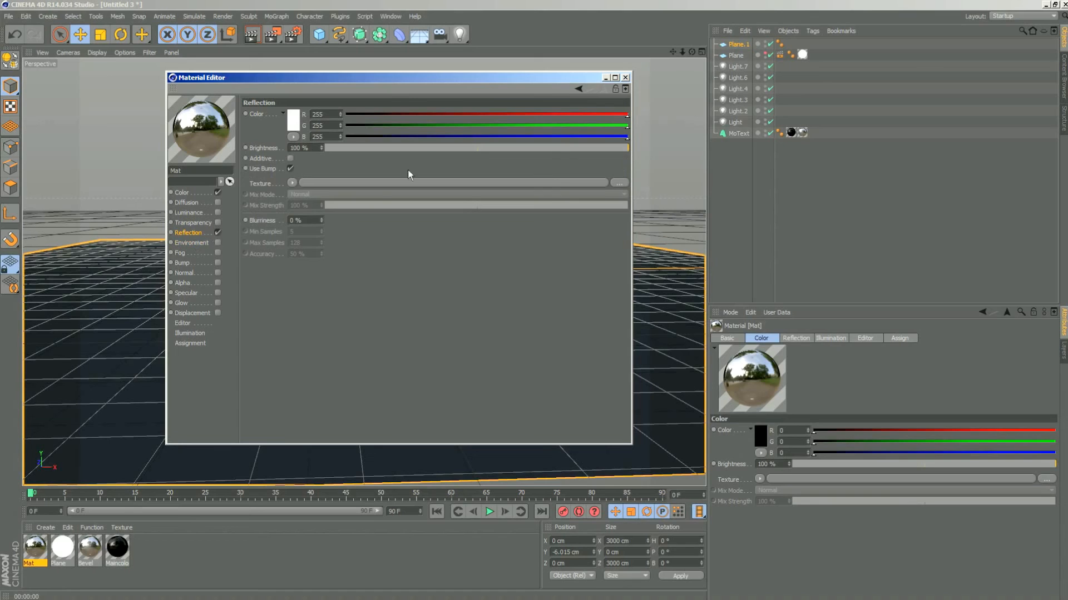
{"action": "left_click", "coordinate": [478, 148]}
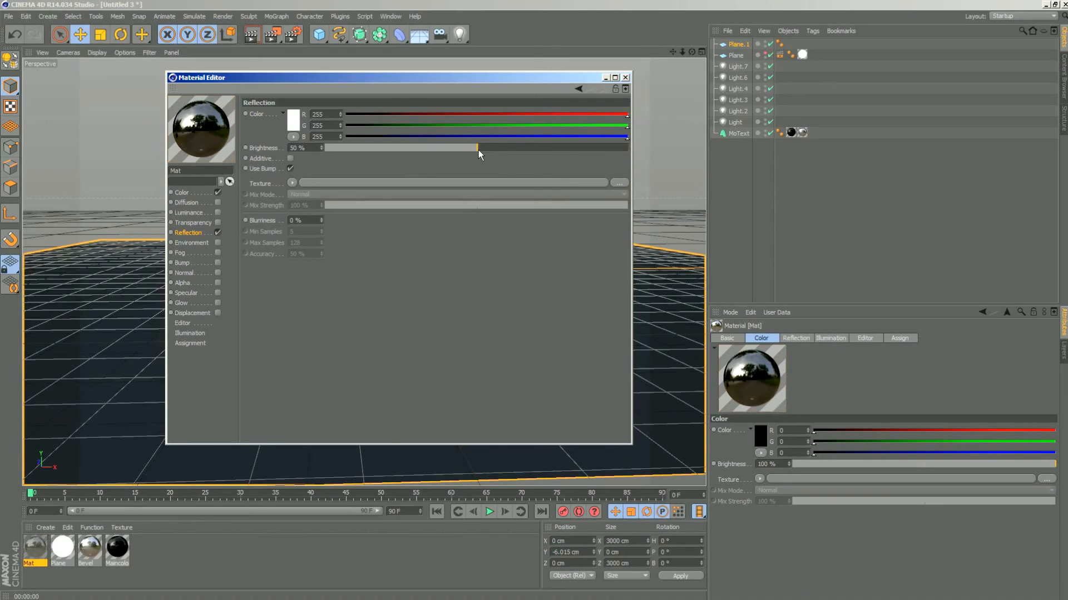
{"action": "left_click", "coordinate": [625, 77]}
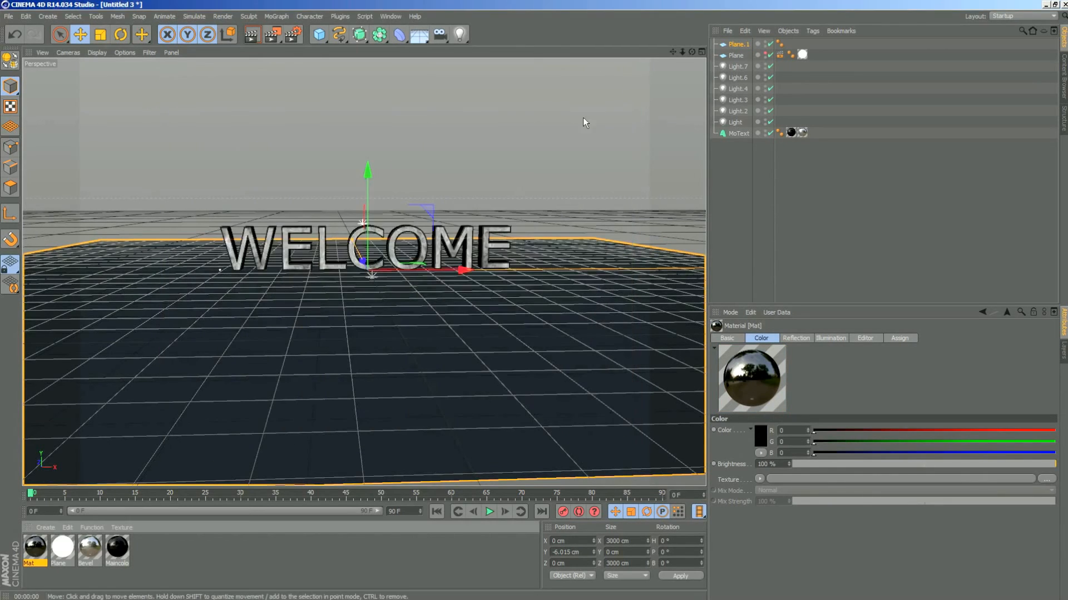
- Rename the new material Floor and apply it to the floor plane Plane.1
{"action": "double_click", "coordinate": [37, 556]}
{"action": "left_click", "coordinate": [625, 77]}
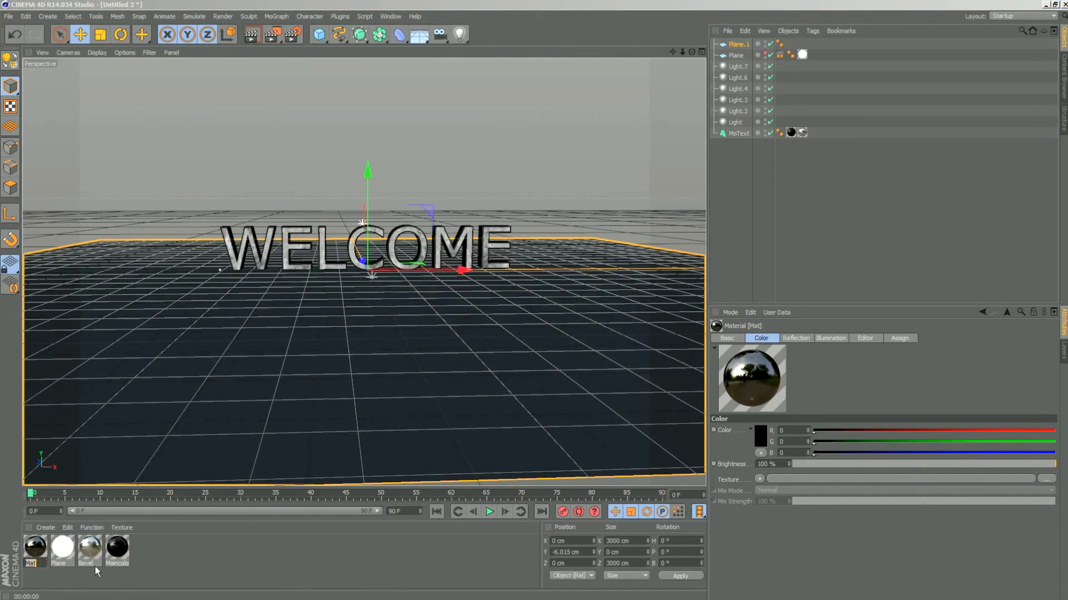
{"action": "type", "text": "Floor"}
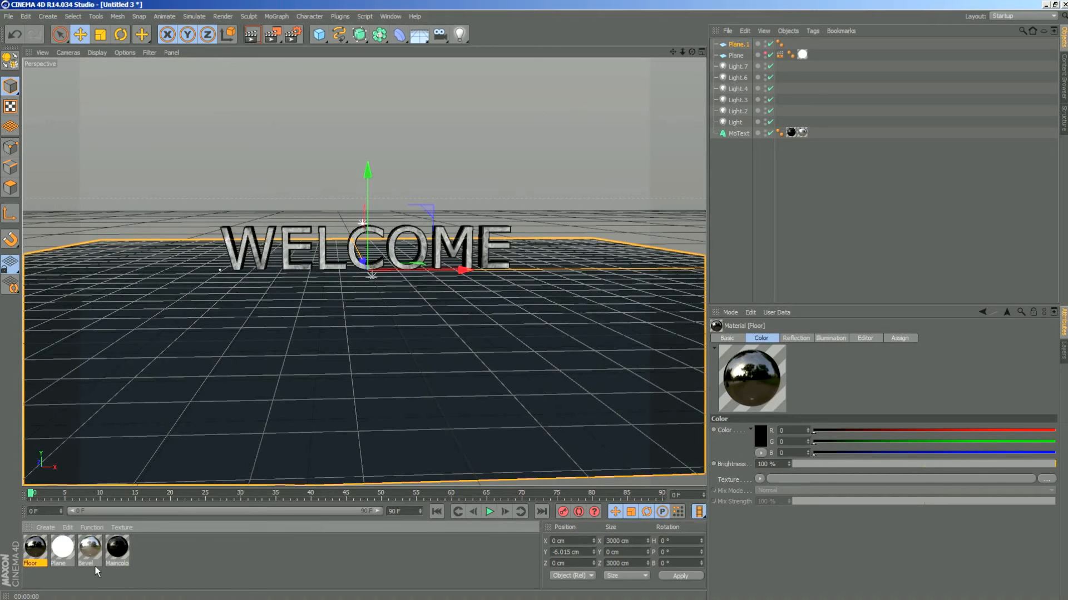
{"action": "key", "text": "Return"}
{"action": "left_click_drag", "start_coordinate": [40, 545], "coordinate": [702, 48]}
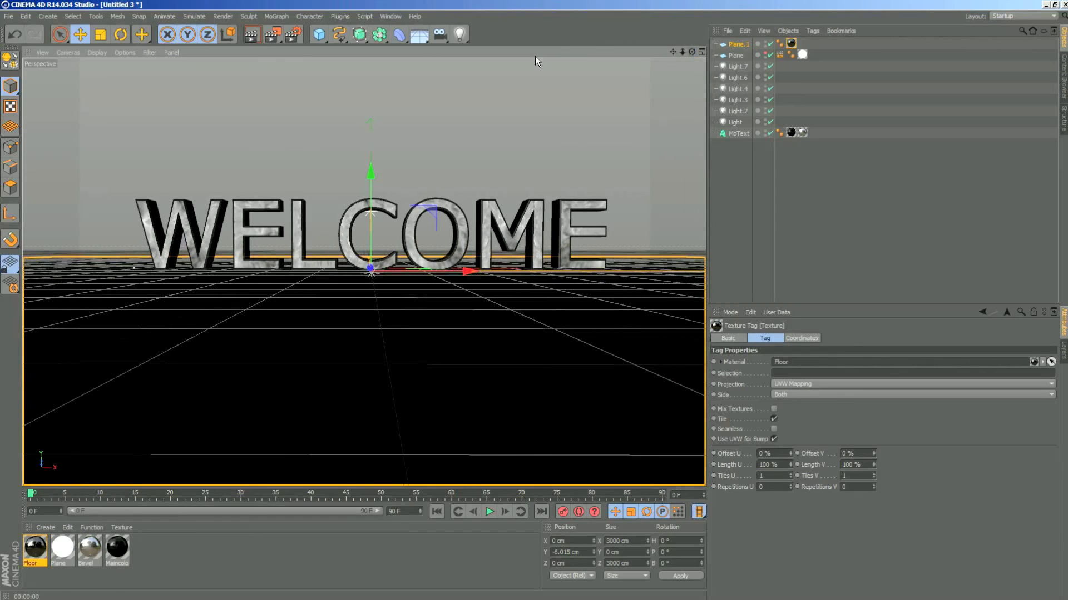
- Render the view to examine how the letters and the luminous plane reflect in the floor
{"action": "left_click", "coordinate": [253, 35]}
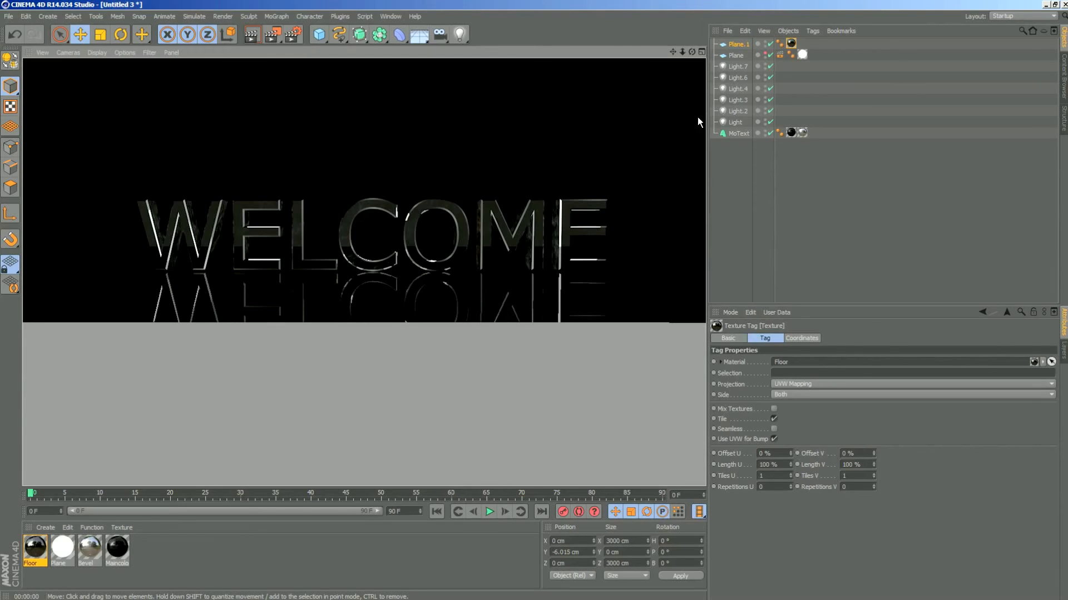
{"action": "left_click", "coordinate": [735, 55]}
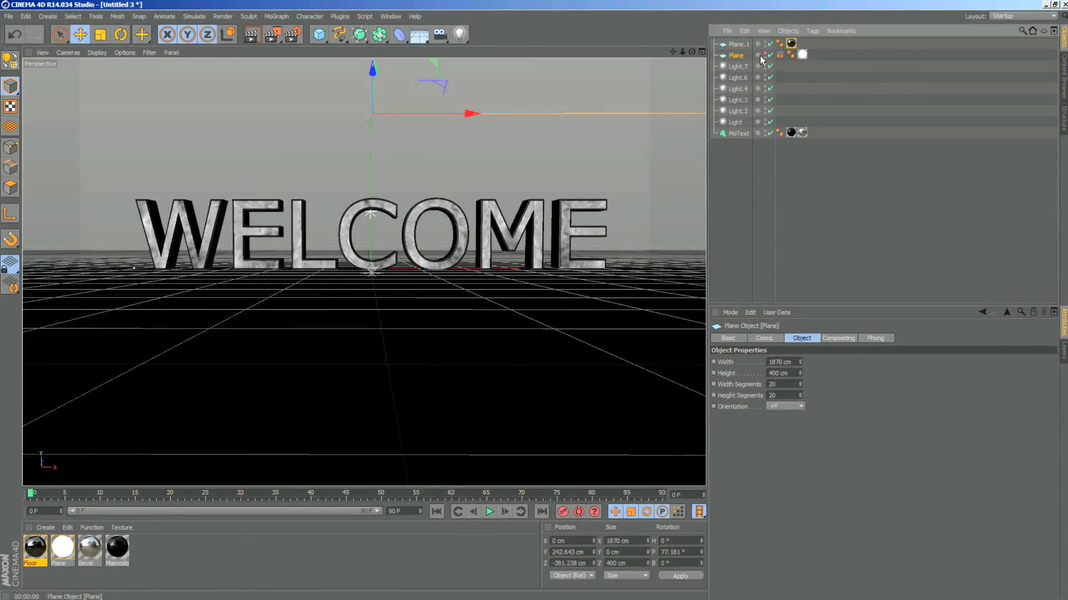
{"action": "left_click", "coordinate": [765, 54]}
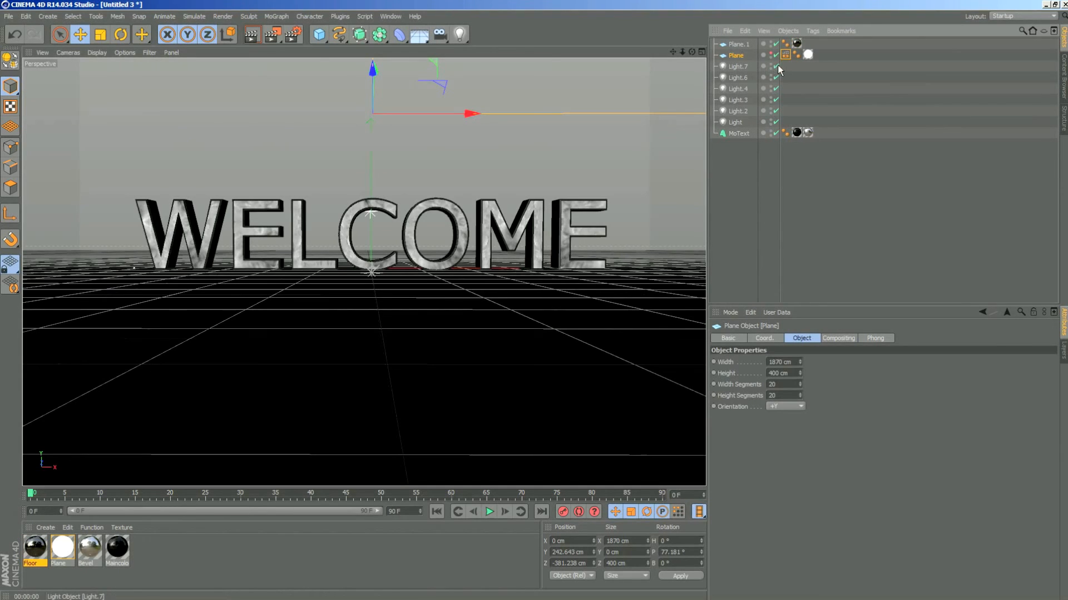
- Exclude the floor plane Plane.1 in the luminous plane's Compositing tag and render the view
{"action": "left_click", "coordinate": [785, 55]}
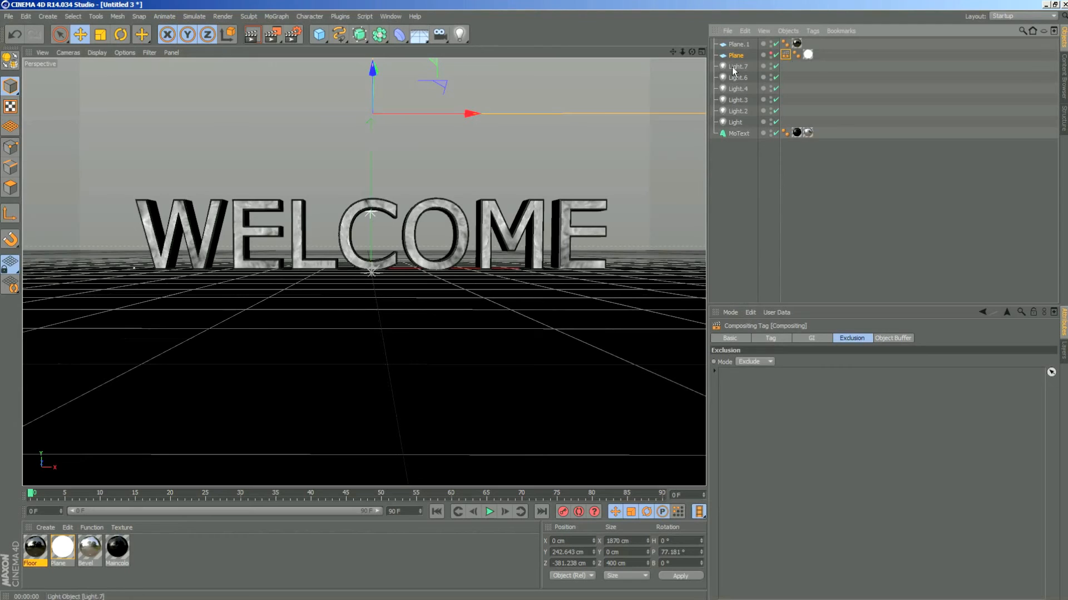
{"action": "left_click", "coordinate": [771, 338]}
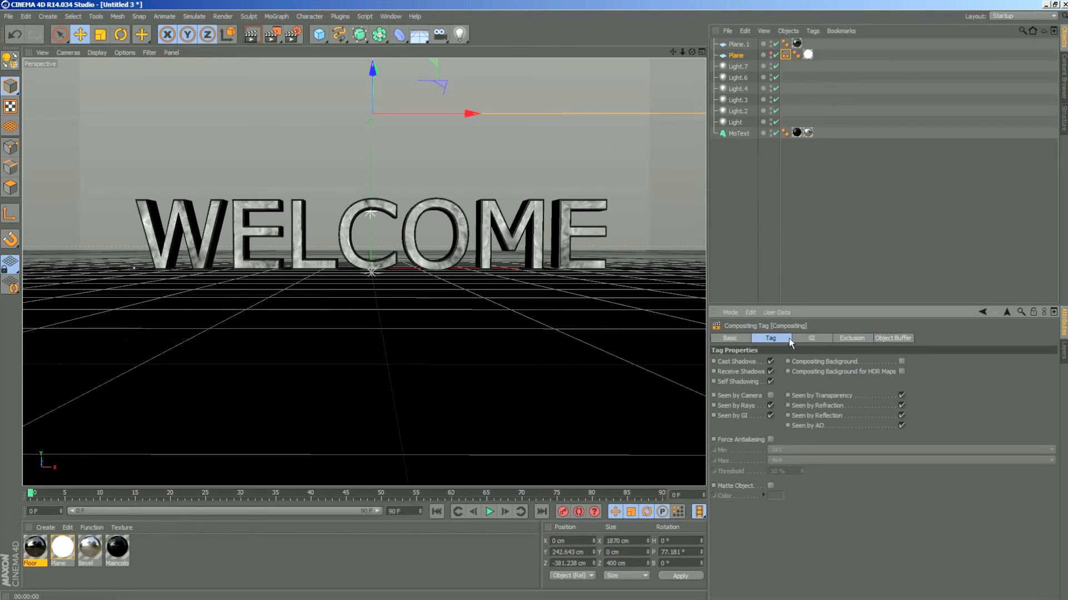
{"action": "left_click", "coordinate": [851, 339]}
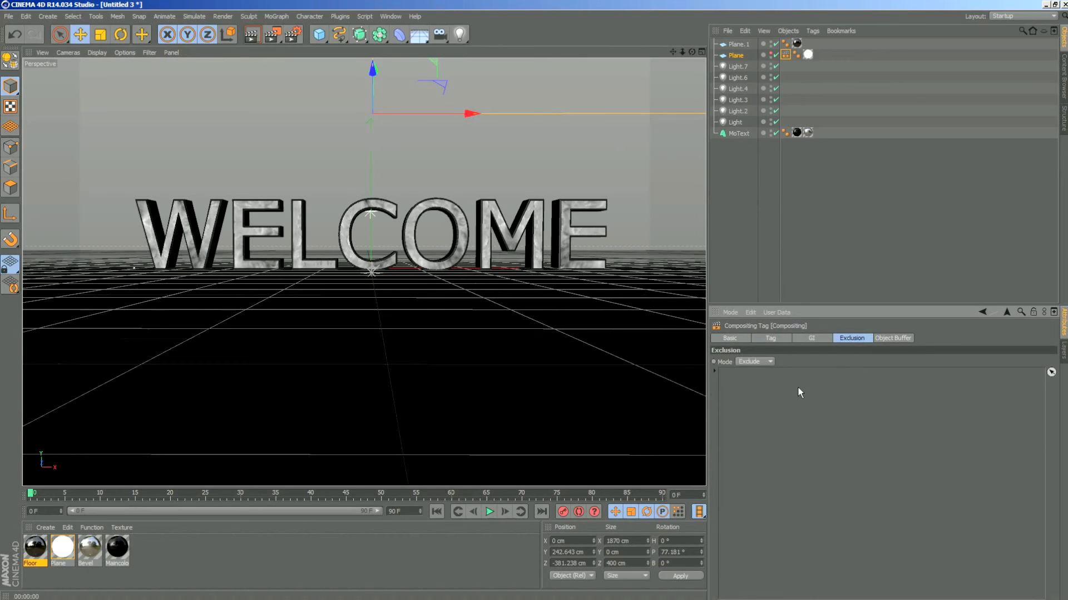
{"action": "left_click", "coordinate": [738, 55]}
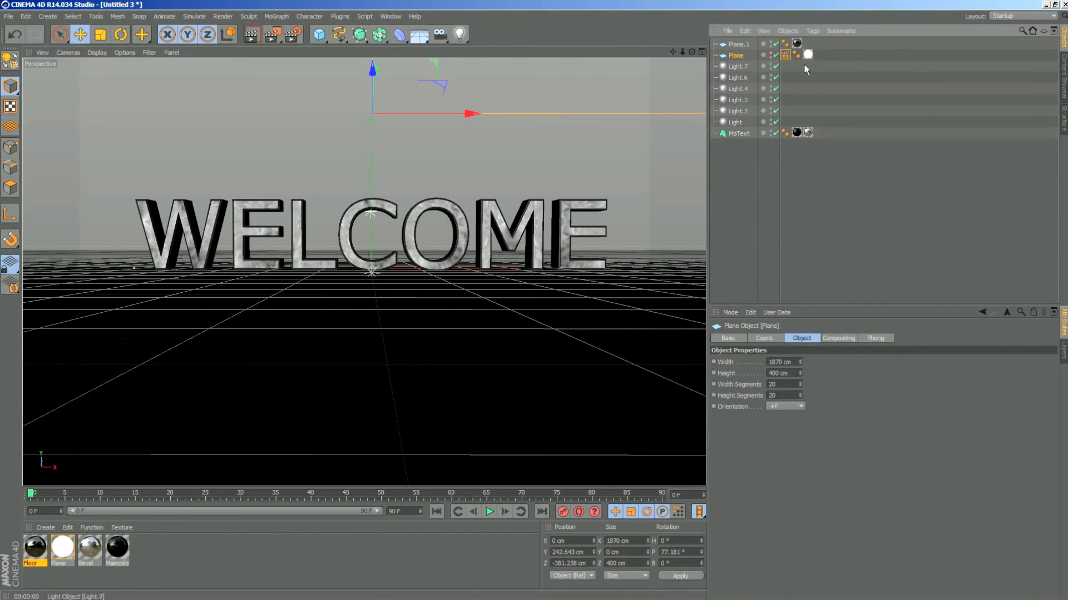
{"action": "left_click", "coordinate": [785, 54]}
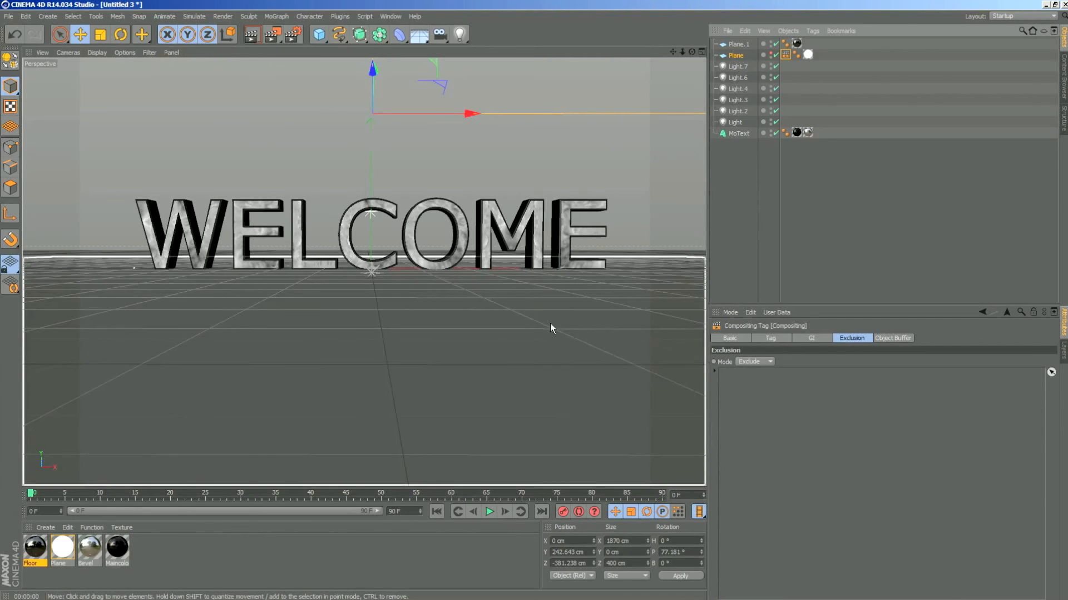
{"action": "left_click", "coordinate": [739, 44]}
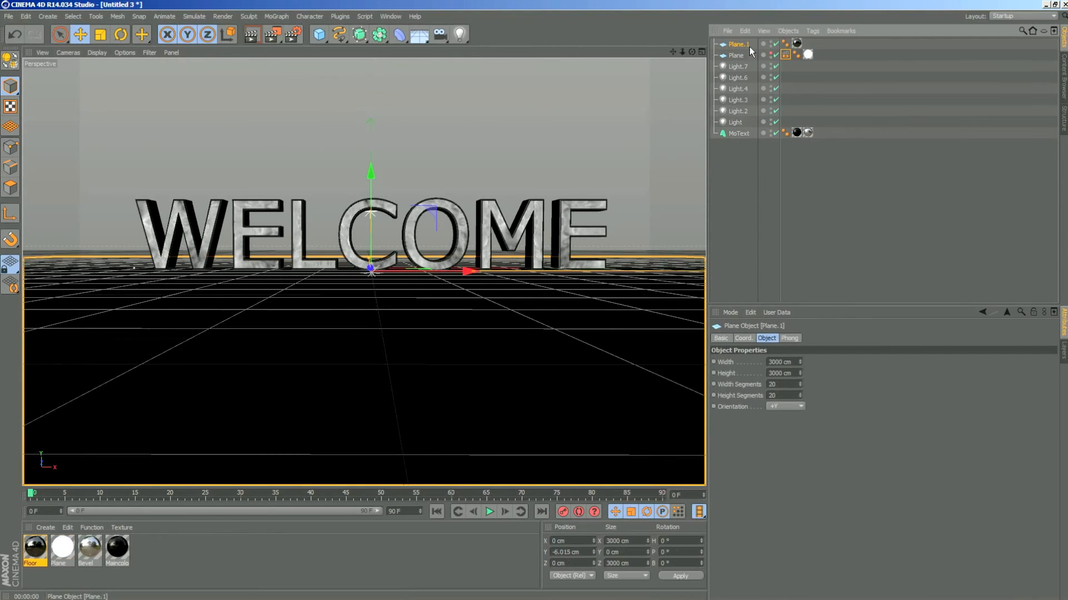
{"action": "left_click", "coordinate": [740, 56]}
{"action": "left_click", "coordinate": [785, 54]}
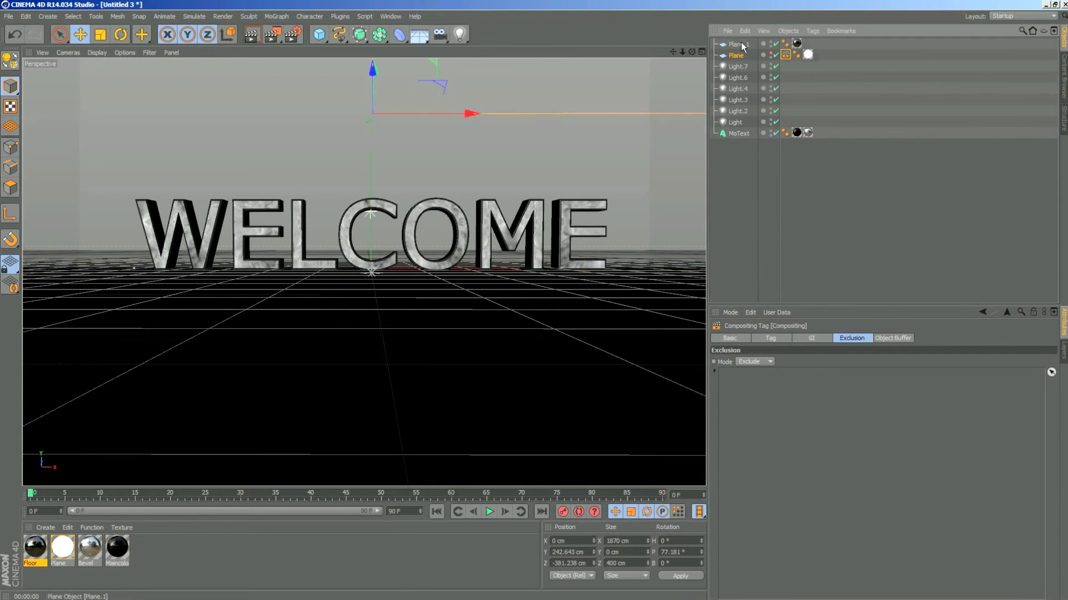
{"action": "left_click_drag", "start_coordinate": [741, 42], "coordinate": [808, 422]}
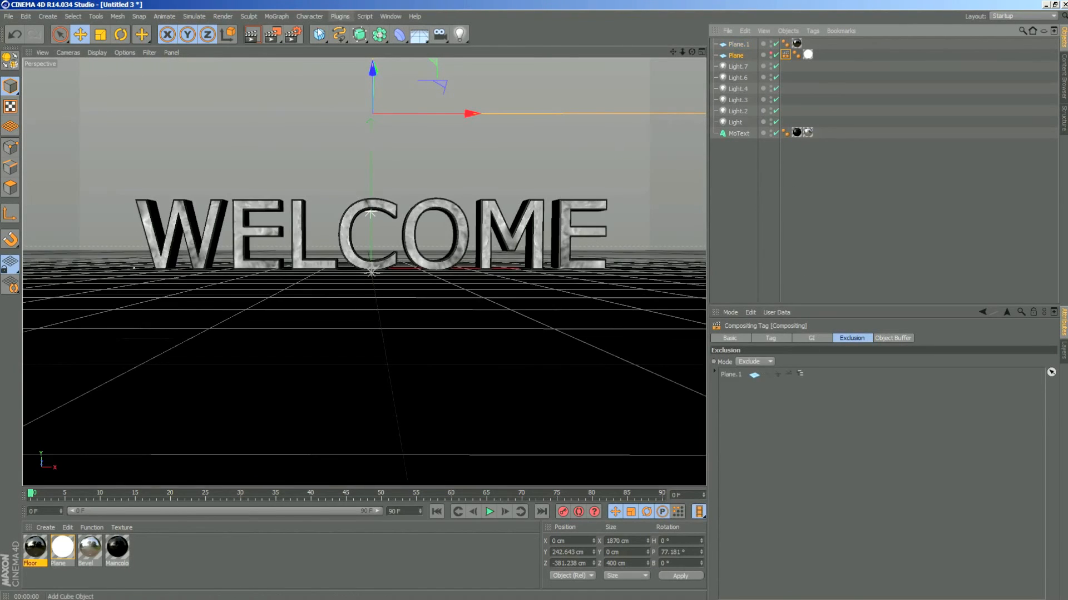
{"action": "left_click", "coordinate": [257, 37]}
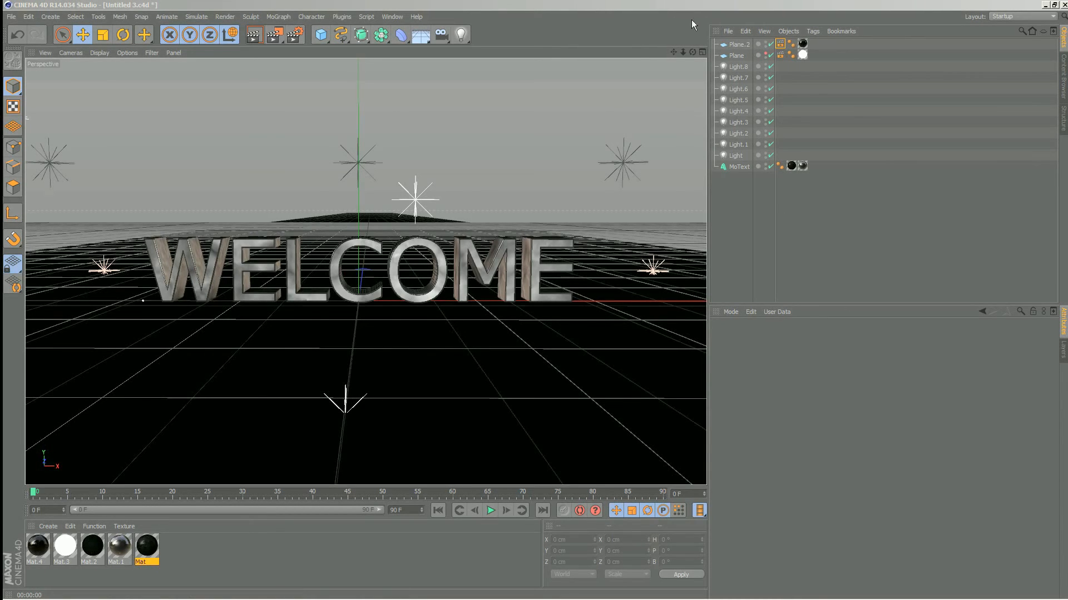
- Duplicate the WELCOME MoText object
{"action": "left_click_drag", "start_coordinate": [693, 52], "coordinate": [645, 63]}
{"action": "left_click", "coordinate": [739, 166]}
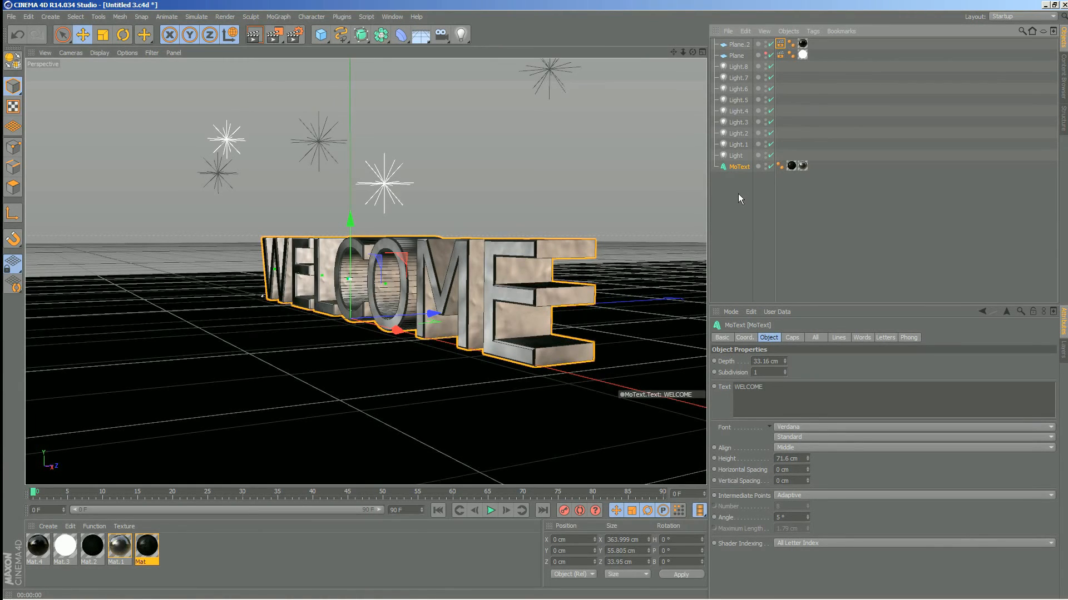
{"action": "key", "text": "ctrl+c"}
{"action": "key", "text": "ctrl+v"}
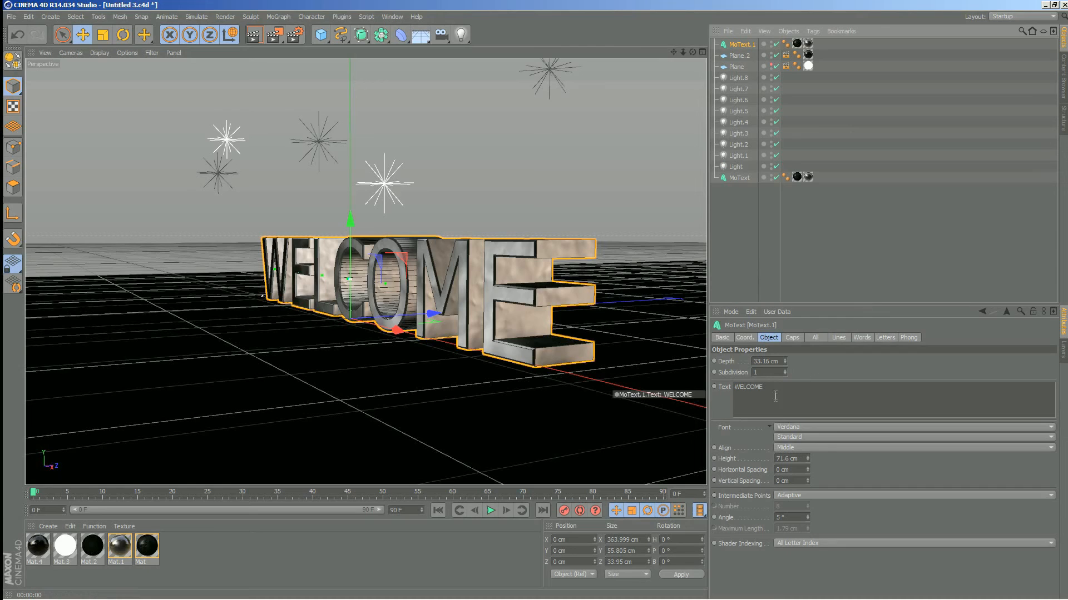
- Set the copied MoText's start cap to Cap without a fillet and shift the copy to about Z -3.5 cm
{"action": "left_click", "coordinate": [793, 338]}
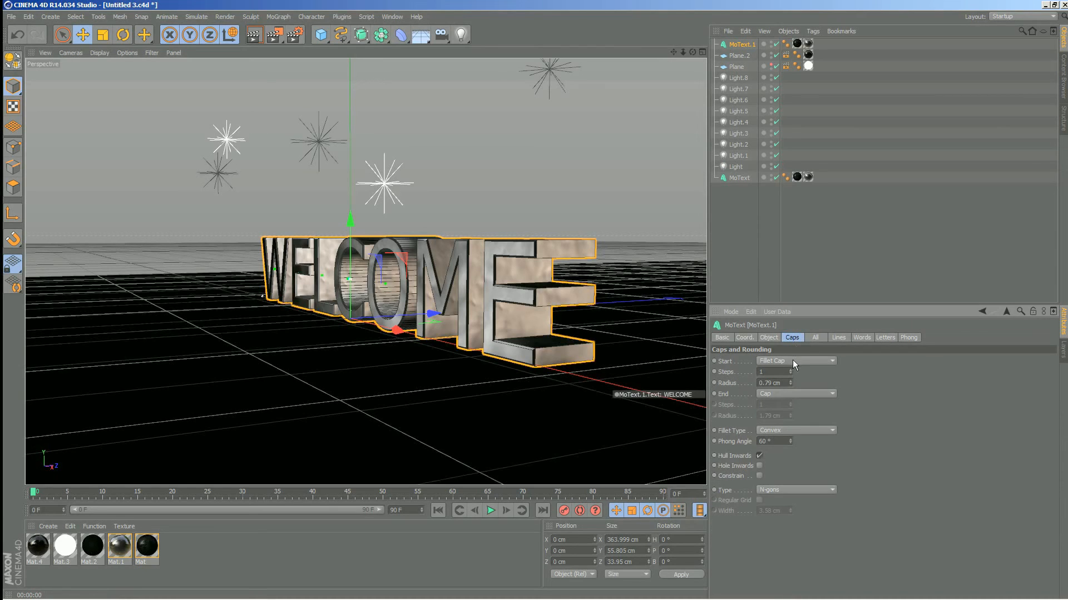
{"action": "left_click", "coordinate": [792, 360]}
{"action": "left_click", "coordinate": [785, 380]}
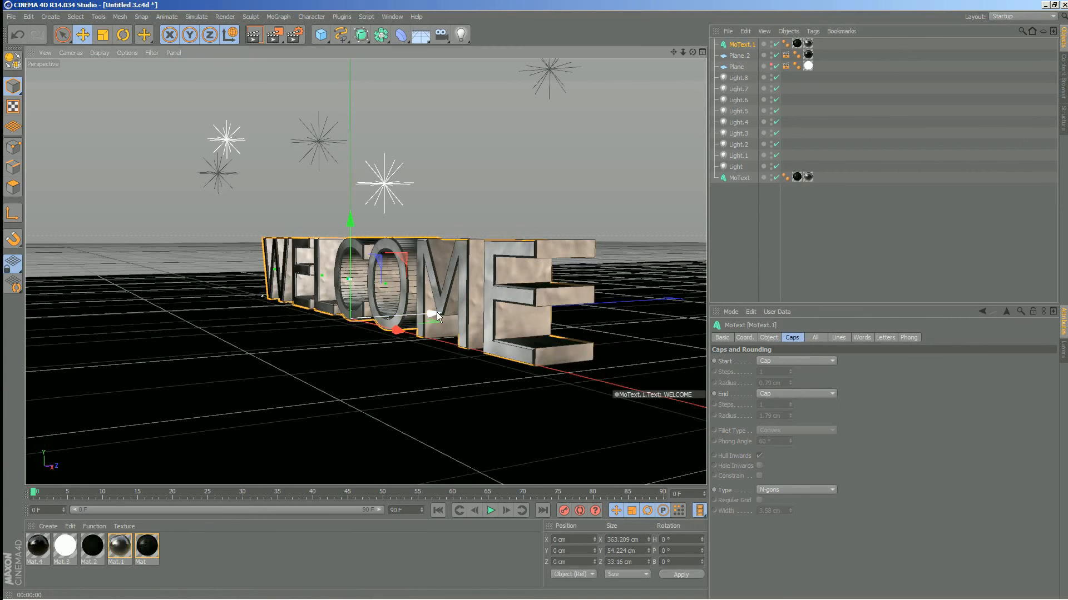
{"action": "left_click_drag", "start_coordinate": [436, 312], "coordinate": [432, 312]}
{"action": "scroll", "coordinate": [517, 289], "scroll_direction": "up", "scroll_amount": 7}
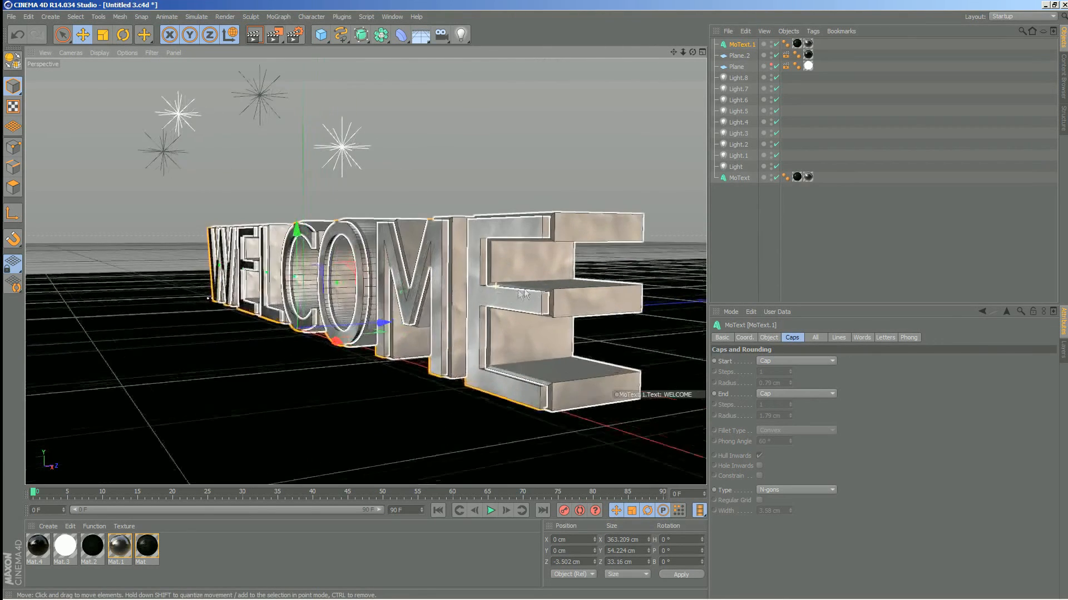
- Render the view from an oblique angle to examine the two layers of the WELCOME text
{"action": "scroll", "coordinate": [597, 270], "scroll_direction": "up", "scroll_amount": 1}
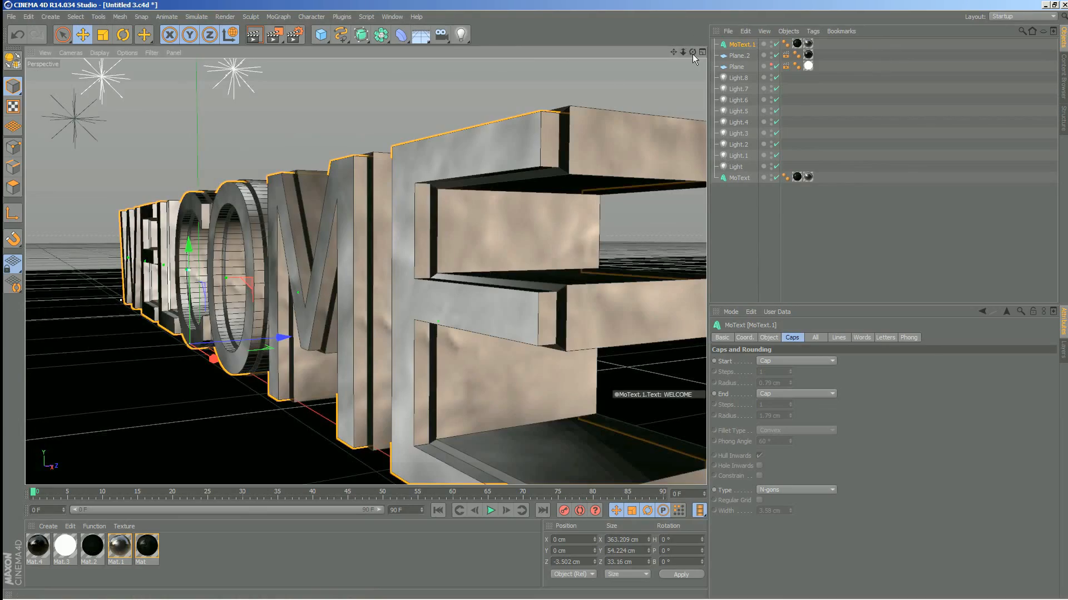
{"action": "mouse_move", "coordinate": [692, 53]}
{"action": "left_mouse_down"}
{"action": "mouse_move", "coordinate": [670, 69]}
{"action": "mouse_move", "coordinate": [645, 125]}
{"action": "mouse_move", "coordinate": [652, 70]}
{"action": "mouse_move", "coordinate": [661, 67]}
{"action": "mouse_move", "coordinate": [614, 109]}
{"action": "mouse_move", "coordinate": [676, 70]}
{"action": "mouse_move", "coordinate": [704, 68]}
{"action": "mouse_move", "coordinate": [698, 105]}
{"action": "mouse_move", "coordinate": [661, 68]}
{"action": "mouse_move", "coordinate": [689, 55]}
{"action": "mouse_move", "coordinate": [670, 64]}
{"action": "mouse_move", "coordinate": [679, 56]}
{"action": "left_mouse_up"}
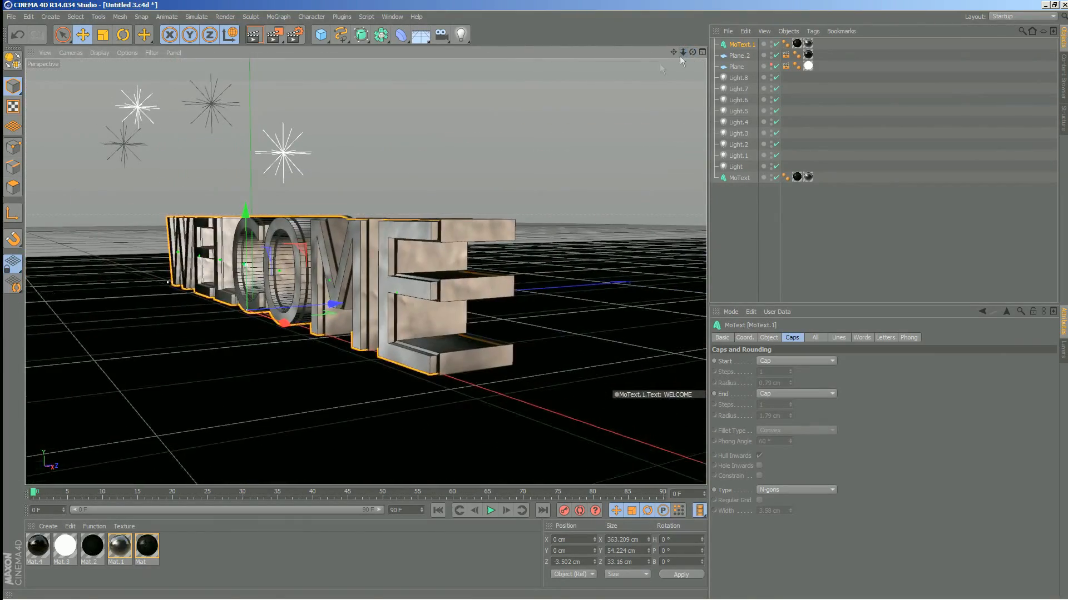
{"action": "left_click", "coordinate": [253, 34]}
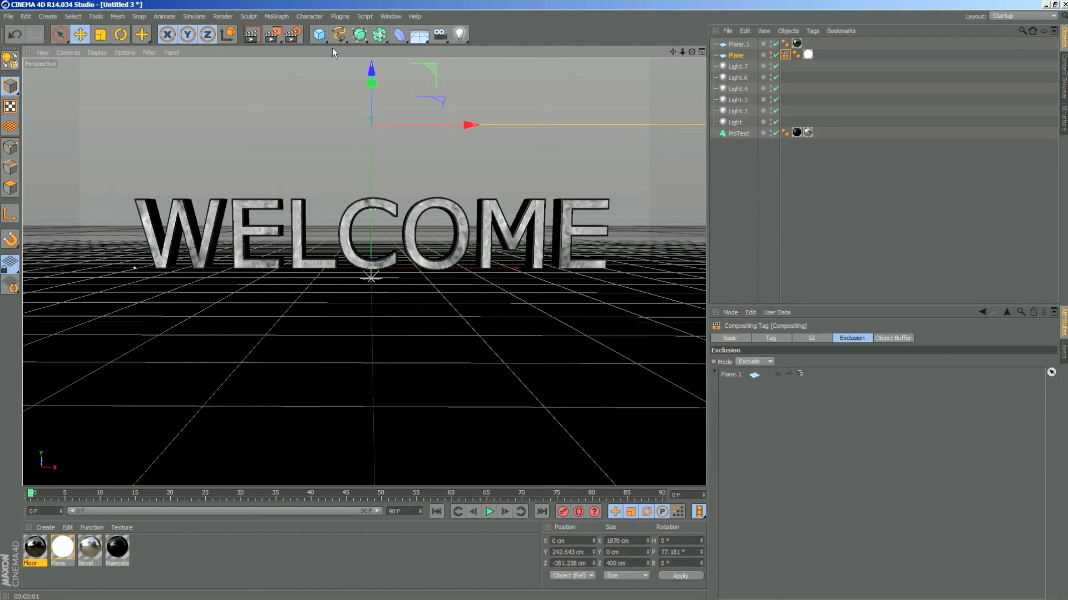
- Apply the HDTV 1080 25 film/video preset to the render output, giving 1920 x 1080 pixels at 25 frames per second
{"action": "left_click", "coordinate": [294, 37]}
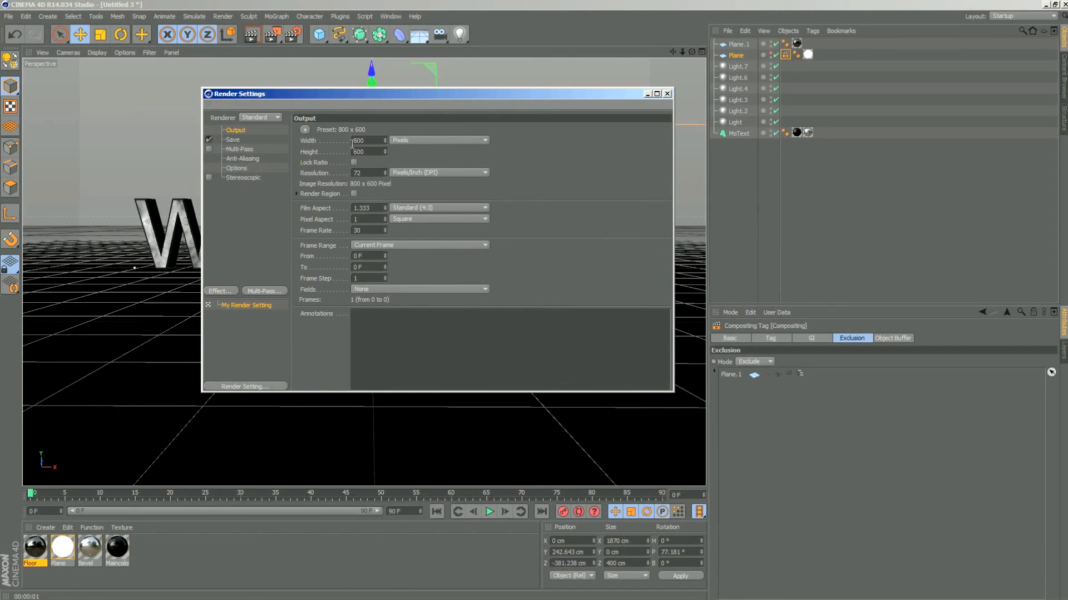
{"action": "left_click", "coordinate": [305, 129]}
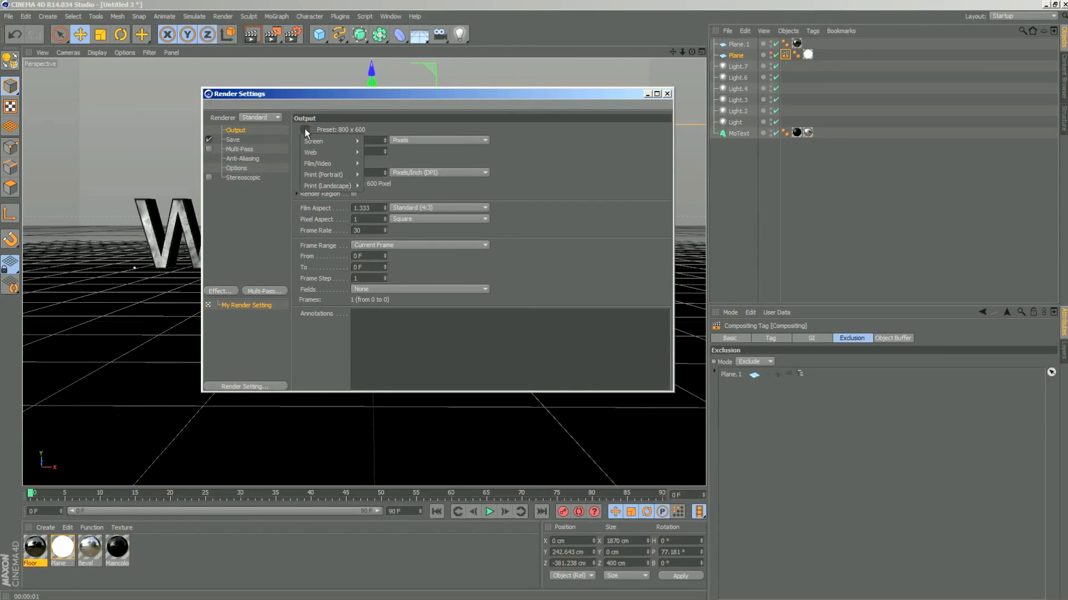
{"action": "mouse_move", "coordinate": [330, 141]}
{"action": "mouse_move", "coordinate": [329, 167]}
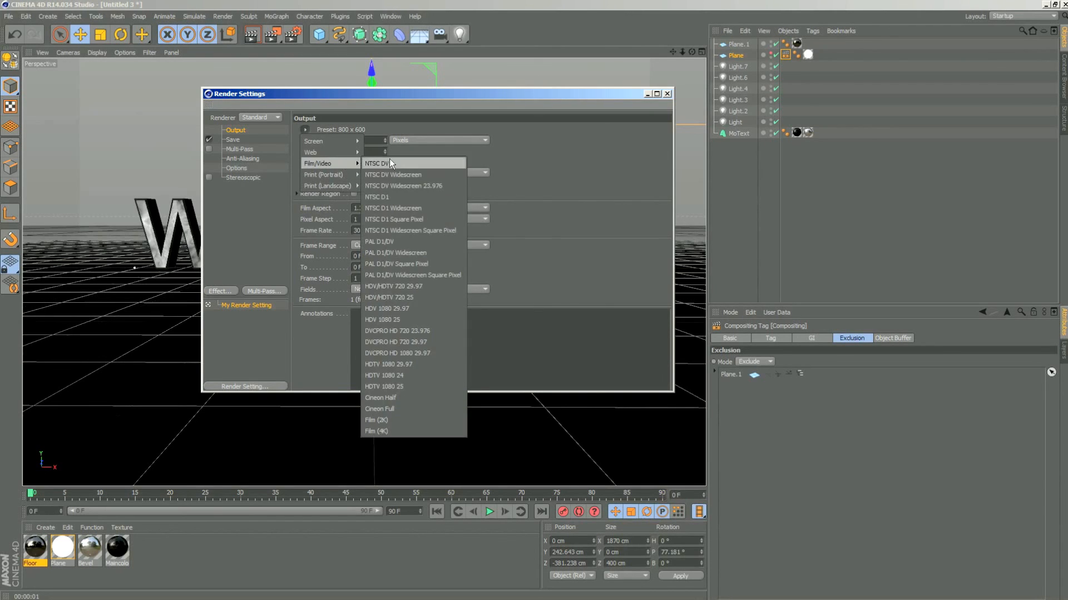
{"action": "left_click", "coordinate": [413, 386]}
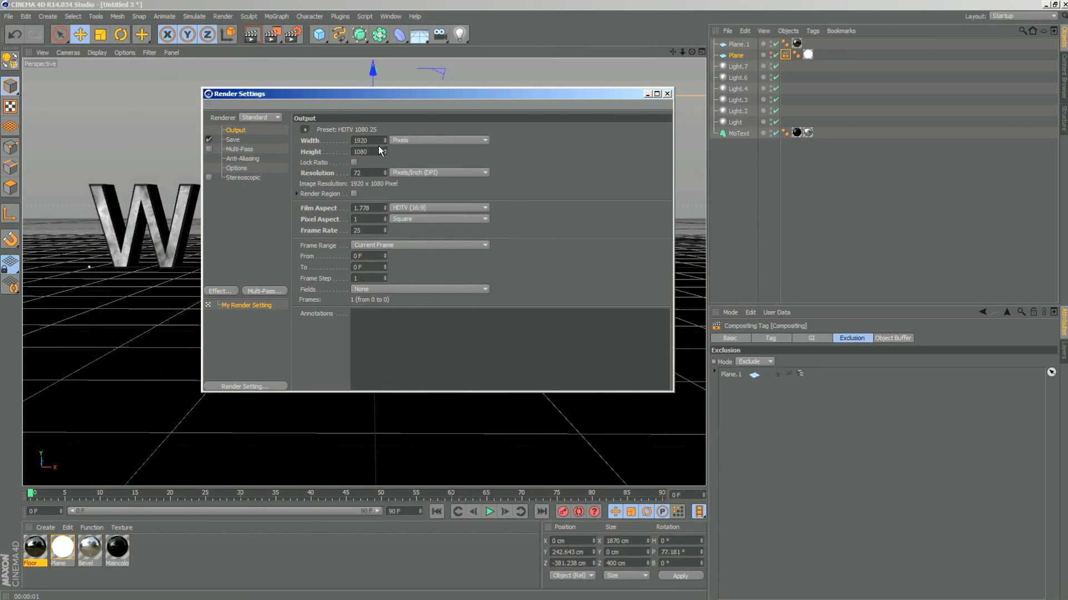
{"action": "left_click_drag", "start_coordinate": [371, 141], "coordinate": [347, 135]}
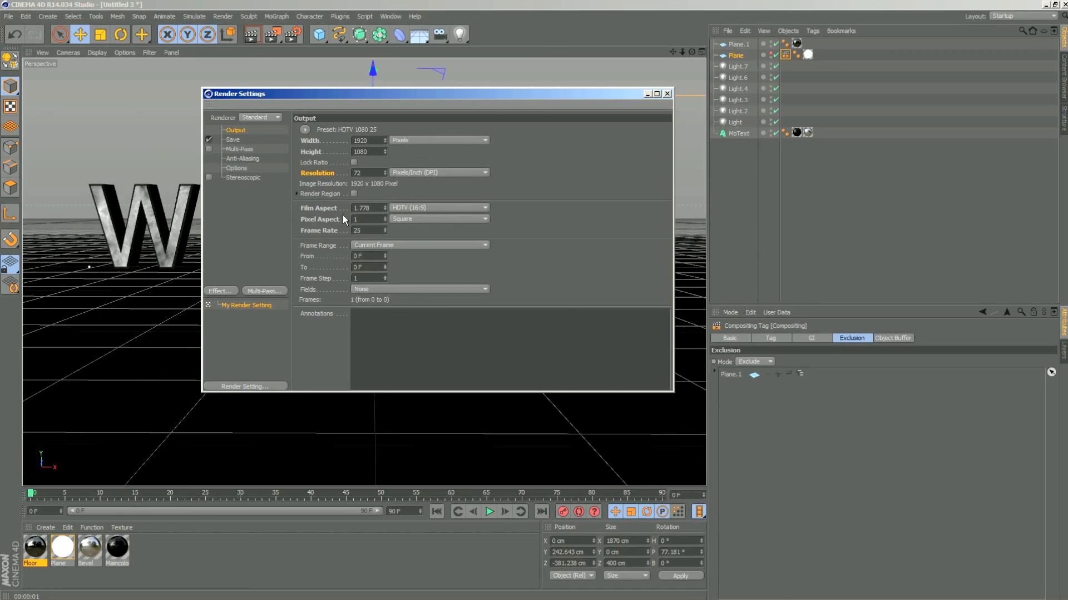
{"action": "left_click", "coordinate": [348, 230]}
{"action": "left_click", "coordinate": [553, 225]}
- Set the save format of the rendered image to JPEG
{"action": "left_click", "coordinate": [233, 139]}
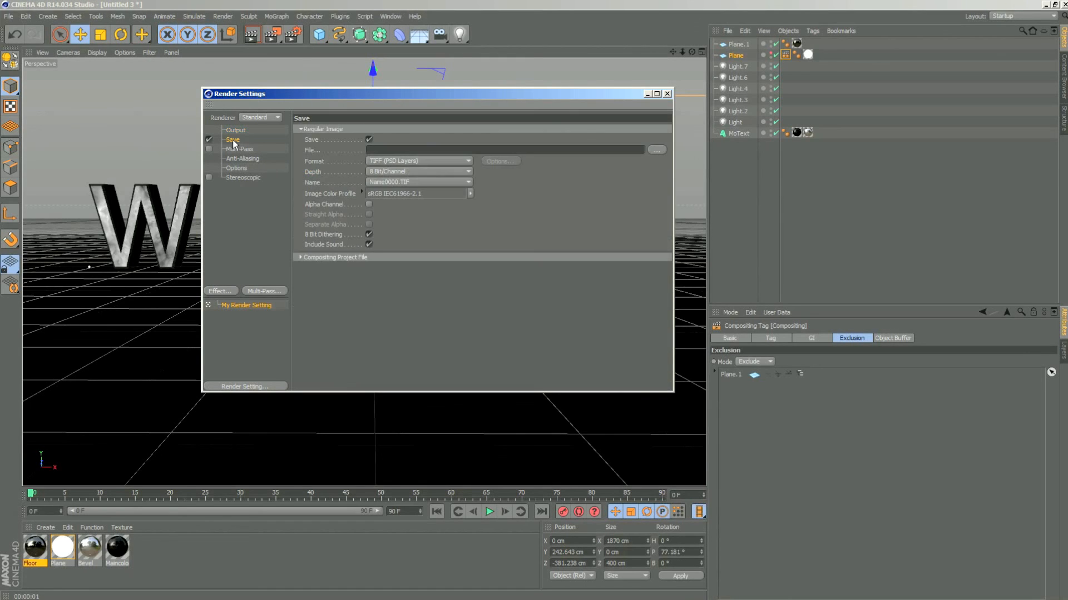
{"action": "left_click", "coordinate": [461, 162]}
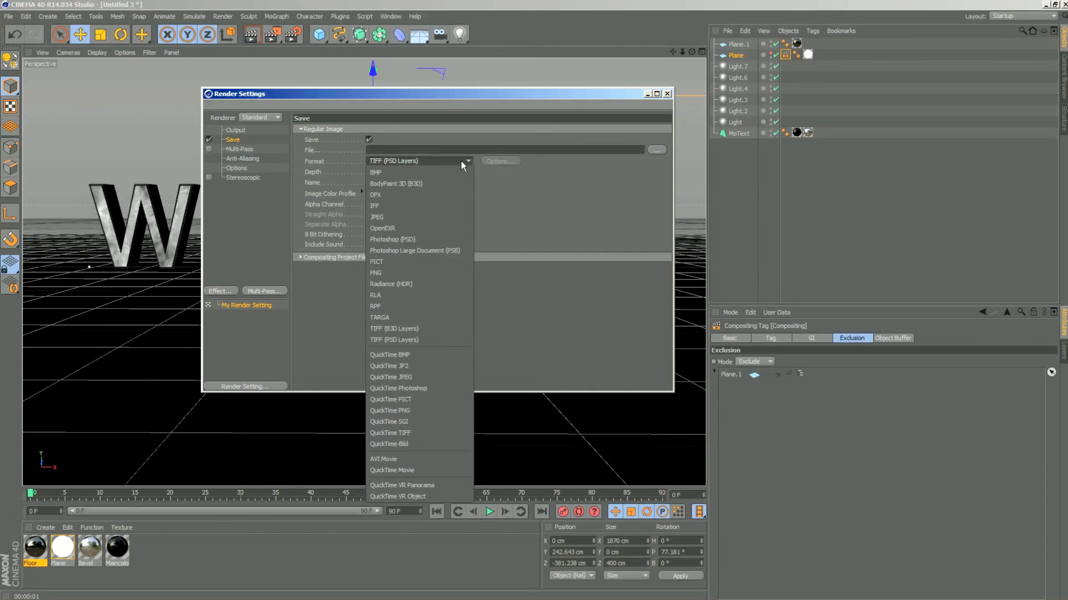
{"action": "left_click", "coordinate": [462, 161]}
{"action": "left_click", "coordinate": [453, 161]}
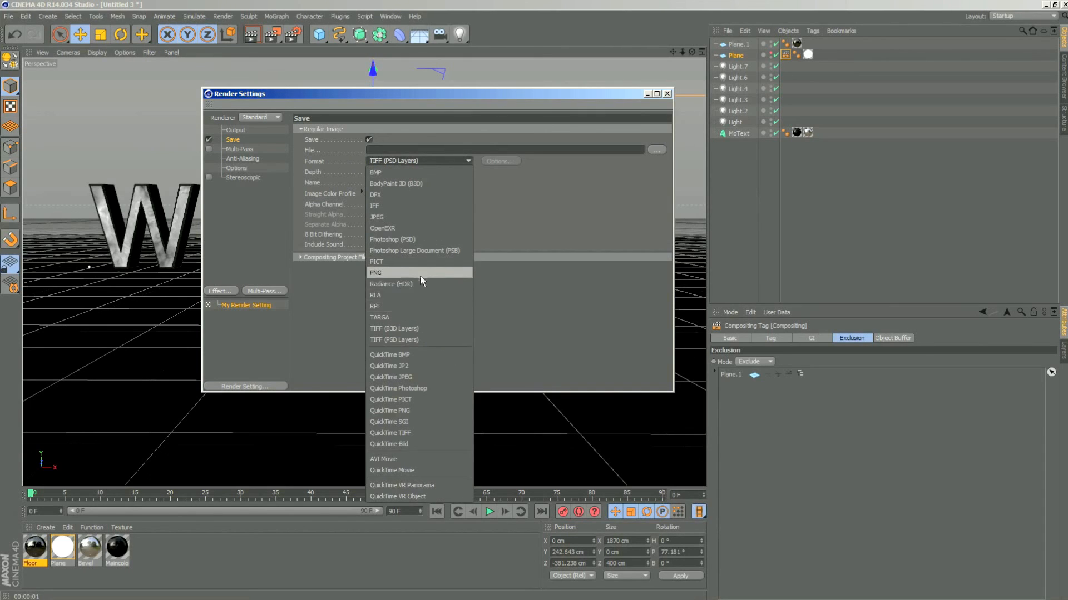
{"action": "left_click", "coordinate": [395, 218]}
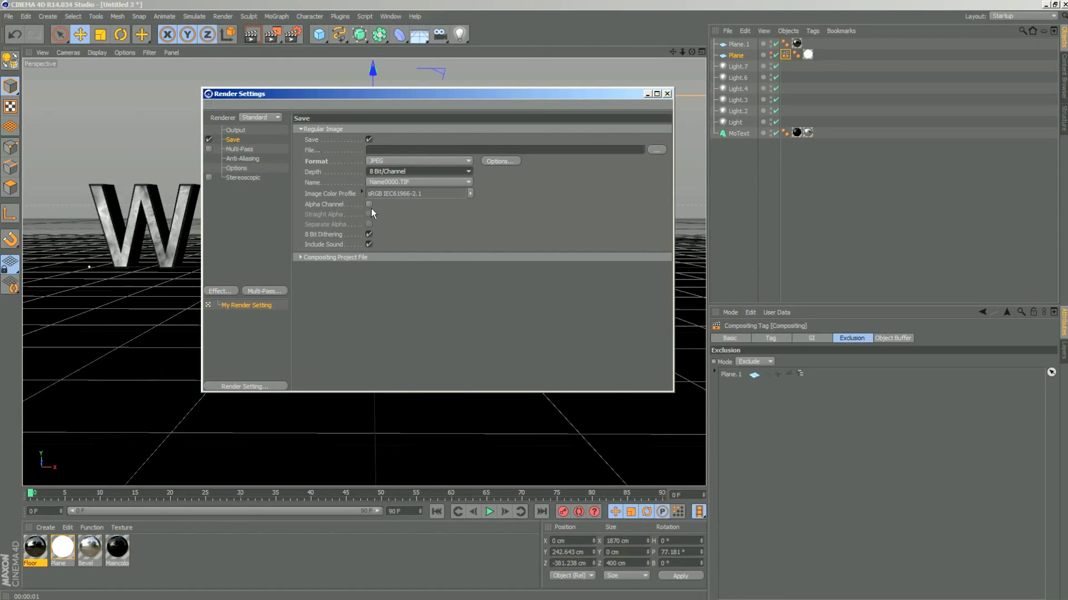
- Set the render's output file to Welcome on the Desktop
{"action": "left_click", "coordinate": [657, 150]}
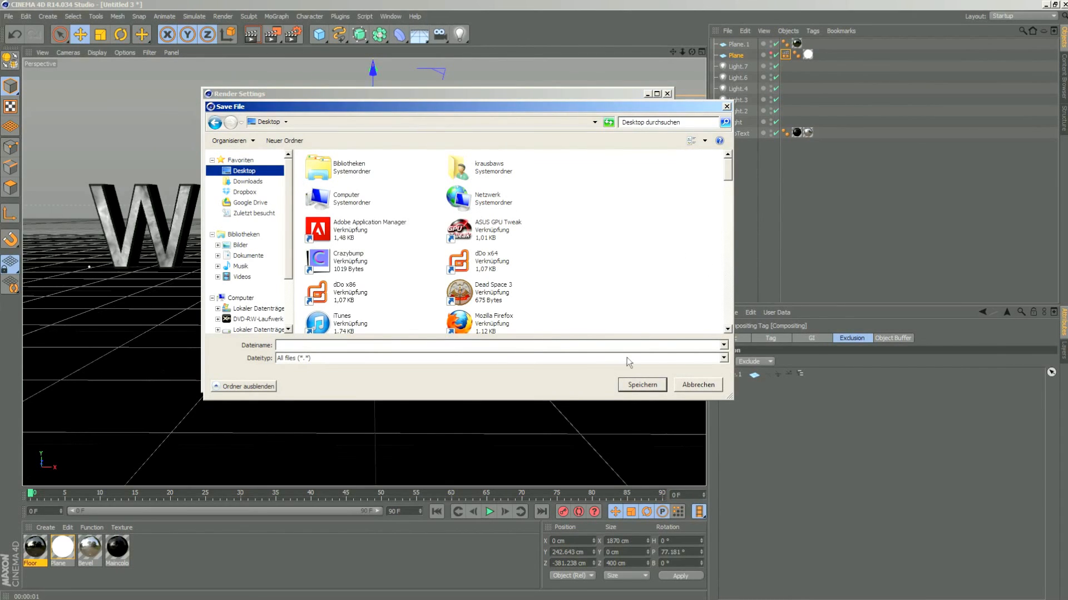
{"action": "left_click", "coordinate": [559, 347]}
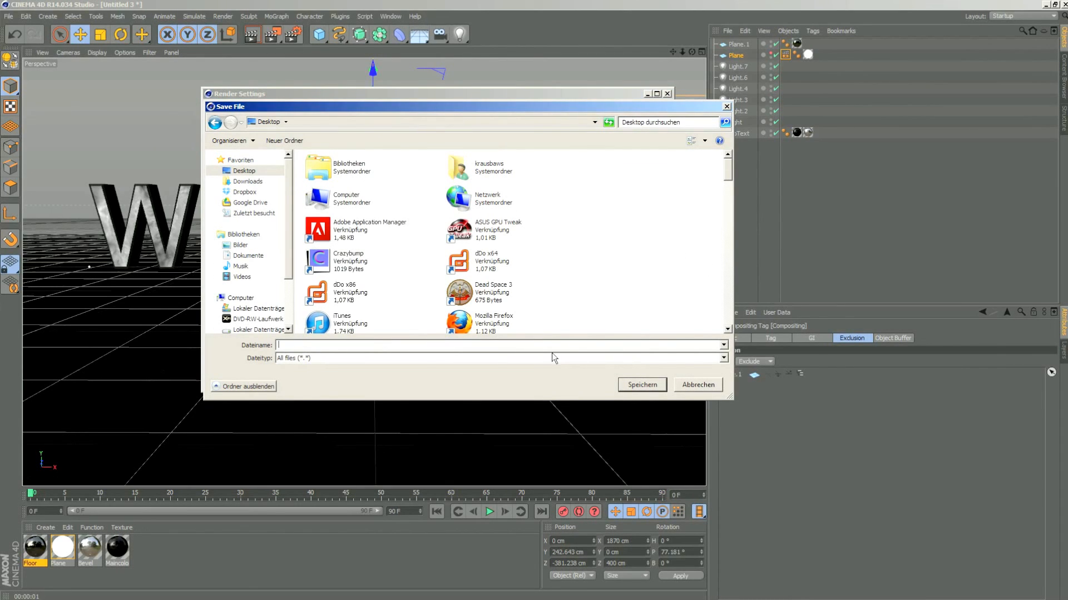
{"action": "type", "text": "W"}
{"action": "type", "text": "me"}
{"action": "left_click", "coordinate": [634, 385]}
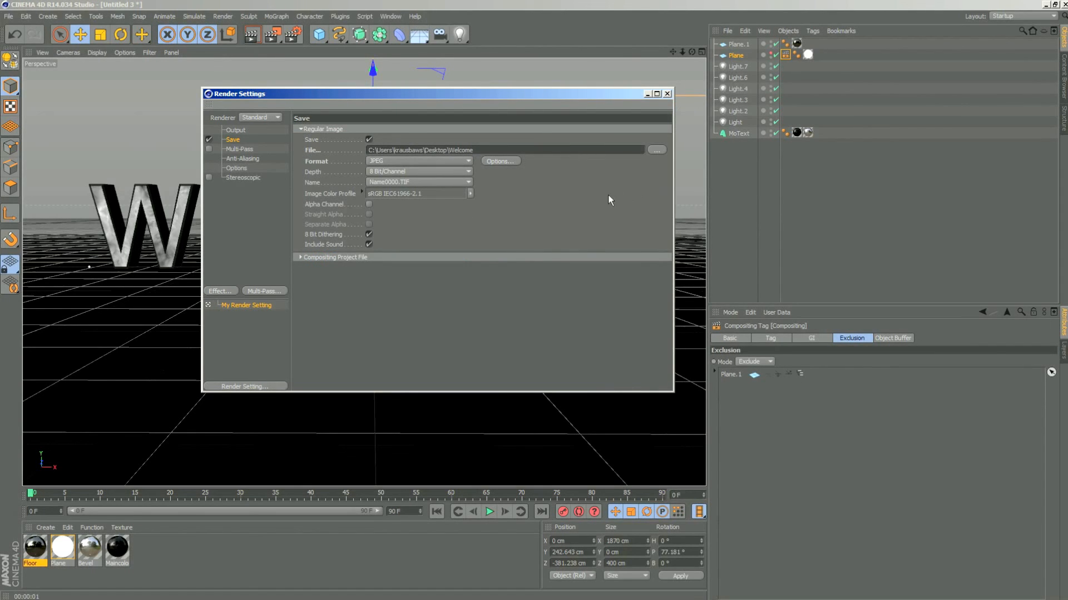
- Close the render settings and render the scene with the floor to the Picture Viewer as a JPEG
{"action": "left_click", "coordinate": [667, 94]}
{"action": "left_click", "coordinate": [273, 34]}
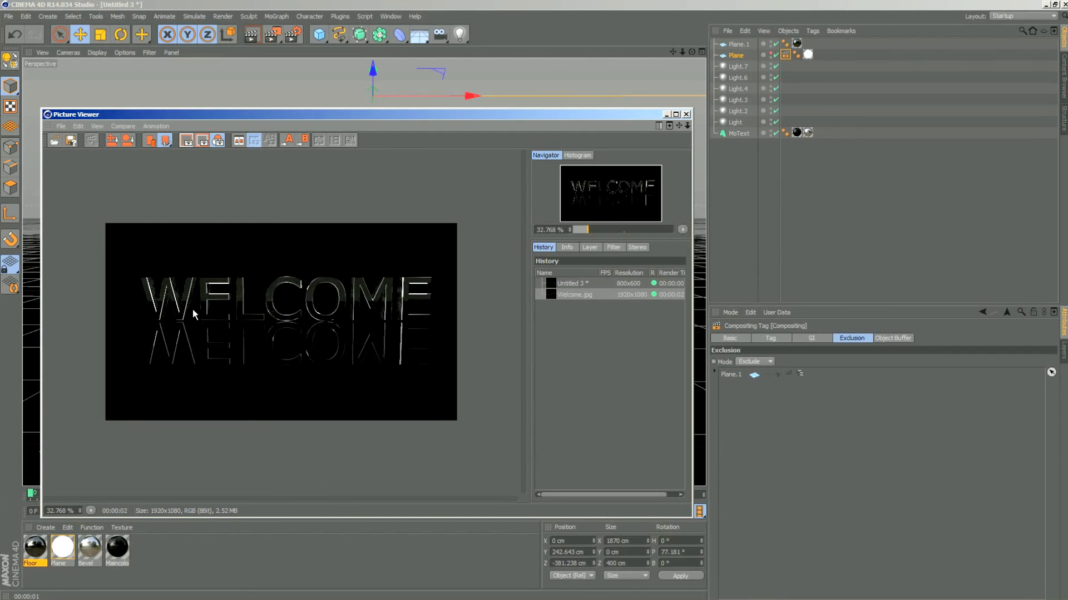
{"action": "left_click", "coordinate": [686, 114]}
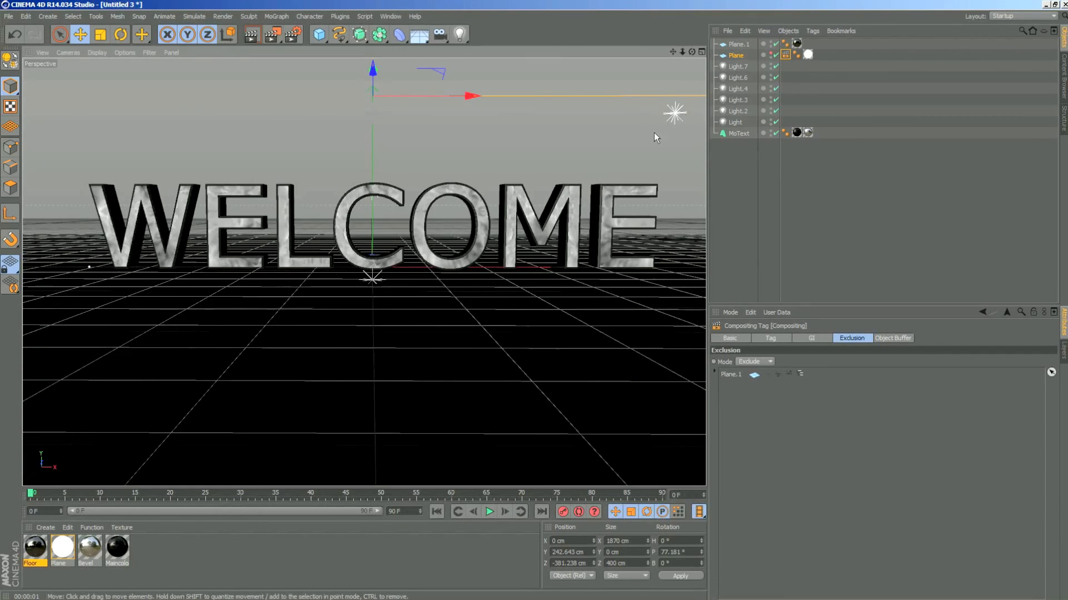
- Delete the floor plane Plane.1 and render the view
{"action": "left_click", "coordinate": [479, 335]}
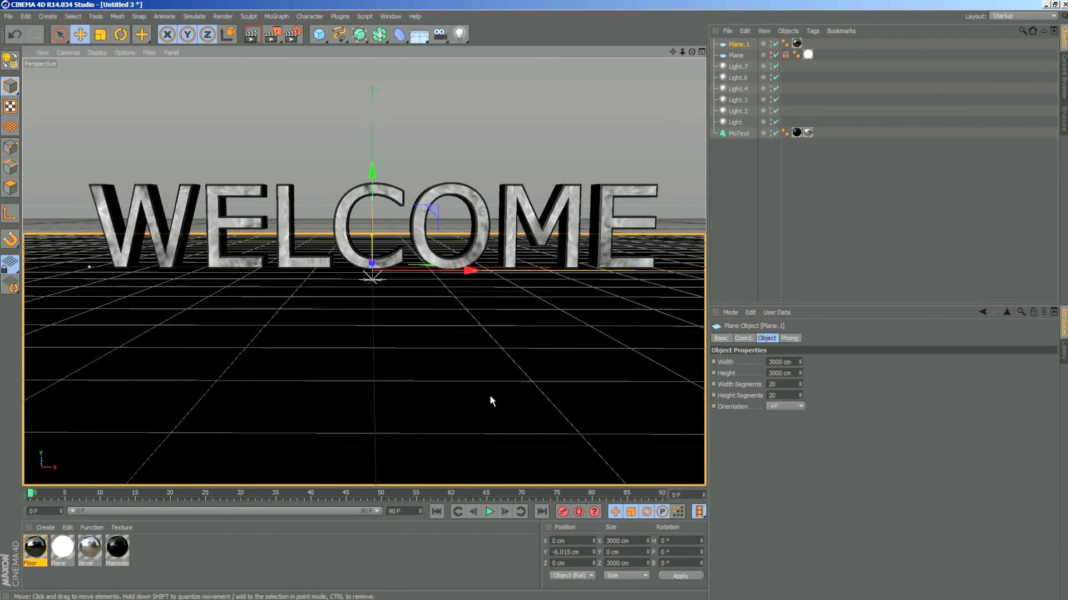
{"action": "left_click", "coordinate": [745, 39]}
{"action": "key", "text": "Delete"}
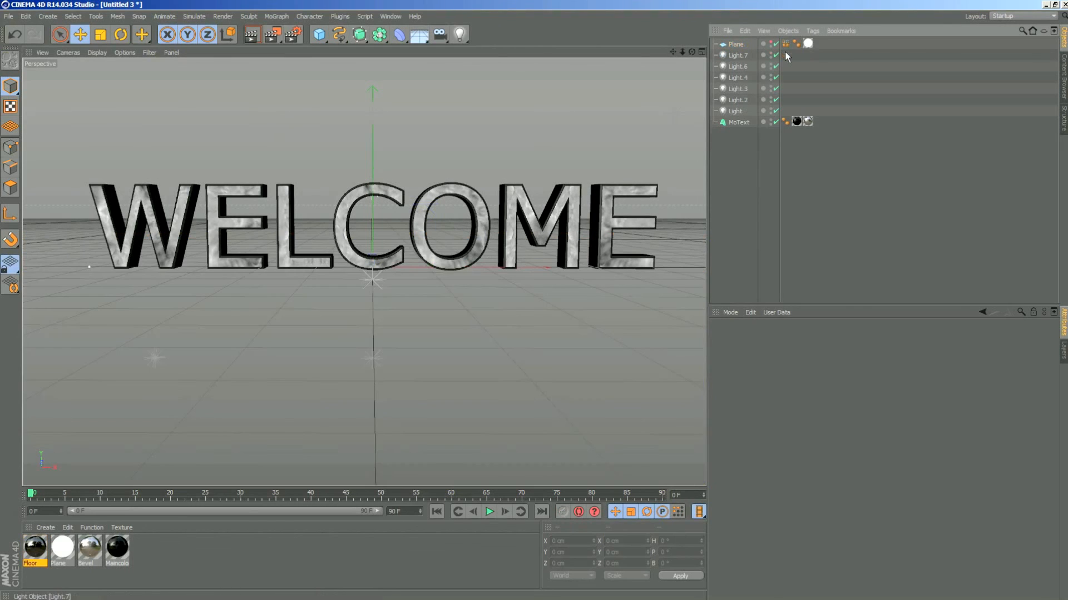
{"action": "left_click", "coordinate": [251, 35]}
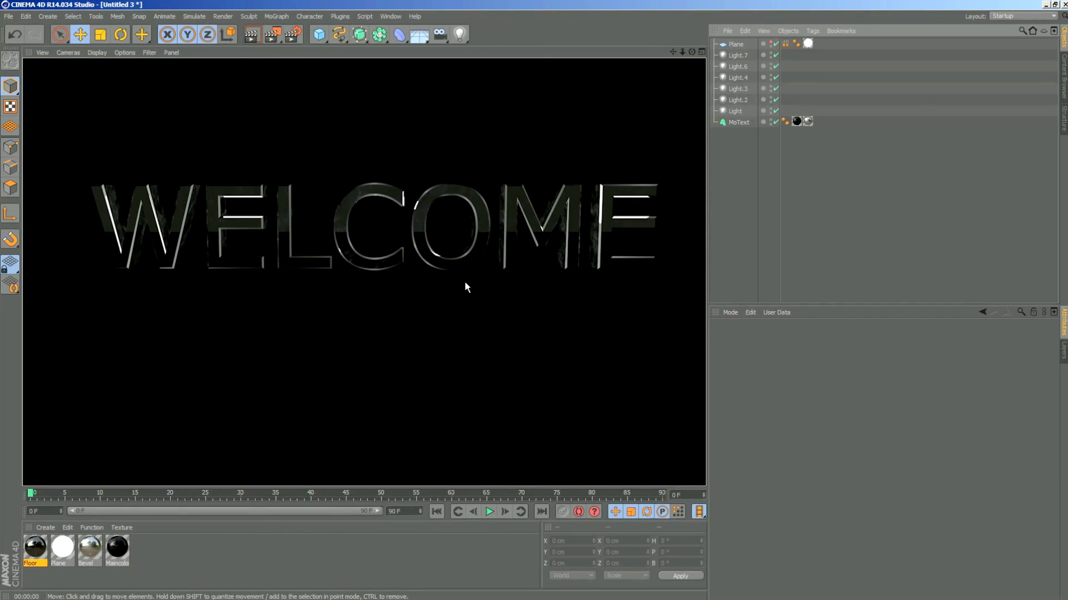
- Change the render's save format to PNG and enable Alpha Channel and Straight Alpha
{"action": "left_click", "coordinate": [293, 35]}
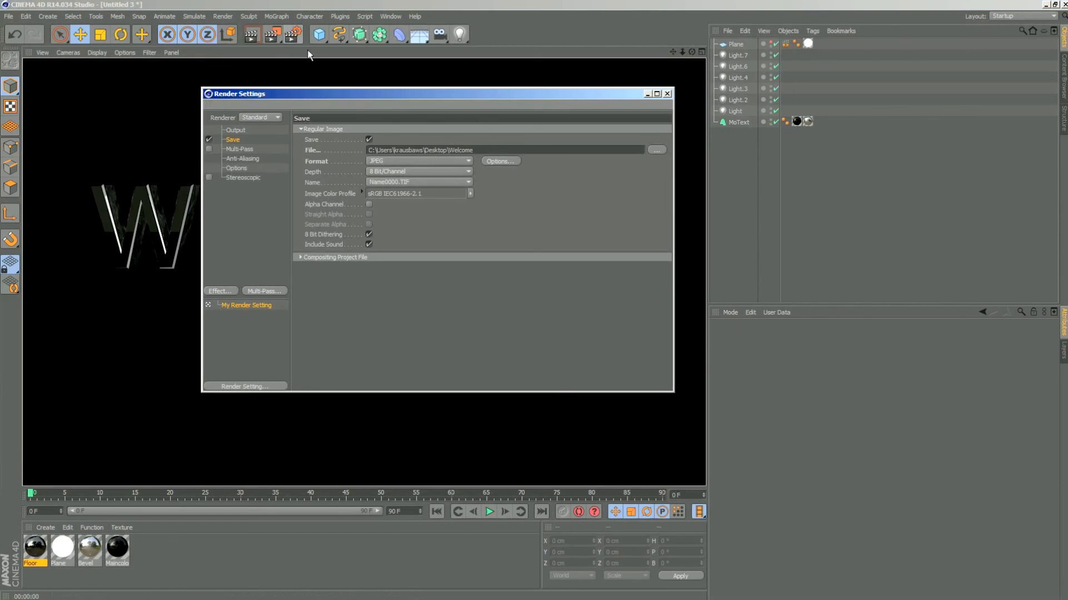
{"action": "left_click", "coordinate": [404, 162]}
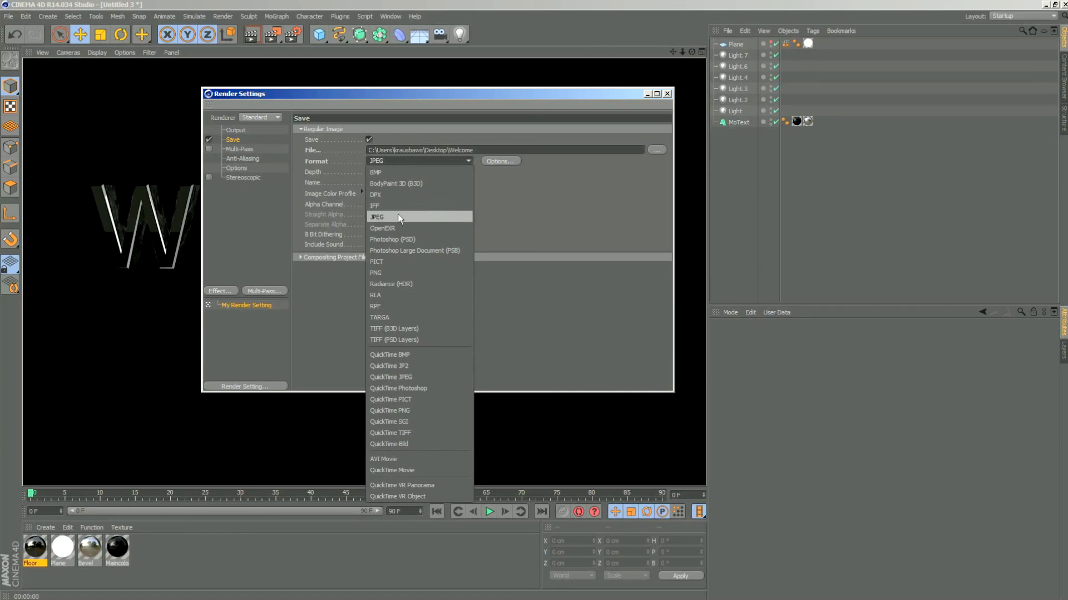
{"action": "left_click", "coordinate": [388, 273]}
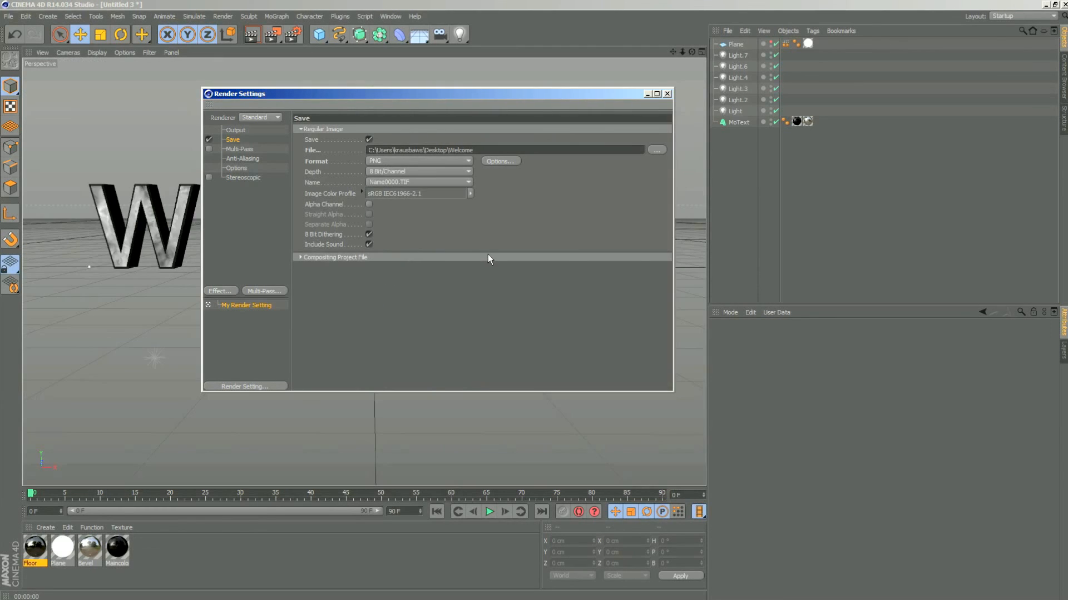
{"action": "left_click", "coordinate": [368, 205]}
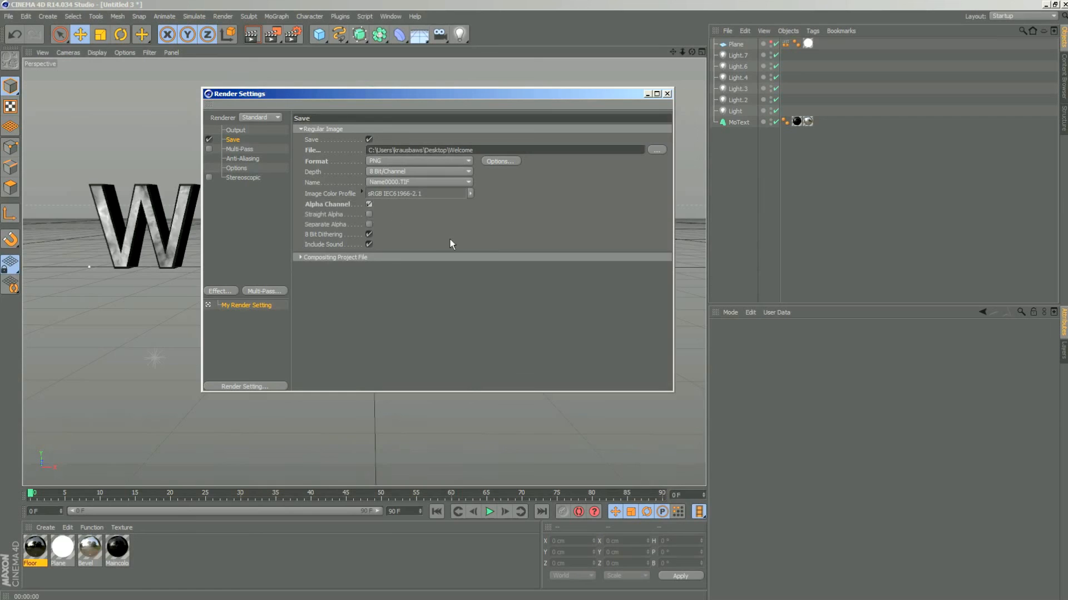
{"action": "left_click", "coordinate": [369, 214]}
{"action": "left_click", "coordinate": [668, 94]}
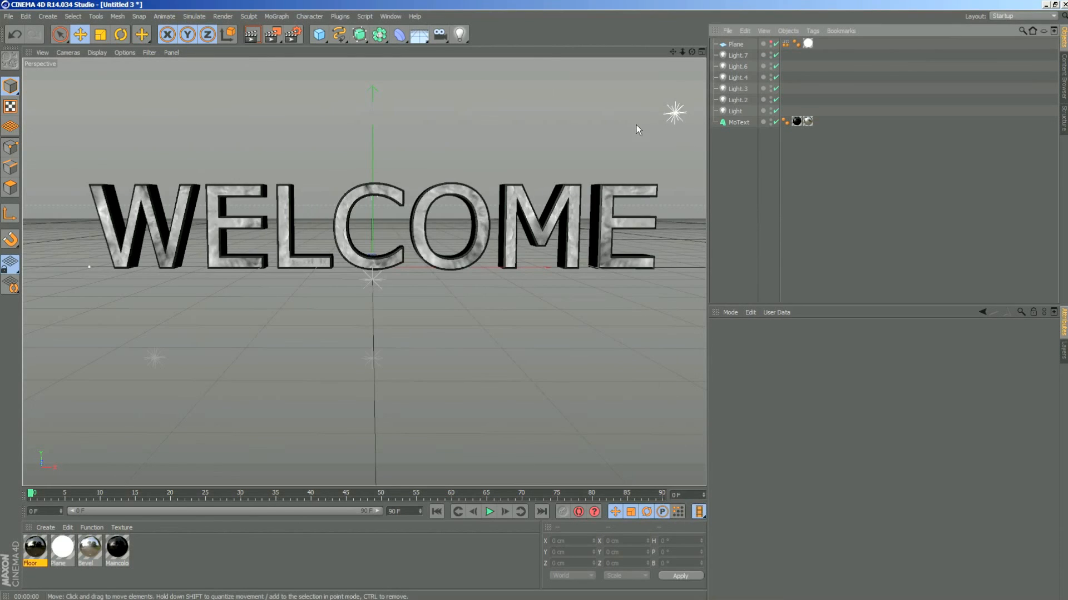
- Render the floorless text from a lower view to the Picture Viewer and check its Background and Alpha layers
{"action": "mouse_move", "coordinate": [691, 52]}
{"action": "left_mouse_down"}
{"action": "mouse_move", "coordinate": [690, 44]}
{"action": "mouse_move", "coordinate": [674, 53]}
{"action": "mouse_move", "coordinate": [690, 50]}
{"action": "left_mouse_up"}
{"action": "key", "text": "shift+r"}
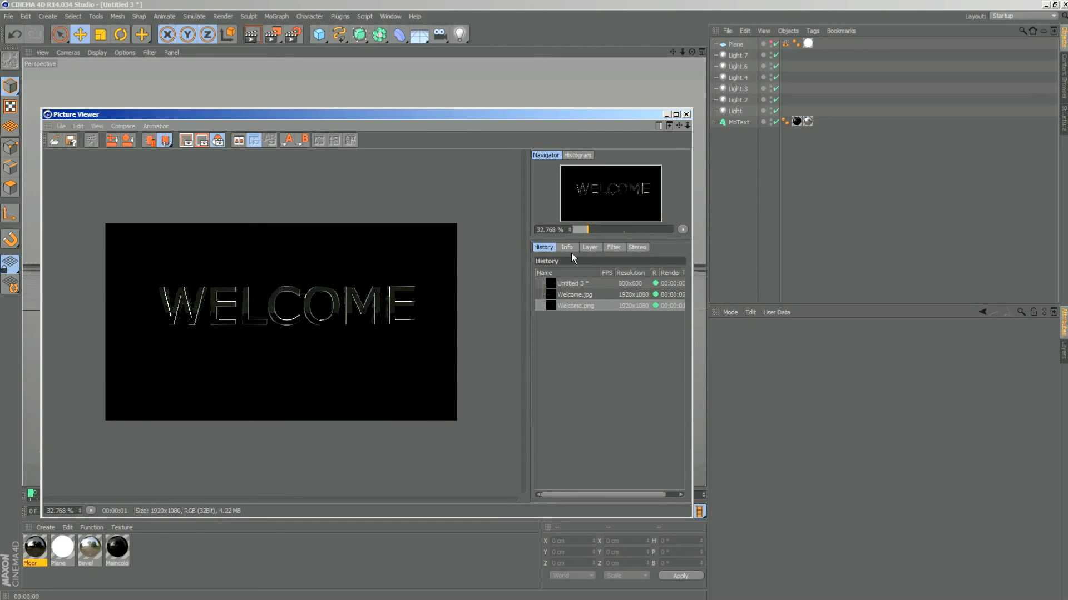
{"action": "left_click", "coordinate": [590, 247]}
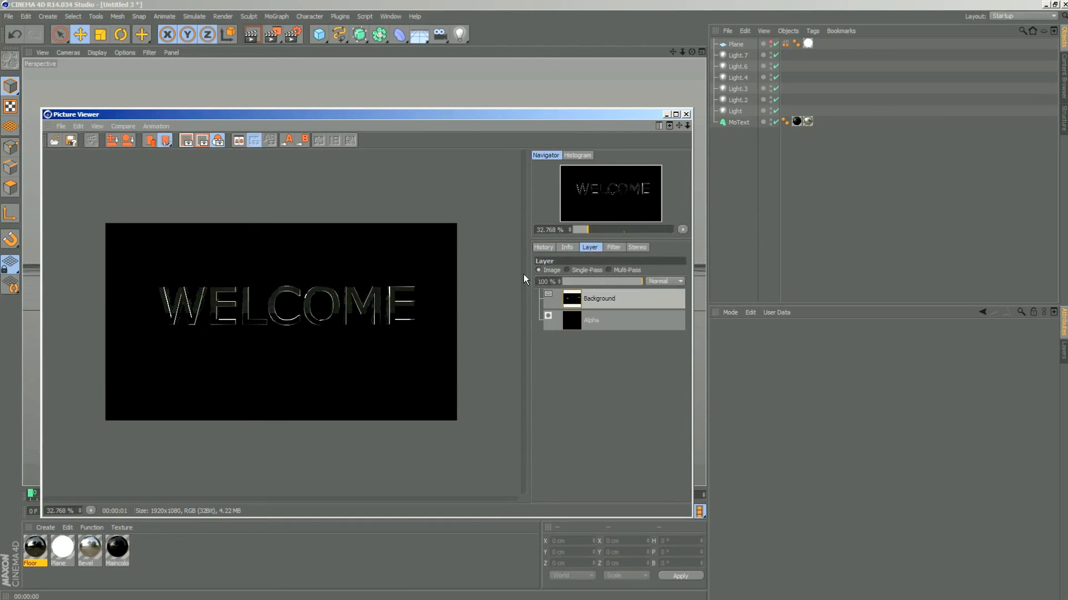
{"action": "left_click", "coordinate": [544, 247]}
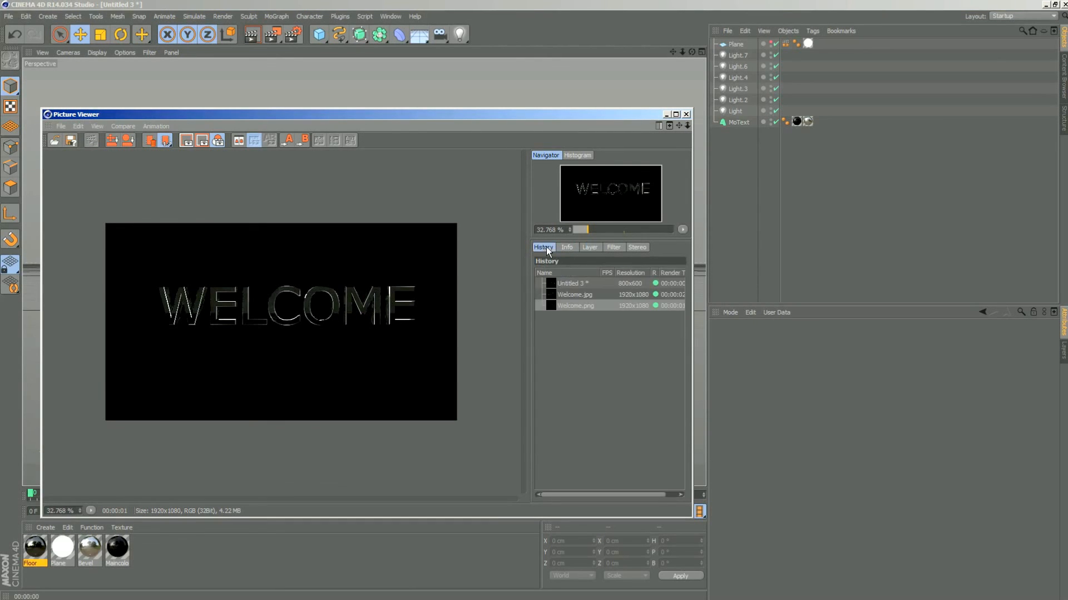
- Switch to Photoshop to check the transparency of Welcome.png, return to Cinema 4D and close the Picture Viewer
{"action": "left_click", "coordinate": [1046, 4]}
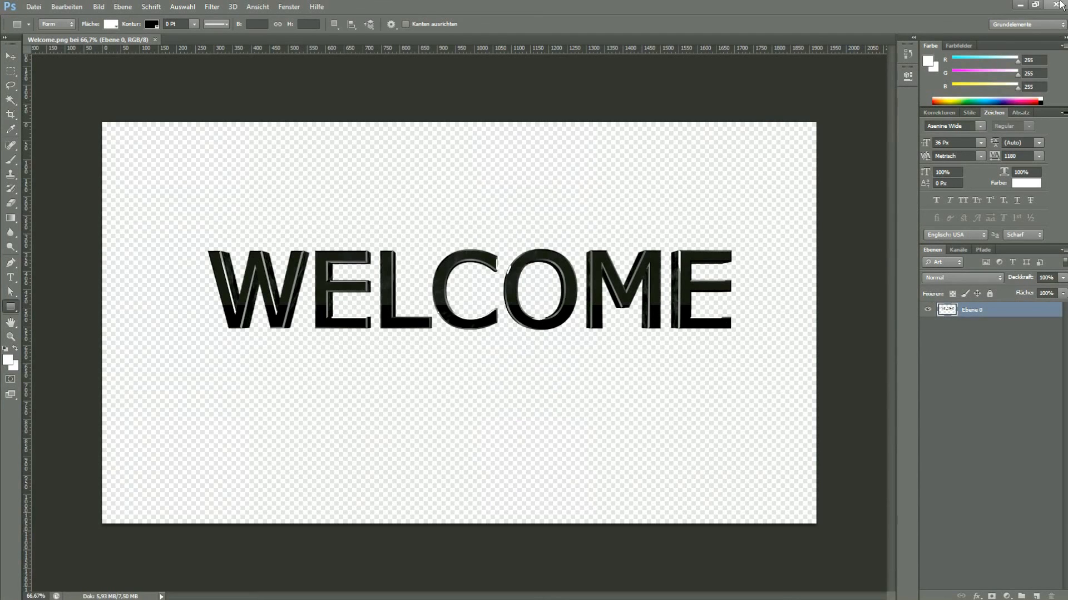
{"action": "left_click", "coordinate": [1021, 6]}
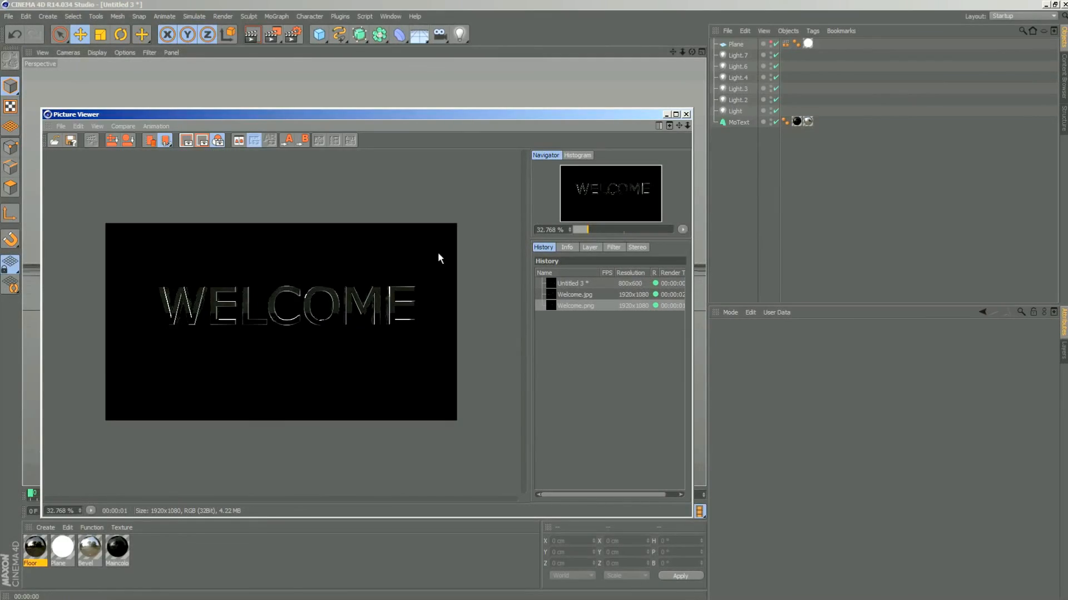
{"action": "left_click", "coordinate": [688, 112]}
{"action": "left_click", "coordinate": [441, 36]}
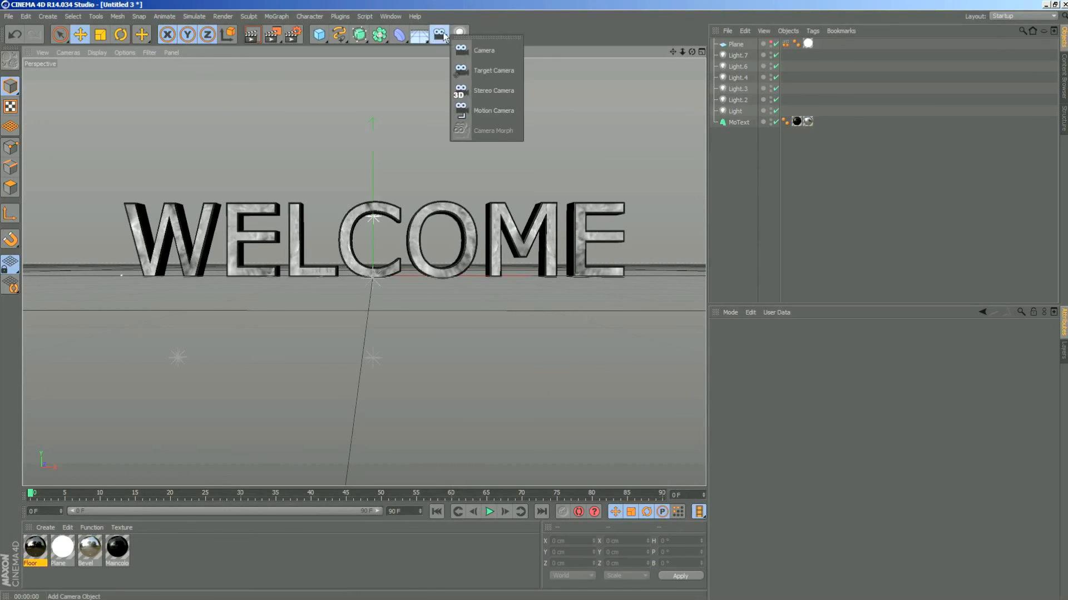
{"action": "left_click", "coordinate": [492, 6]}
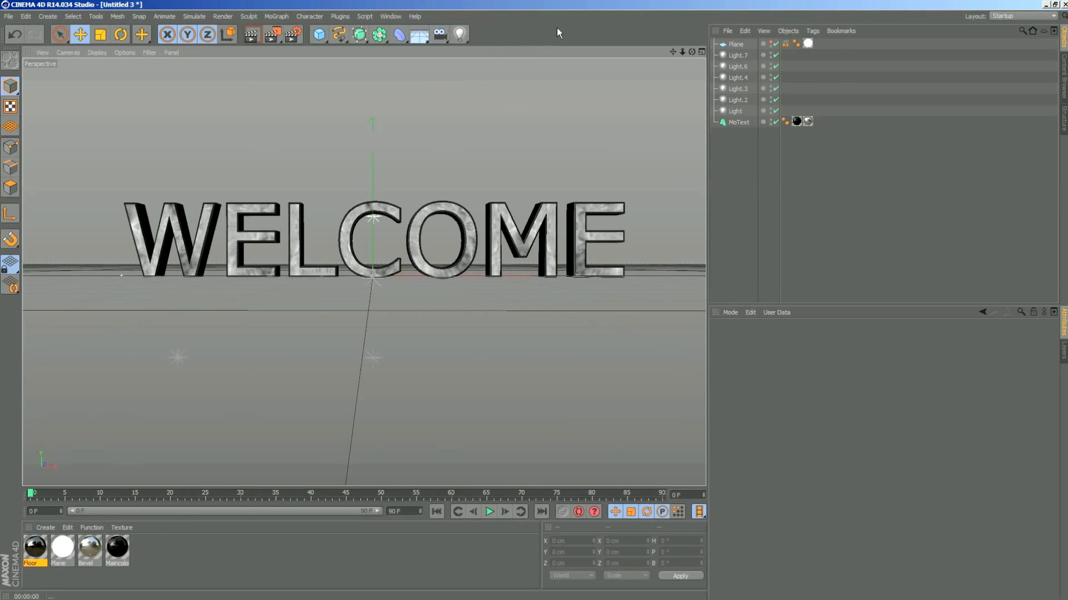